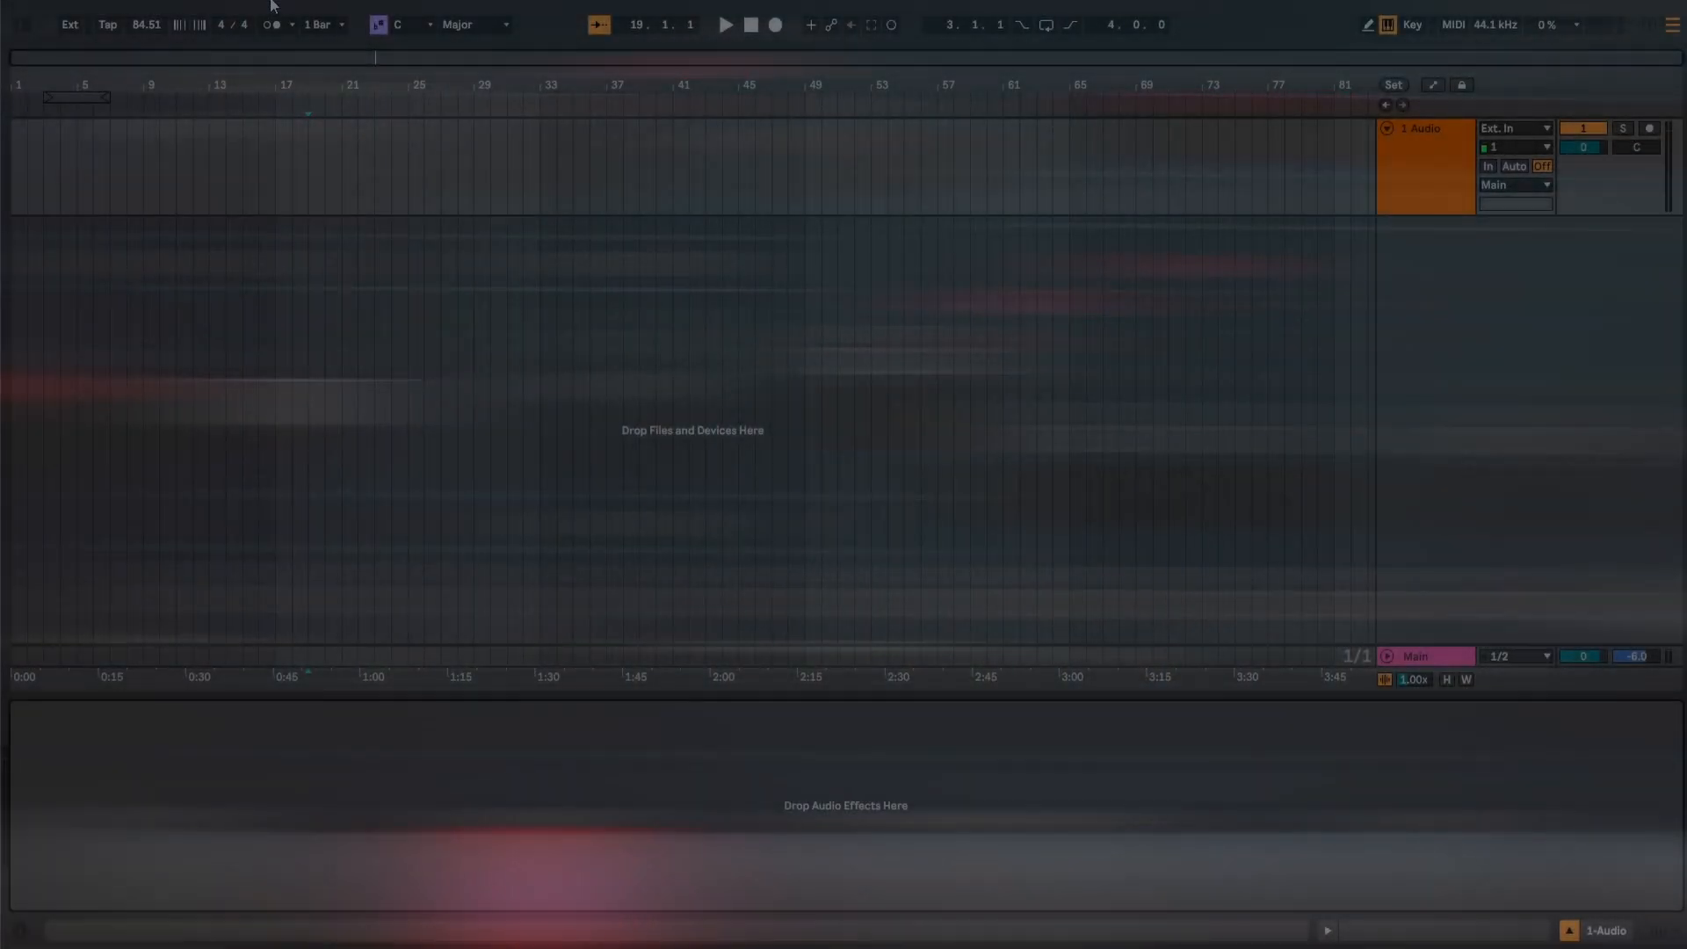
# Step: Open the audio settings and review the available driver types, keeping MME/DirectX
pyautogui.click(272, 4)
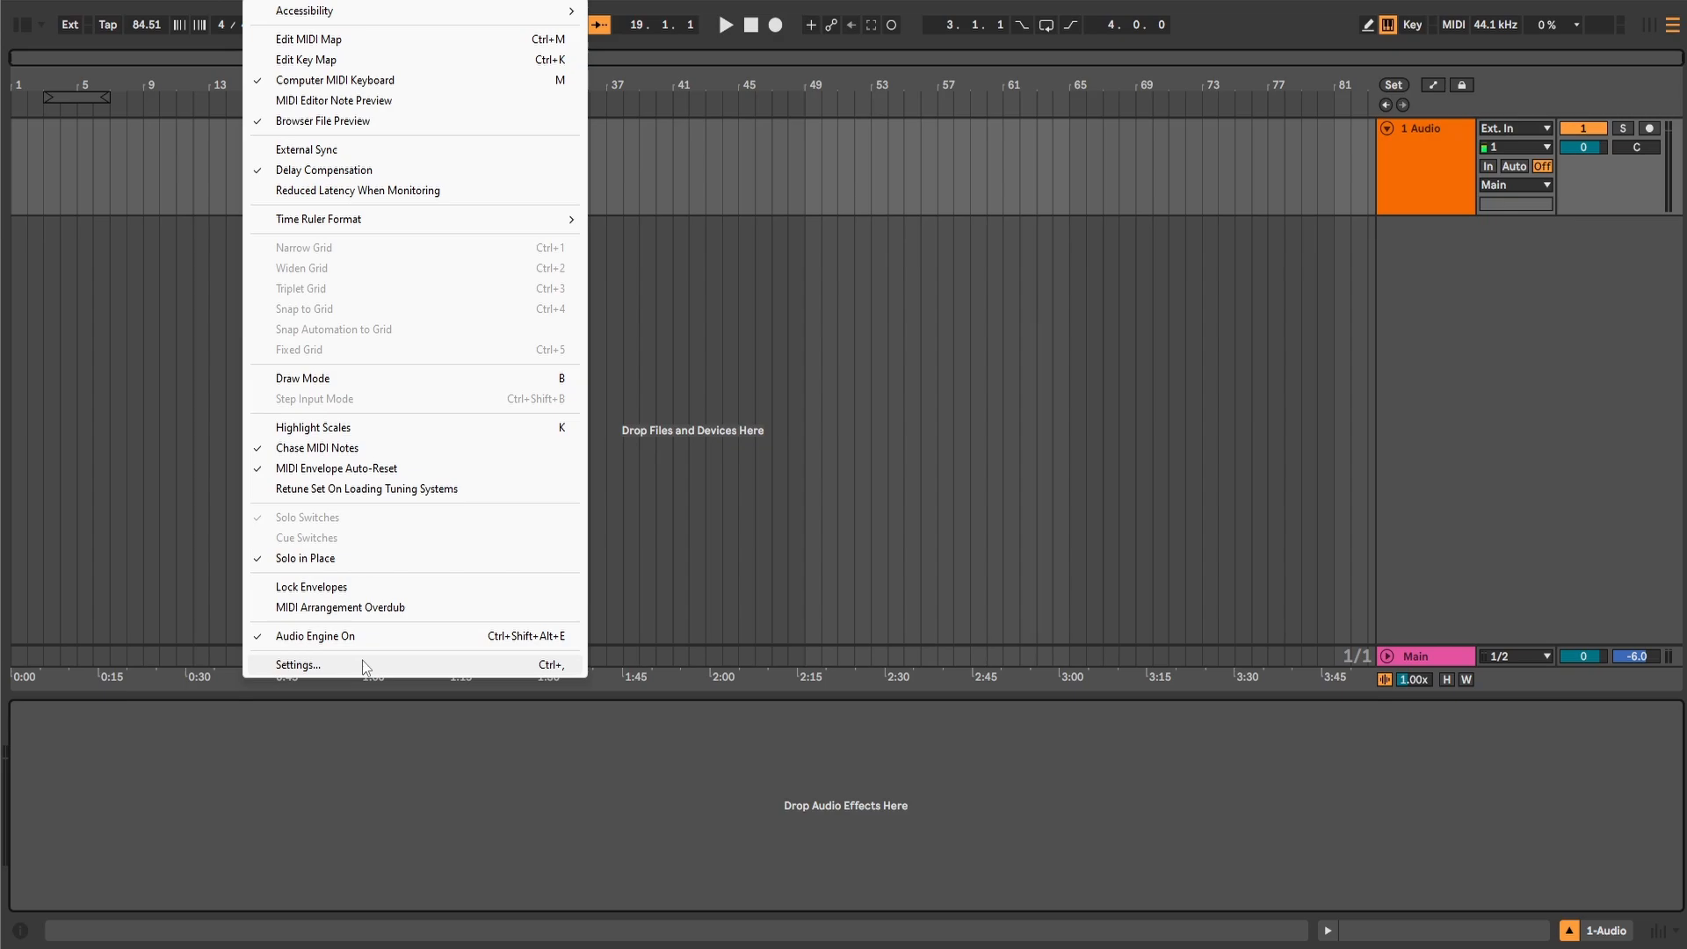
pyautogui.click(521, 670)
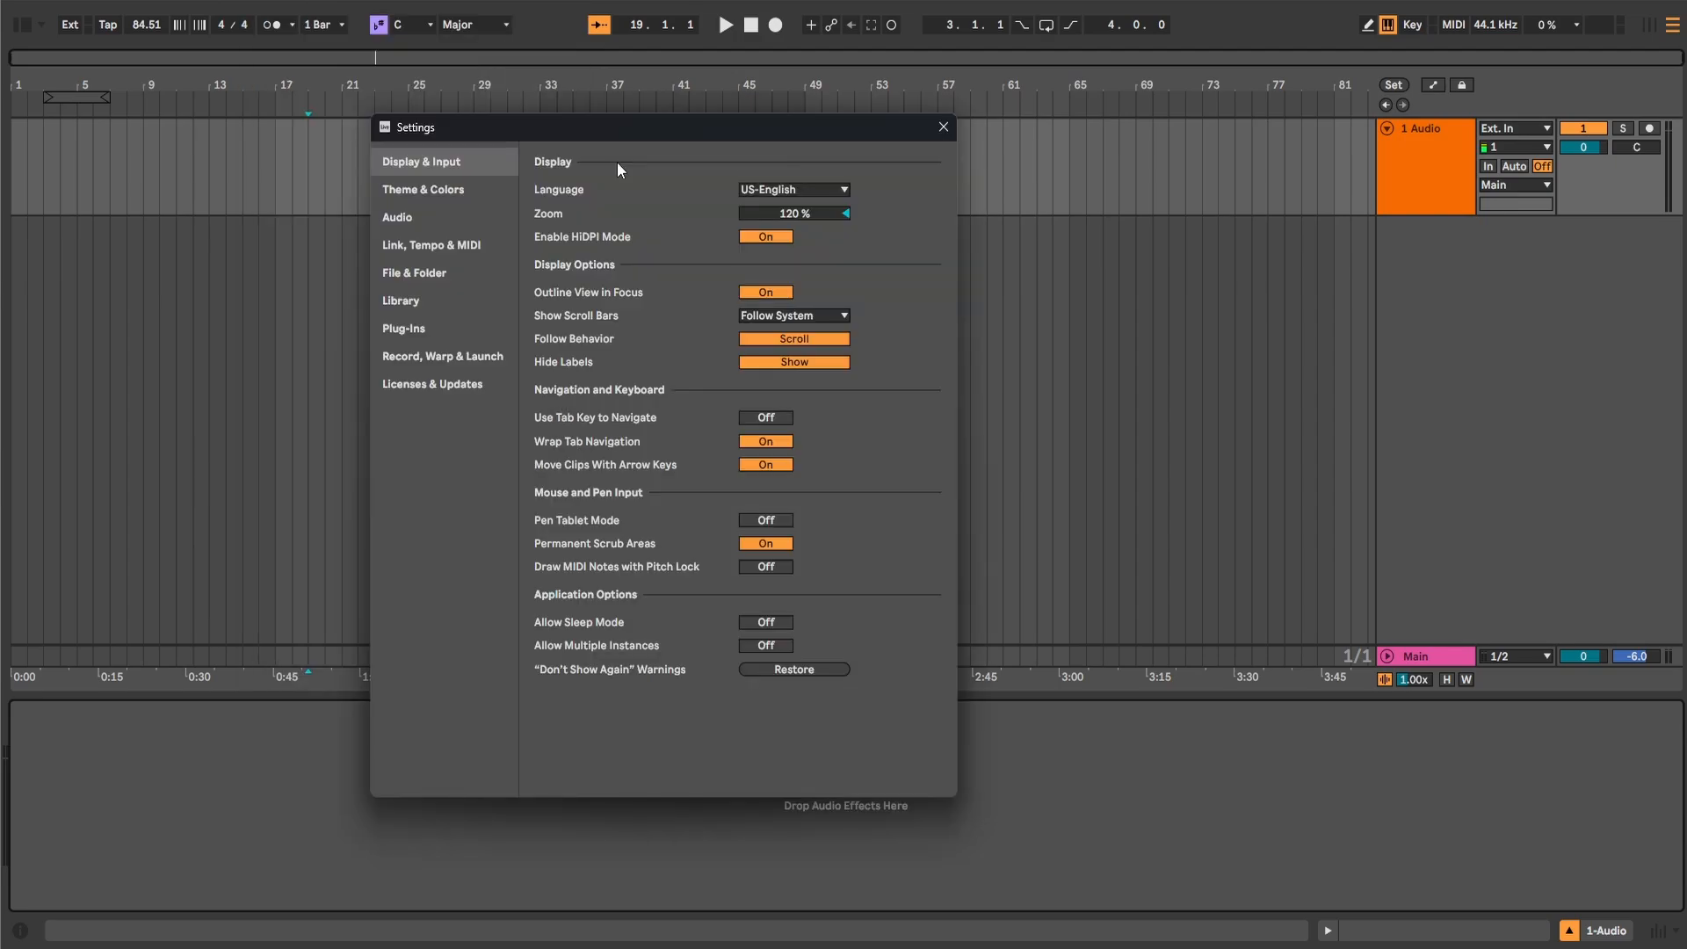
pyautogui.click(448, 220)
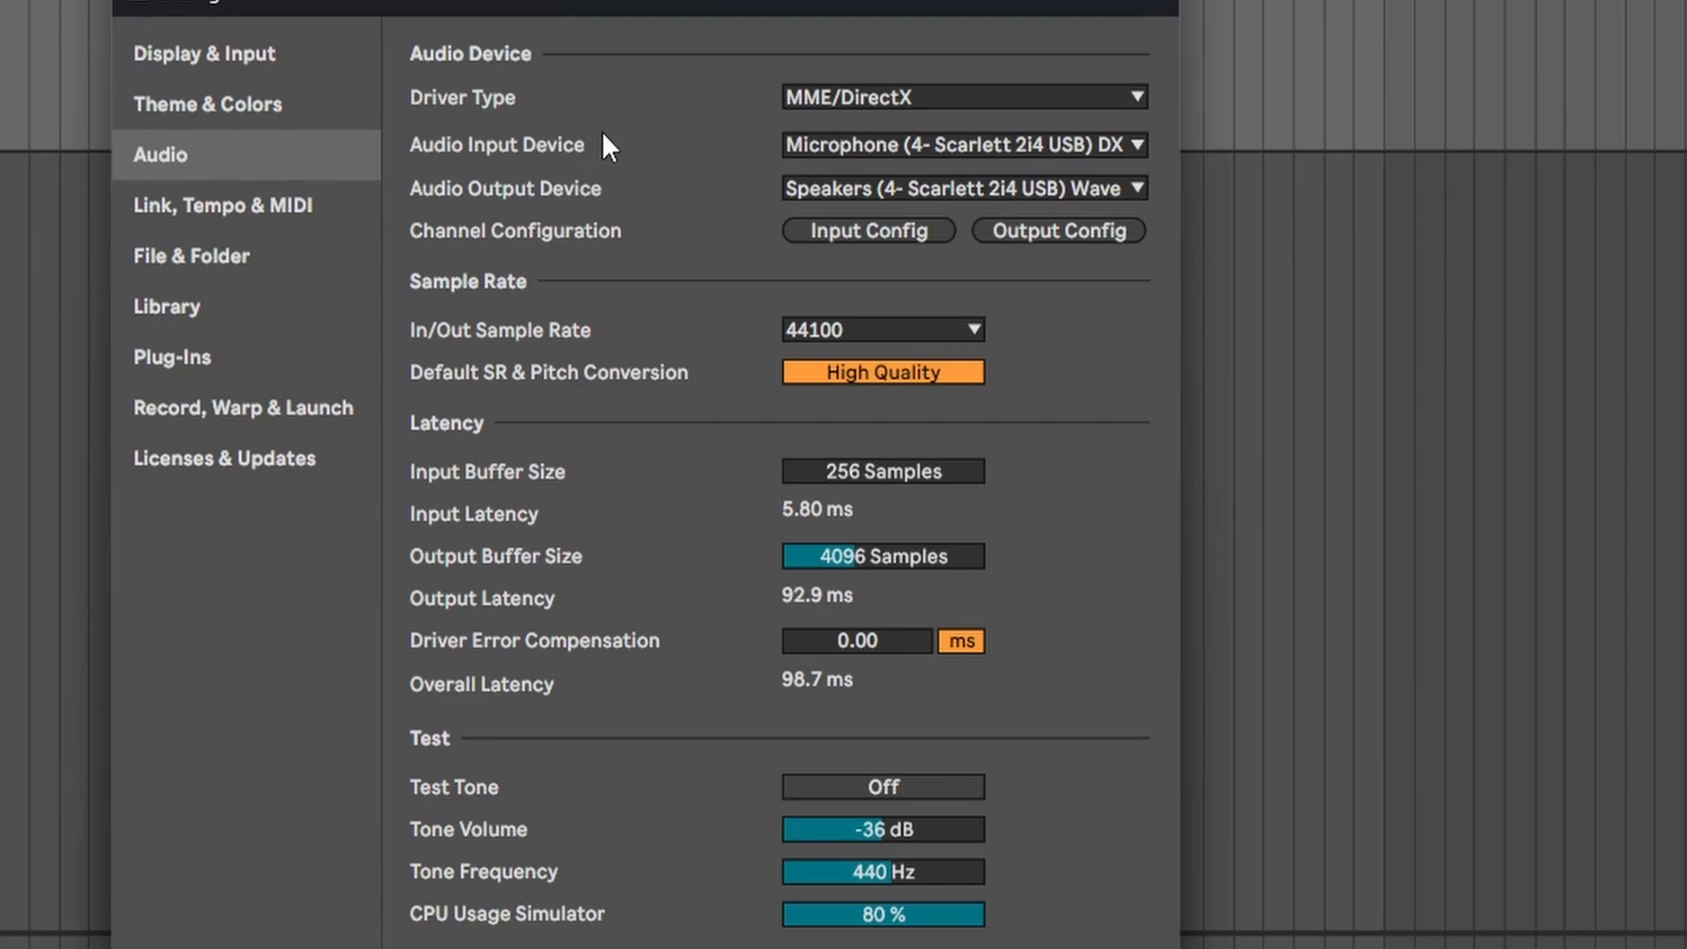
pyautogui.click(886, 96)
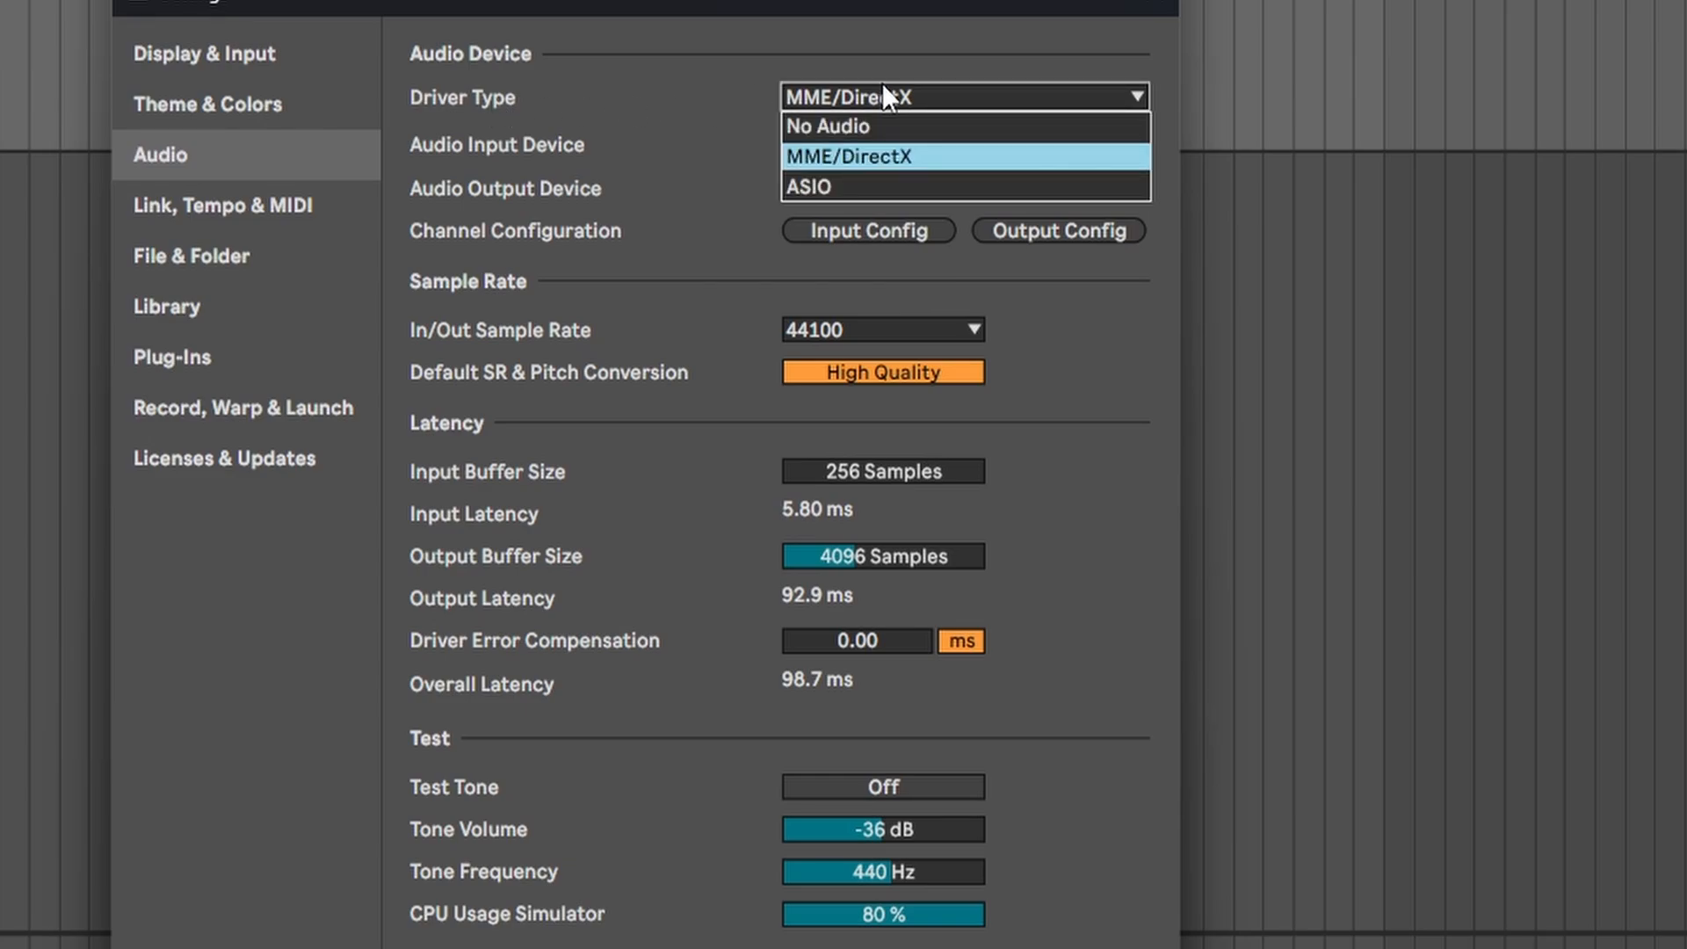
pyautogui.click(731, 141)
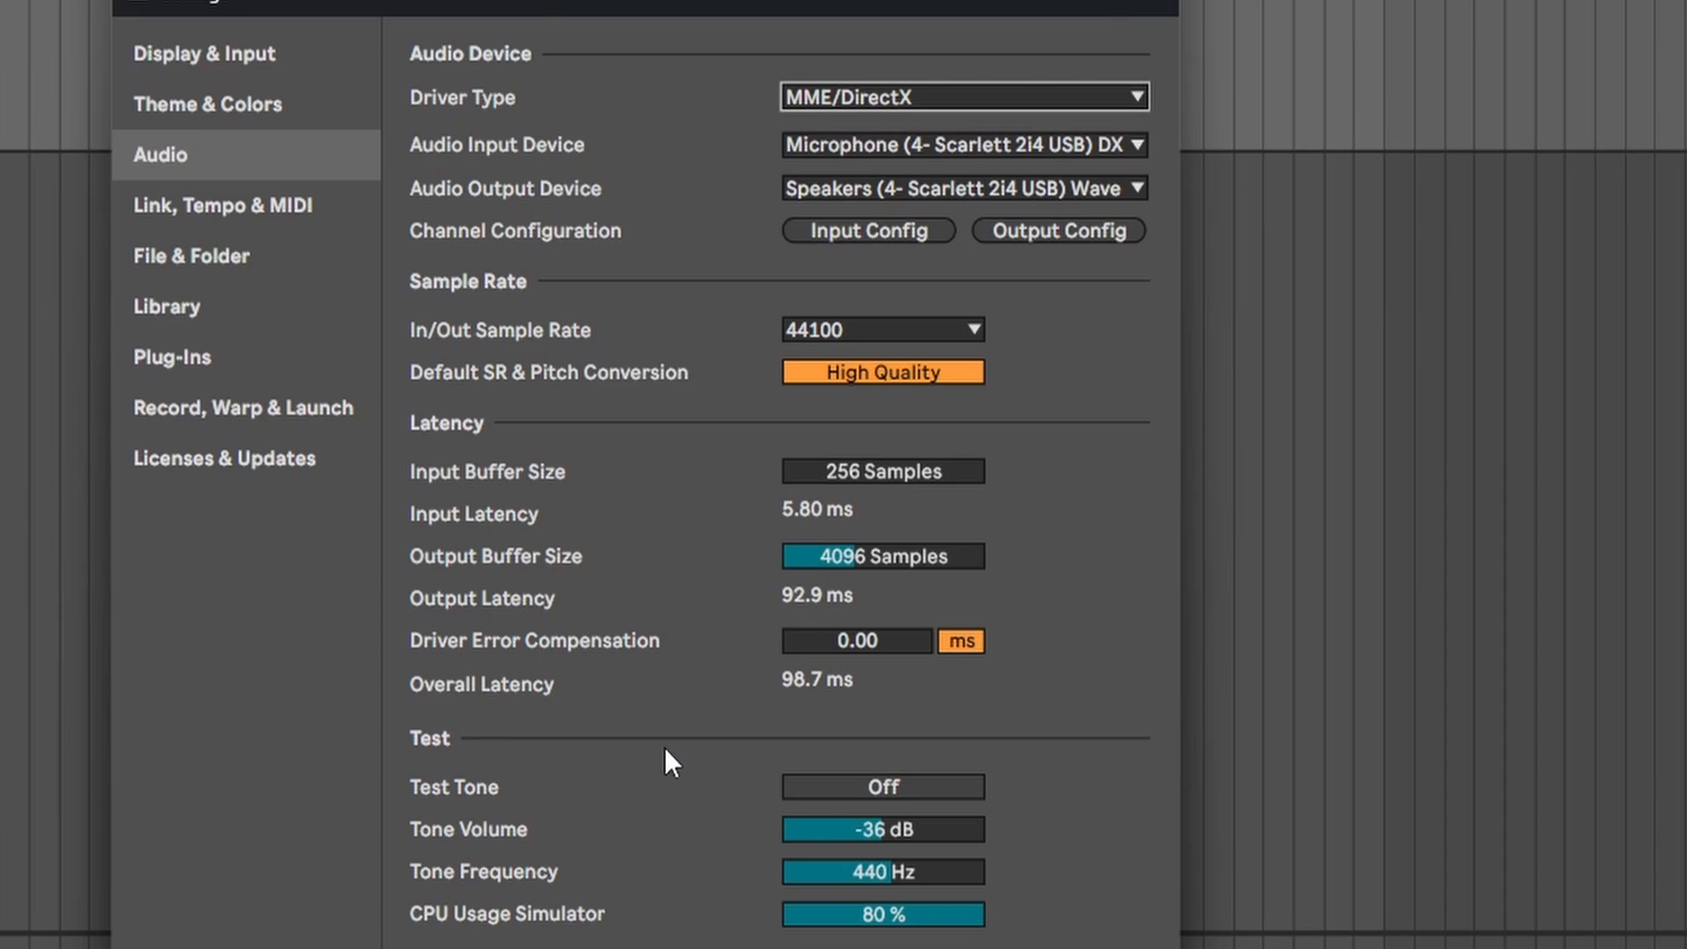
# Step: Check the audio output with the test tone, trying an output buffer size of 1616 samples, and restore the buffer to 4096 samples
pyautogui.click(852, 778)
pyautogui.click(873, 783)
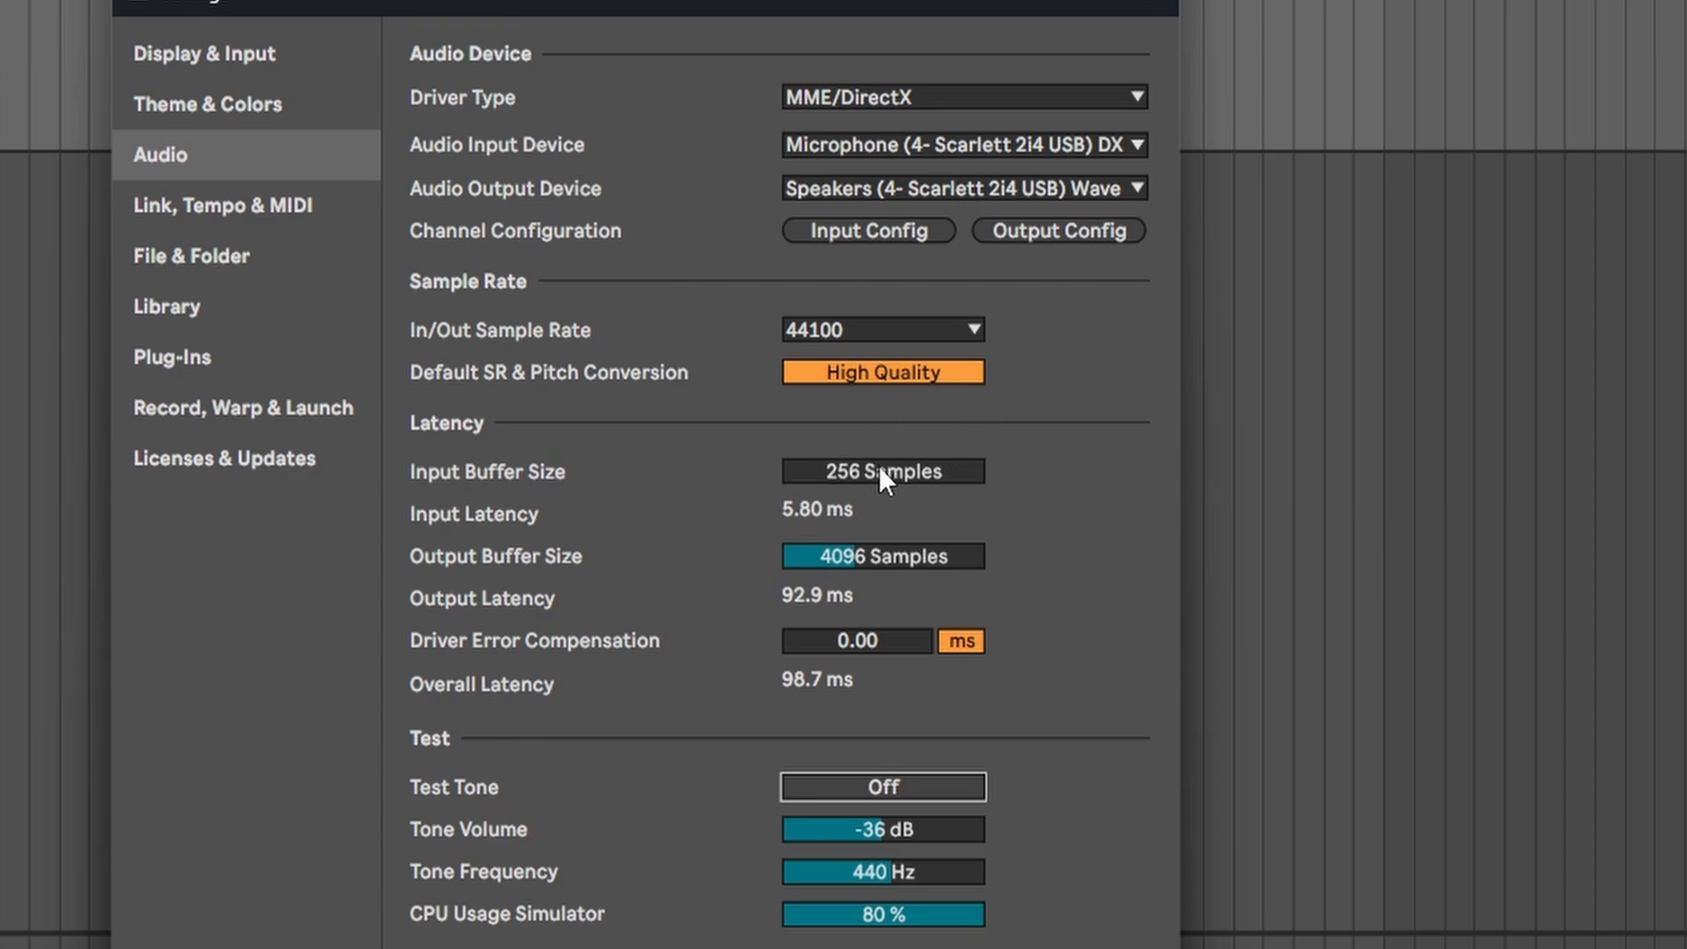
pyautogui.click(837, 790)
pyautogui.click(915, 787)
pyautogui.press('Return')
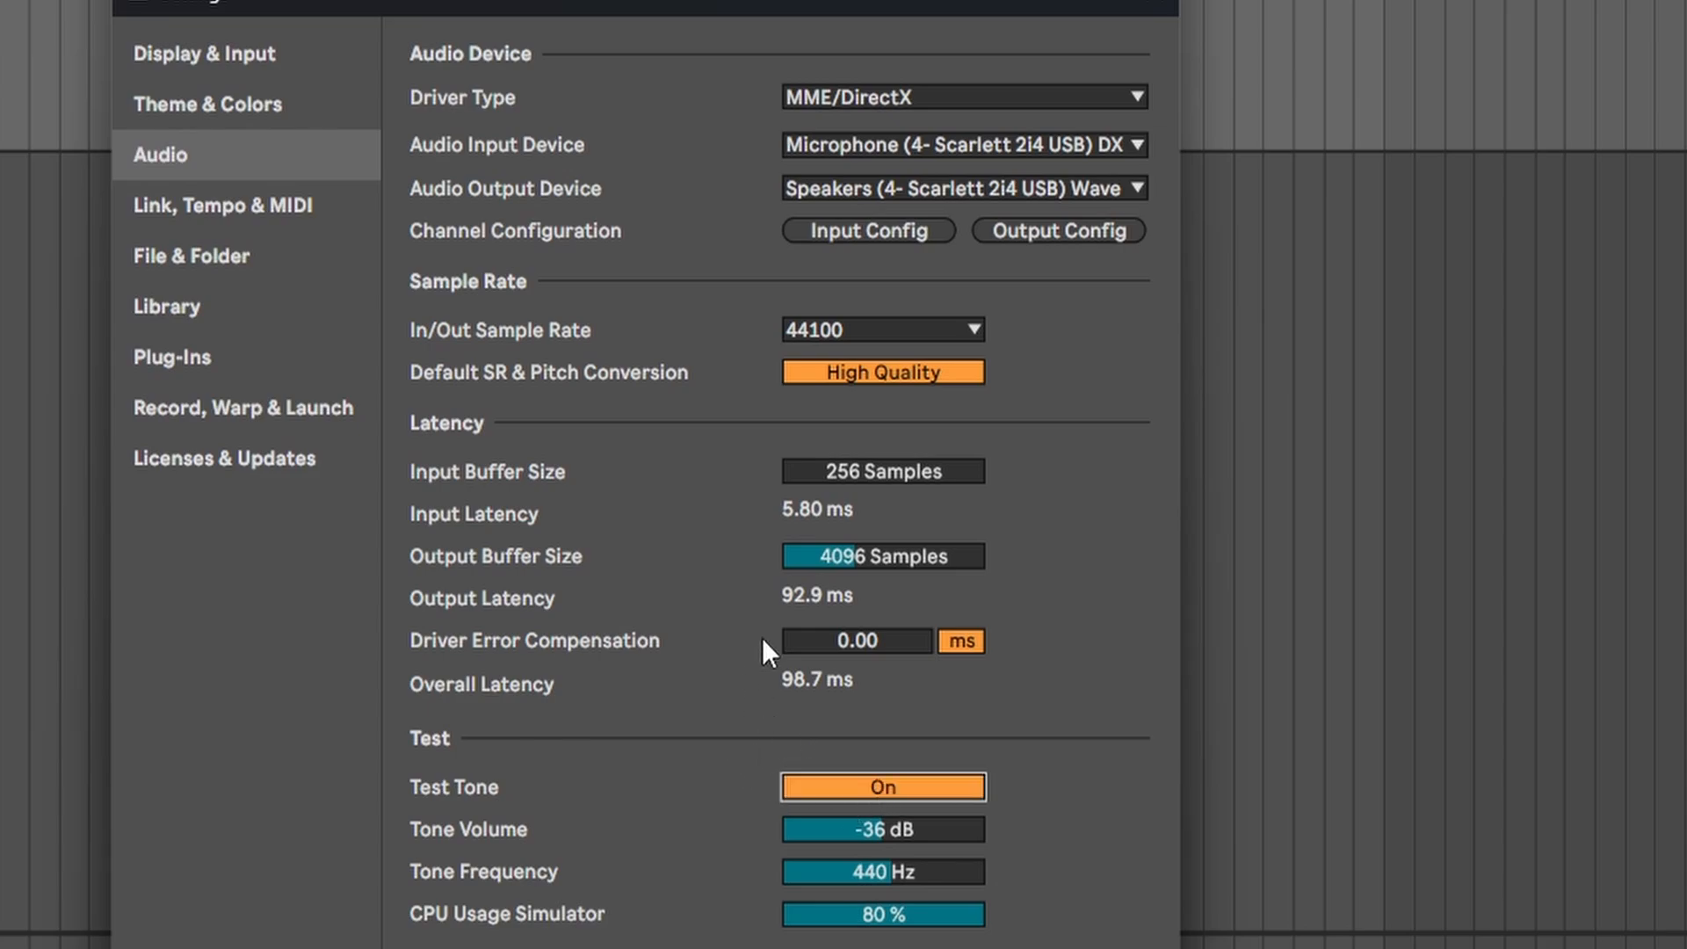
pyautogui.moveTo(850, 555)
pyautogui.mouseDown()
pyautogui.moveTo(851, 569)
pyautogui.moveTo(854, 551)
pyautogui.mouseUp()
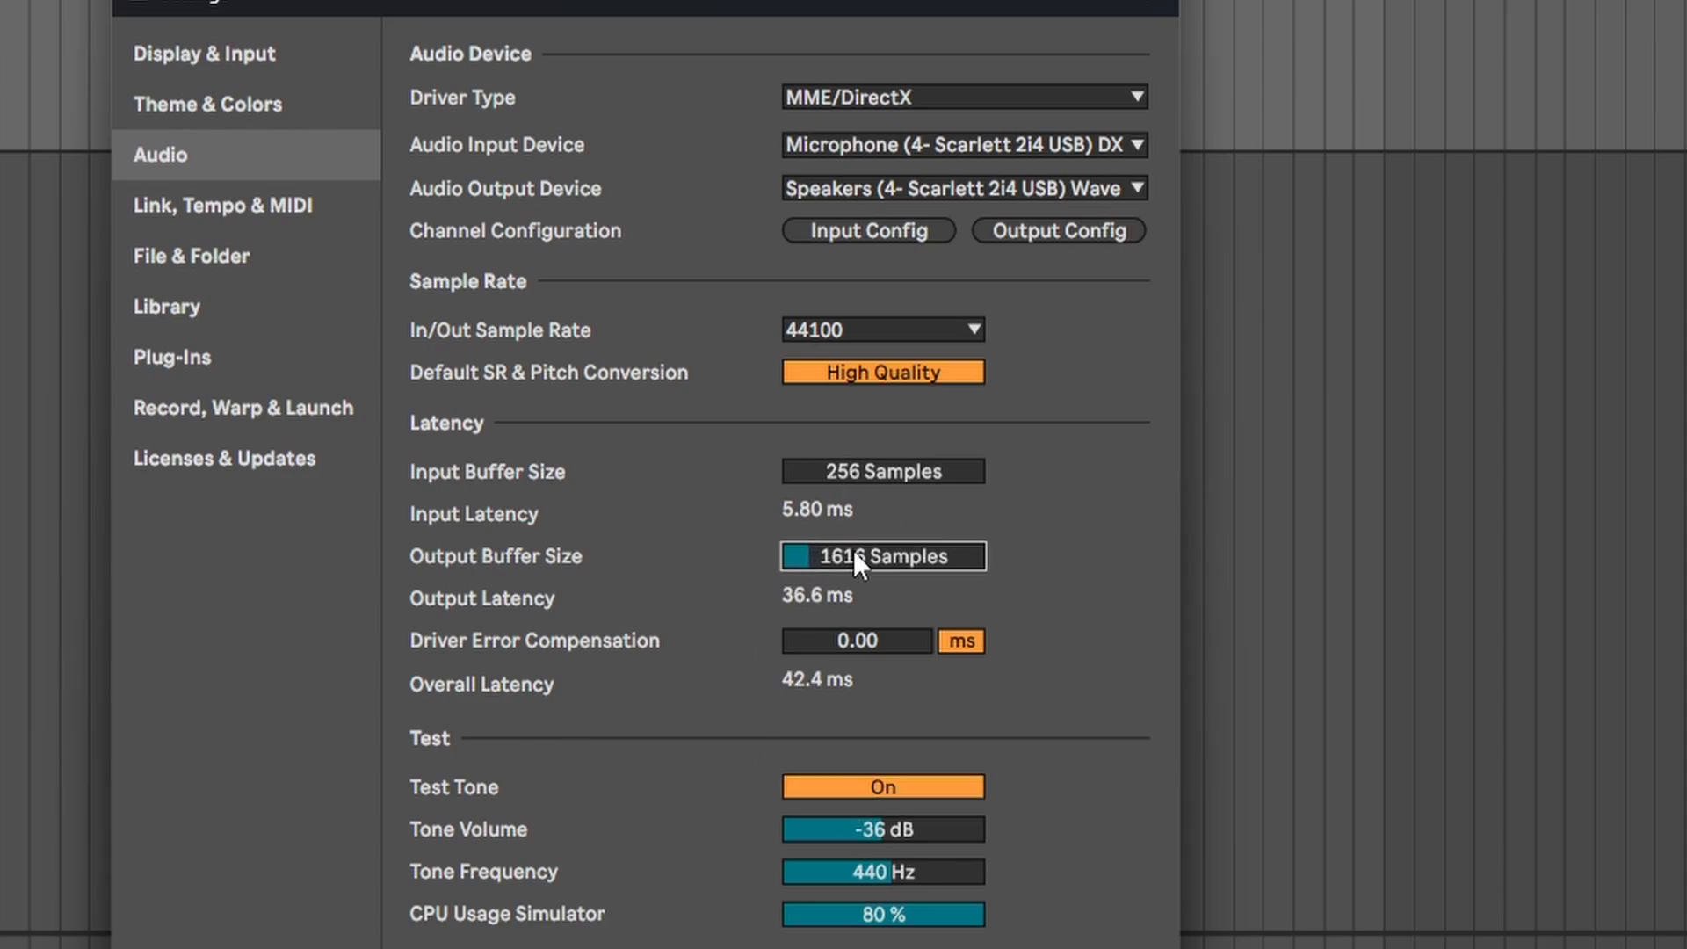
pyautogui.click(931, 784)
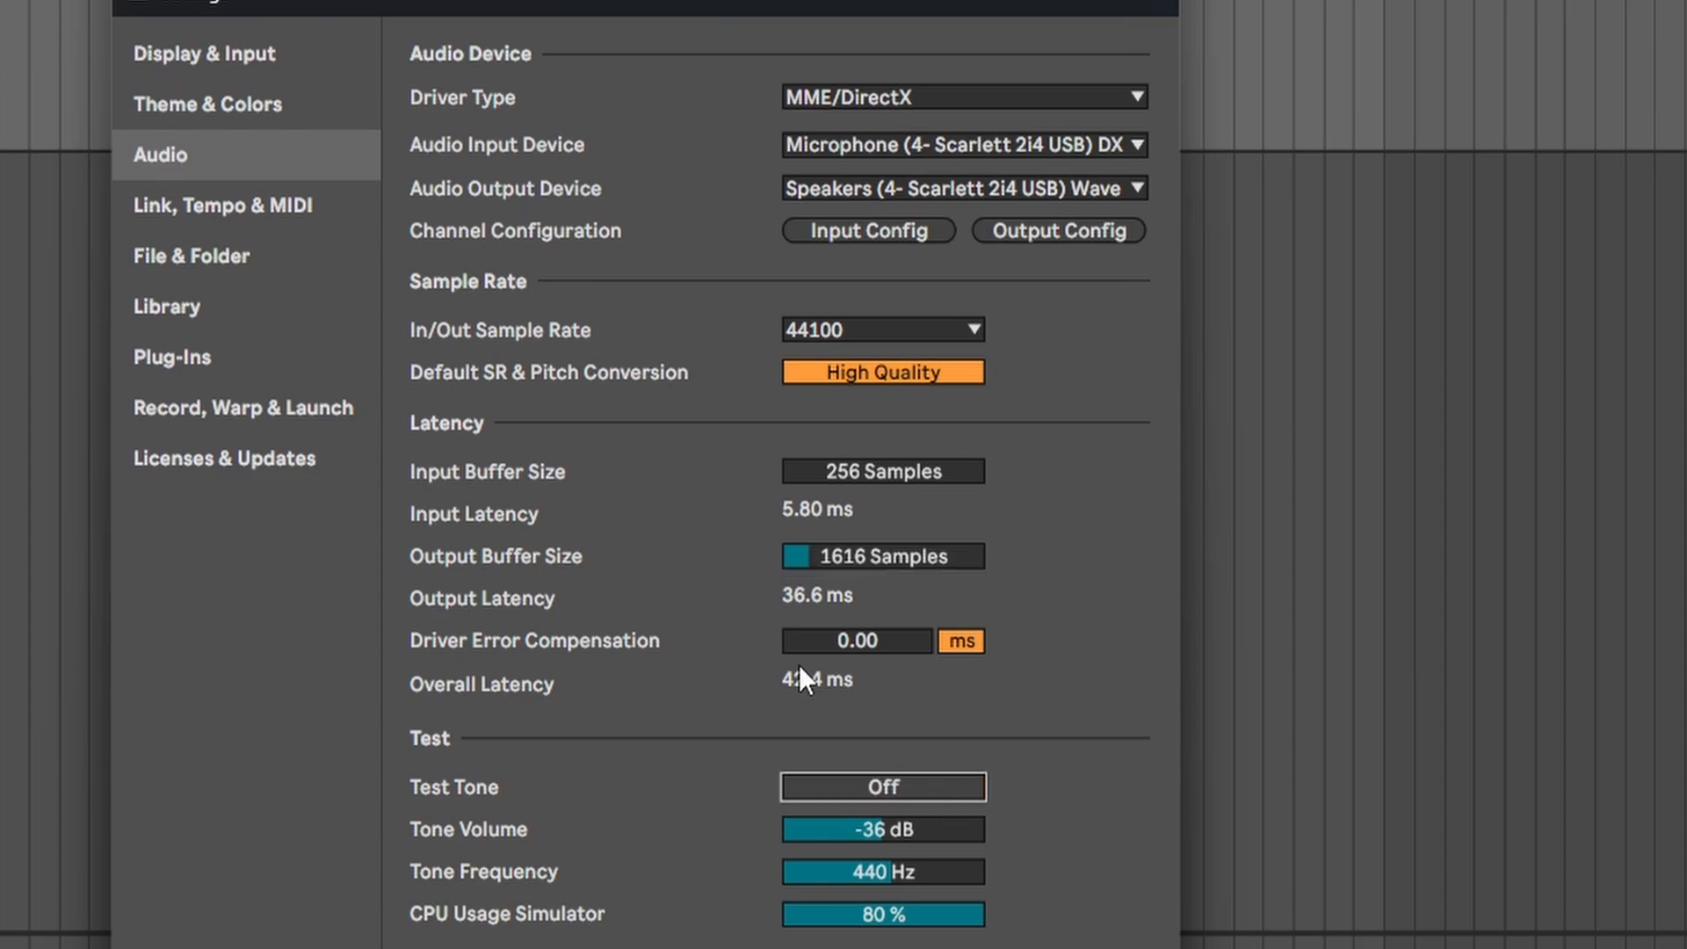
pyautogui.doubleClick(881, 553)
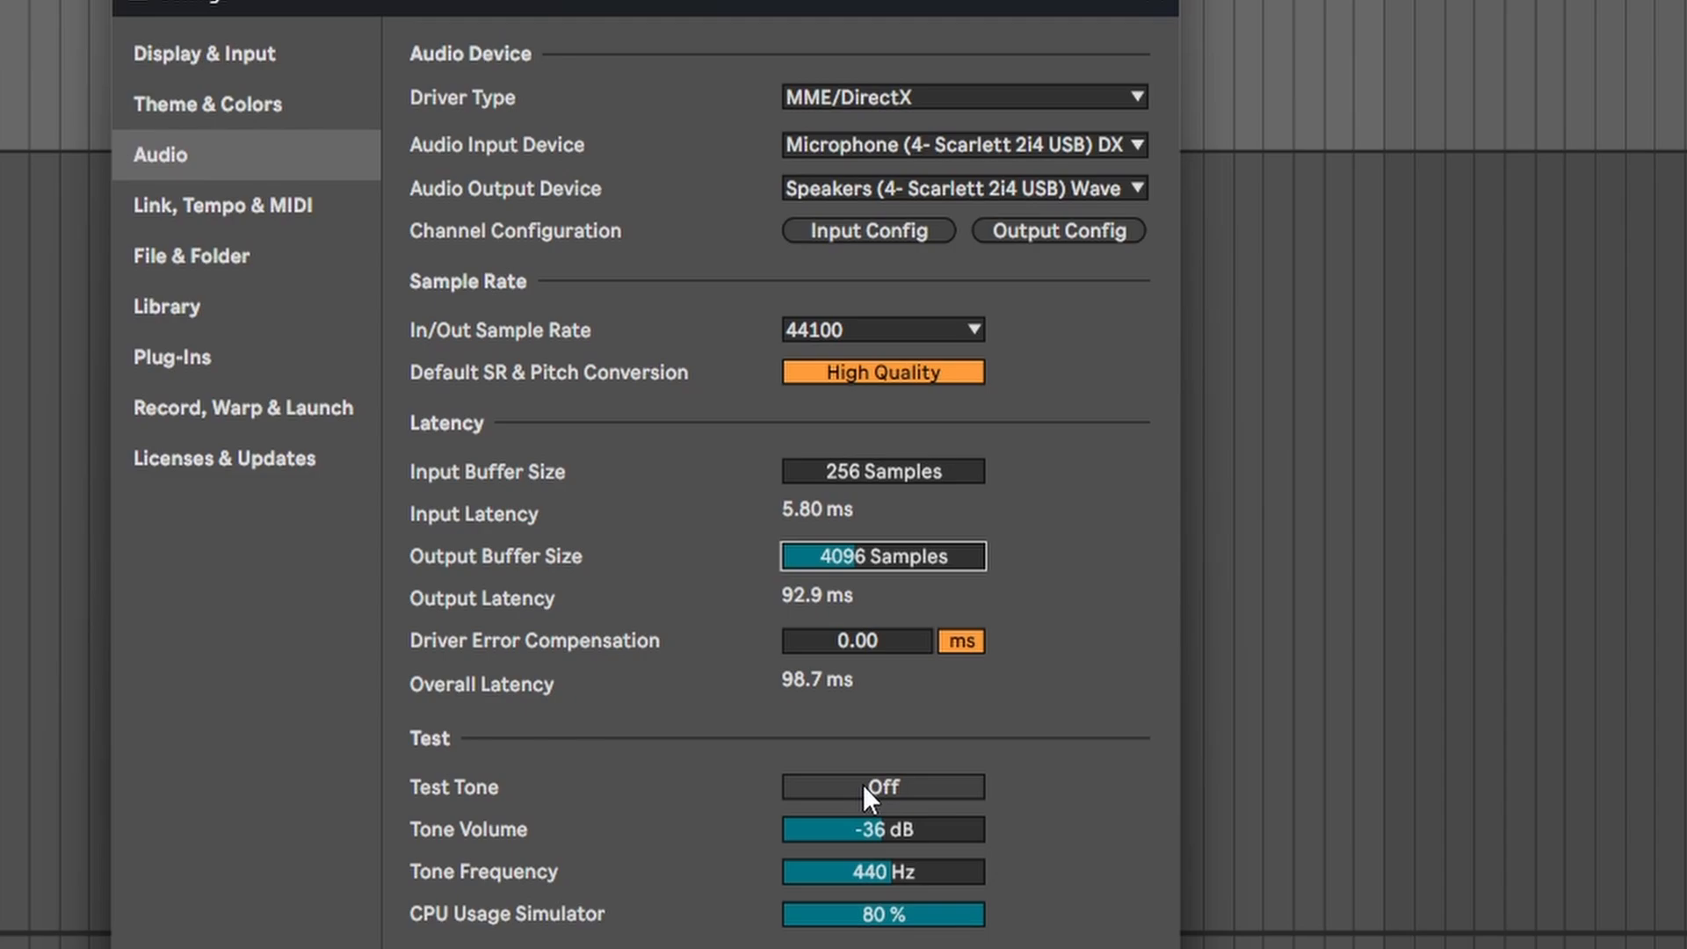
# Step: Review the Link, Tempo & MIDI settings and close the settings window
pyautogui.click(277, 205)
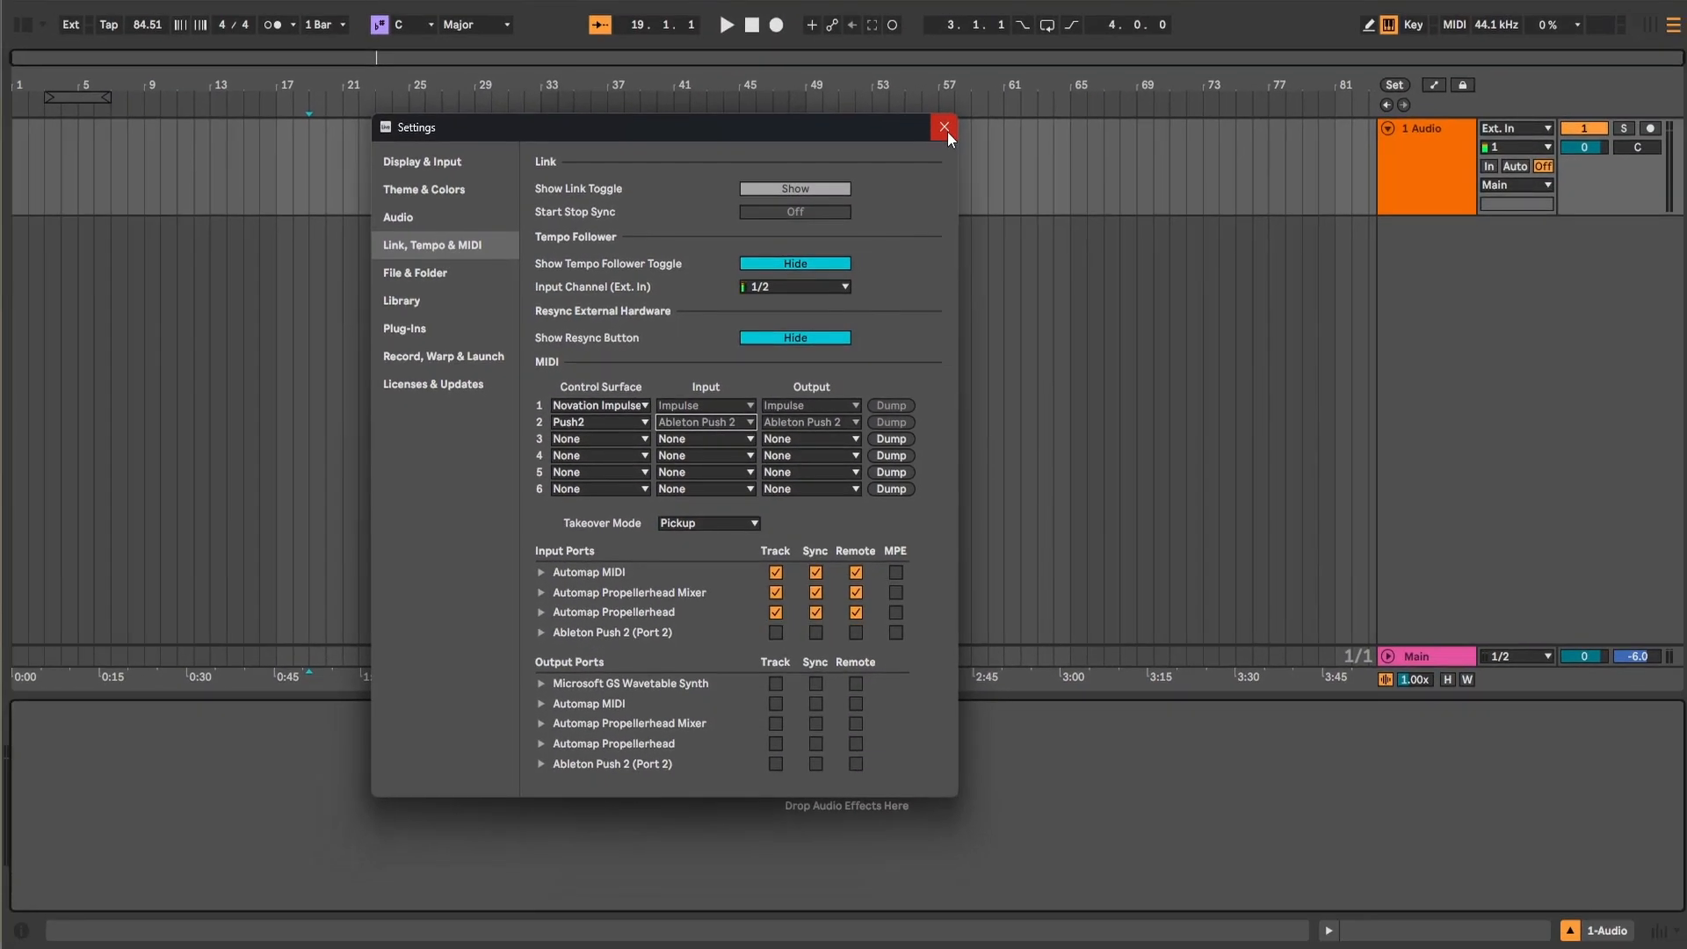
pyautogui.click(959, 117)
# Step: Create a new Live Set without saving the changes to the current one
pyautogui.click(31, 8)
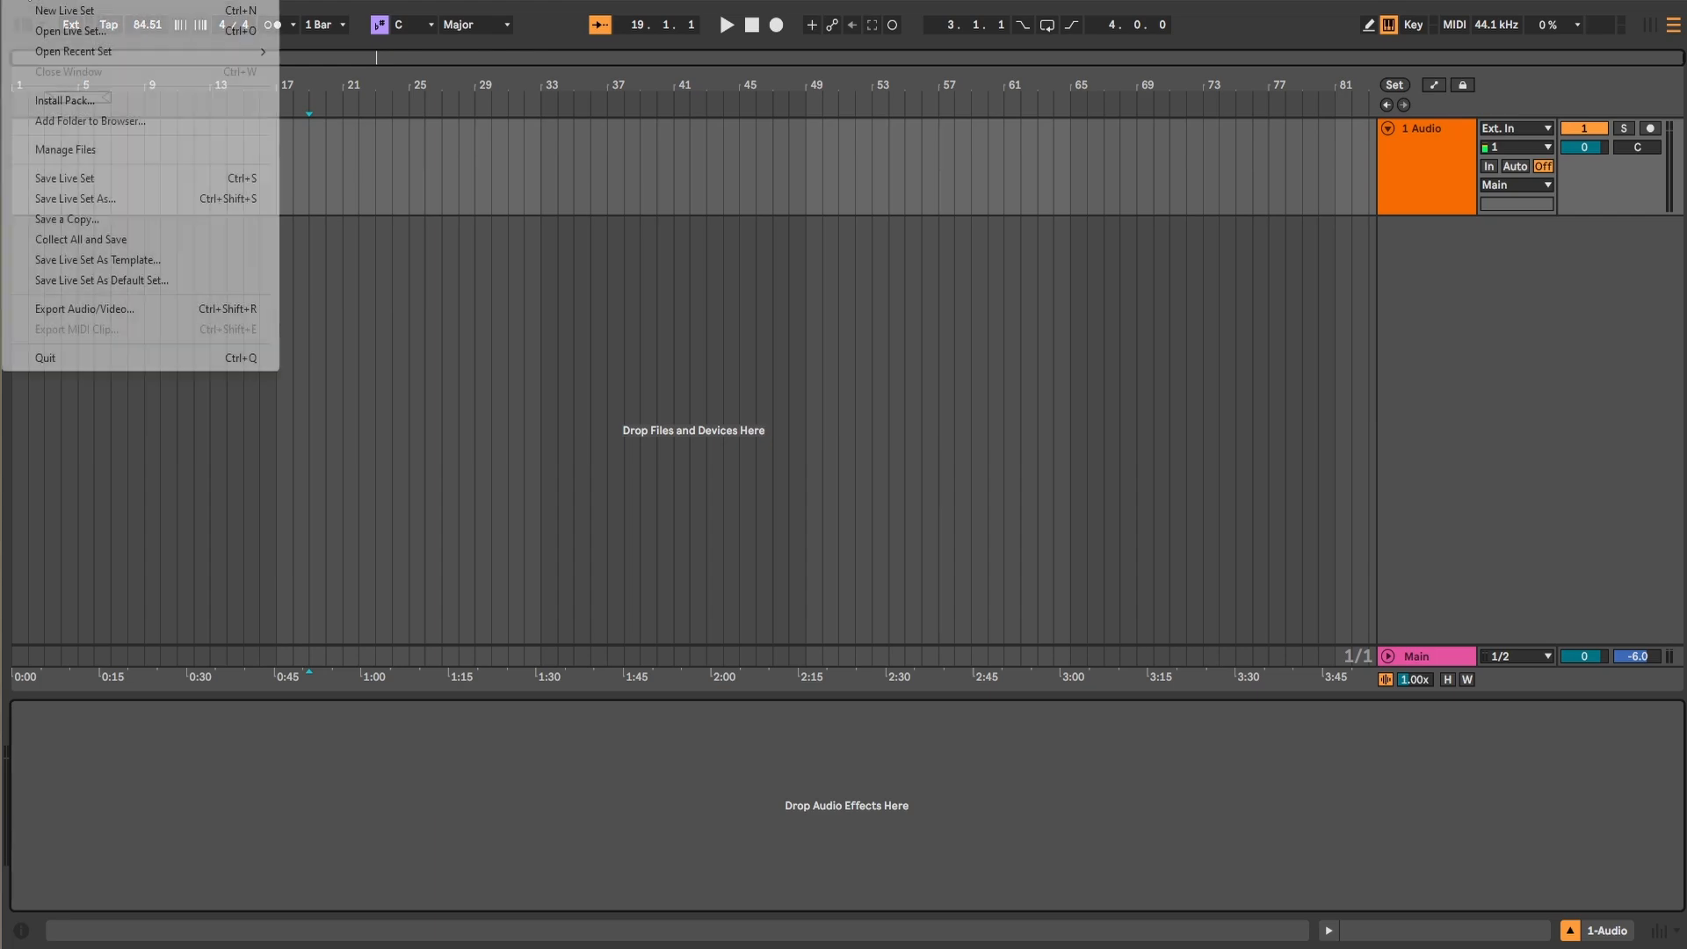
pyautogui.click(48, 13)
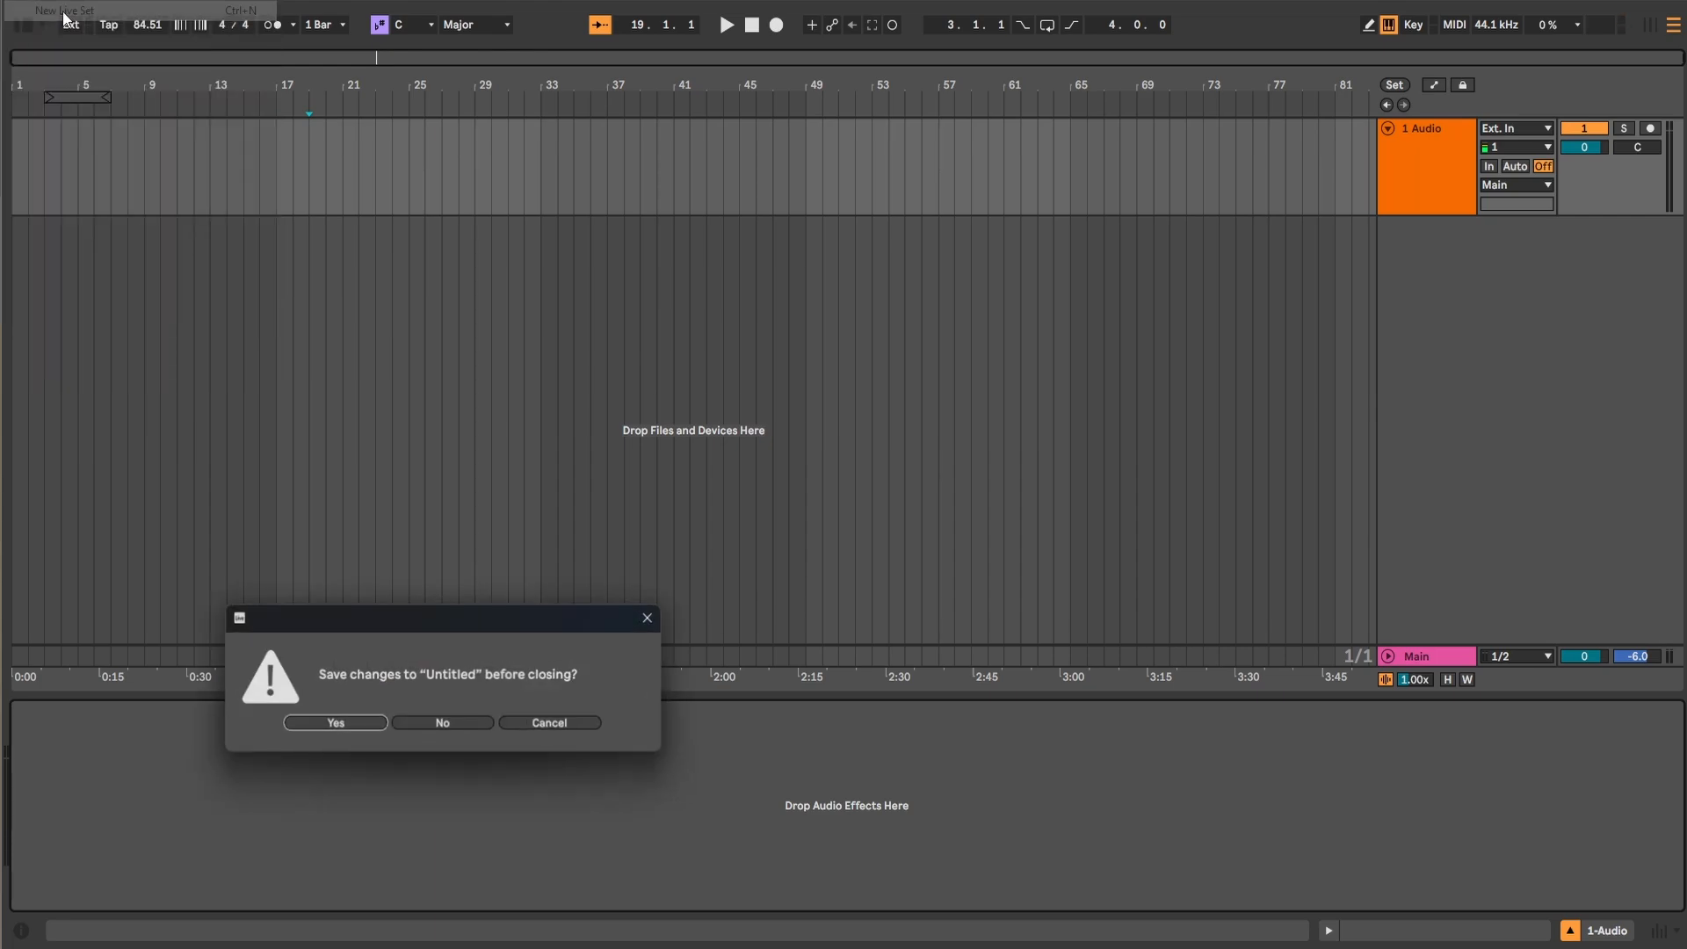
pyautogui.click(442, 728)
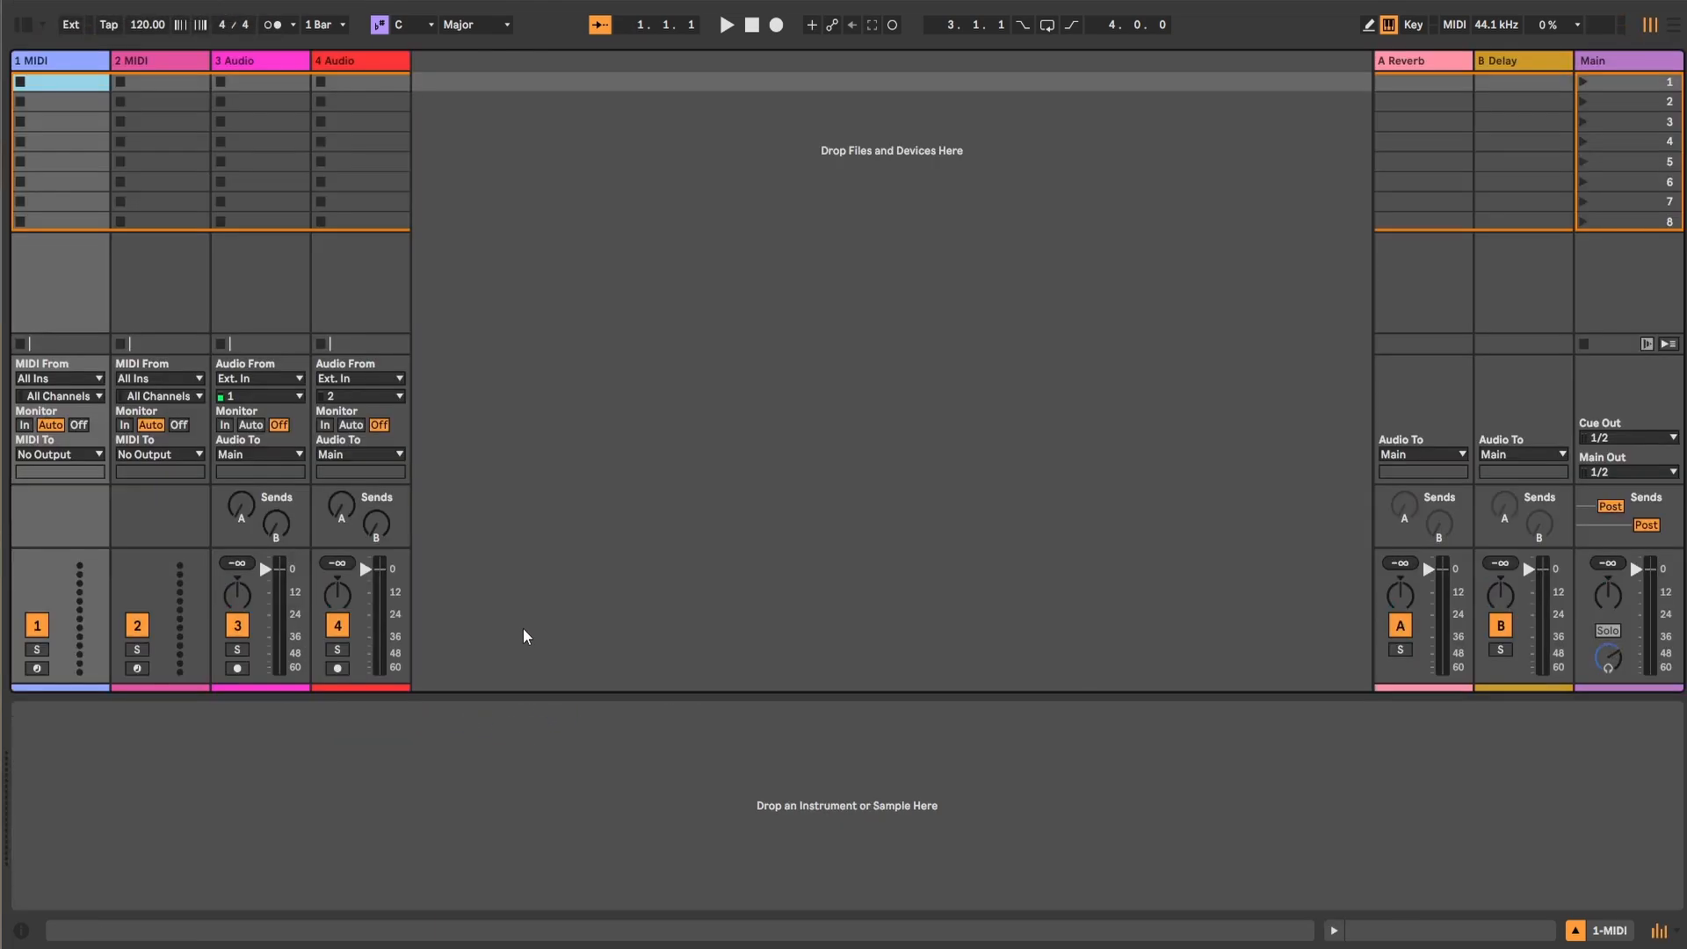
# Step: Examine the default set's MIDI, audio, Reverb return and Main tracks one after another
pyautogui.click(154, 63)
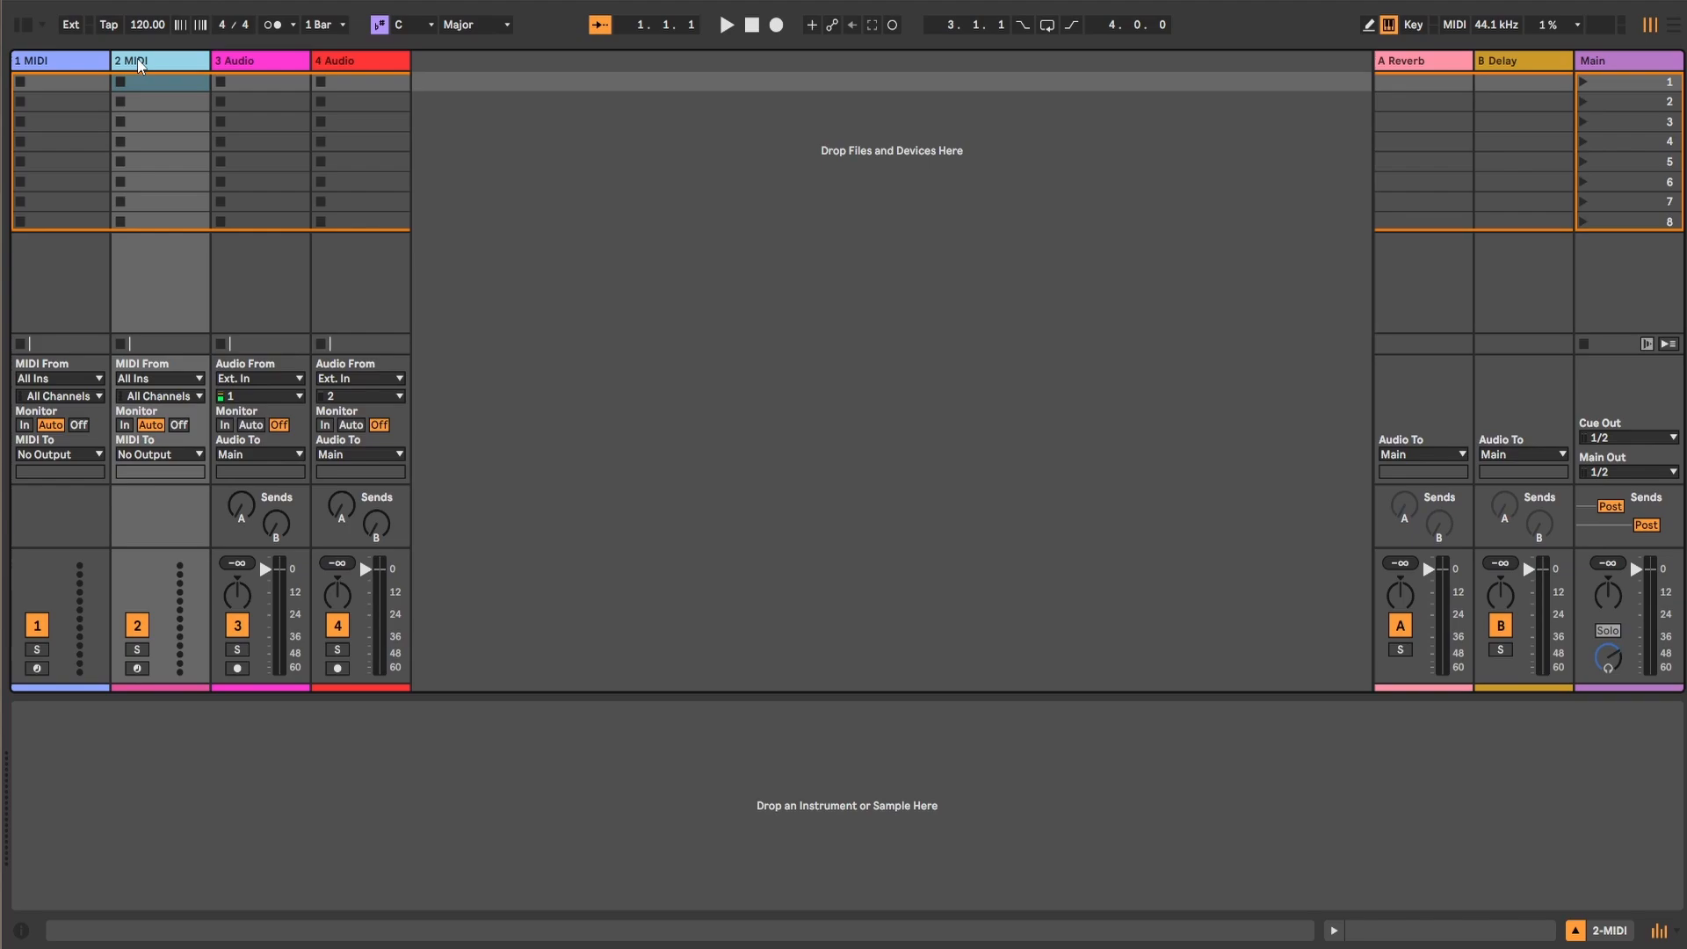
pyautogui.click(241, 63)
pyautogui.click(353, 70)
pyautogui.click(1441, 61)
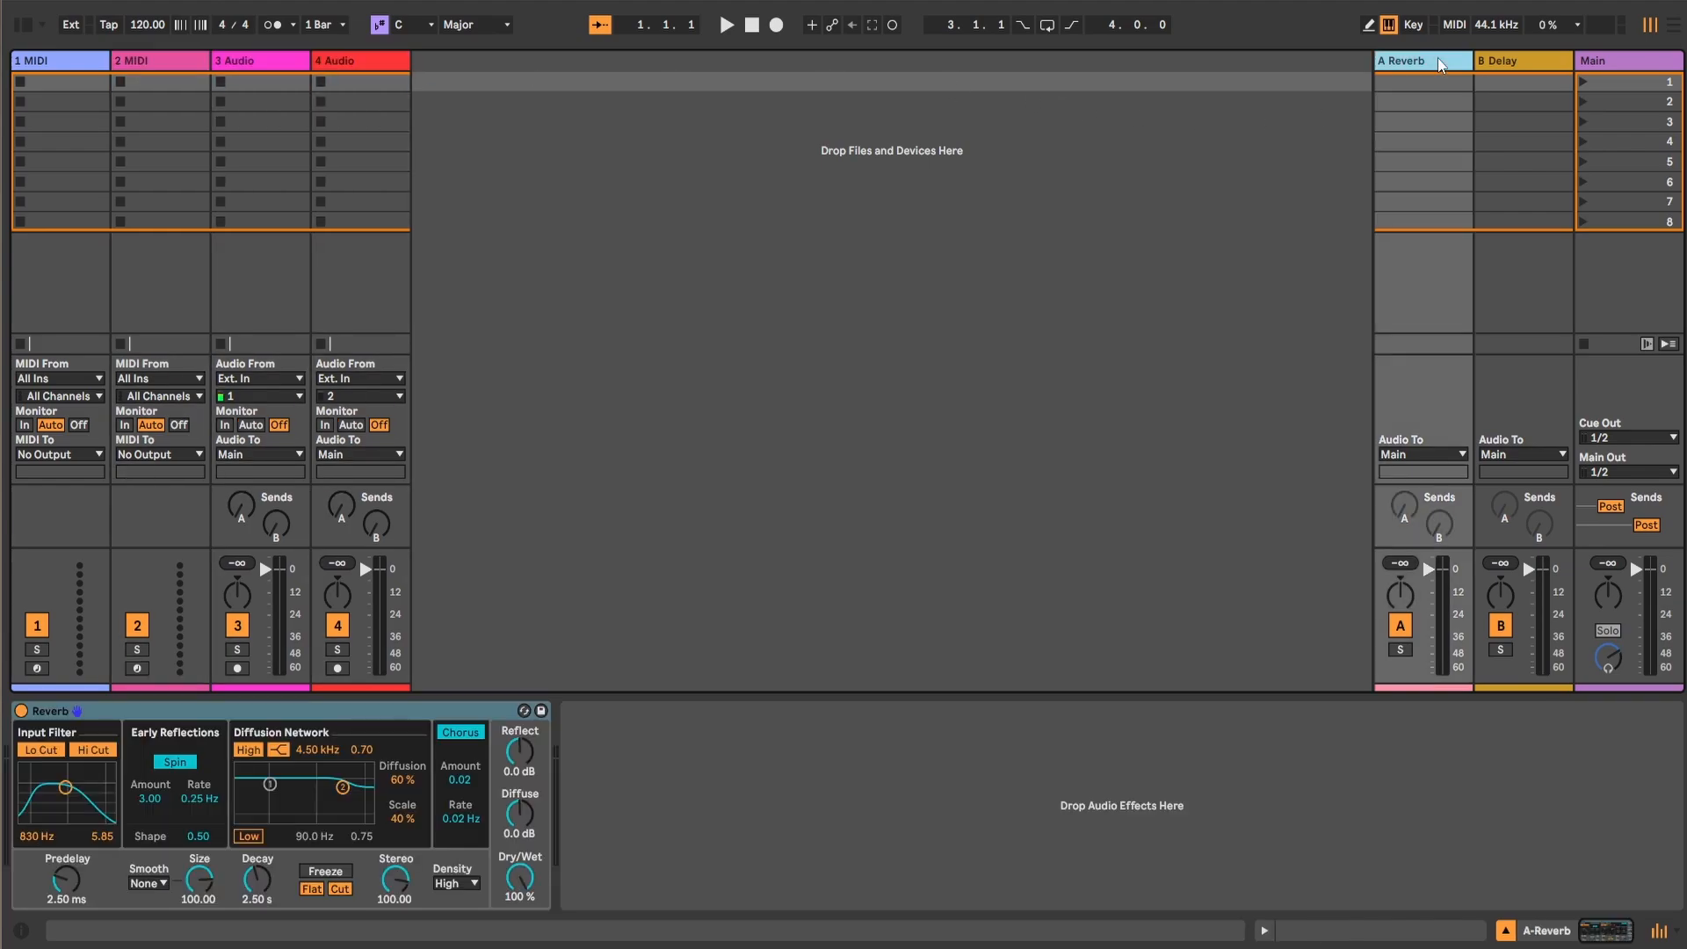
pyautogui.click(1636, 65)
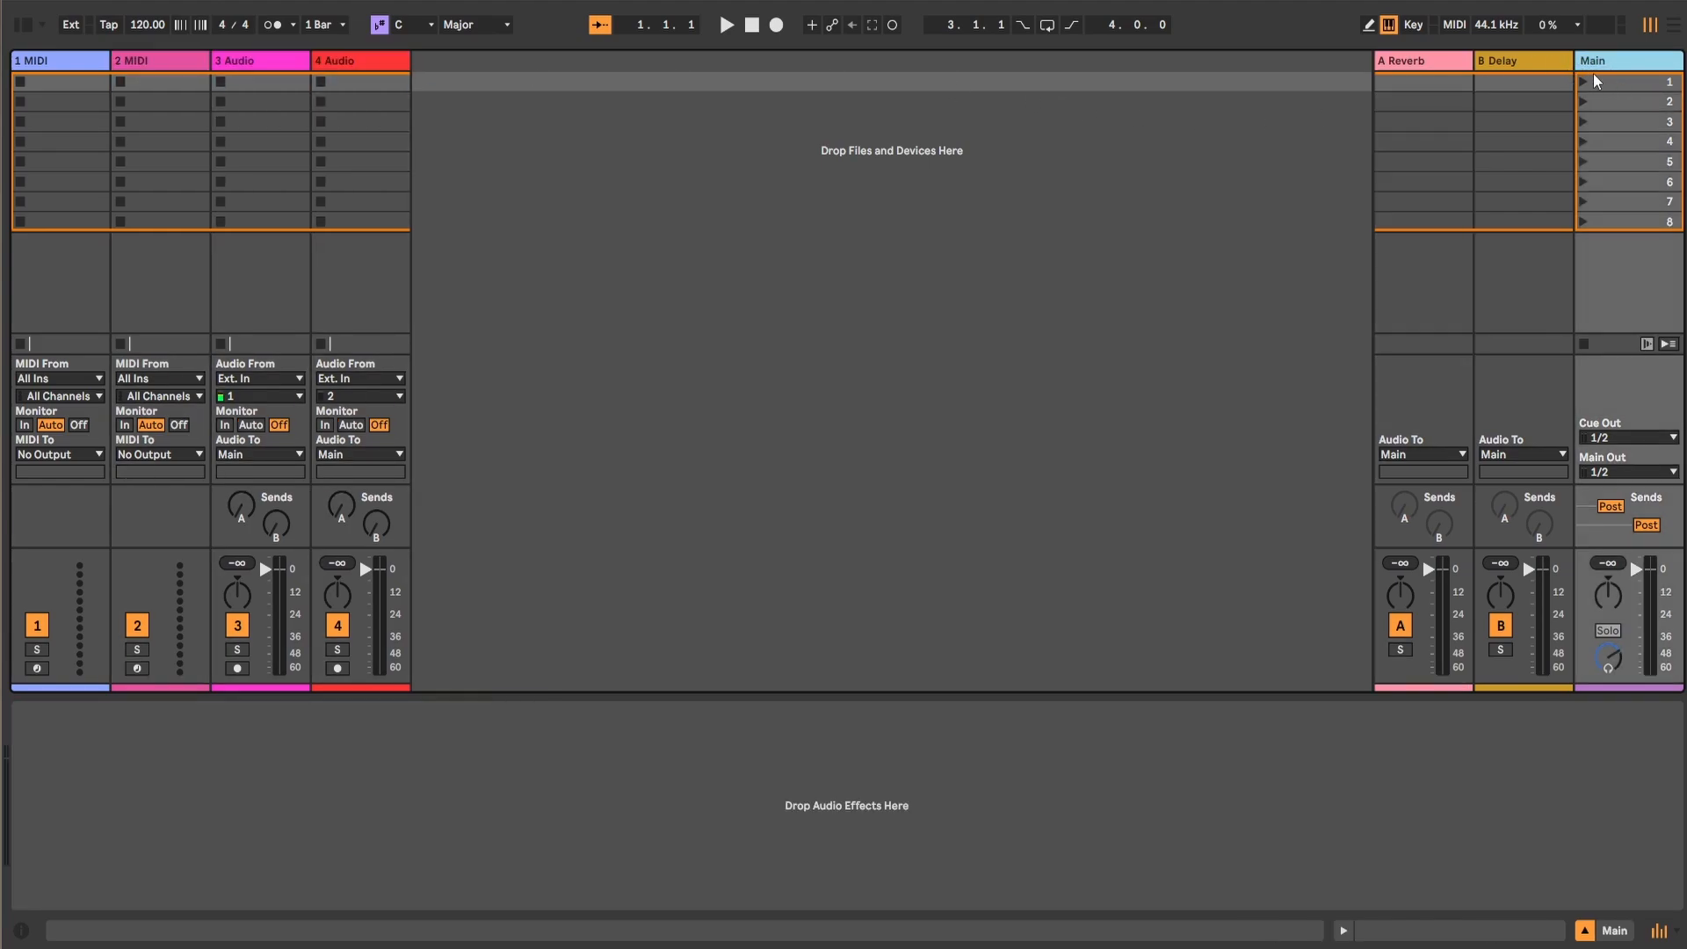
# Step: Delete the Delay and Reverb return tracks
pyautogui.click(1507, 65)
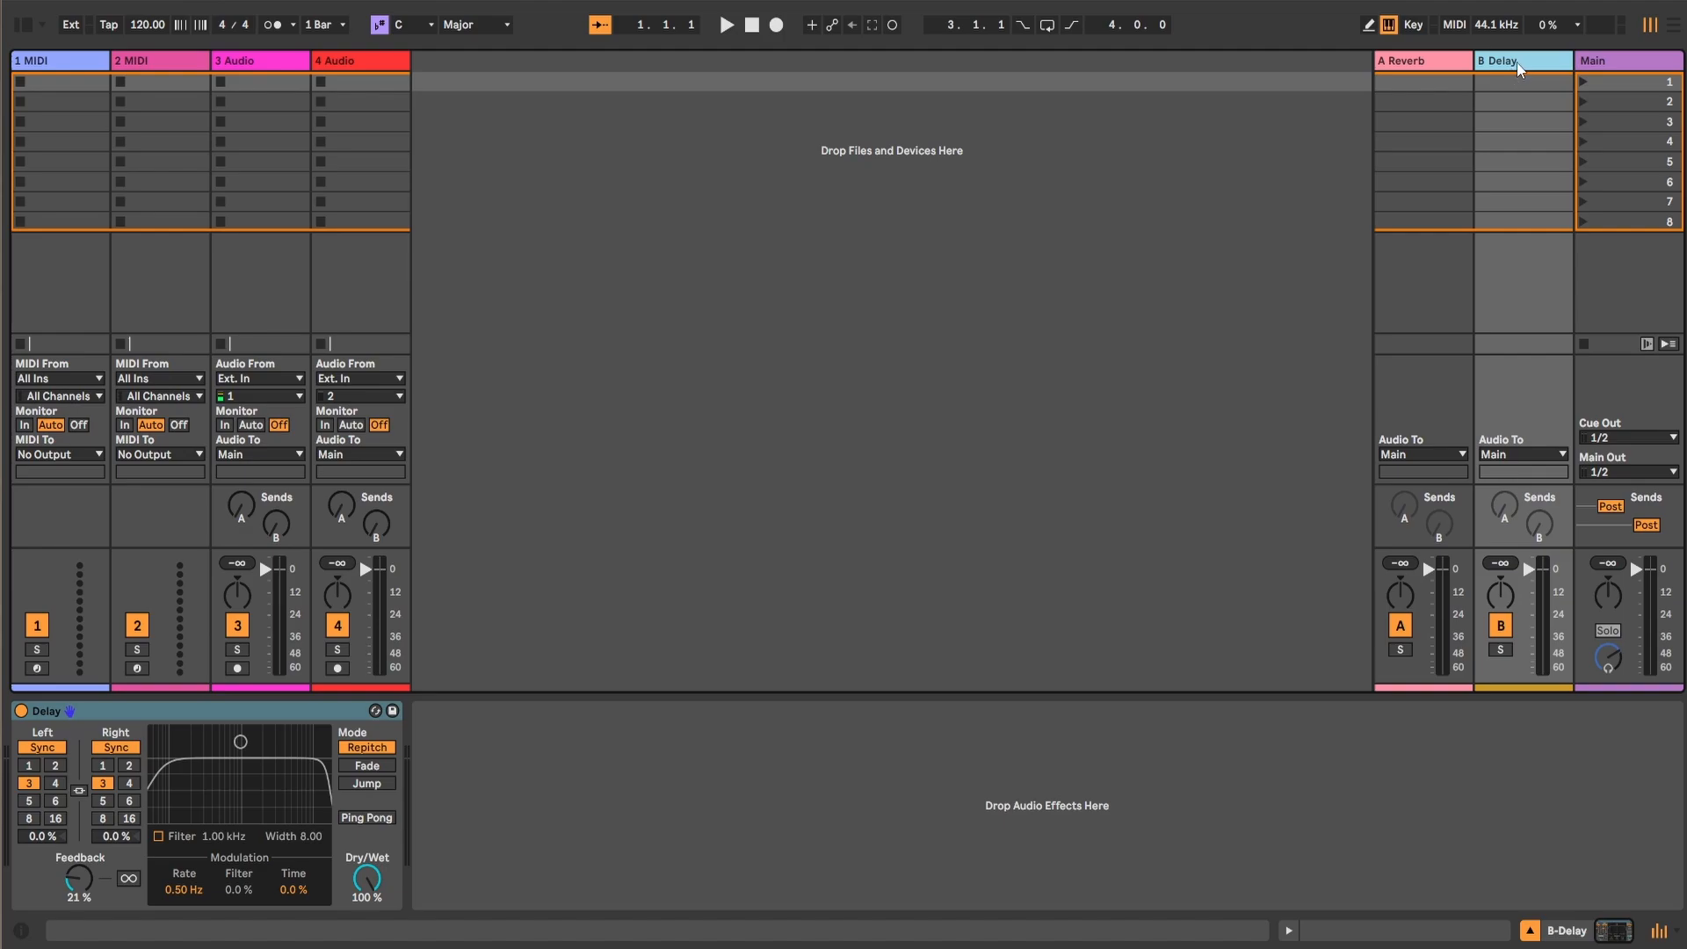
pyautogui.press('Delete')
pyautogui.press('Delete')
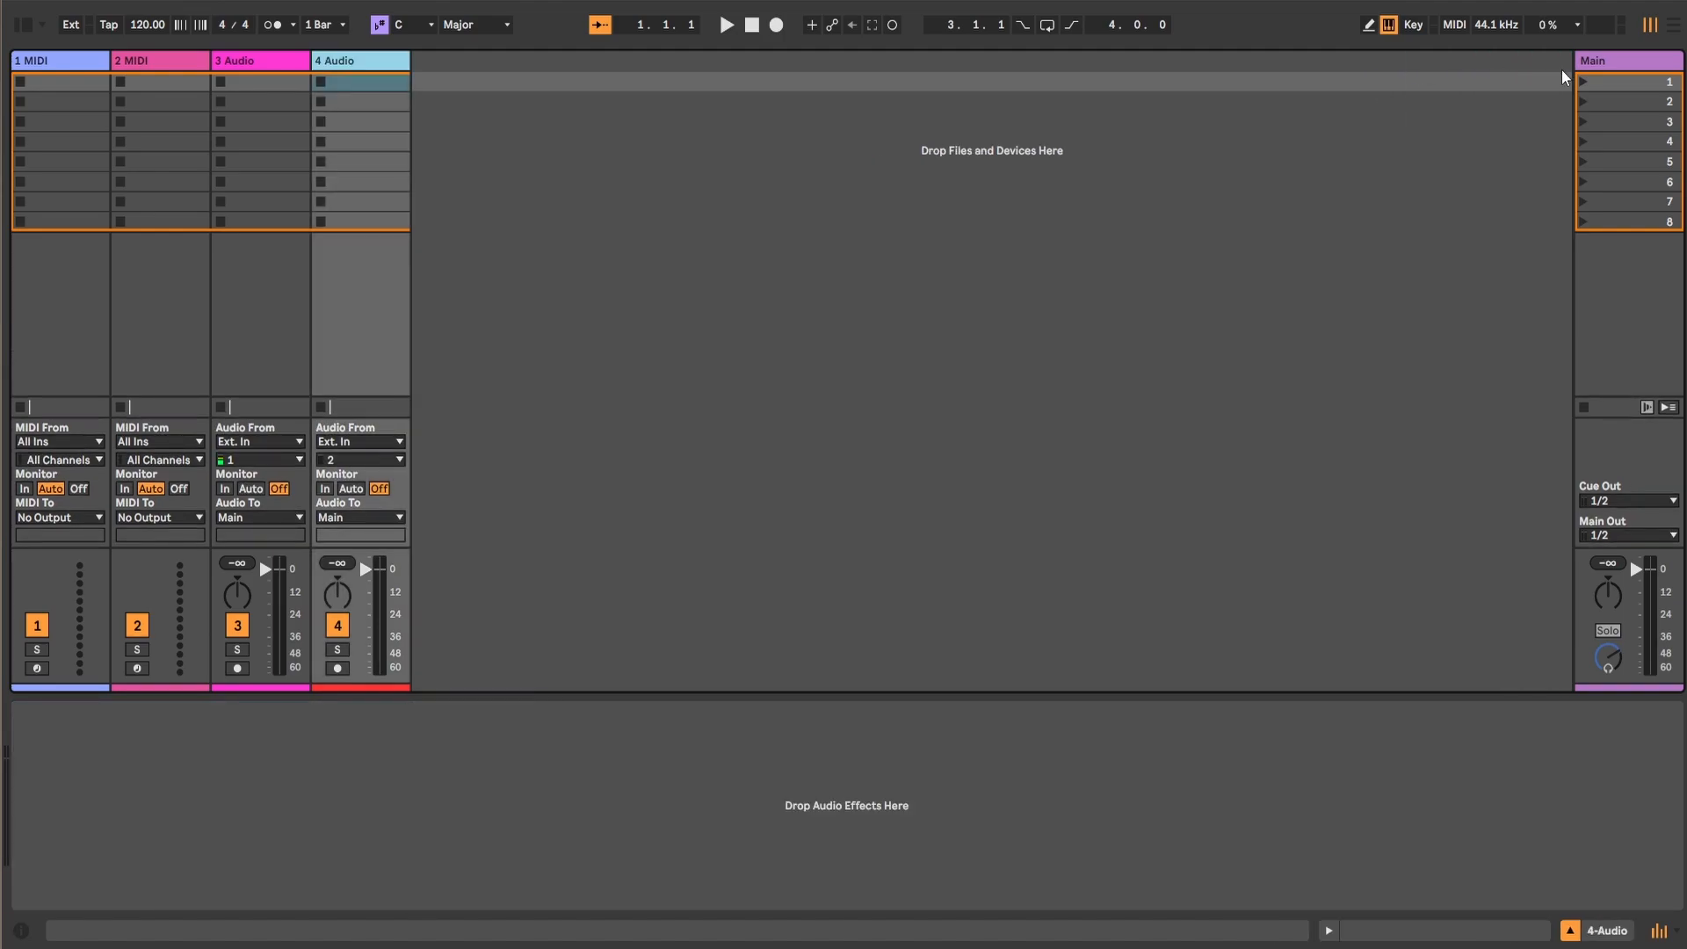
# Step: Delete the first MIDI track and the first audio track, leaving one of each type
pyautogui.click(62, 58)
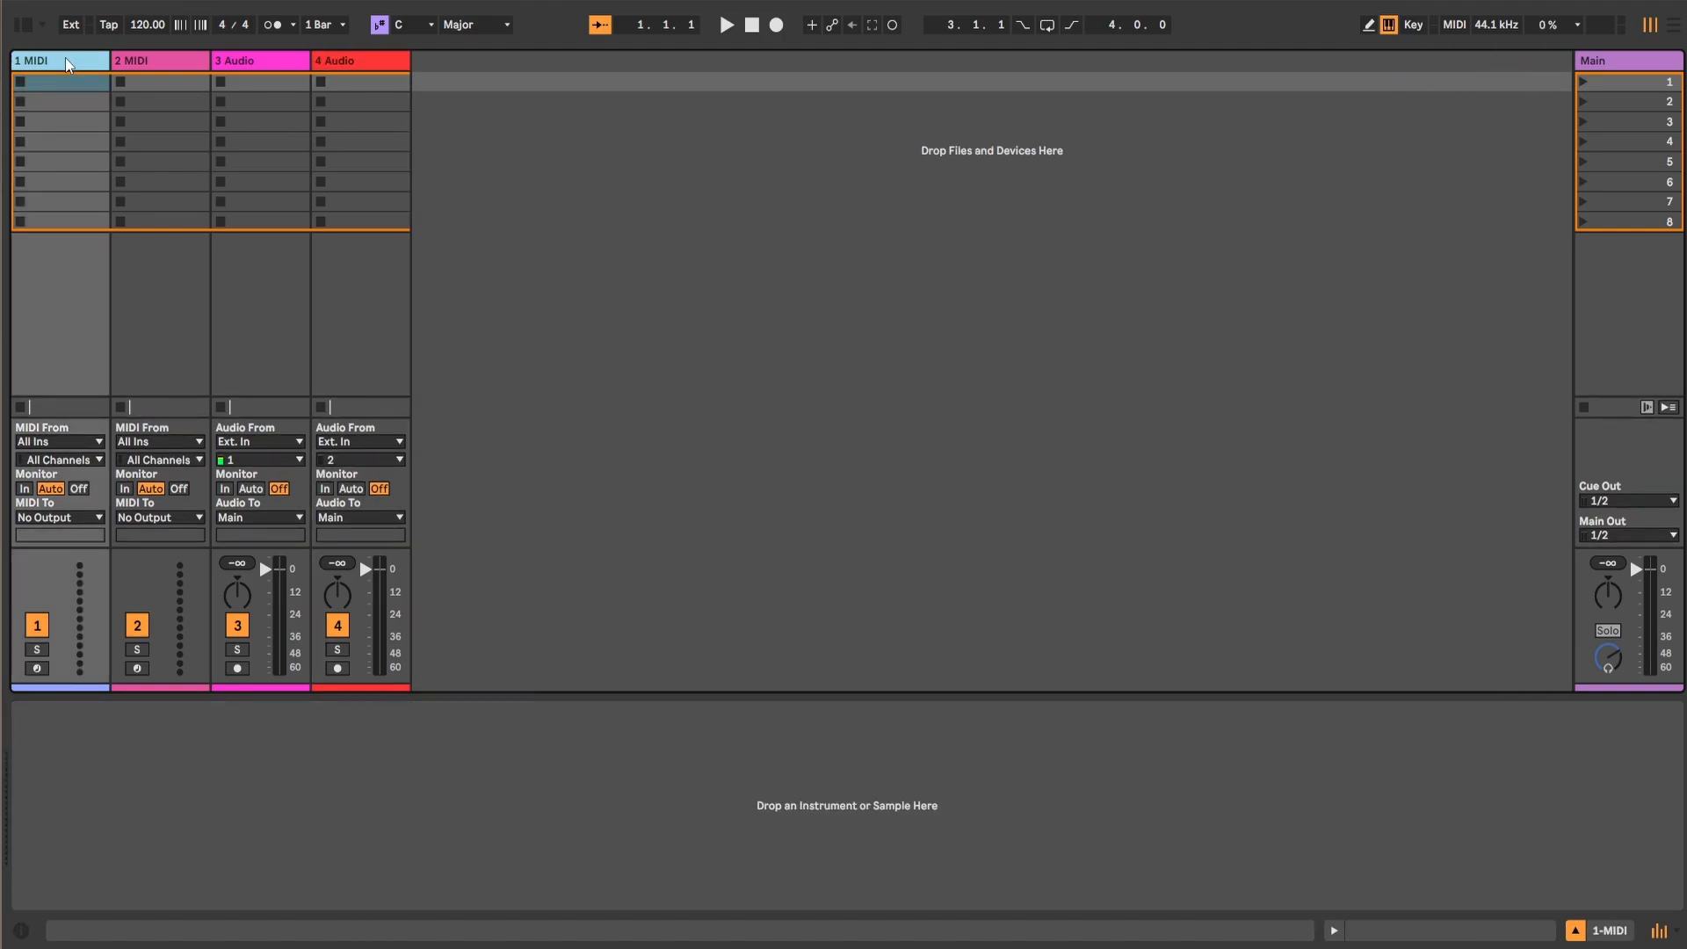
pyautogui.press('Delete')
pyautogui.click(155, 62)
pyautogui.press('Delete')
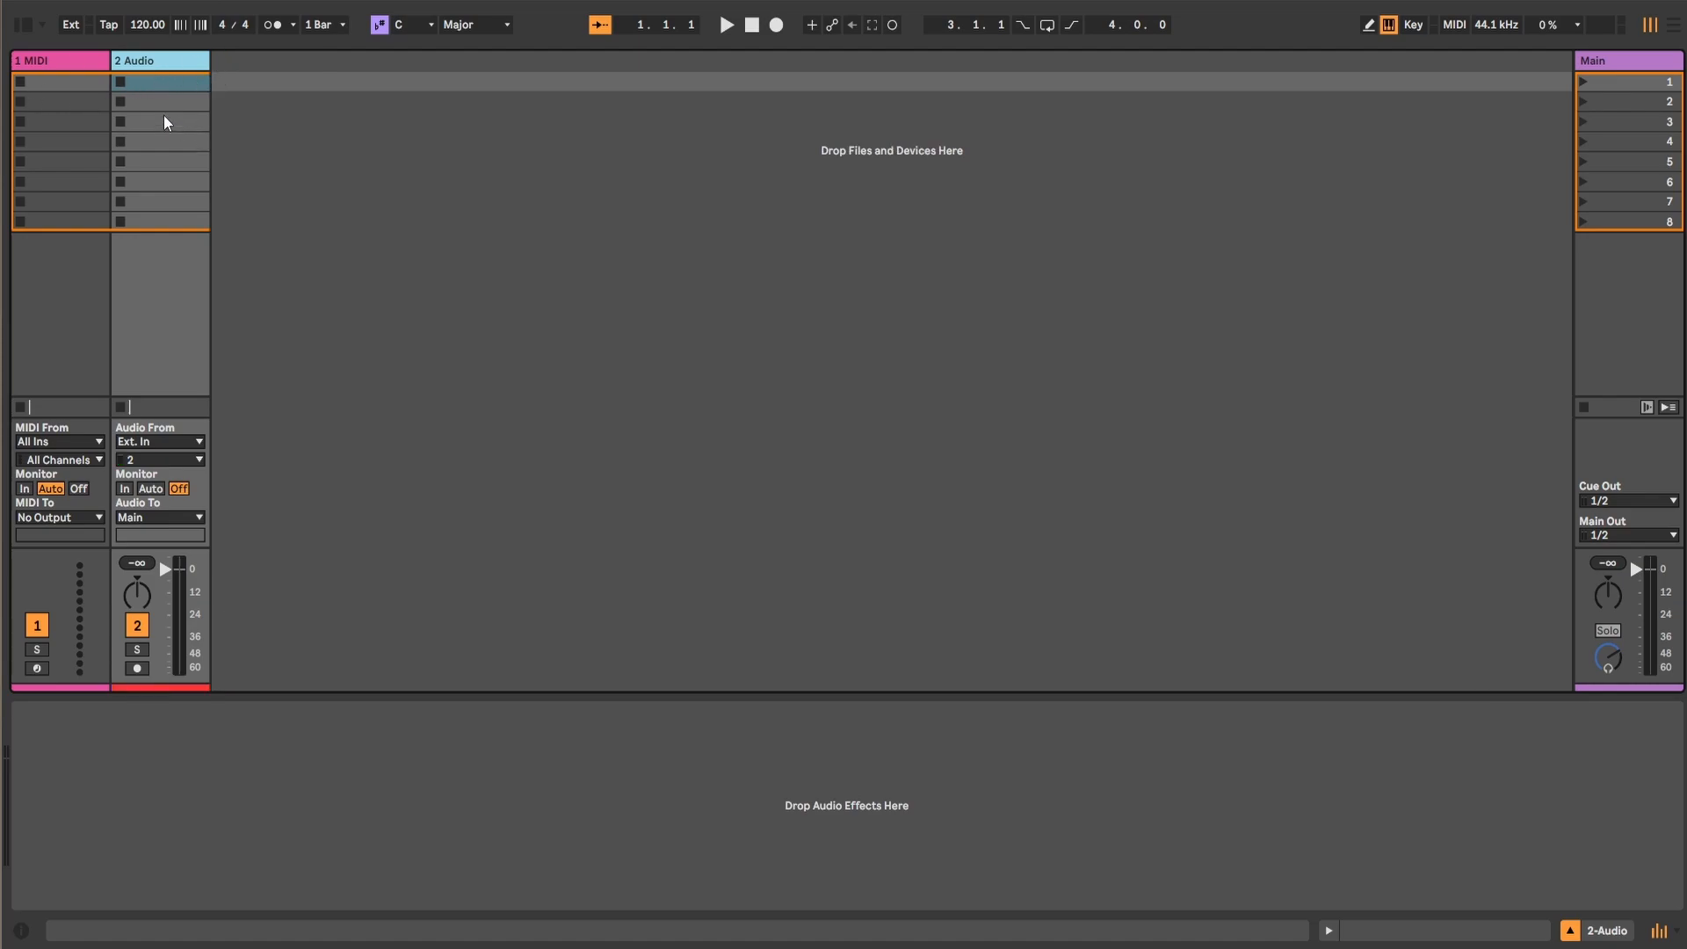
# Step: Compare the Arrangement and Session views, marking bars 17 to 26 and bars 20 to 27 on the MIDI track's timeline
pyautogui.click(1675, 28)
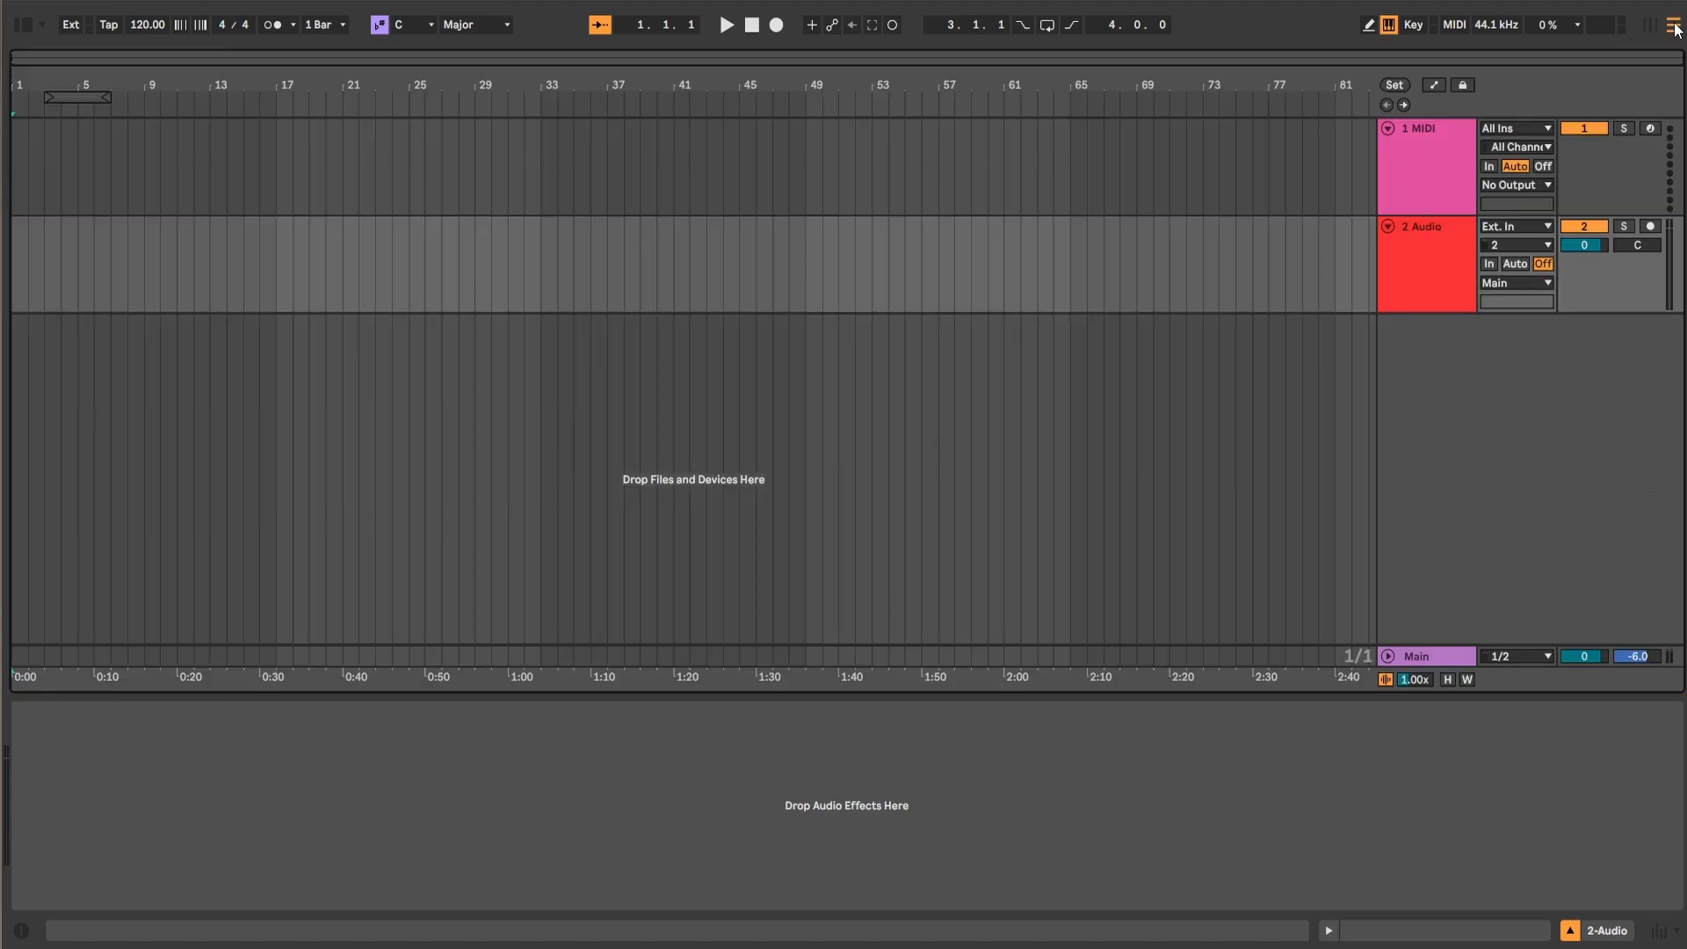
pyautogui.click(1651, 29)
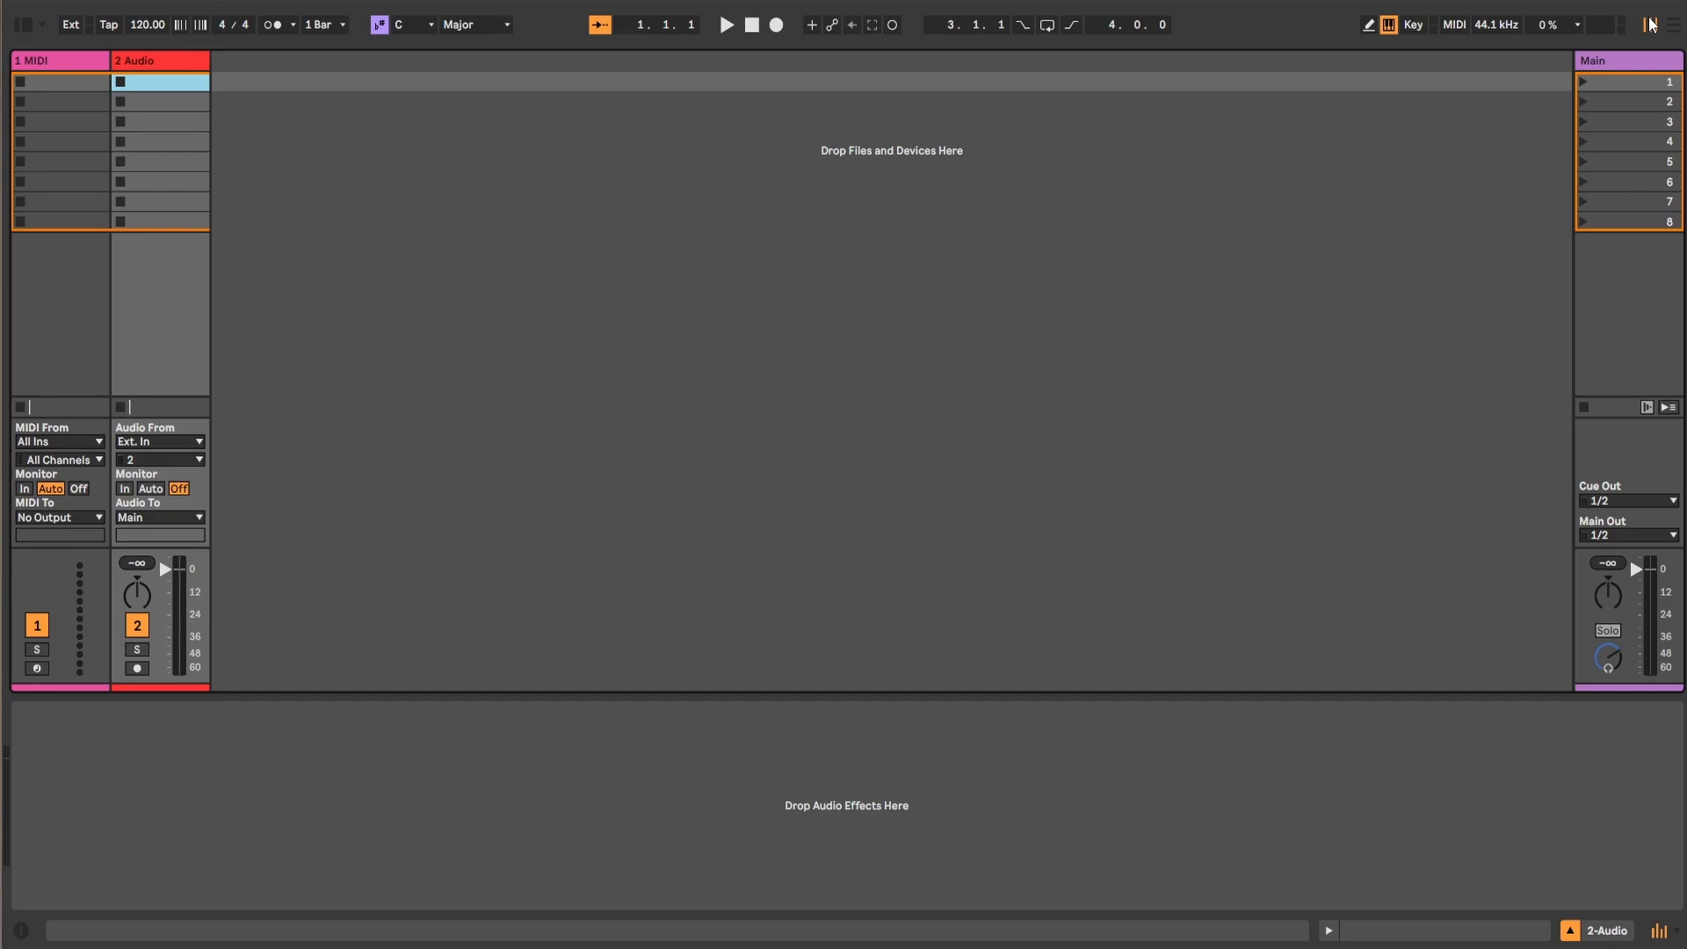
pyautogui.click(1674, 25)
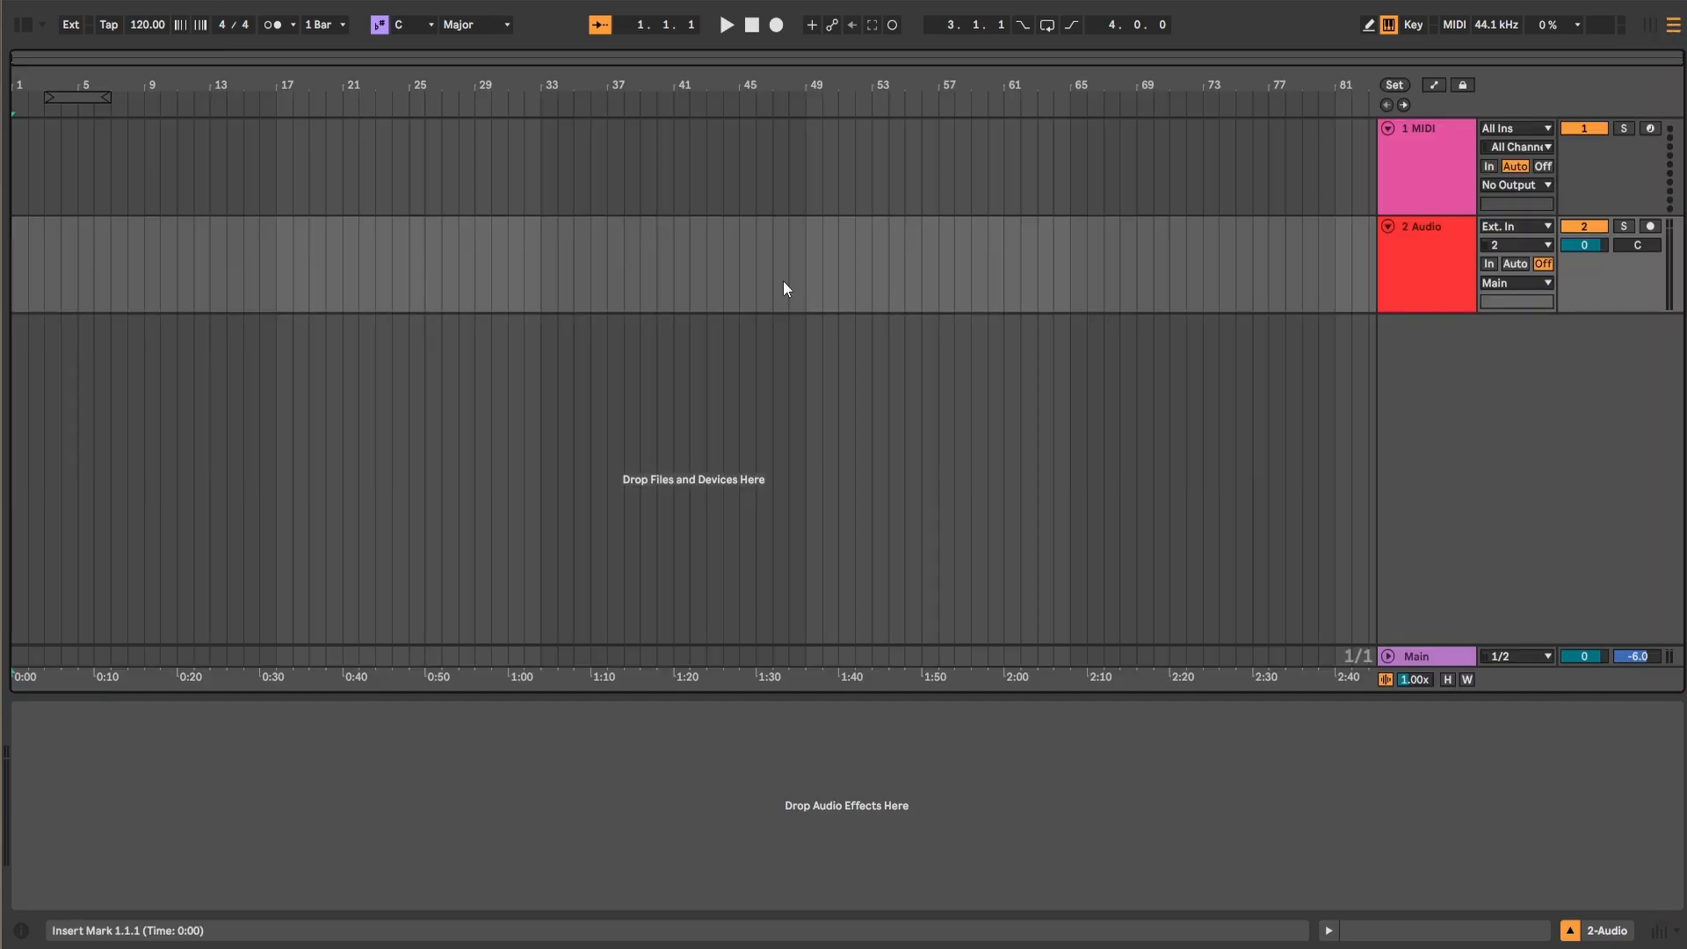
pyautogui.moveTo(277, 189); pyautogui.dragTo(422, 195)
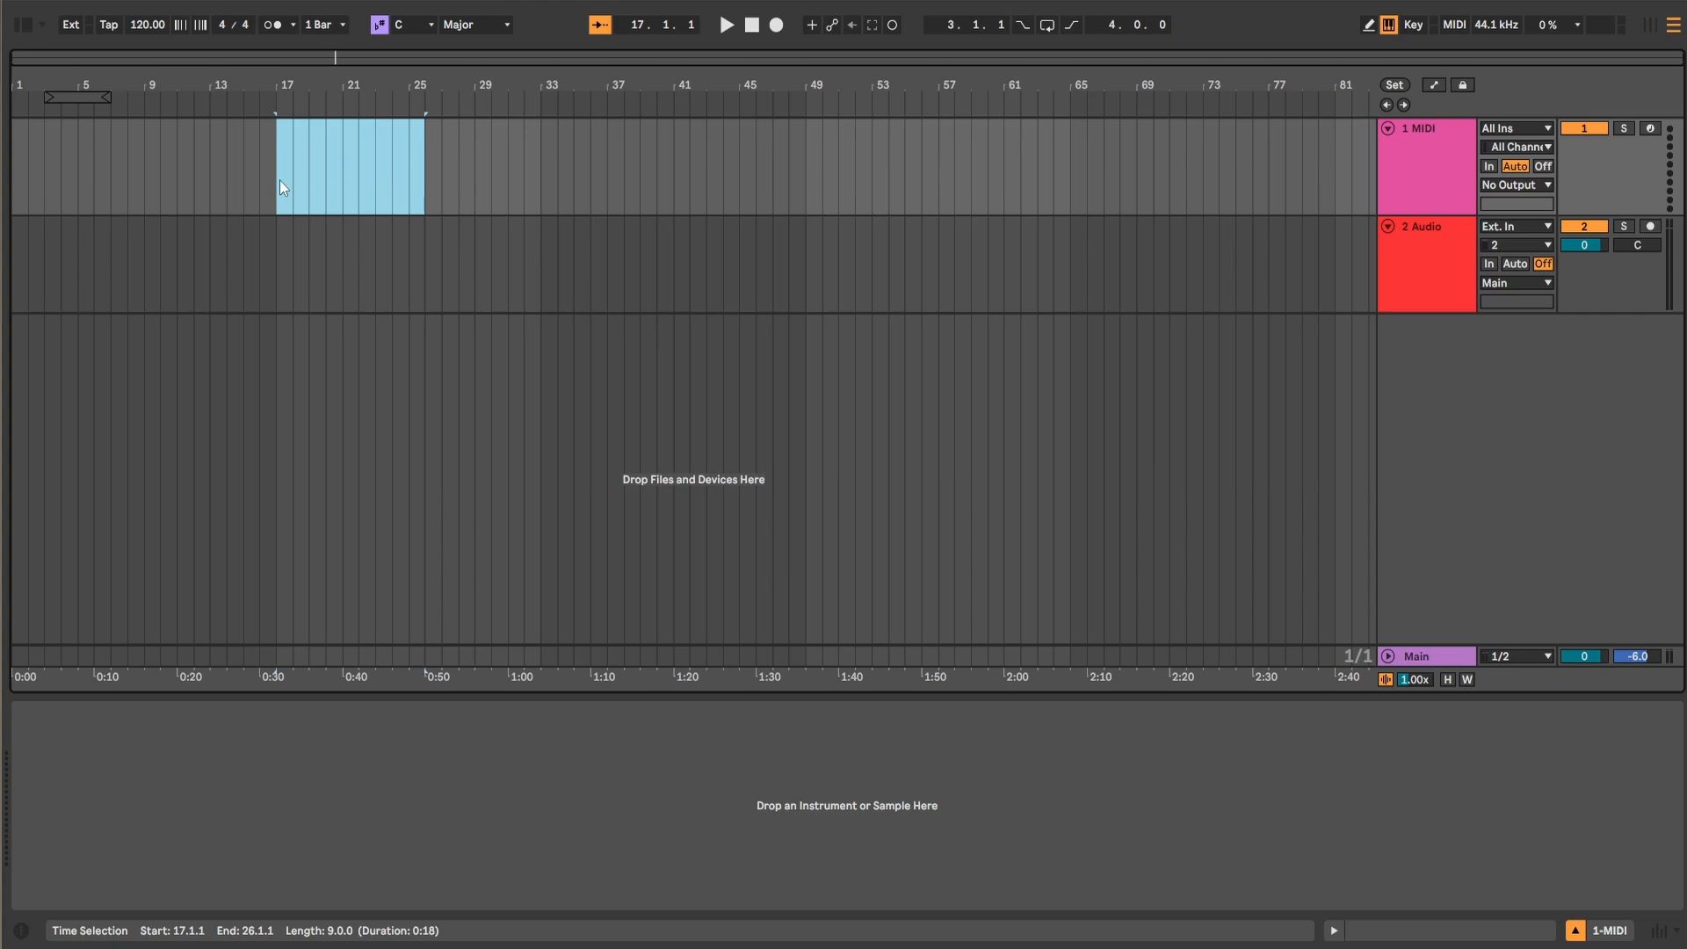
pyautogui.moveTo(294, 181)
pyautogui.mouseDown()
pyautogui.moveTo(401, 186)
pyautogui.moveTo(323, 188)
pyautogui.mouseUp()
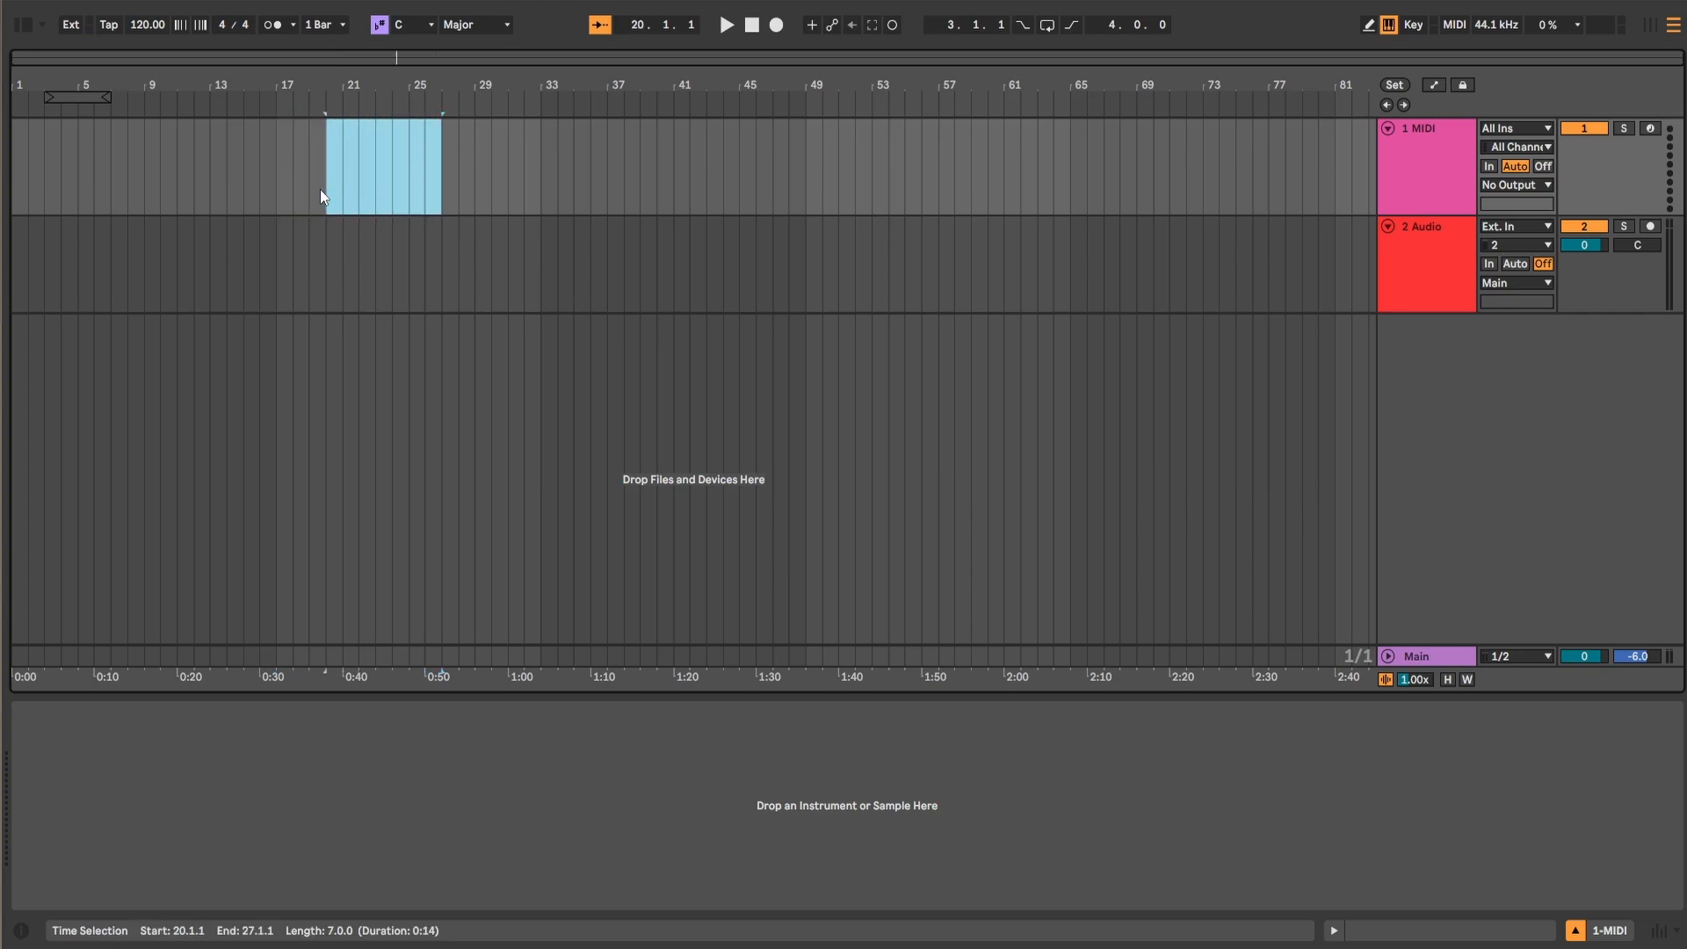
pyautogui.click(1650, 27)
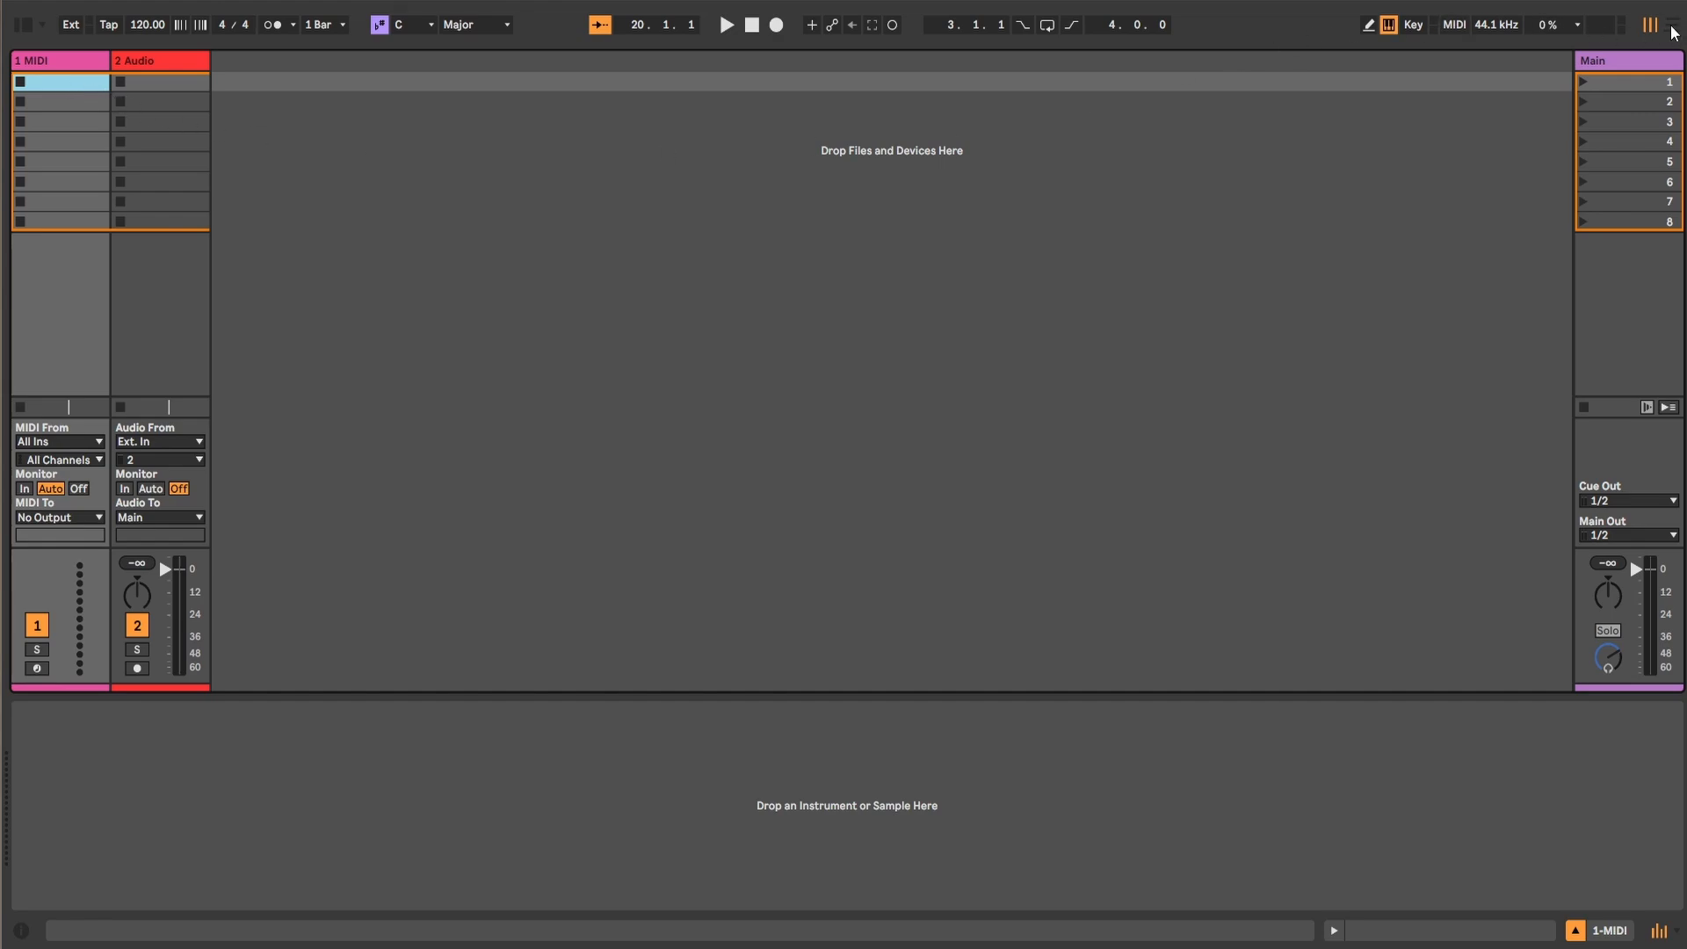
# Step: Set the audio track's input to Ext. In, channel 1
pyautogui.click(152, 88)
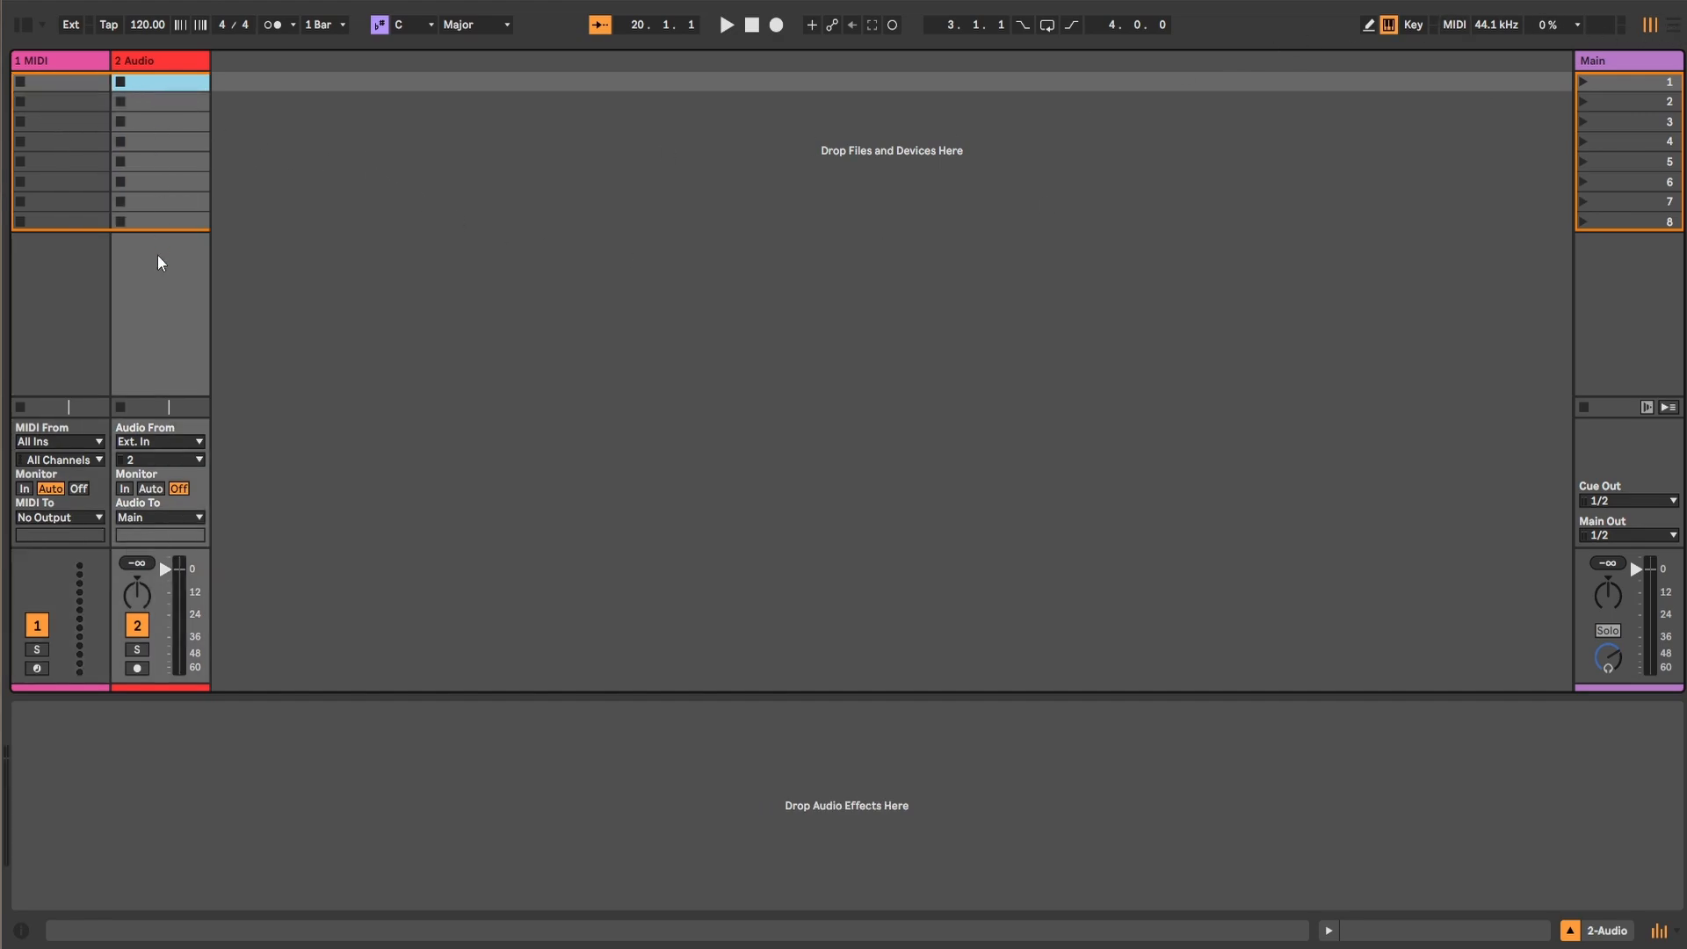
pyautogui.click(165, 443)
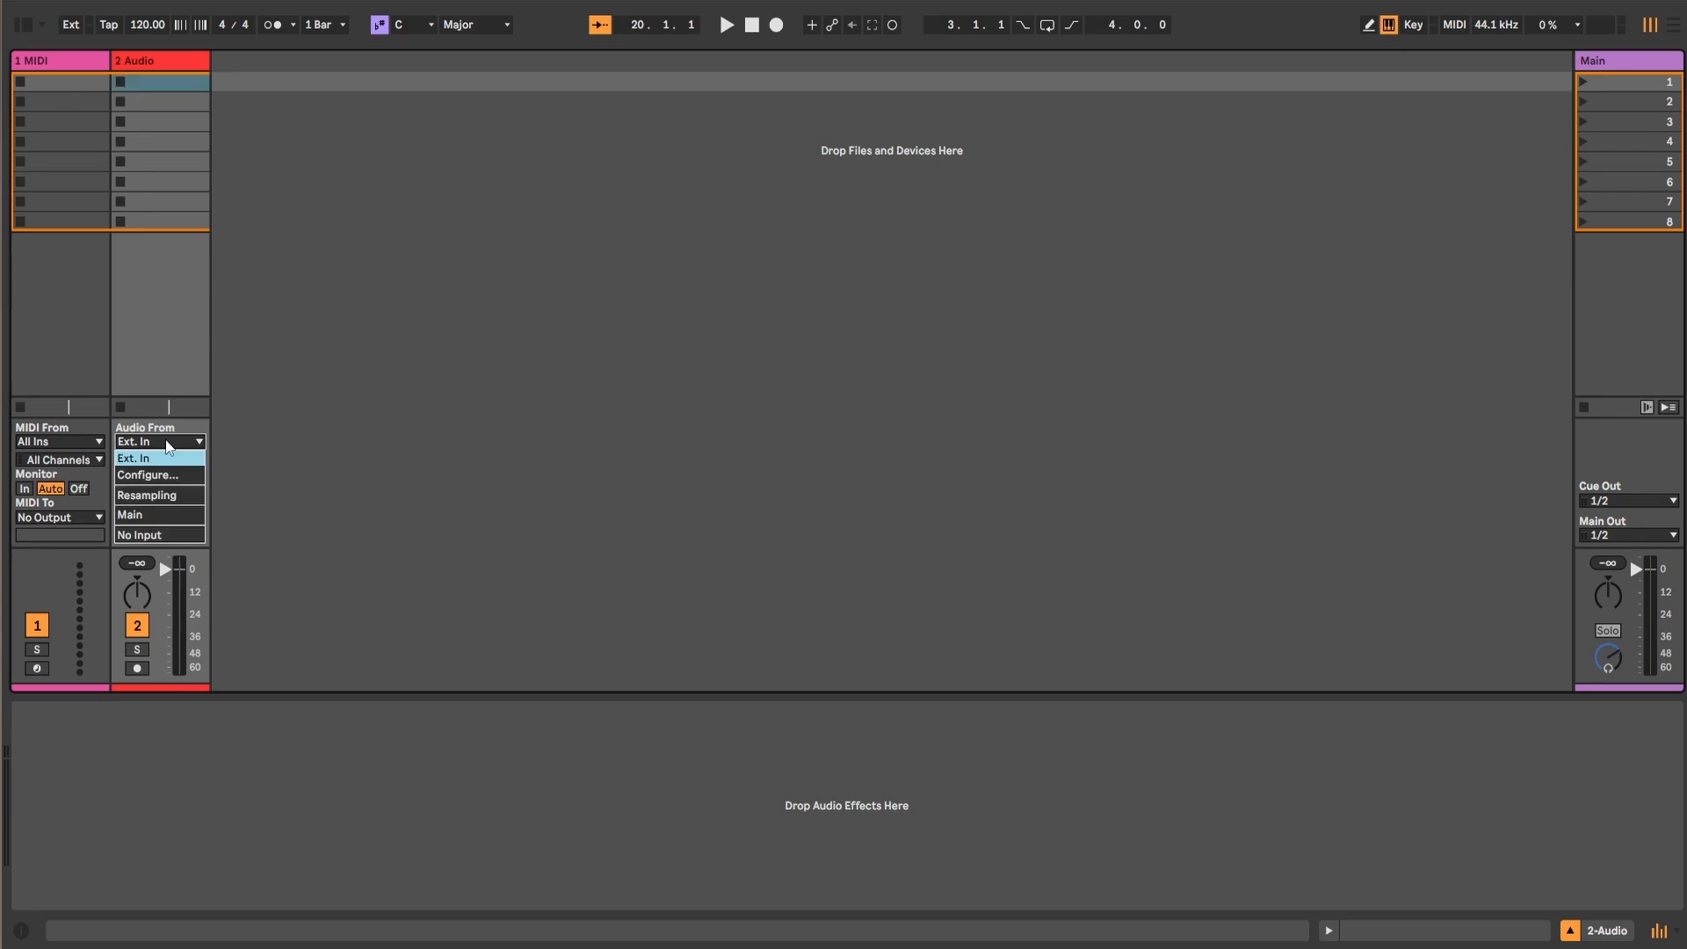
pyautogui.click(157, 459)
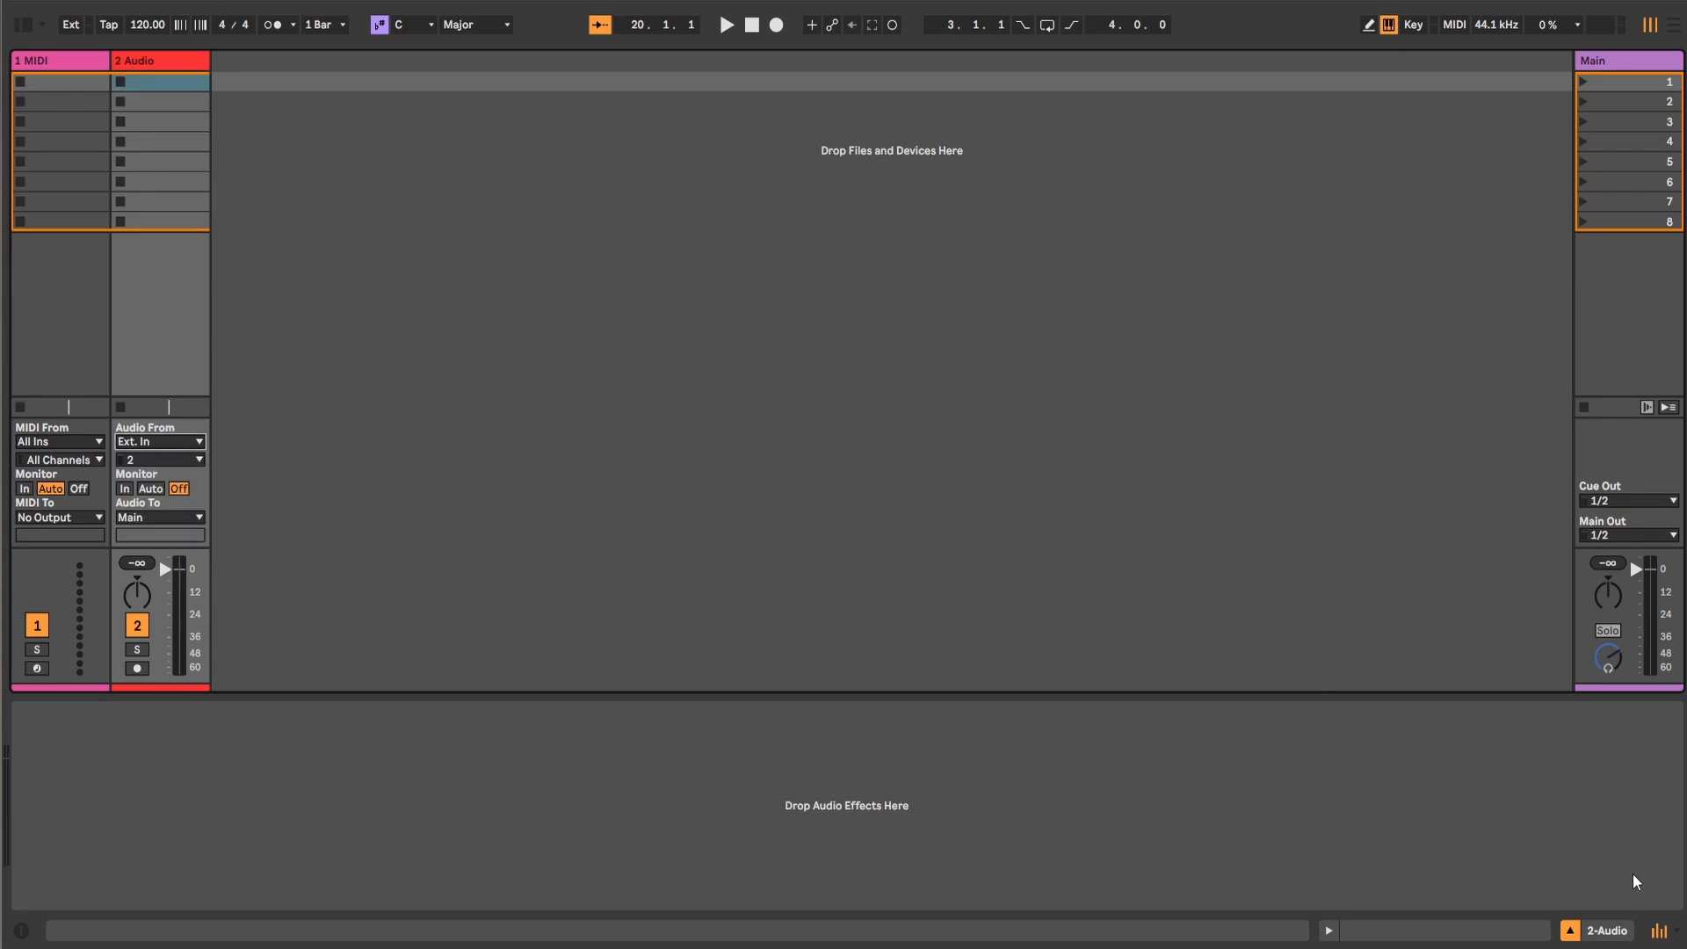
pyautogui.click(1658, 932)
pyautogui.click(1657, 933)
pyautogui.click(163, 459)
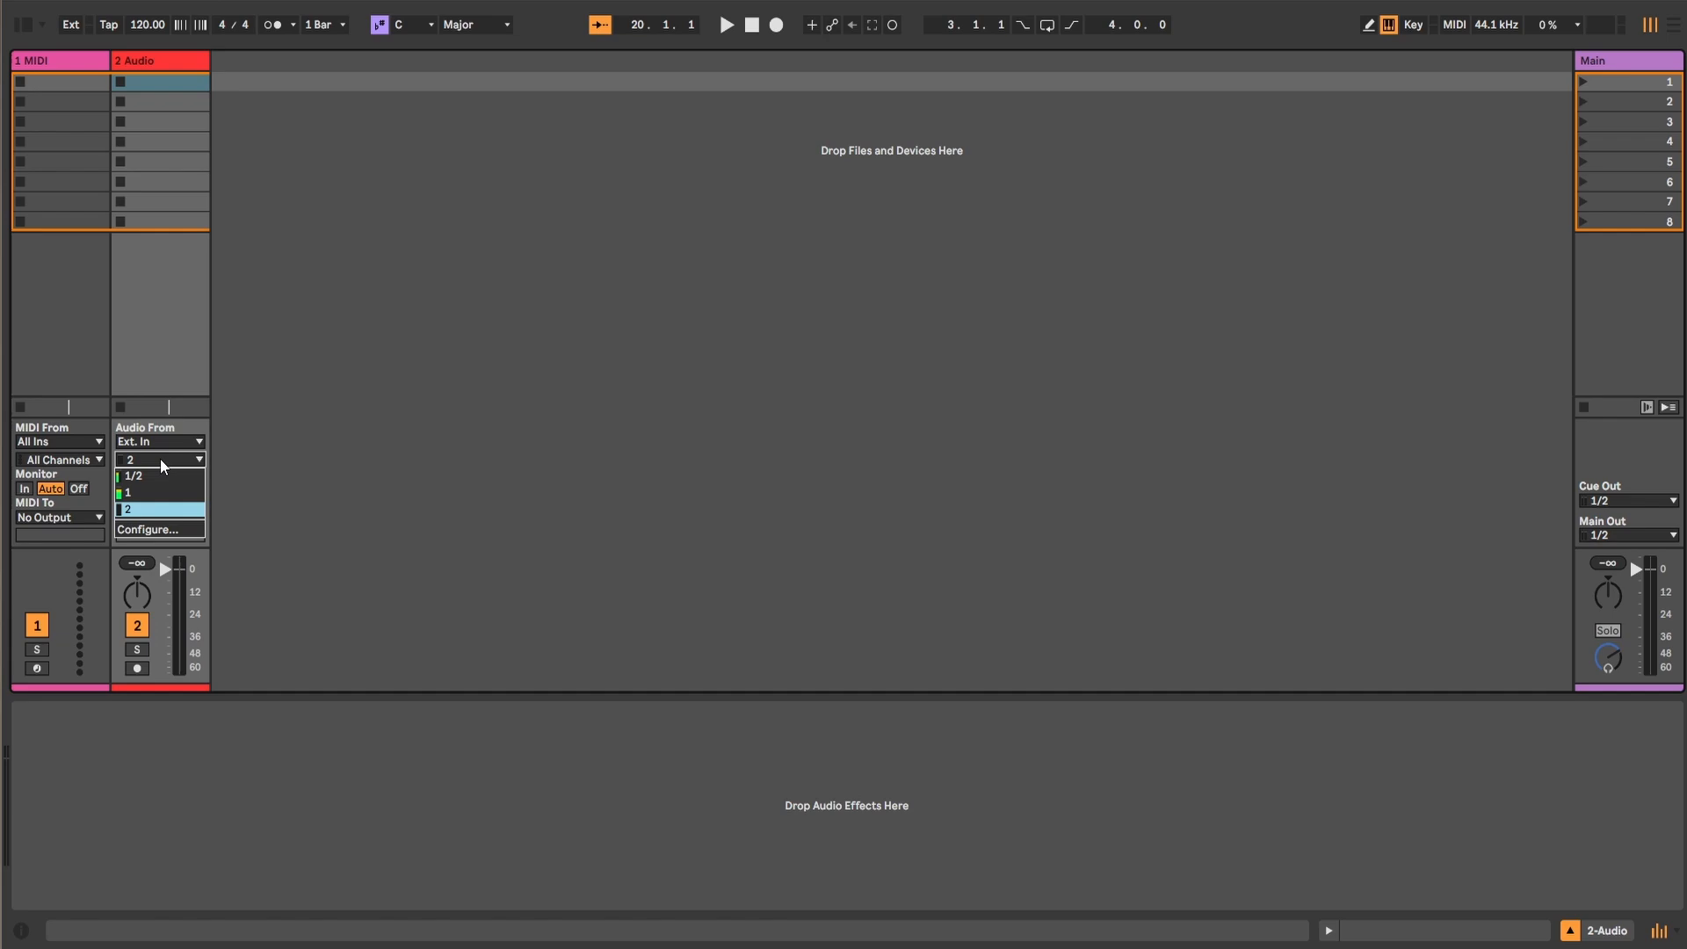
pyautogui.click(138, 499)
# Step: Try In monitoring on the audio track, set its monitoring to Auto and arm the track for recording
pyautogui.click(151, 488)
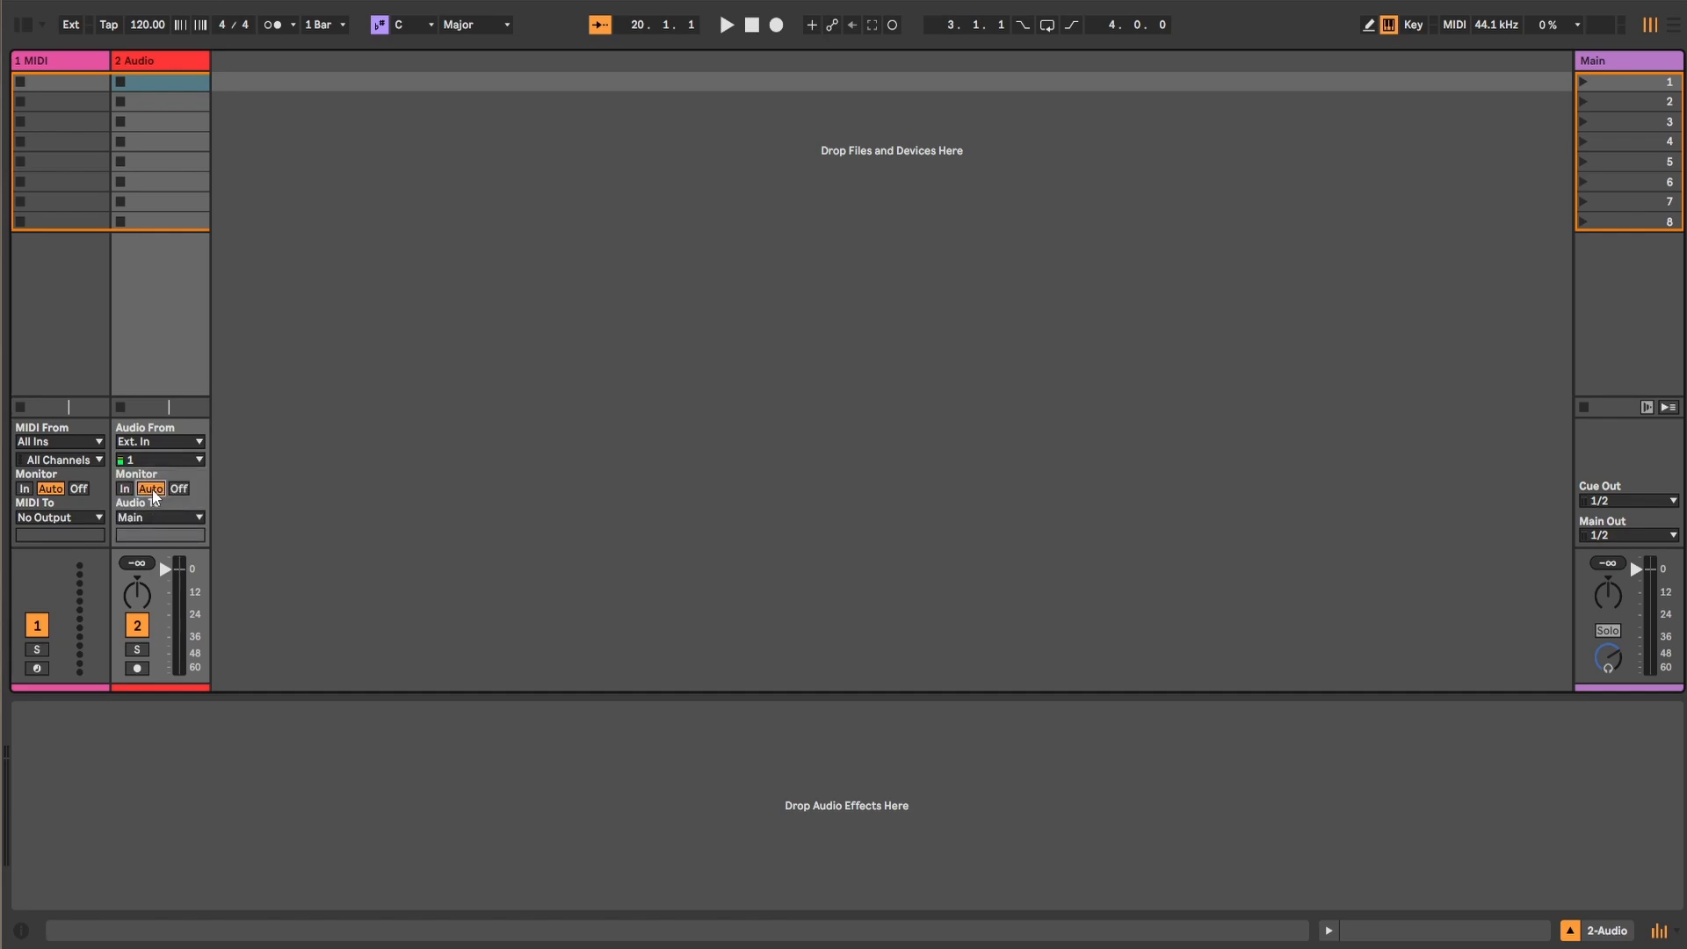
pyautogui.click(124, 488)
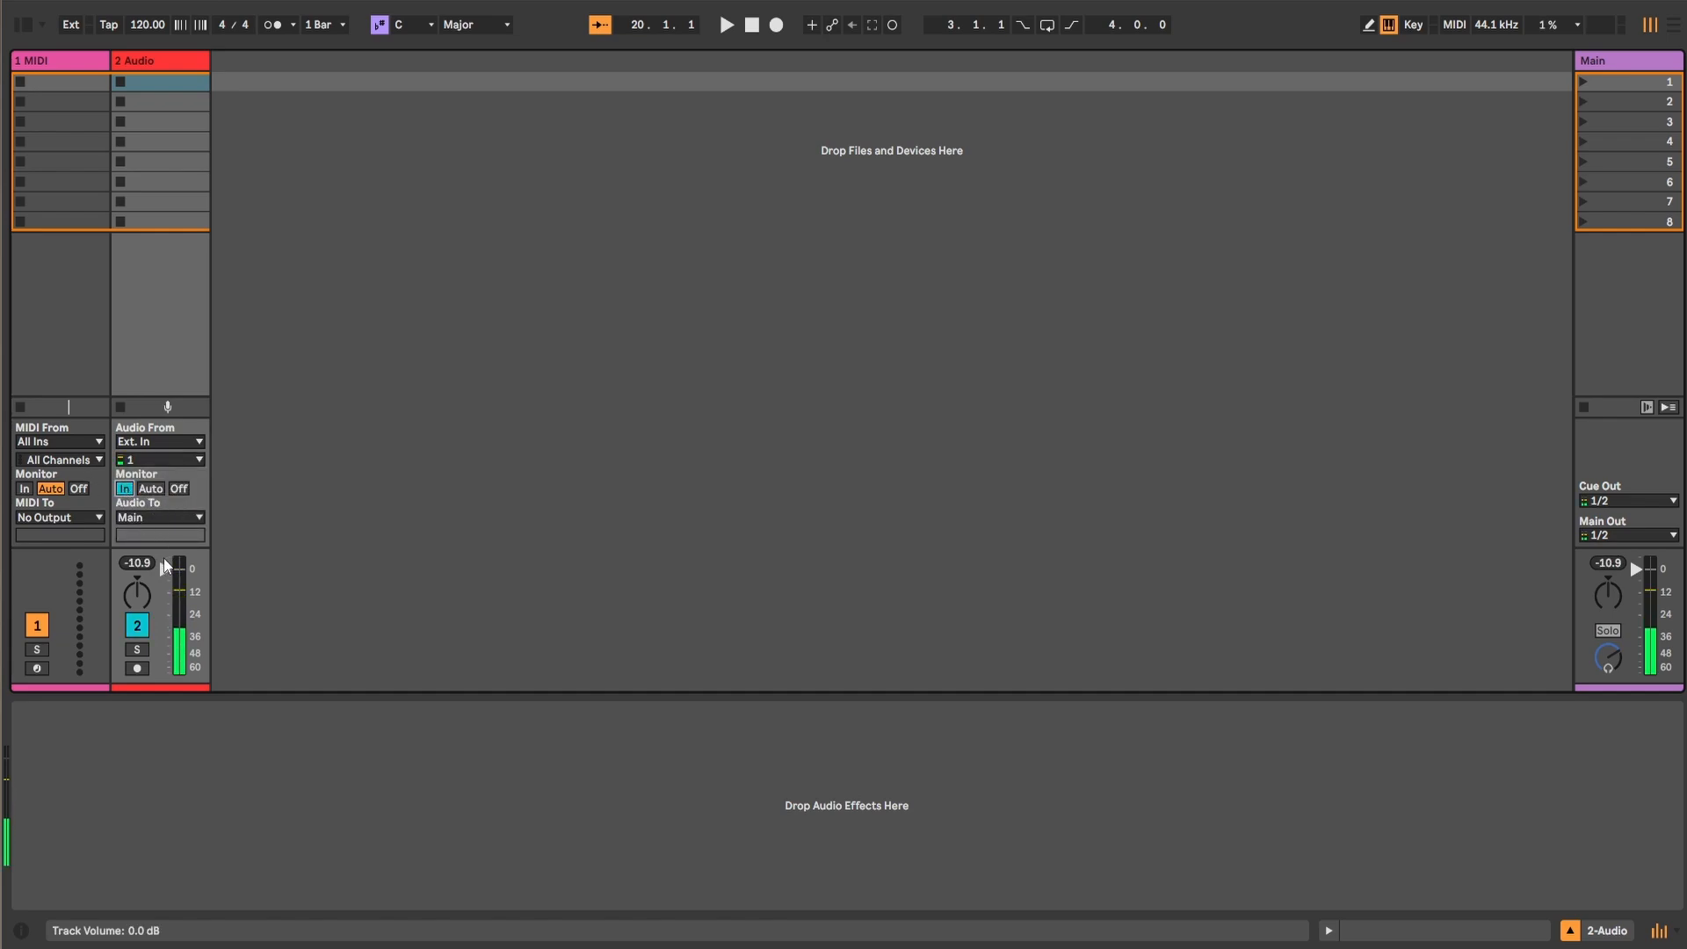
pyautogui.click(150, 488)
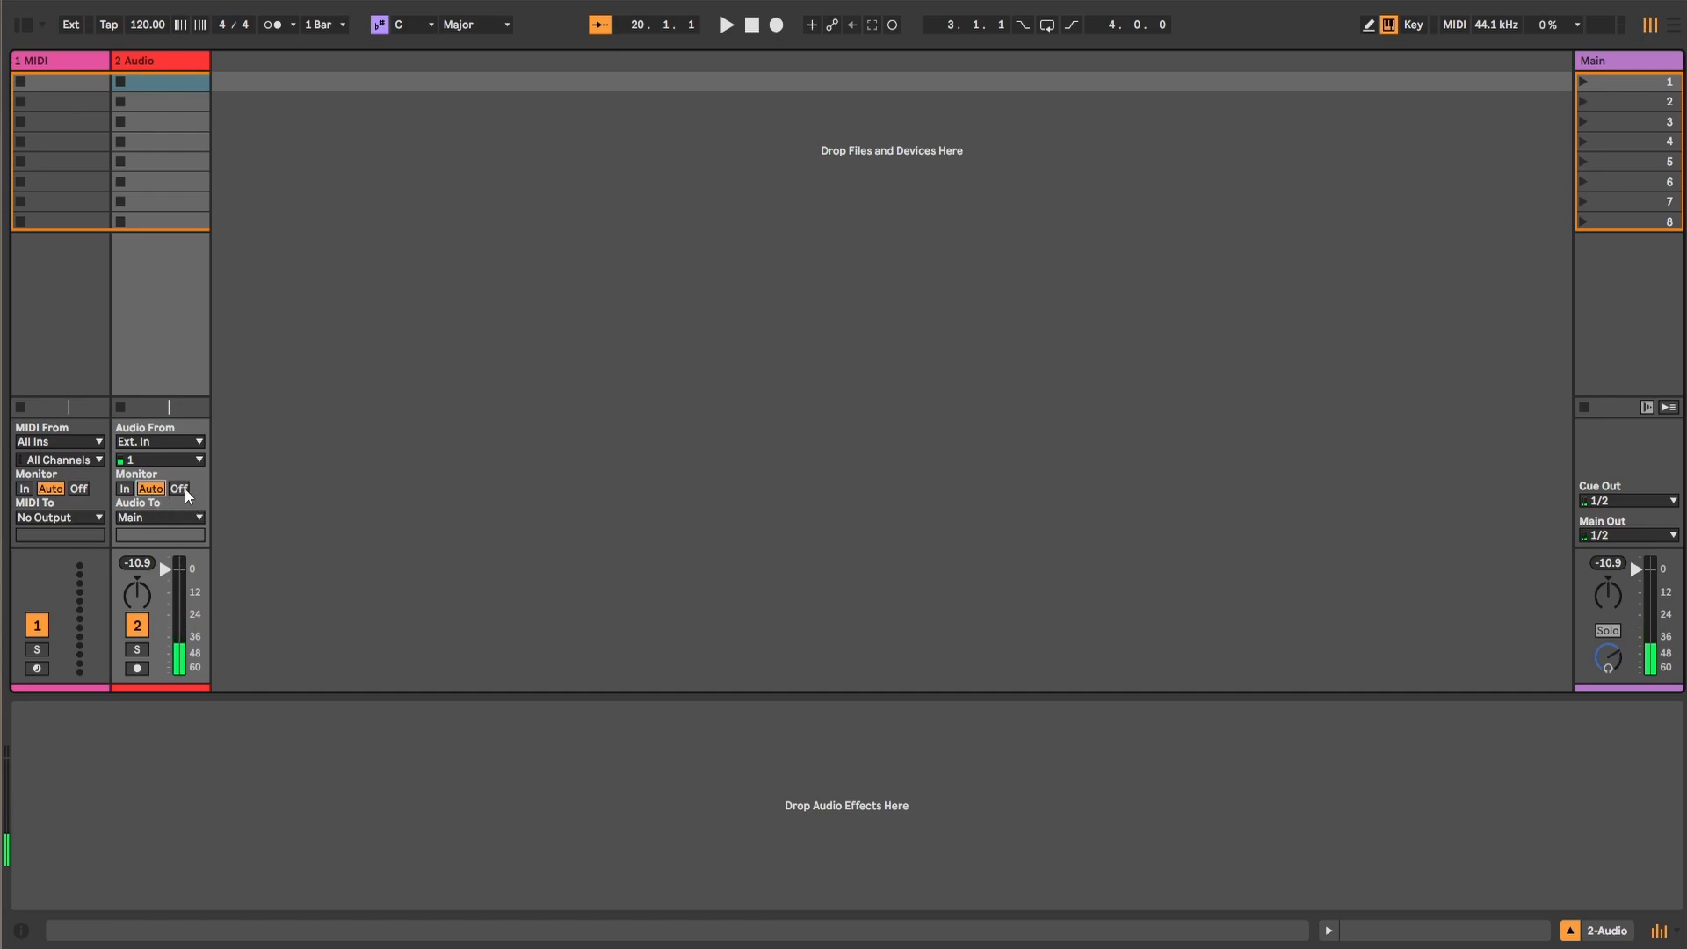
pyautogui.click(137, 668)
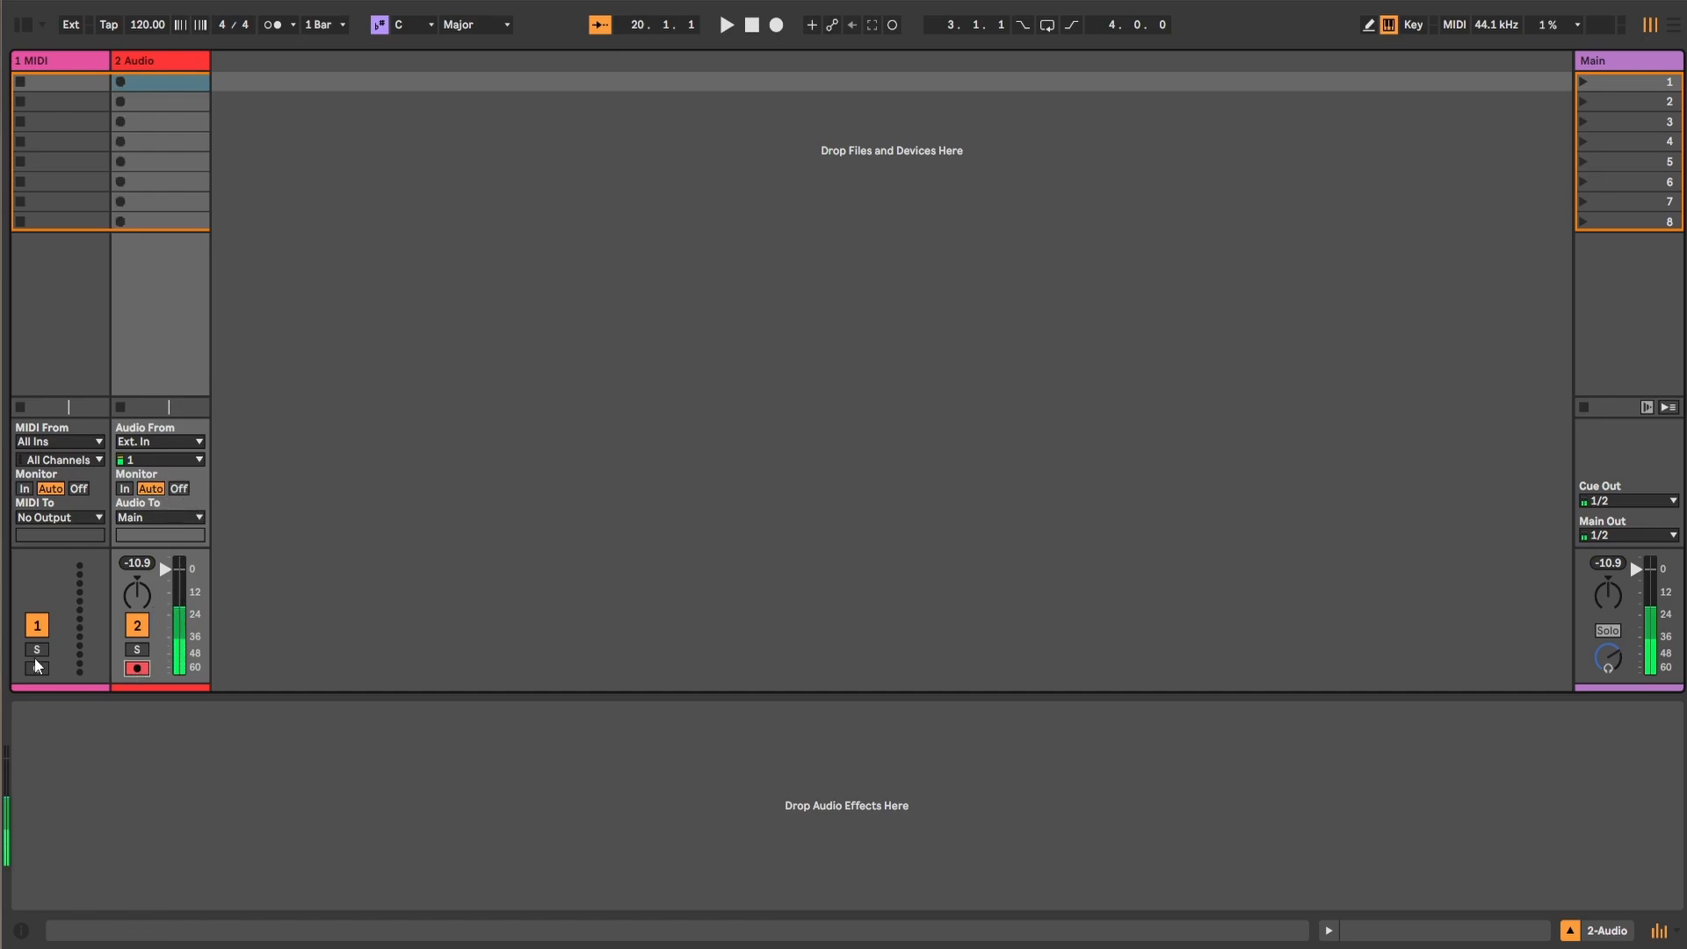
# Step: Set the audio track's monitoring to Off and record a clip into its first slot, stopping after about three bars
pyautogui.click(172, 489)
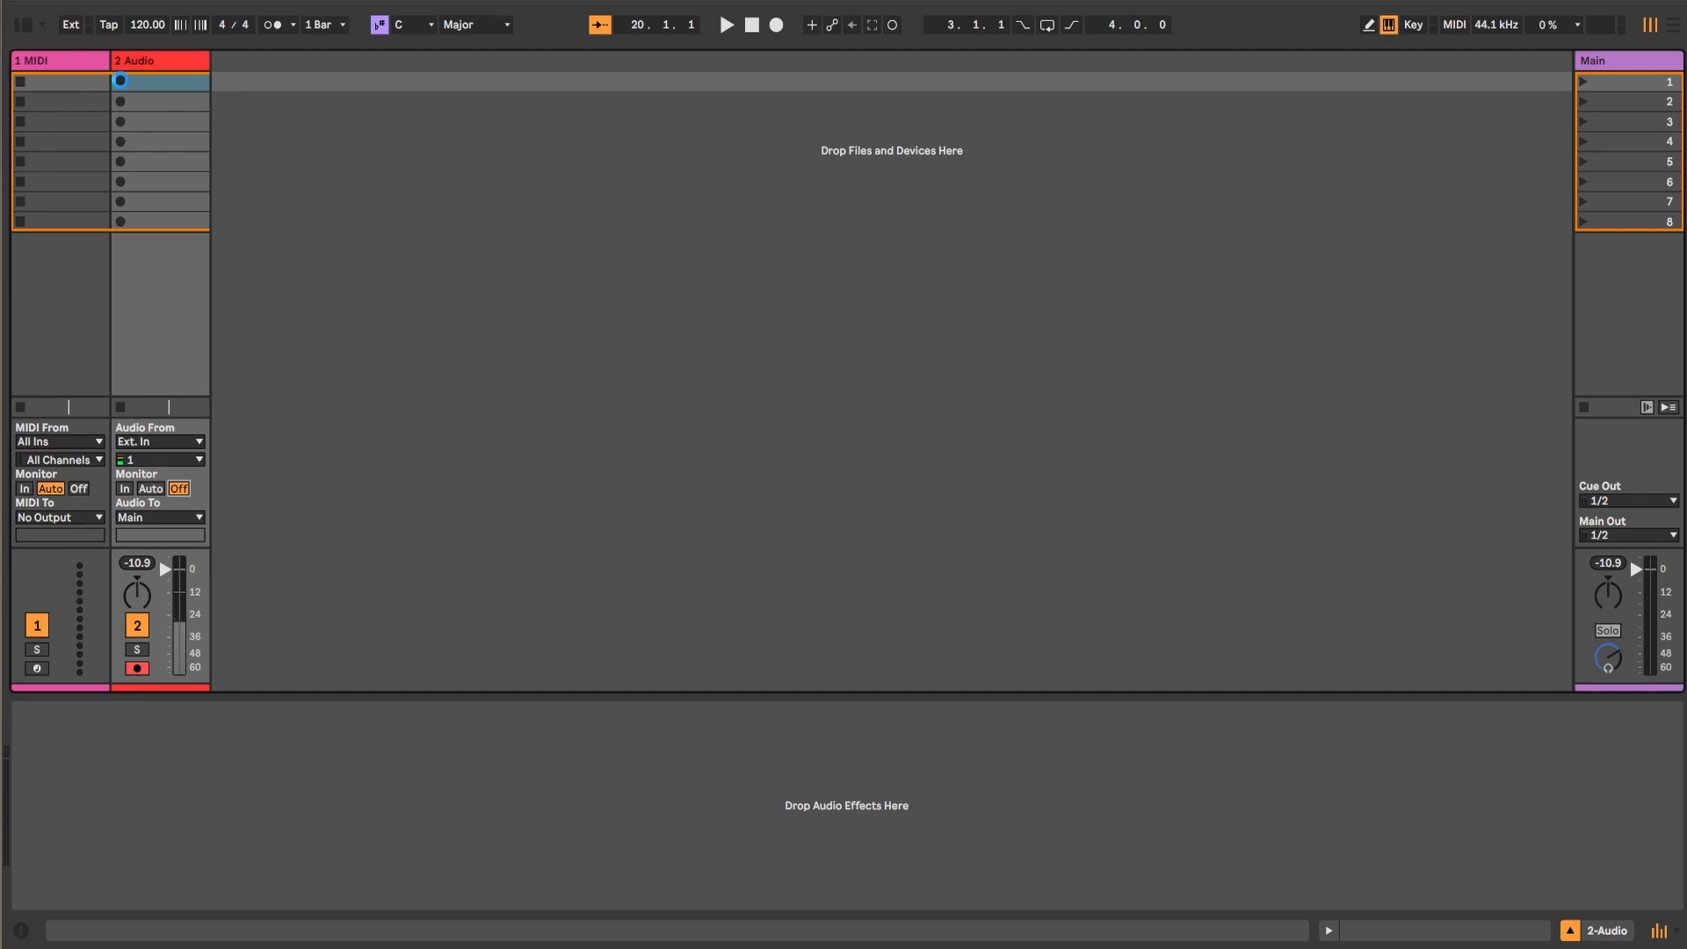
pyautogui.click(121, 82)
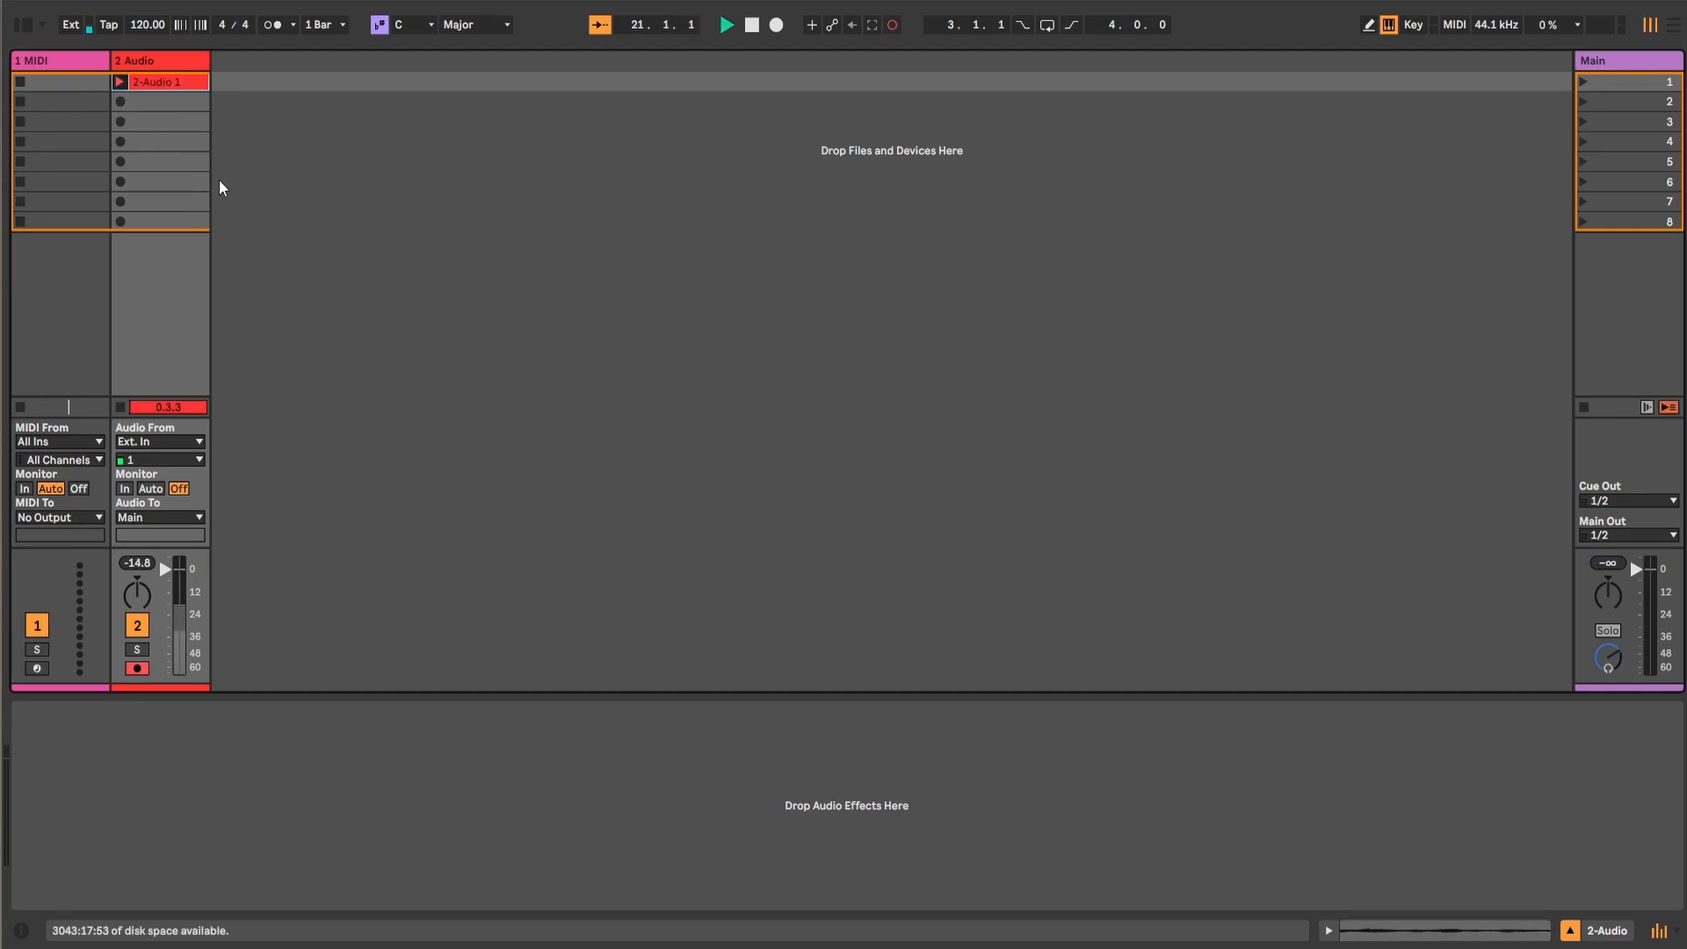
pyautogui.doubleClick(163, 81)
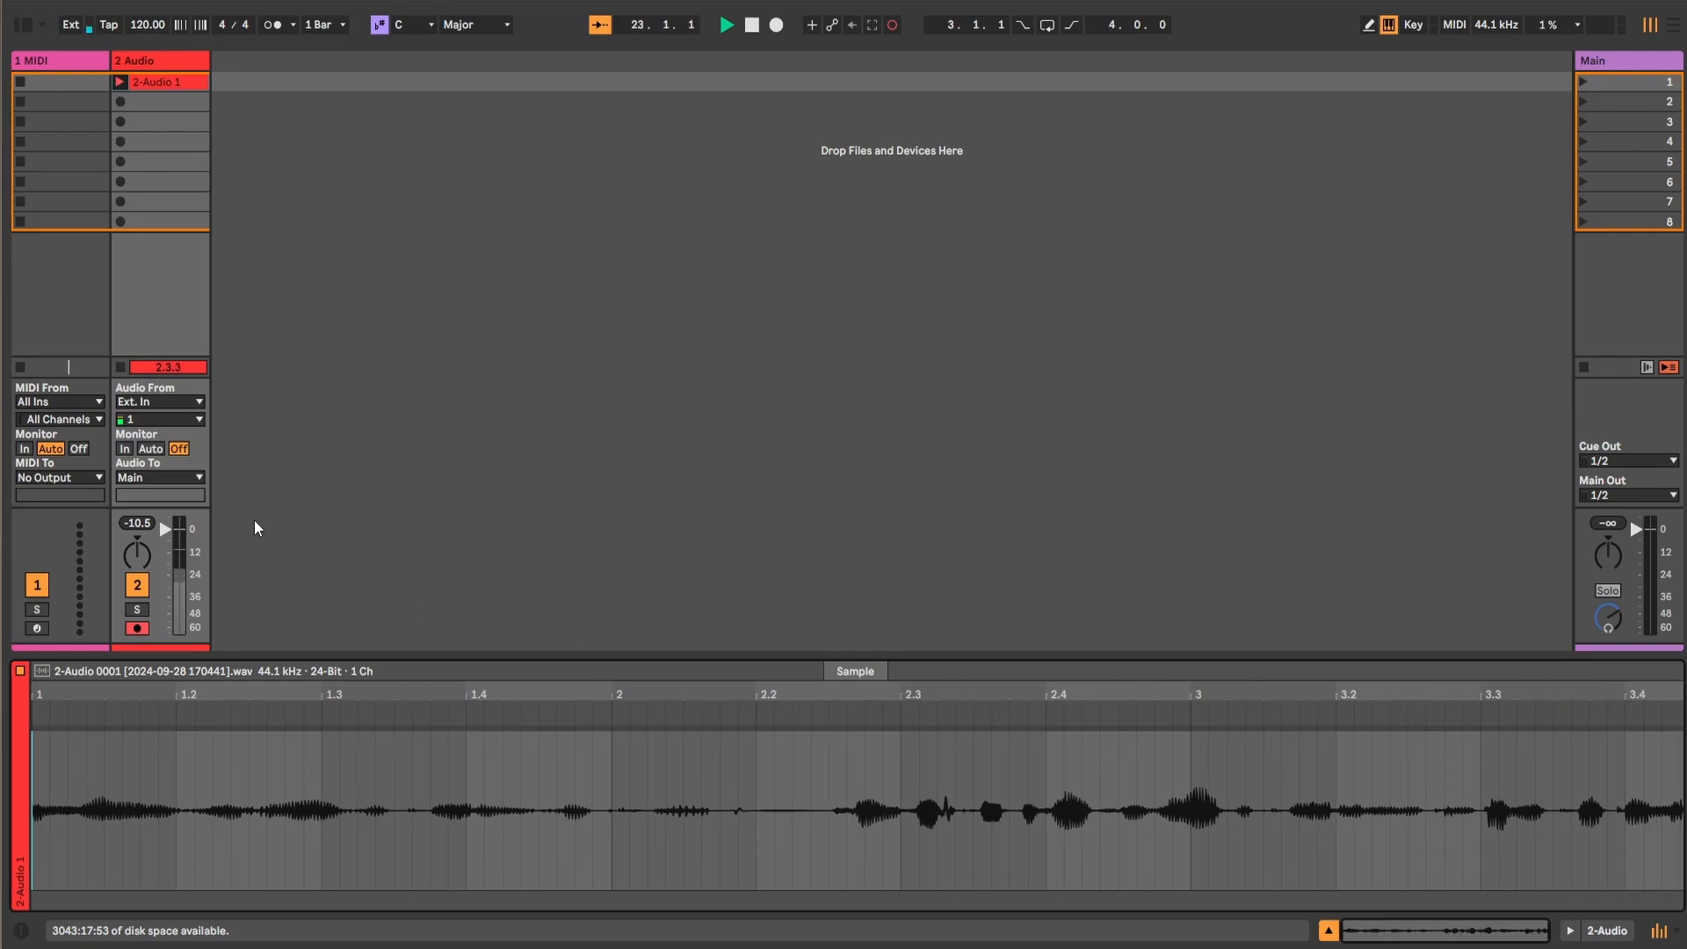
pyautogui.click(750, 27)
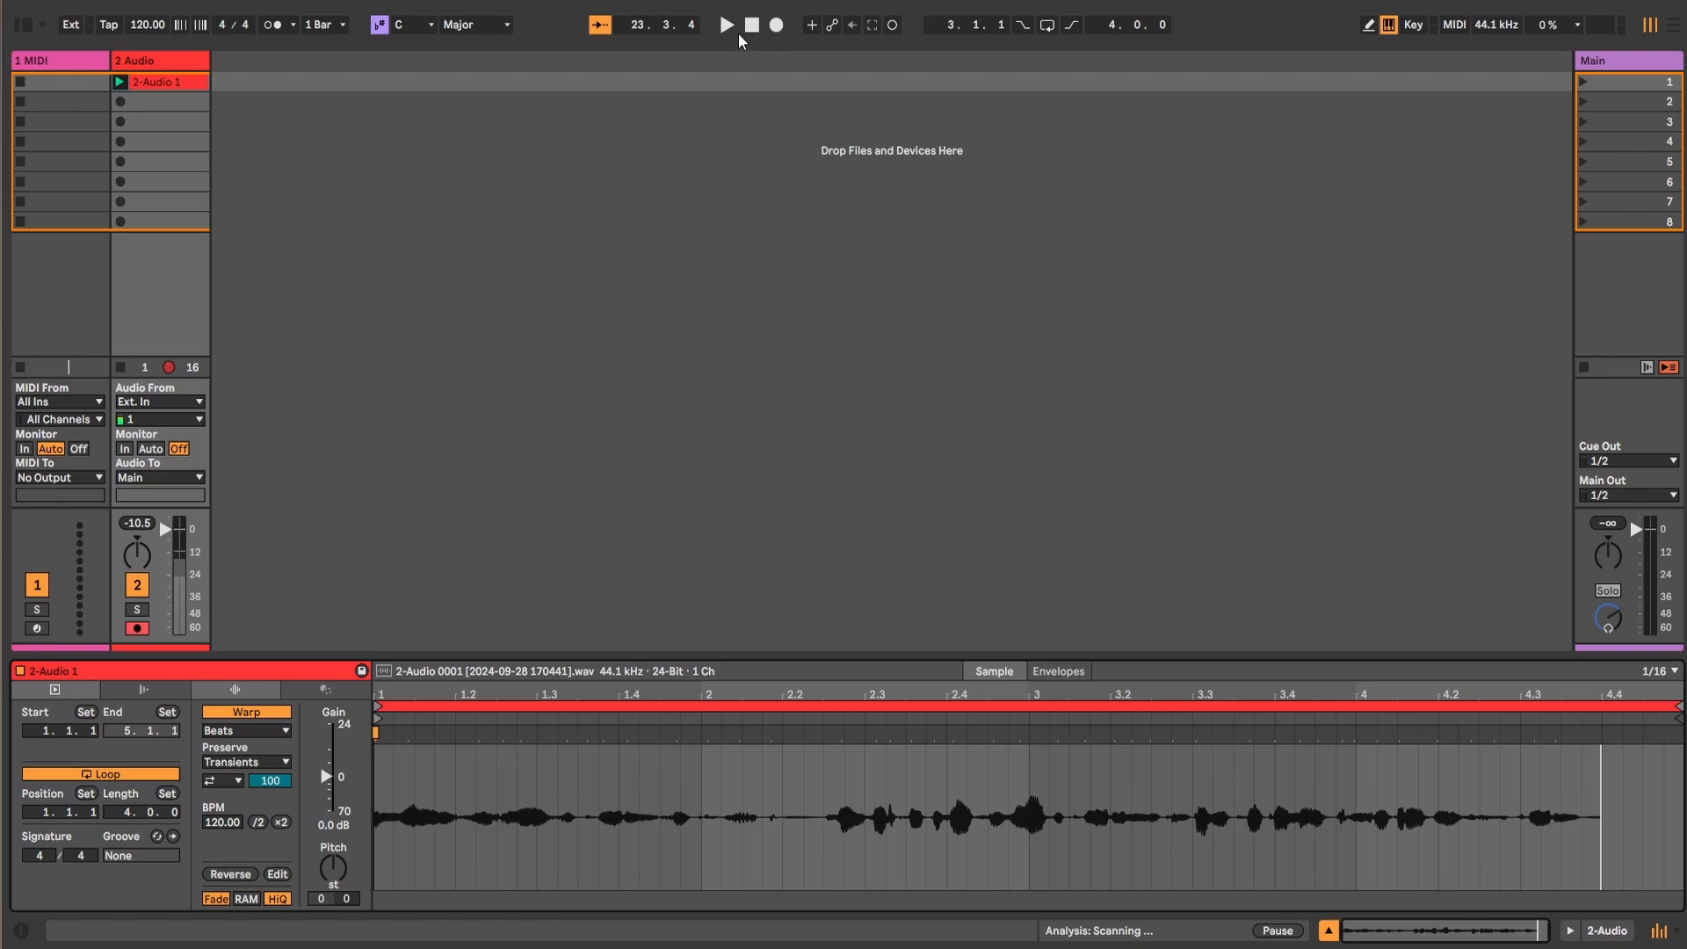
# Step: Place the recorded clip on the Arrangement's audio track, restore Arrangement playback and move the clip to start at bar 6
pyautogui.moveTo(141, 81); pyautogui.dragTo(444, 241)
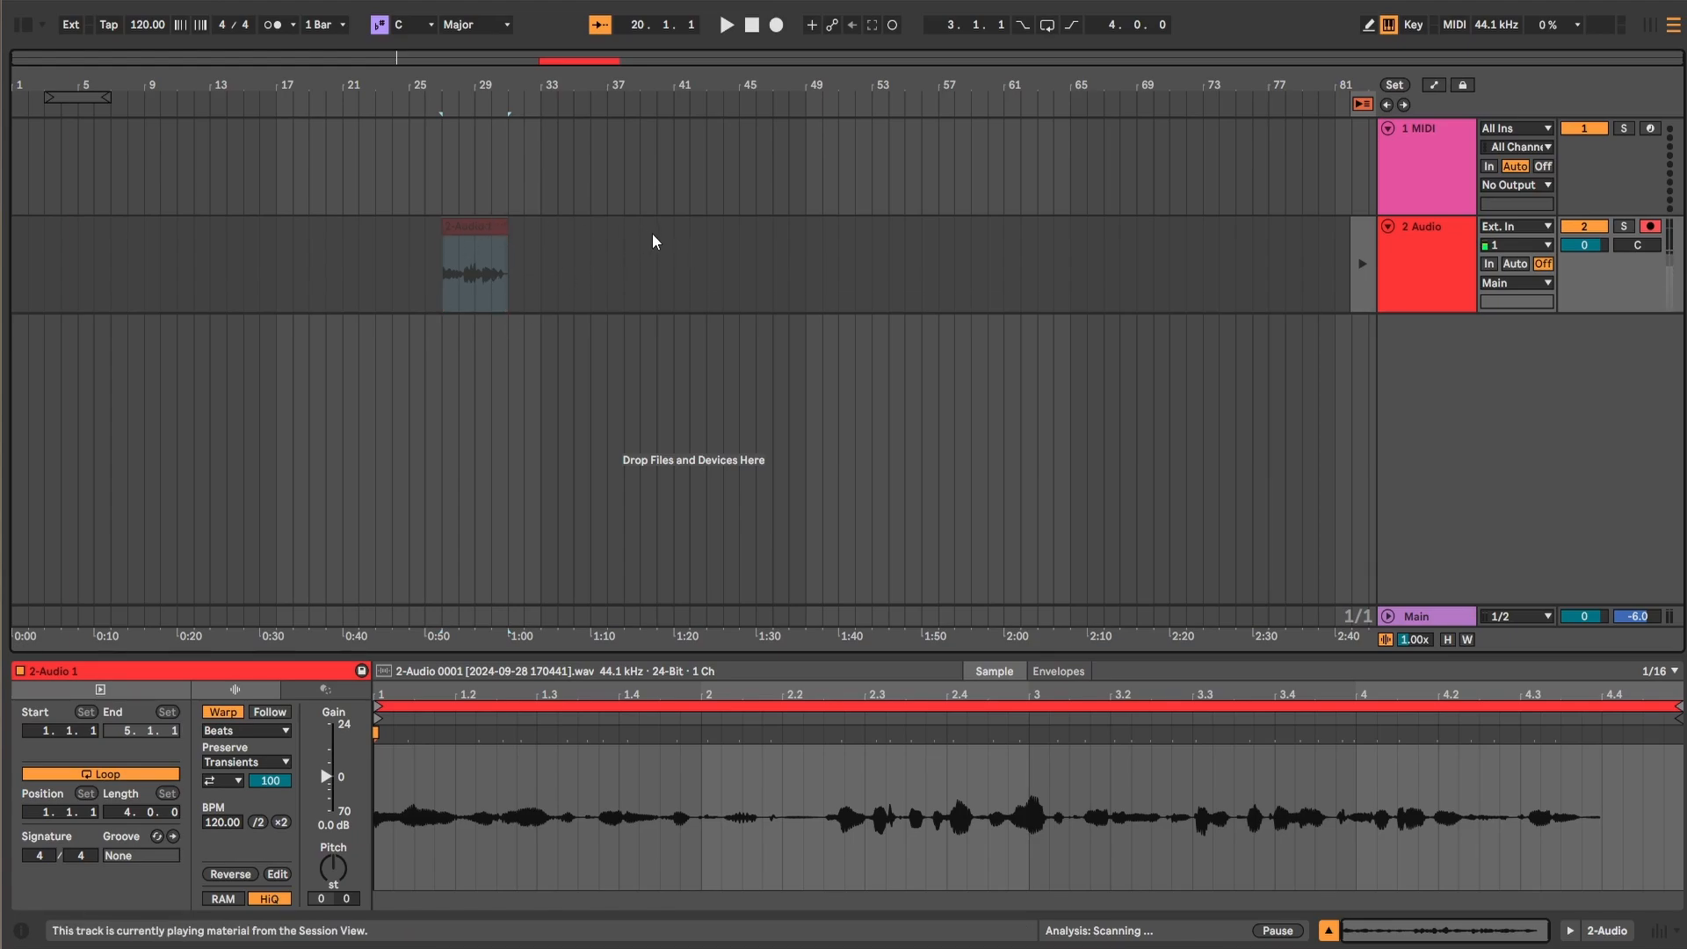
pyautogui.click(1364, 103)
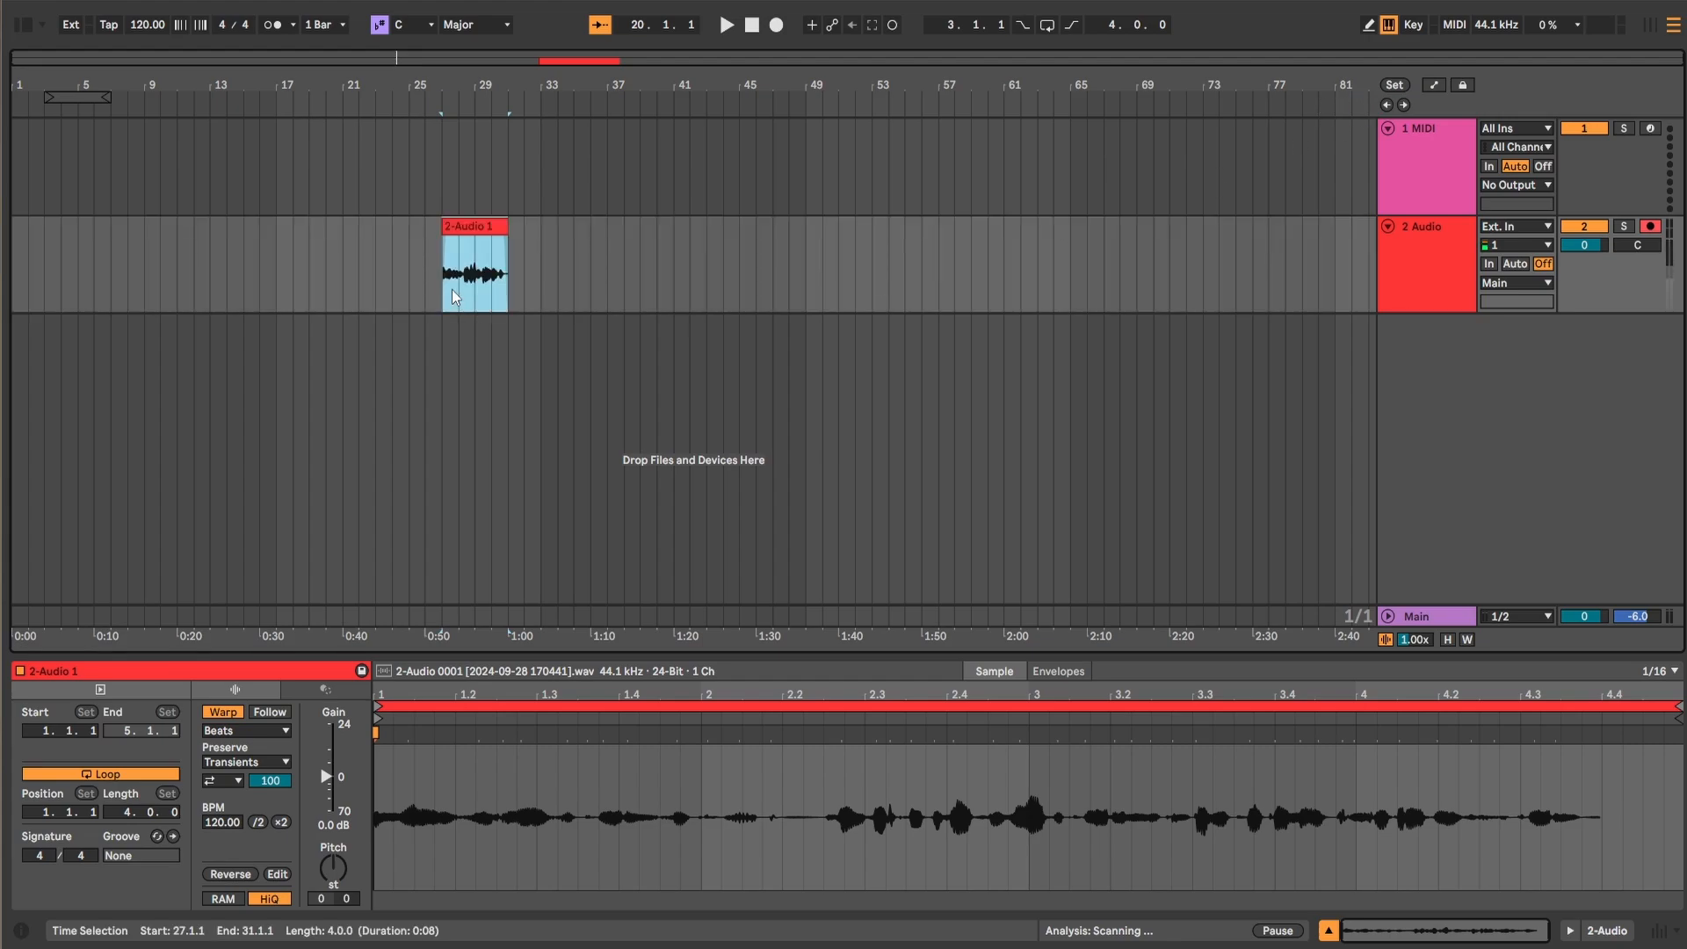
pyautogui.doubleClick(477, 230)
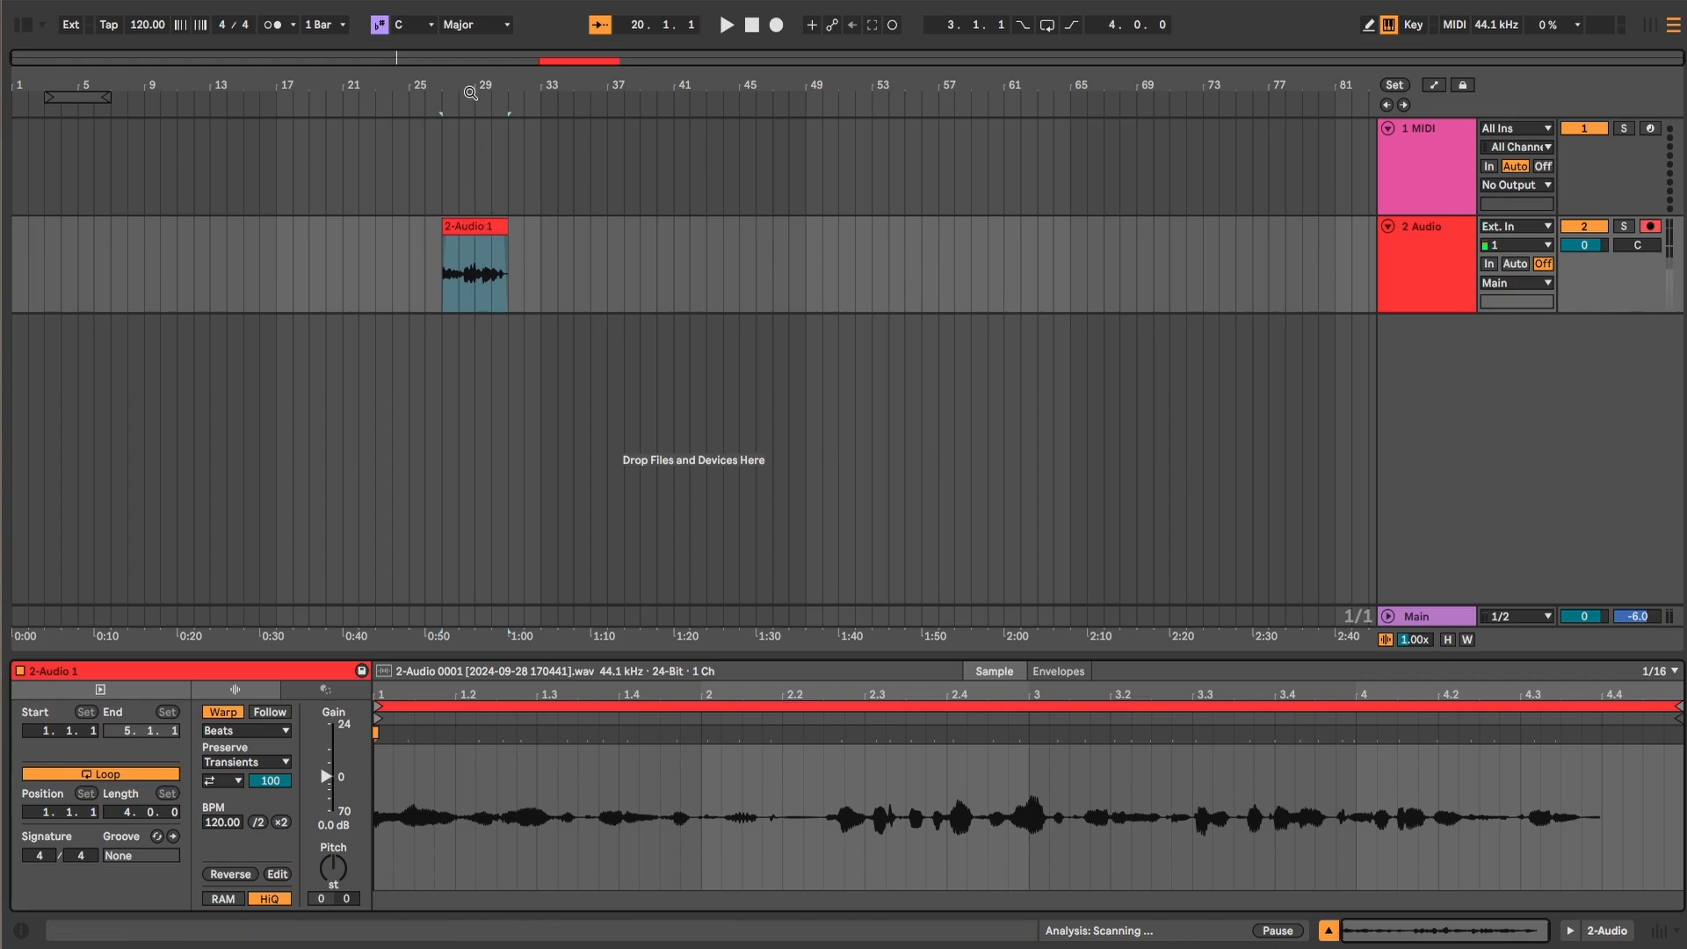
pyautogui.moveTo(474, 93); pyautogui.dragTo(624, 72)
pyautogui.moveTo(620, 241); pyautogui.dragTo(124, 239)
# Step: Split the audio clip at bar 8 and look up the Split command among the clip's options
pyautogui.click(168, 264)
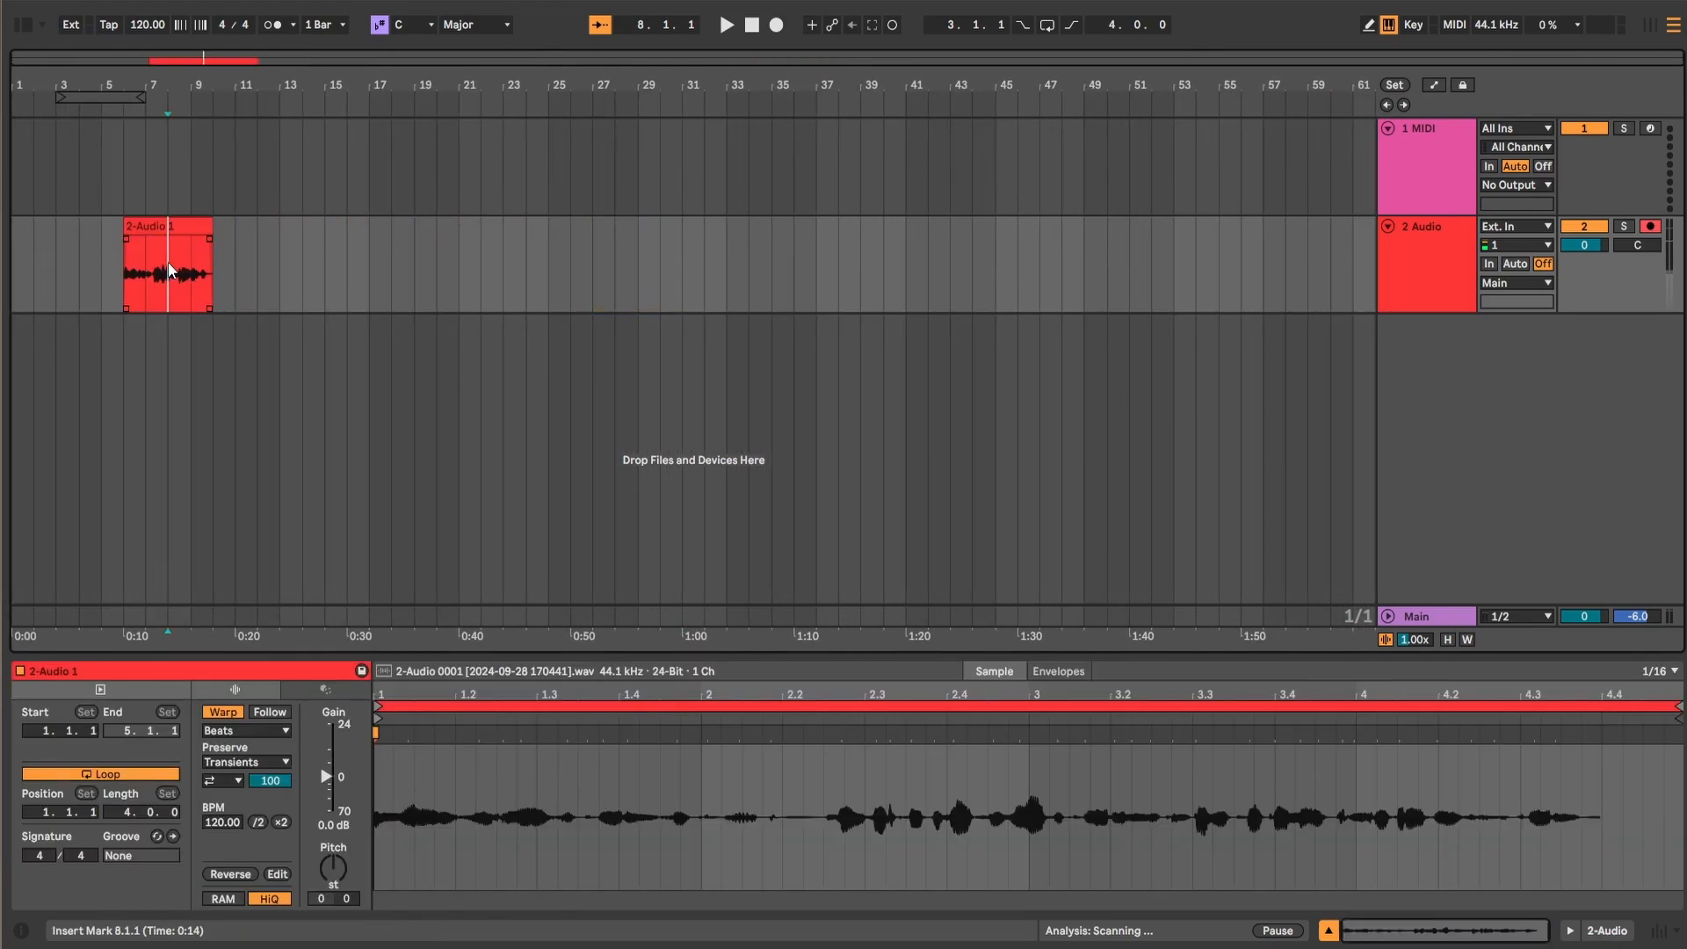
pyautogui.hotkey('ctrl', 'e')
pyautogui.rightClick(178, 231)
pyautogui.click(141, 262)
pyautogui.click(138, 265)
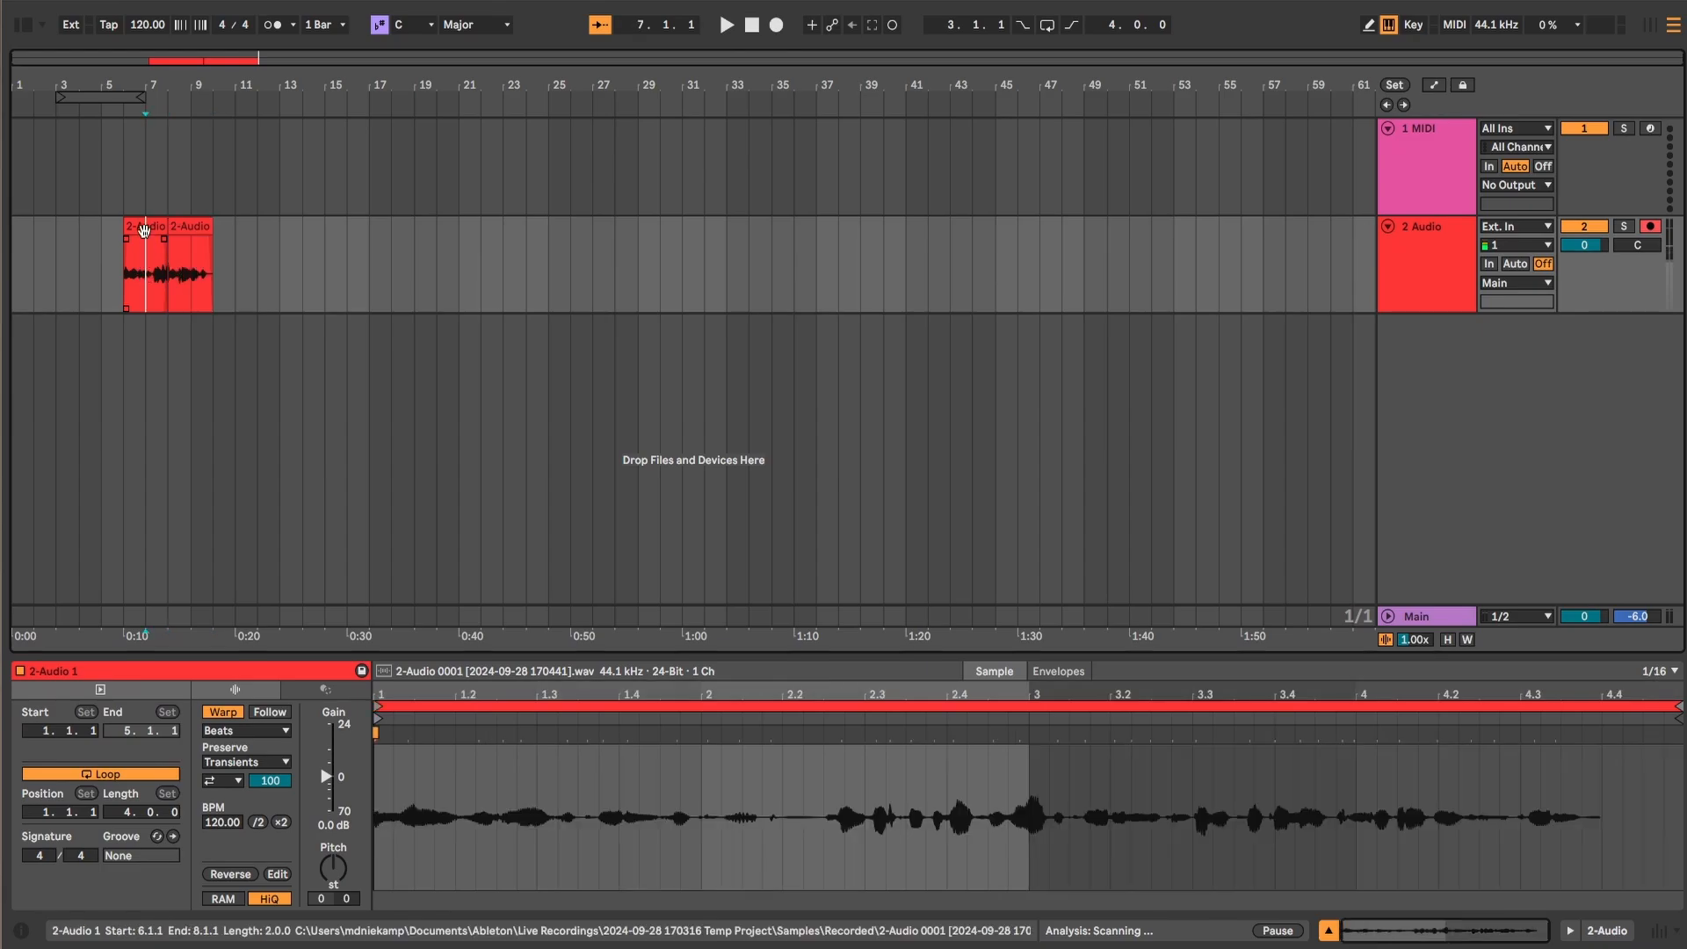
pyautogui.rightClick(146, 253)
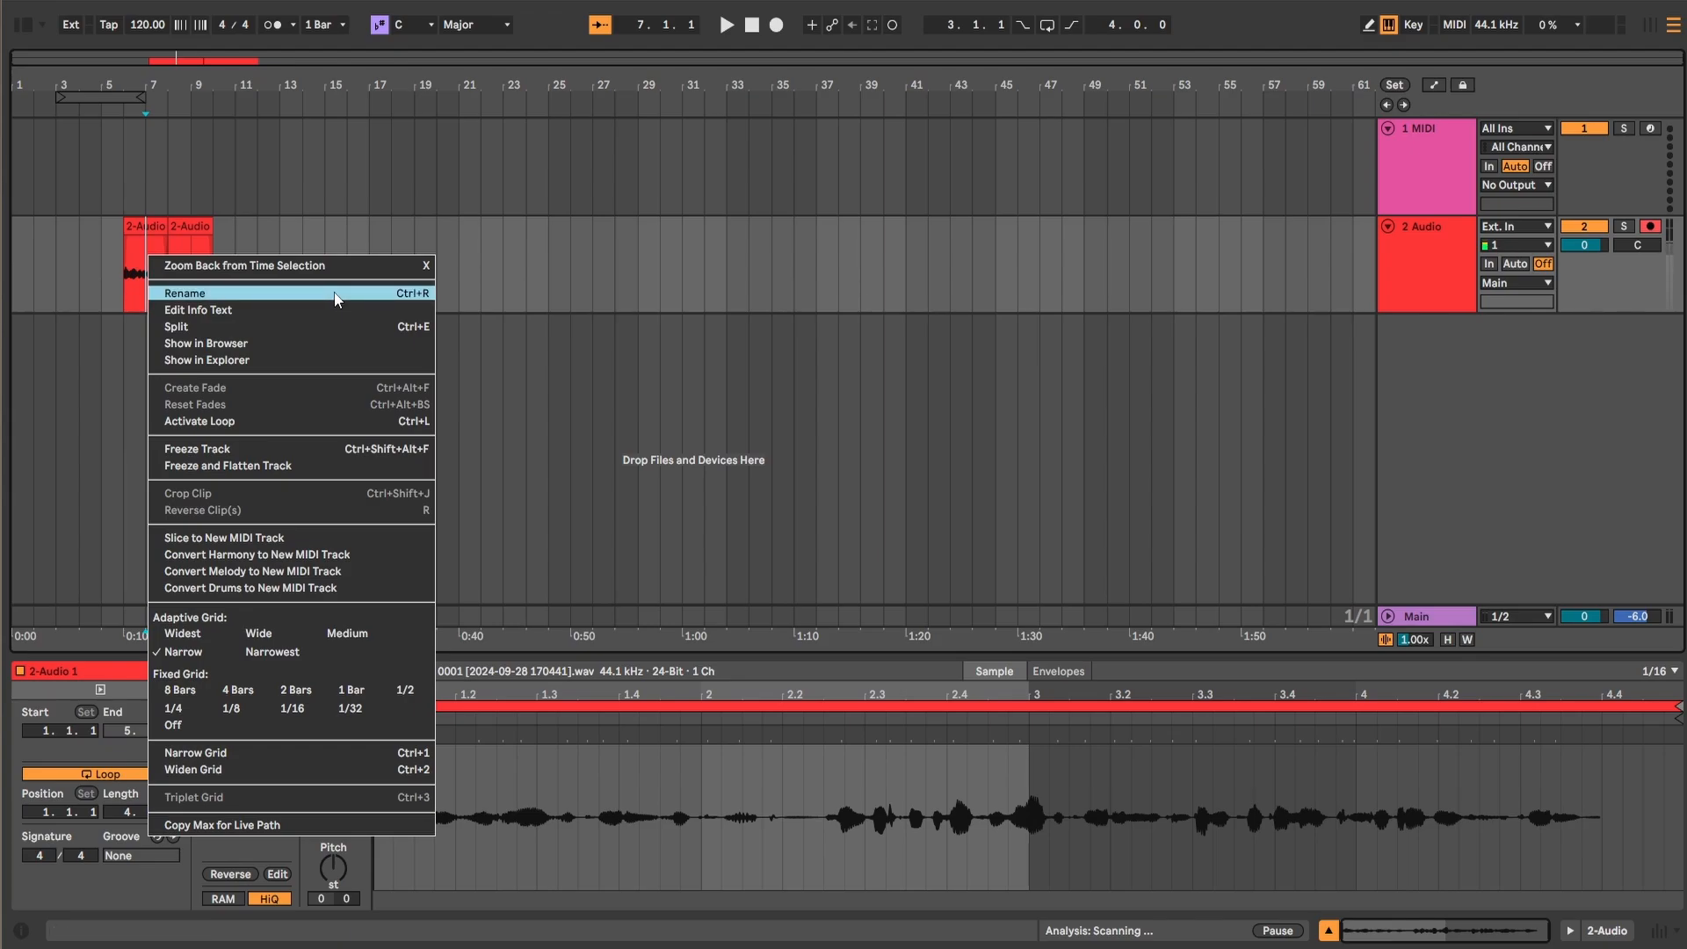
# Step: Select both halves of the split audio clip and consolidate them into one clip from bar 6 to bar 10
pyautogui.click(190, 227)
pyautogui.keyDown('shift'); pyautogui.click(138, 227); pyautogui.keyUp('shift')
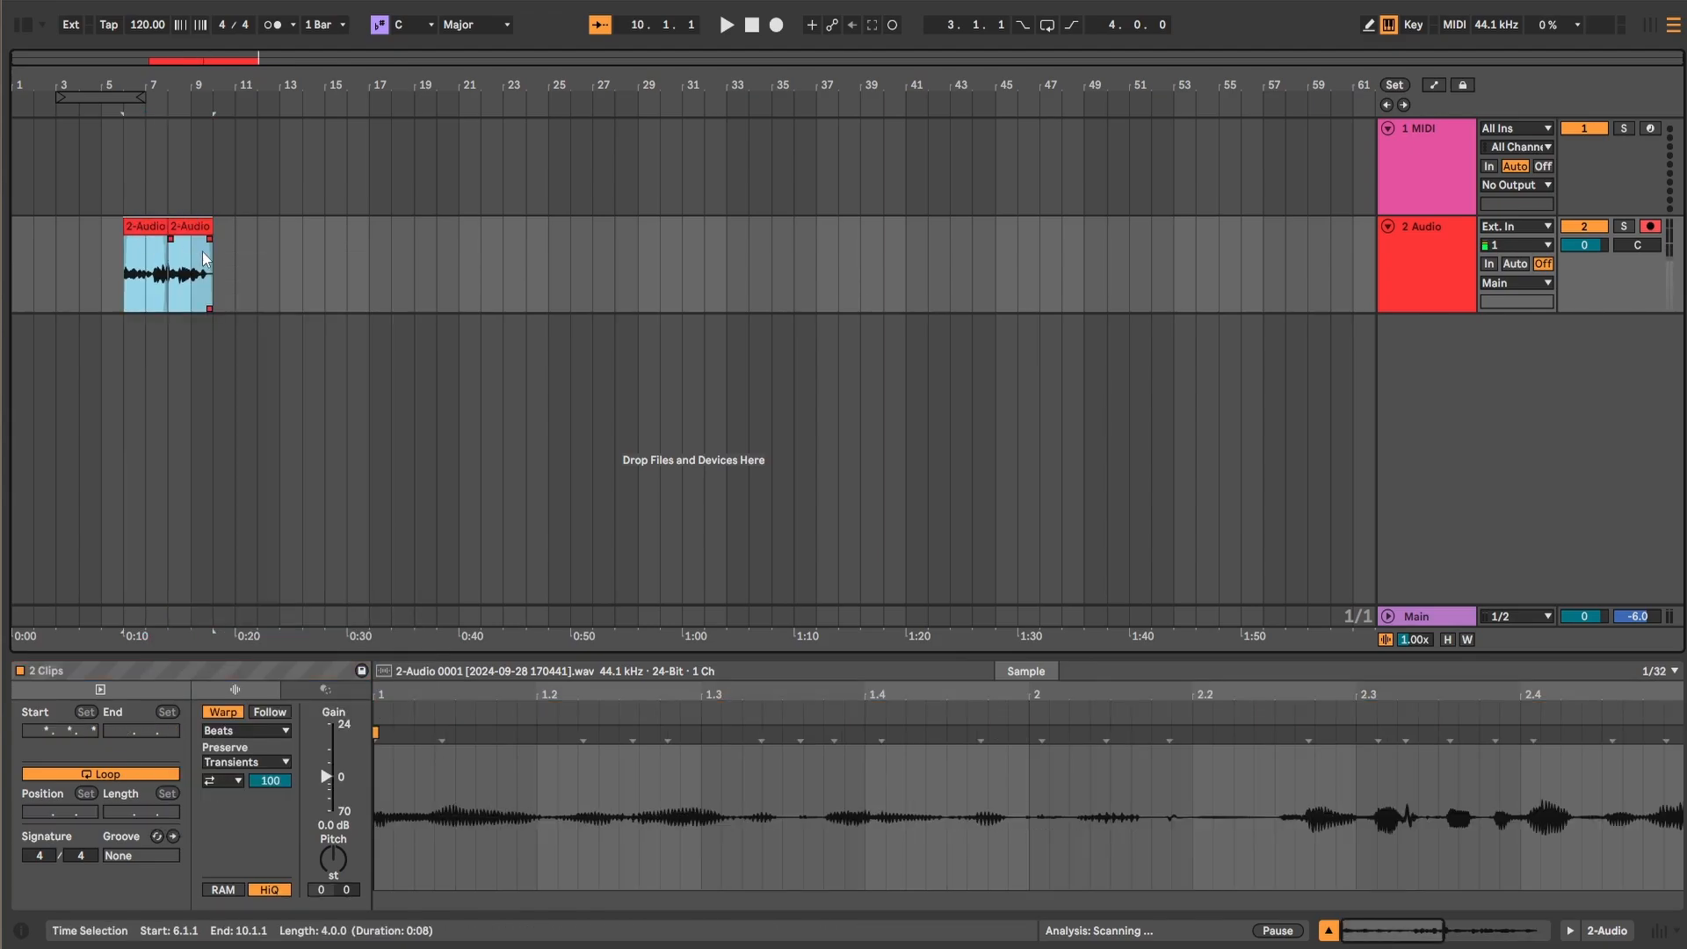
pyautogui.hotkey('ctrl', 'j')
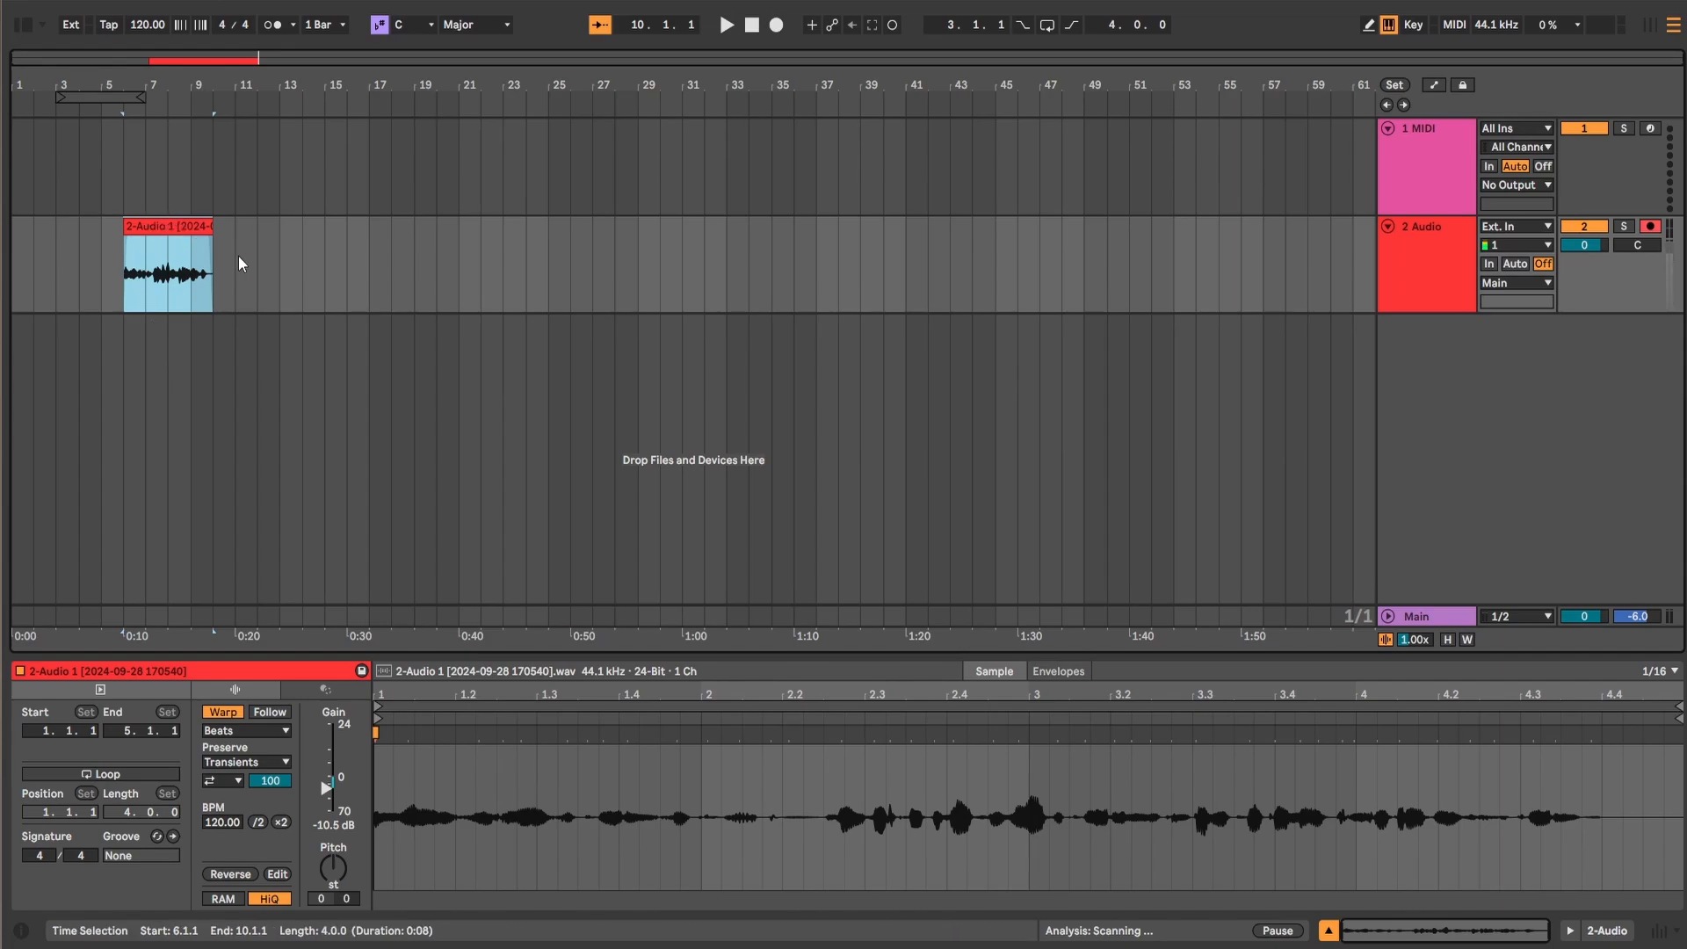
pyautogui.click(177, 227)
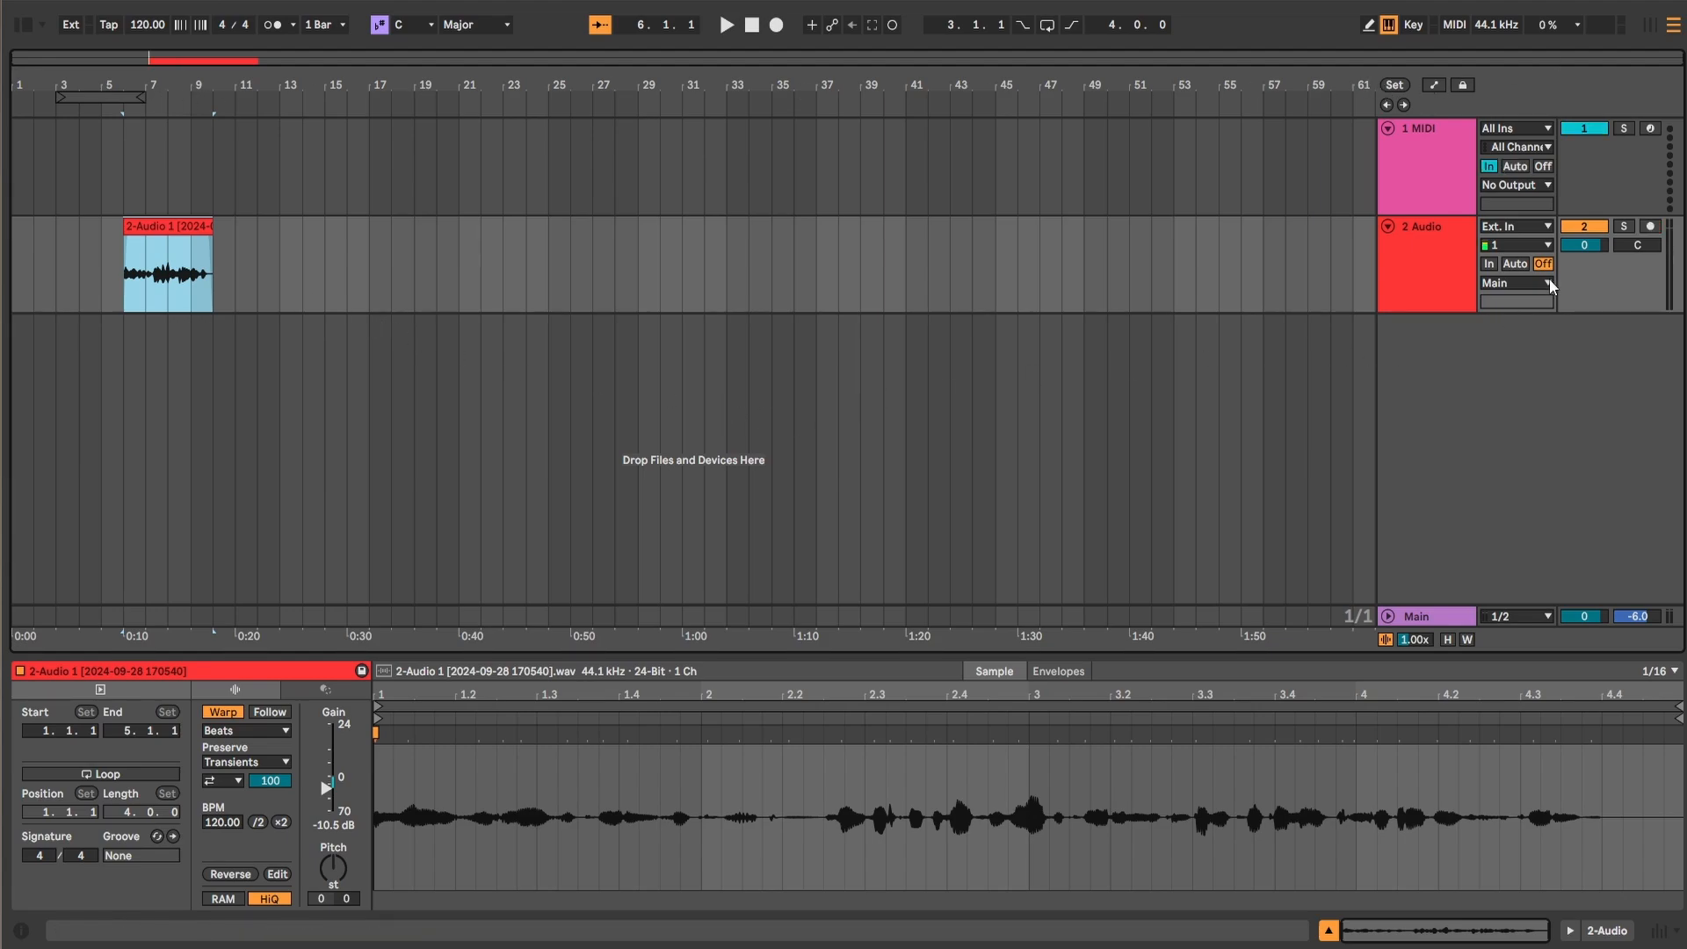
# Step: Select the MIDI track and arm it for recording
pyautogui.click(1413, 166)
pyautogui.click(1650, 129)
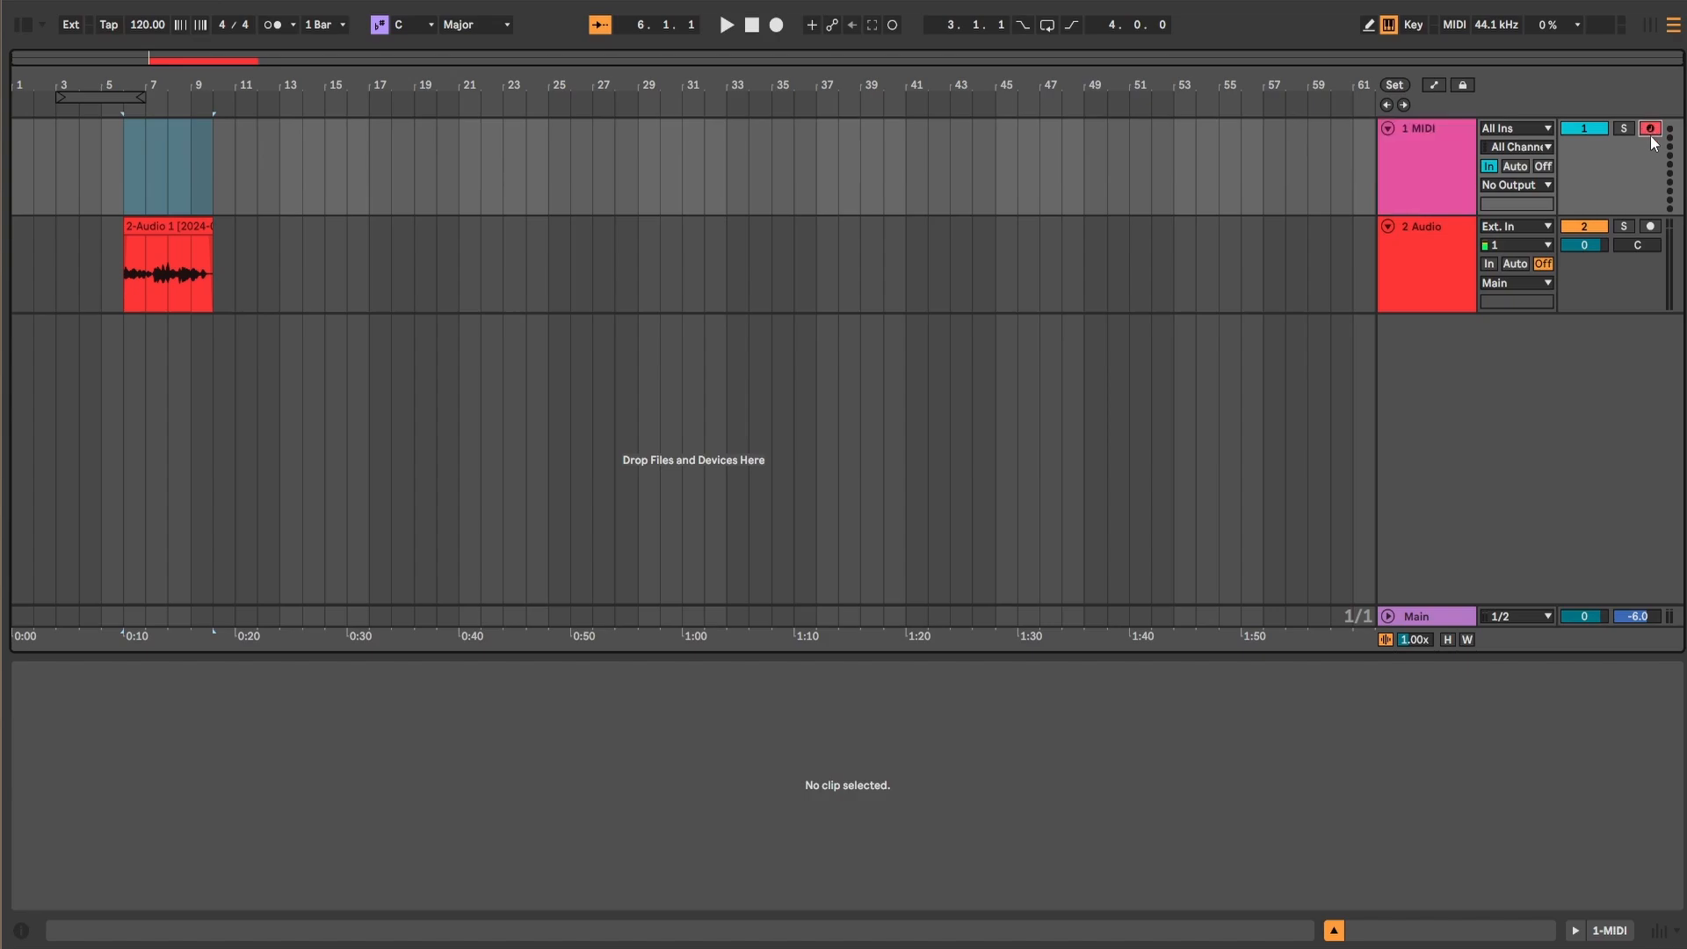
pyautogui.click(1442, 162)
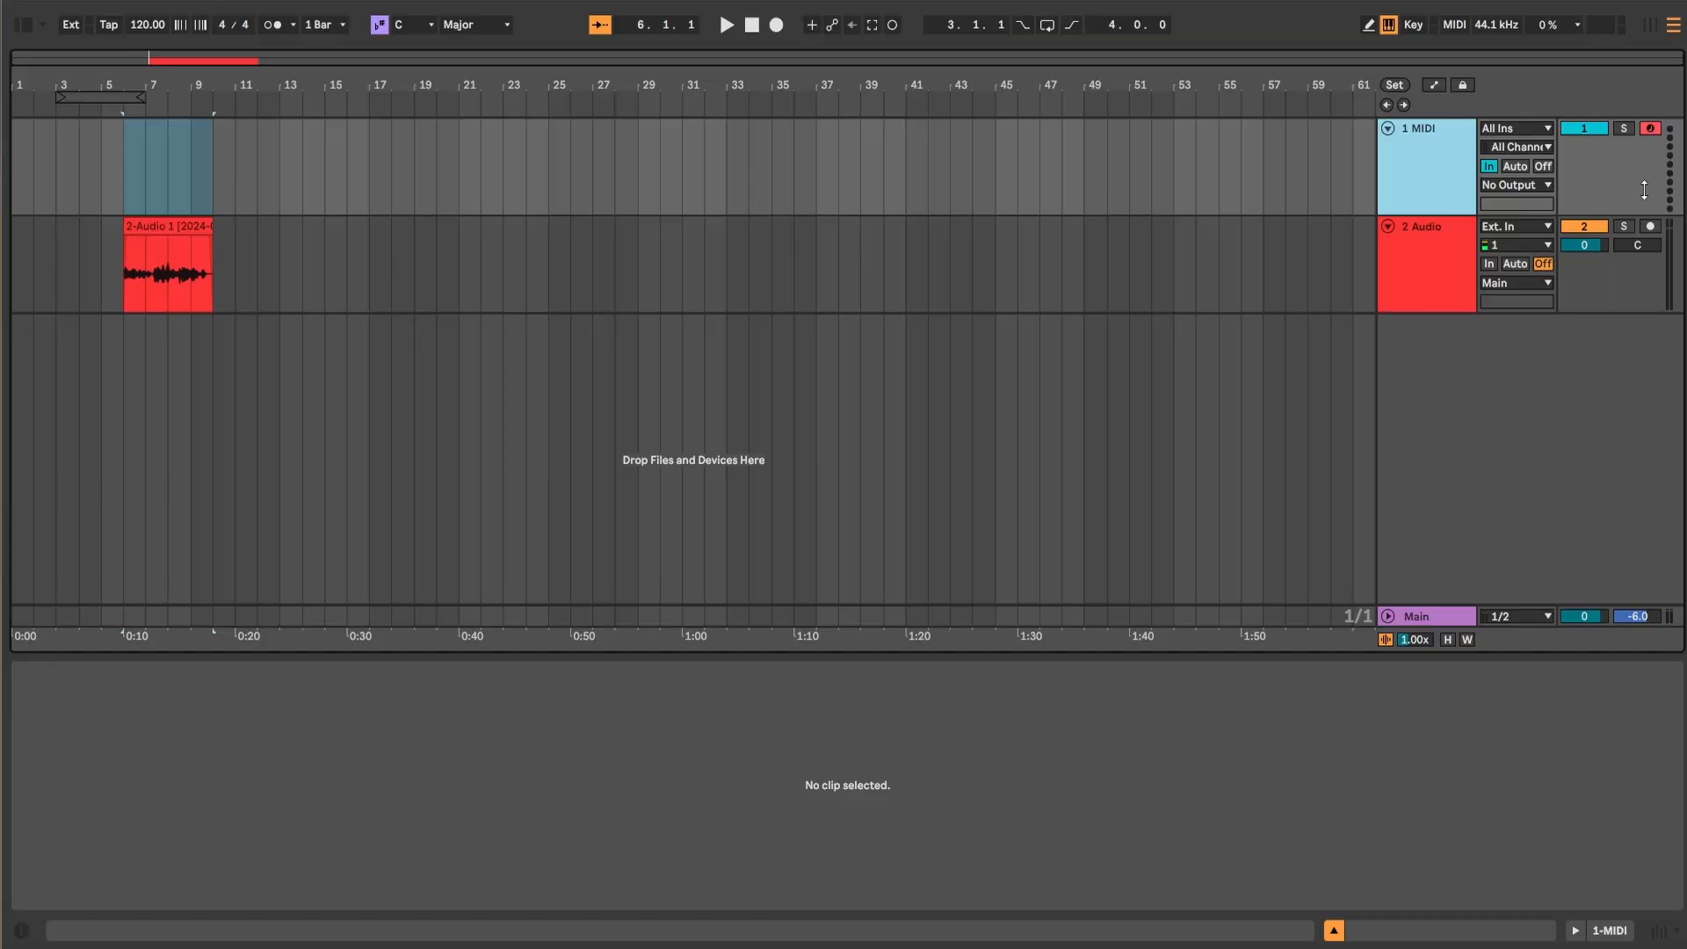
# Step: Try a short MIDI recording from bar 6, undo it and place the insert marker at bar 9
pyautogui.click(775, 25)
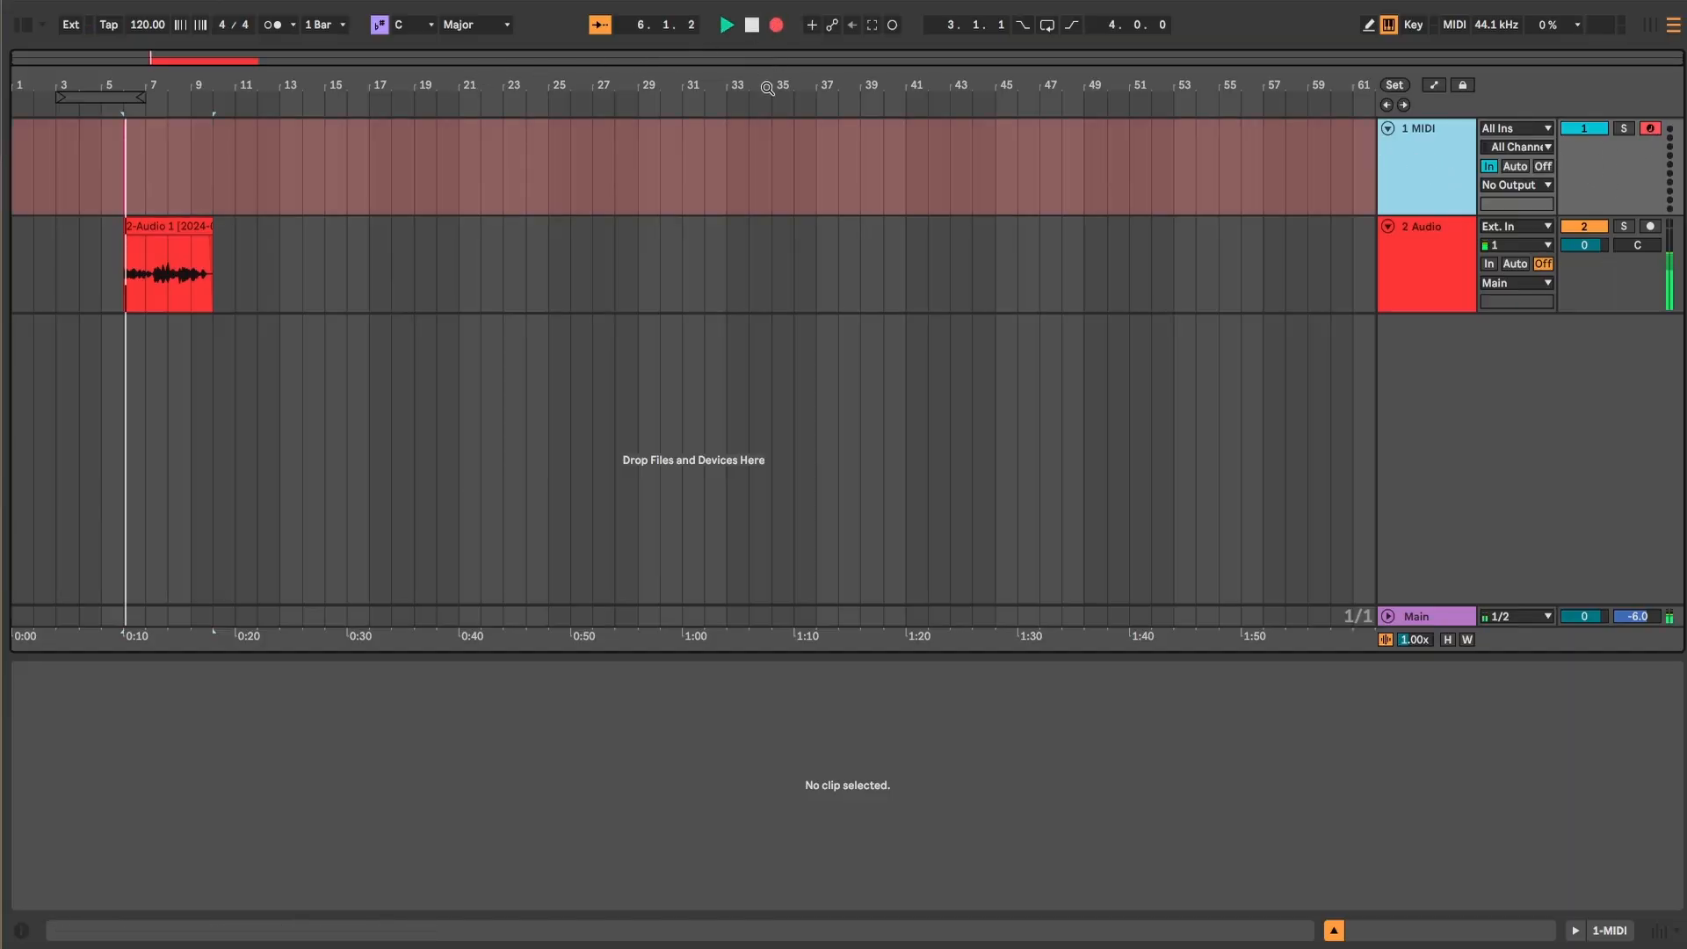
pyautogui.press('space')
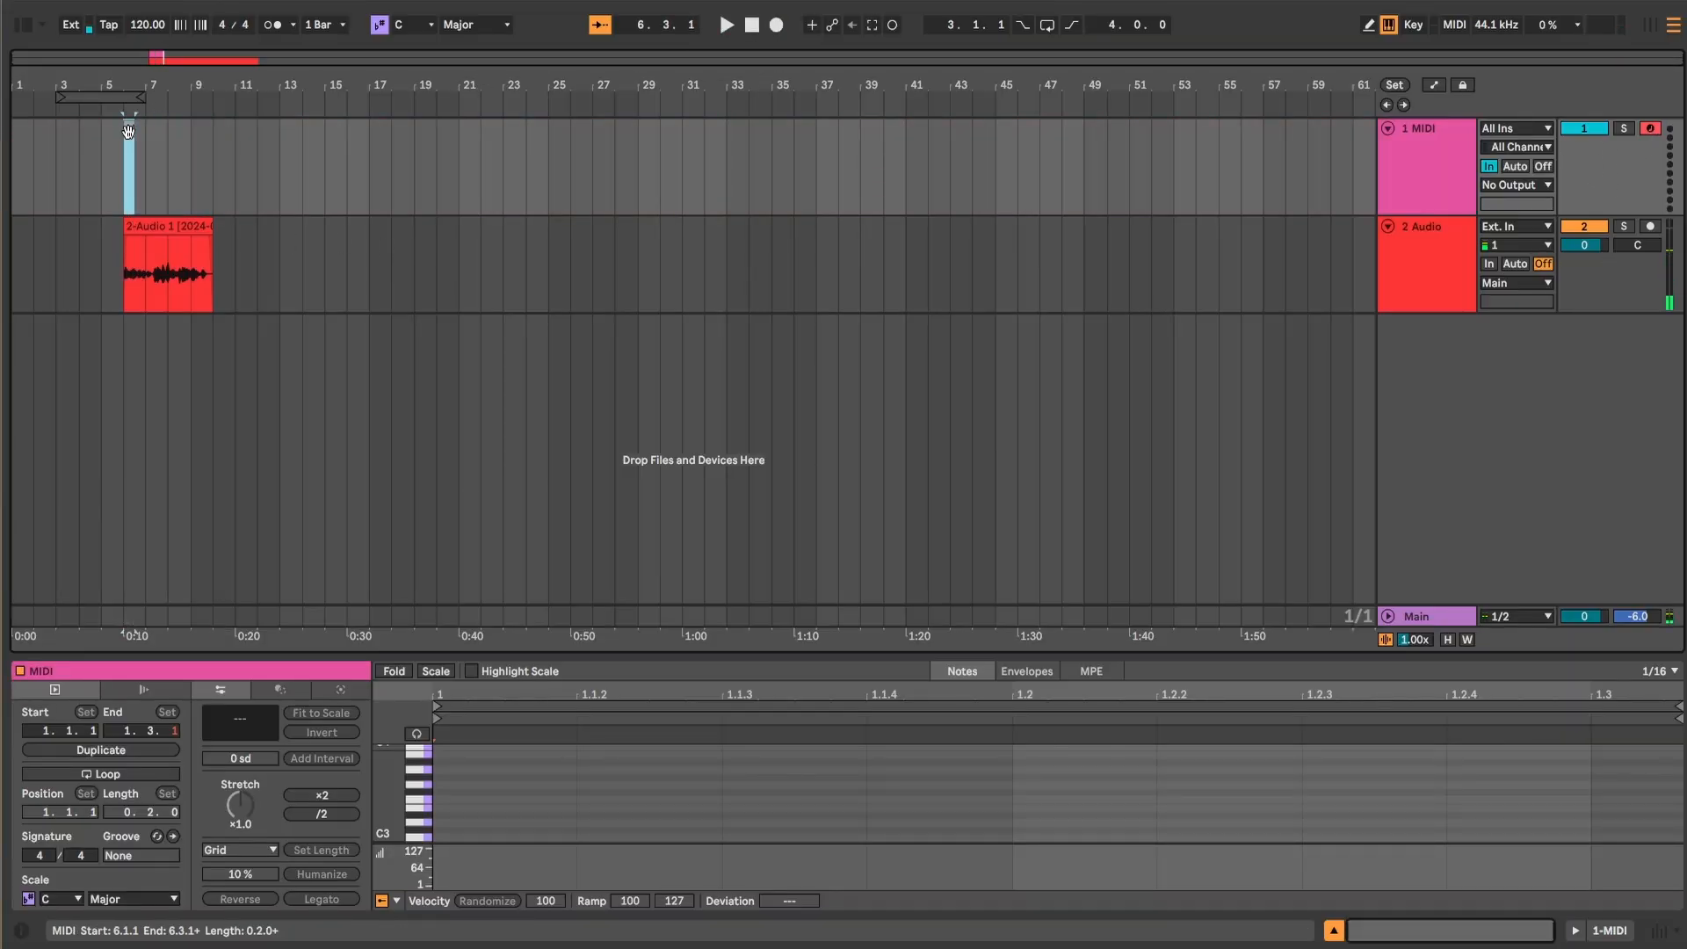
pyautogui.click(188, 202)
pyautogui.hotkey('ctrl', 'z')
pyautogui.hotkey('ctrl', 'z')
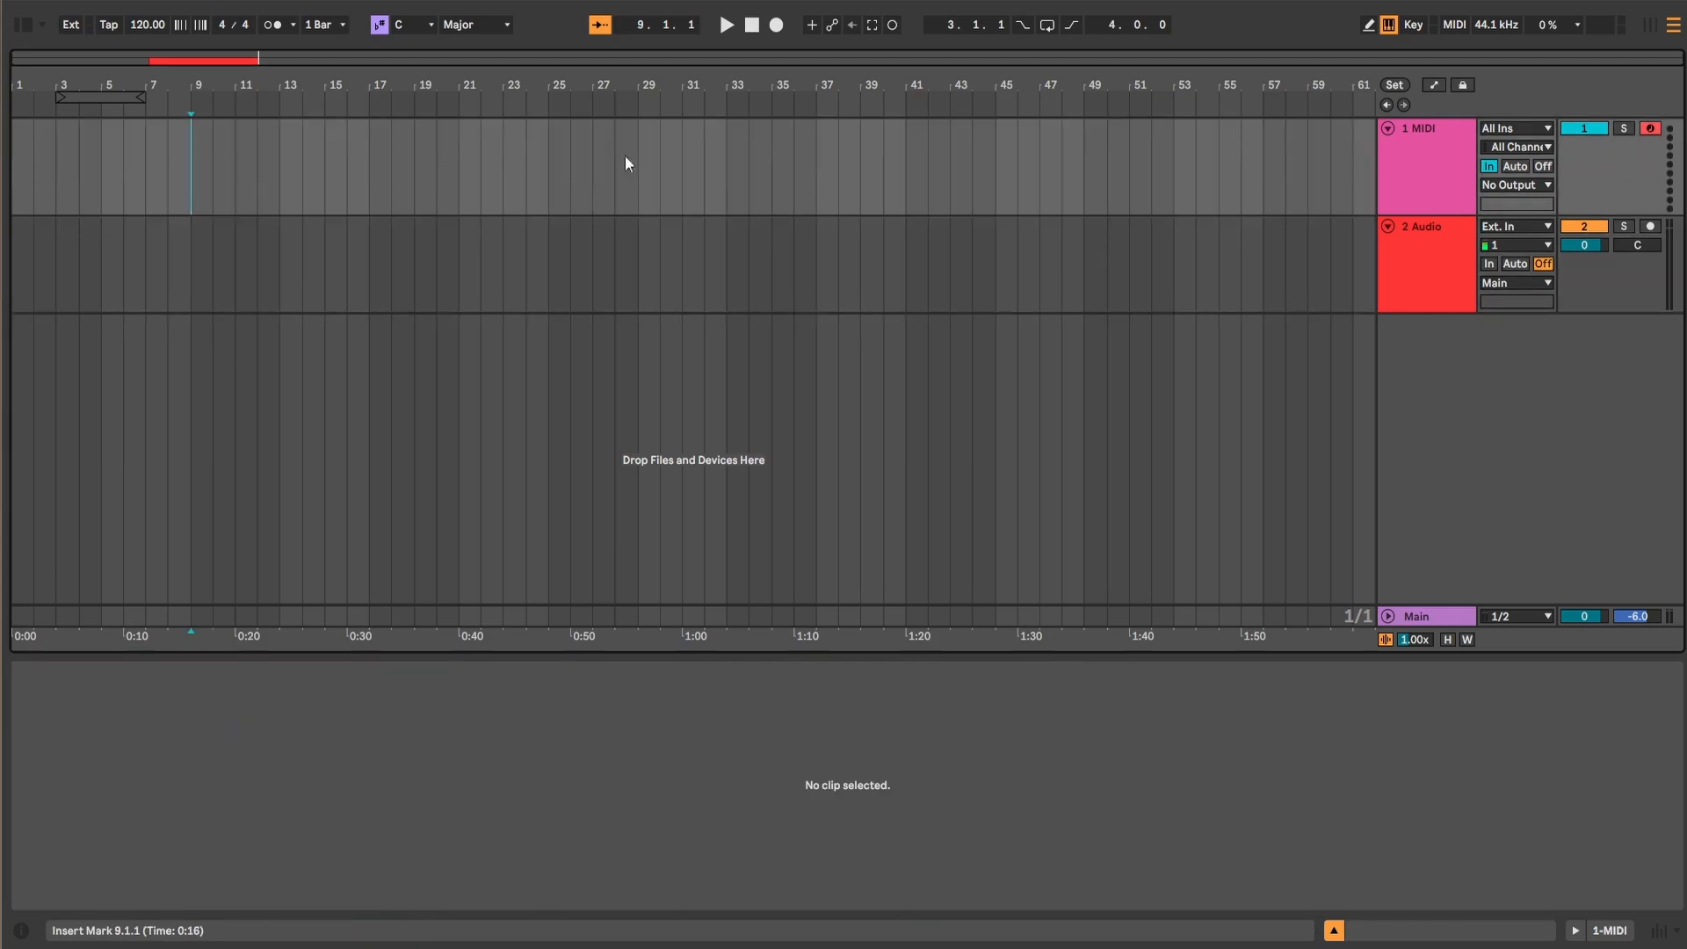
# Step: Record a MIDI take from bar 9 and select the part of the clip from bar 10 to its end
pyautogui.click(776, 25)
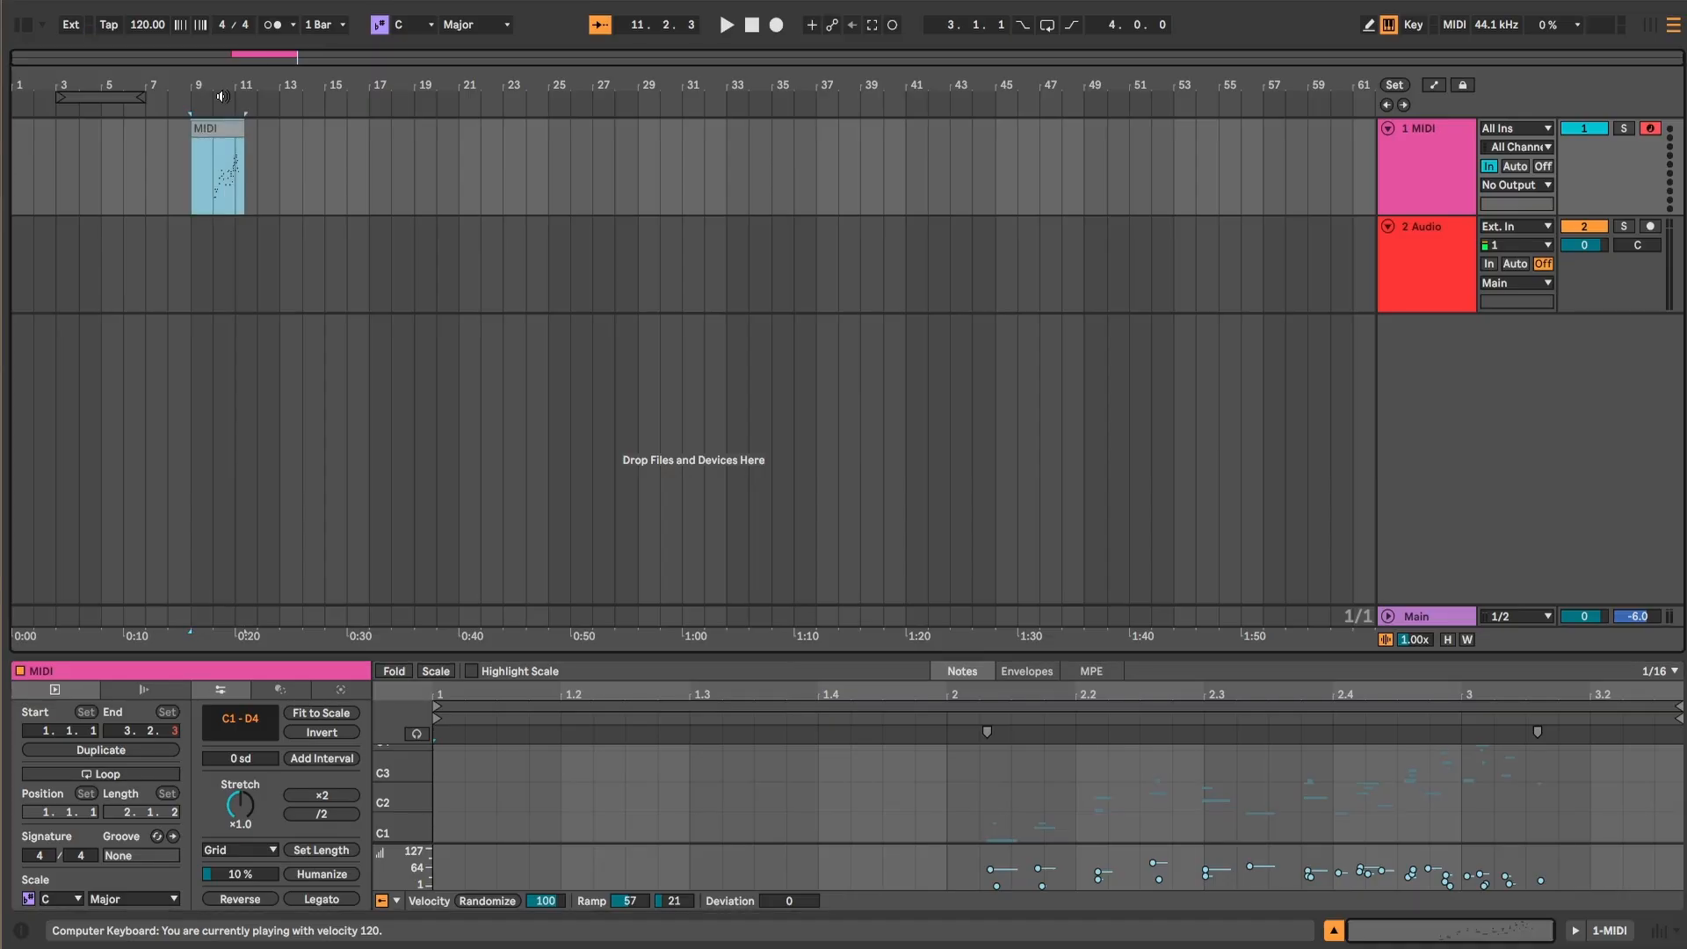
pyautogui.click(220, 102)
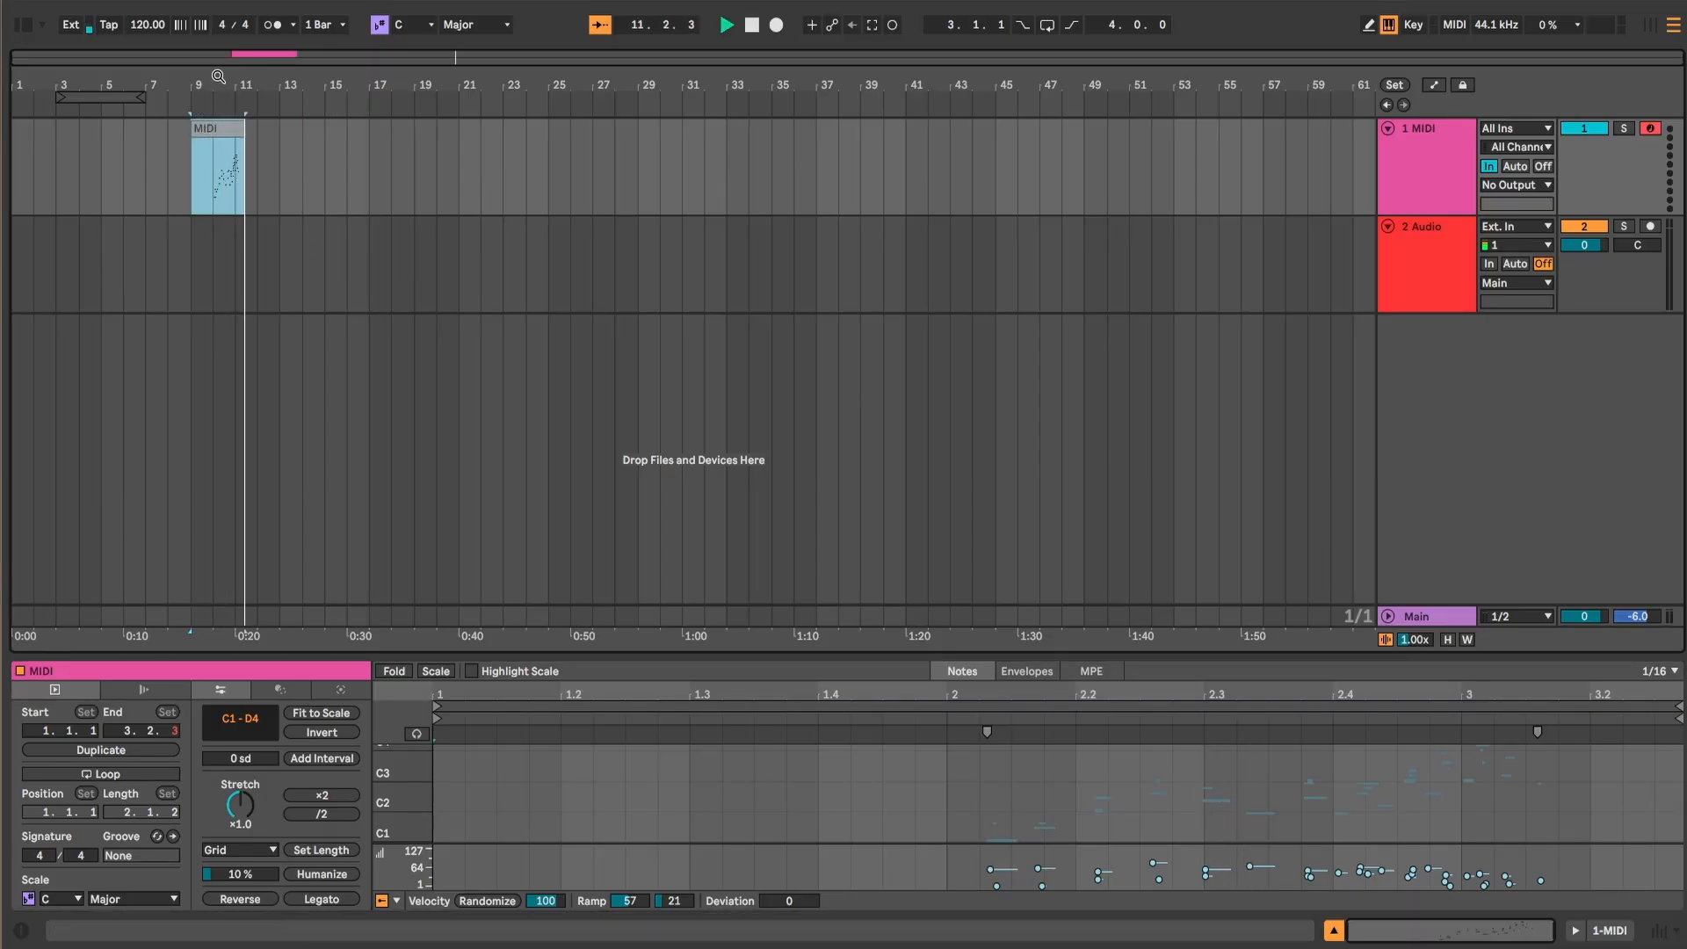
pyautogui.moveTo(221, 84); pyautogui.dragTo(652, 186)
pyautogui.press('space')
pyautogui.moveTo(545, 193)
pyautogui.mouseDown()
pyautogui.moveTo(967, 186)
pyautogui.moveTo(947, 188)
pyautogui.mouseUp()
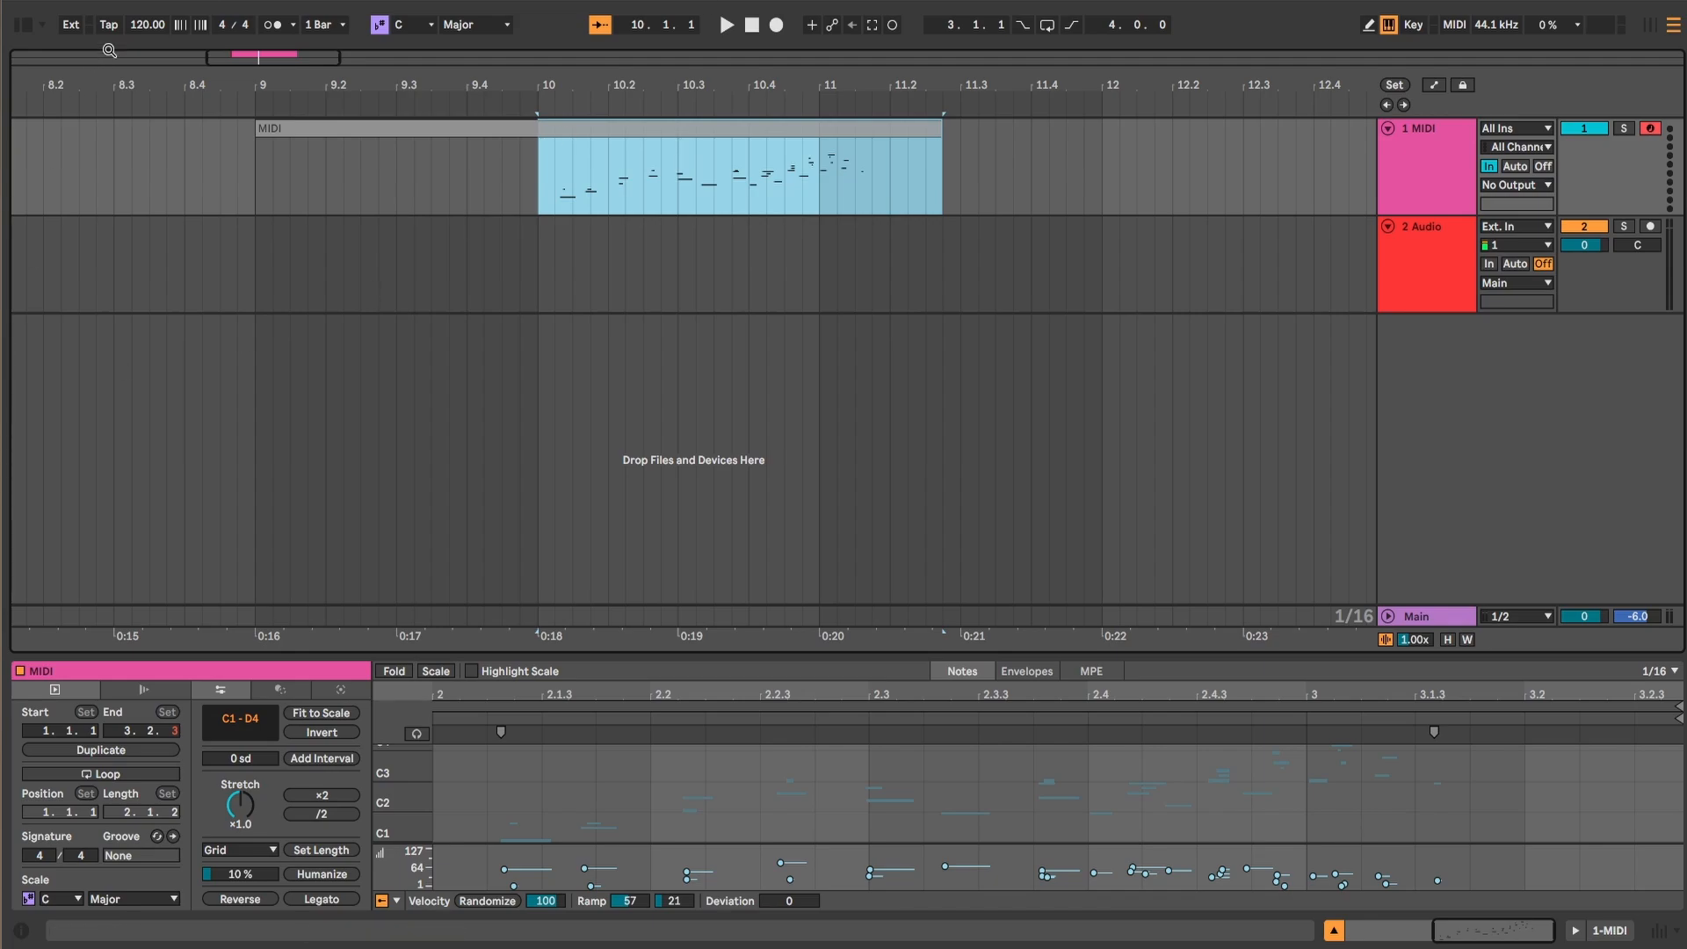
# Step: Browse the Drift instrument presets and audition the Beating Vibraphone, Body Bass and Bell Wave sounds
pyautogui.click(27, 27)
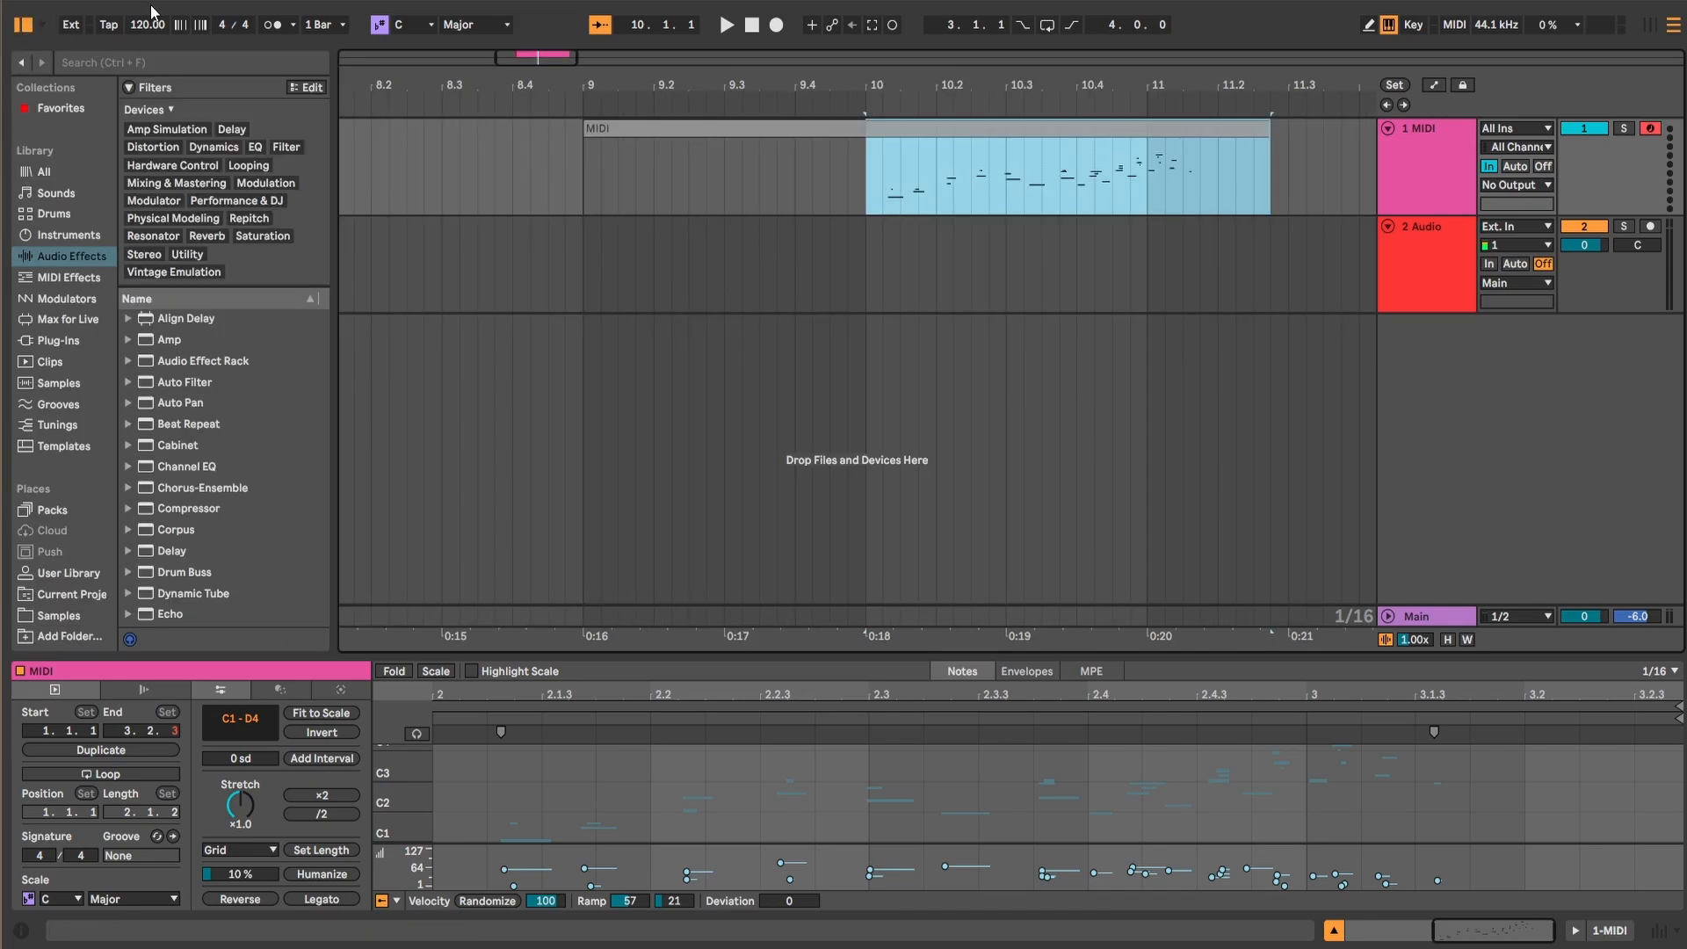
pyautogui.click(23, 26)
pyautogui.click(24, 27)
pyautogui.click(55, 234)
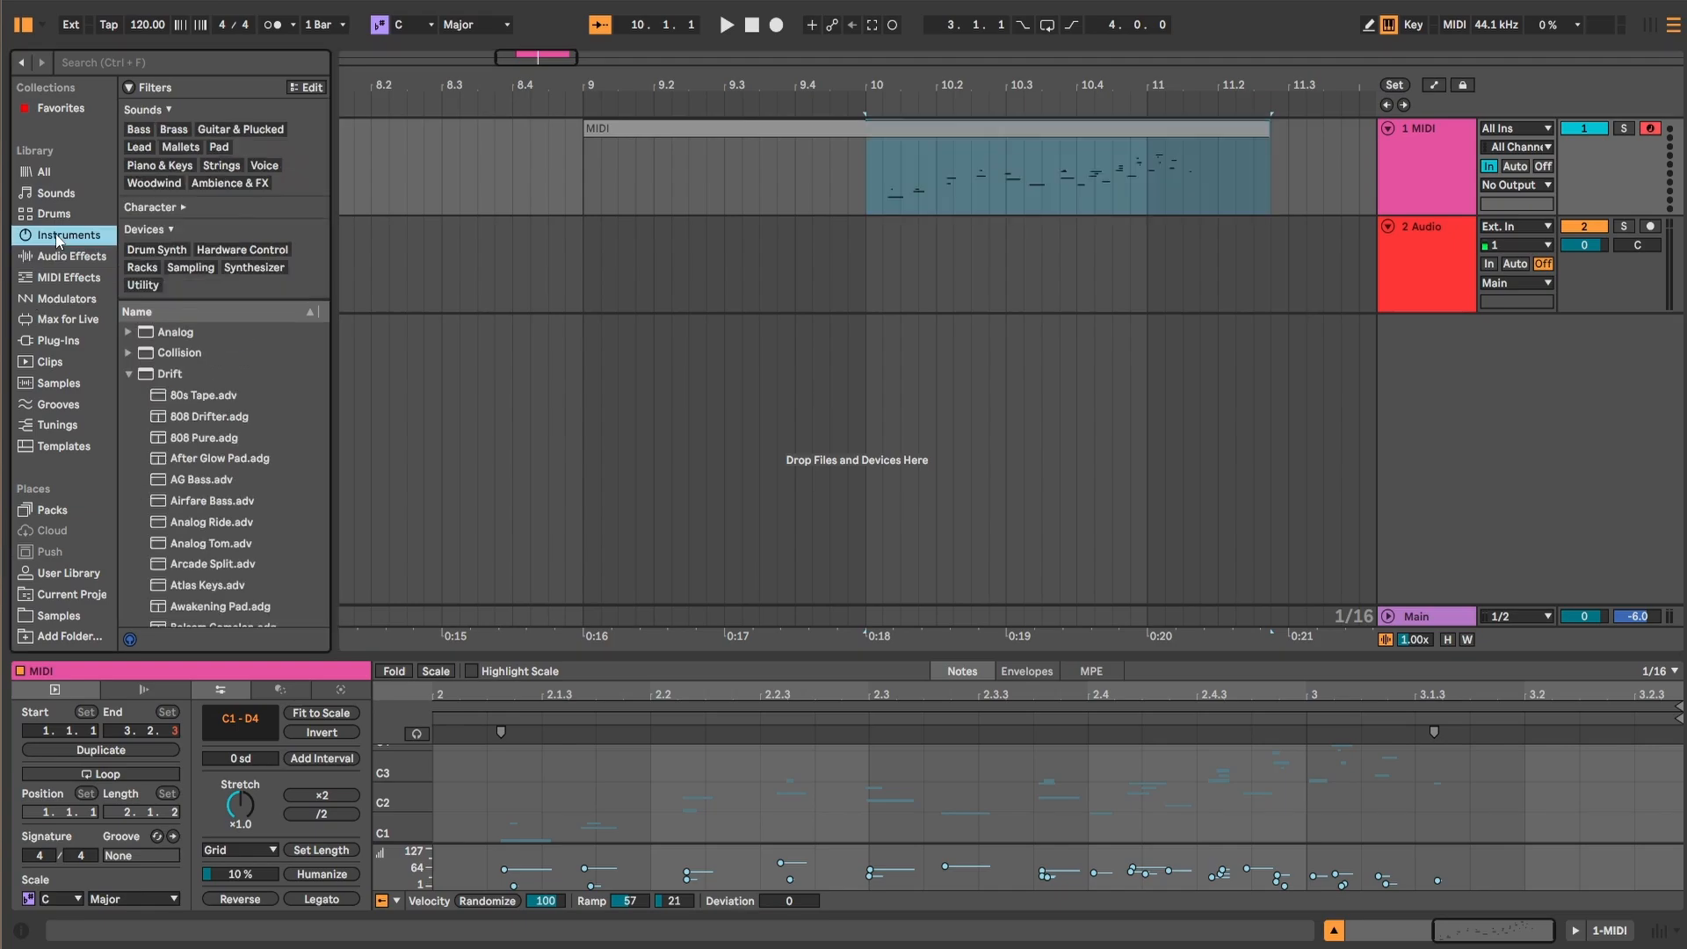
pyautogui.click(123, 373)
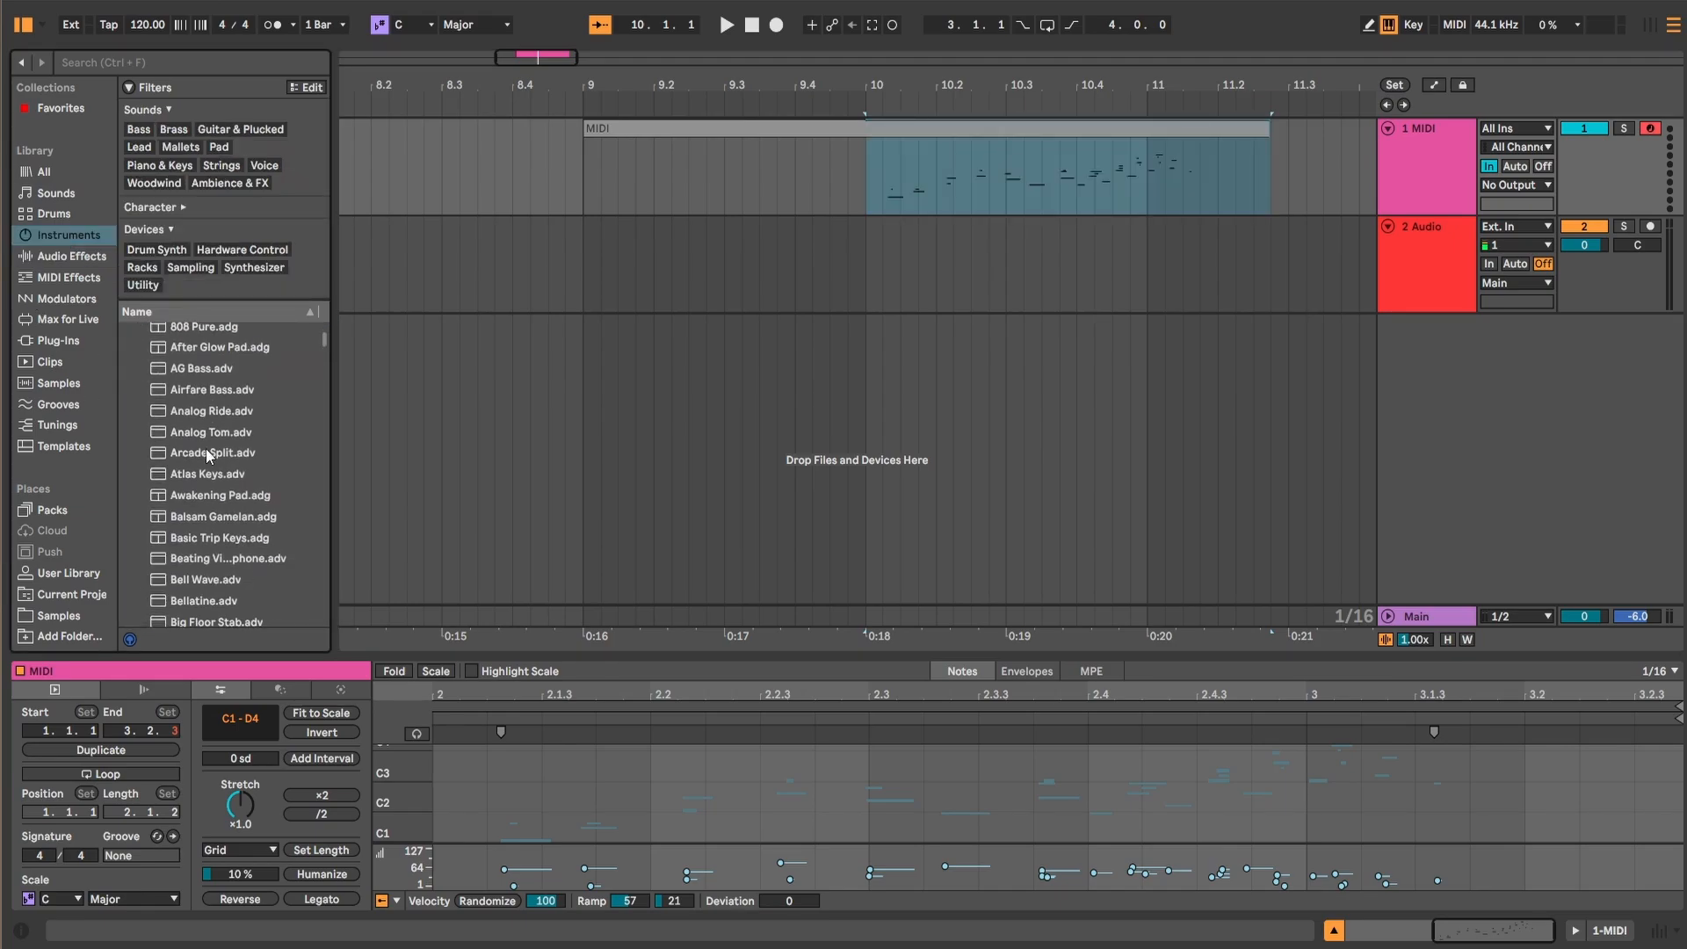
pyautogui.scroll(-3, 206, 448)
pyautogui.click(205, 450)
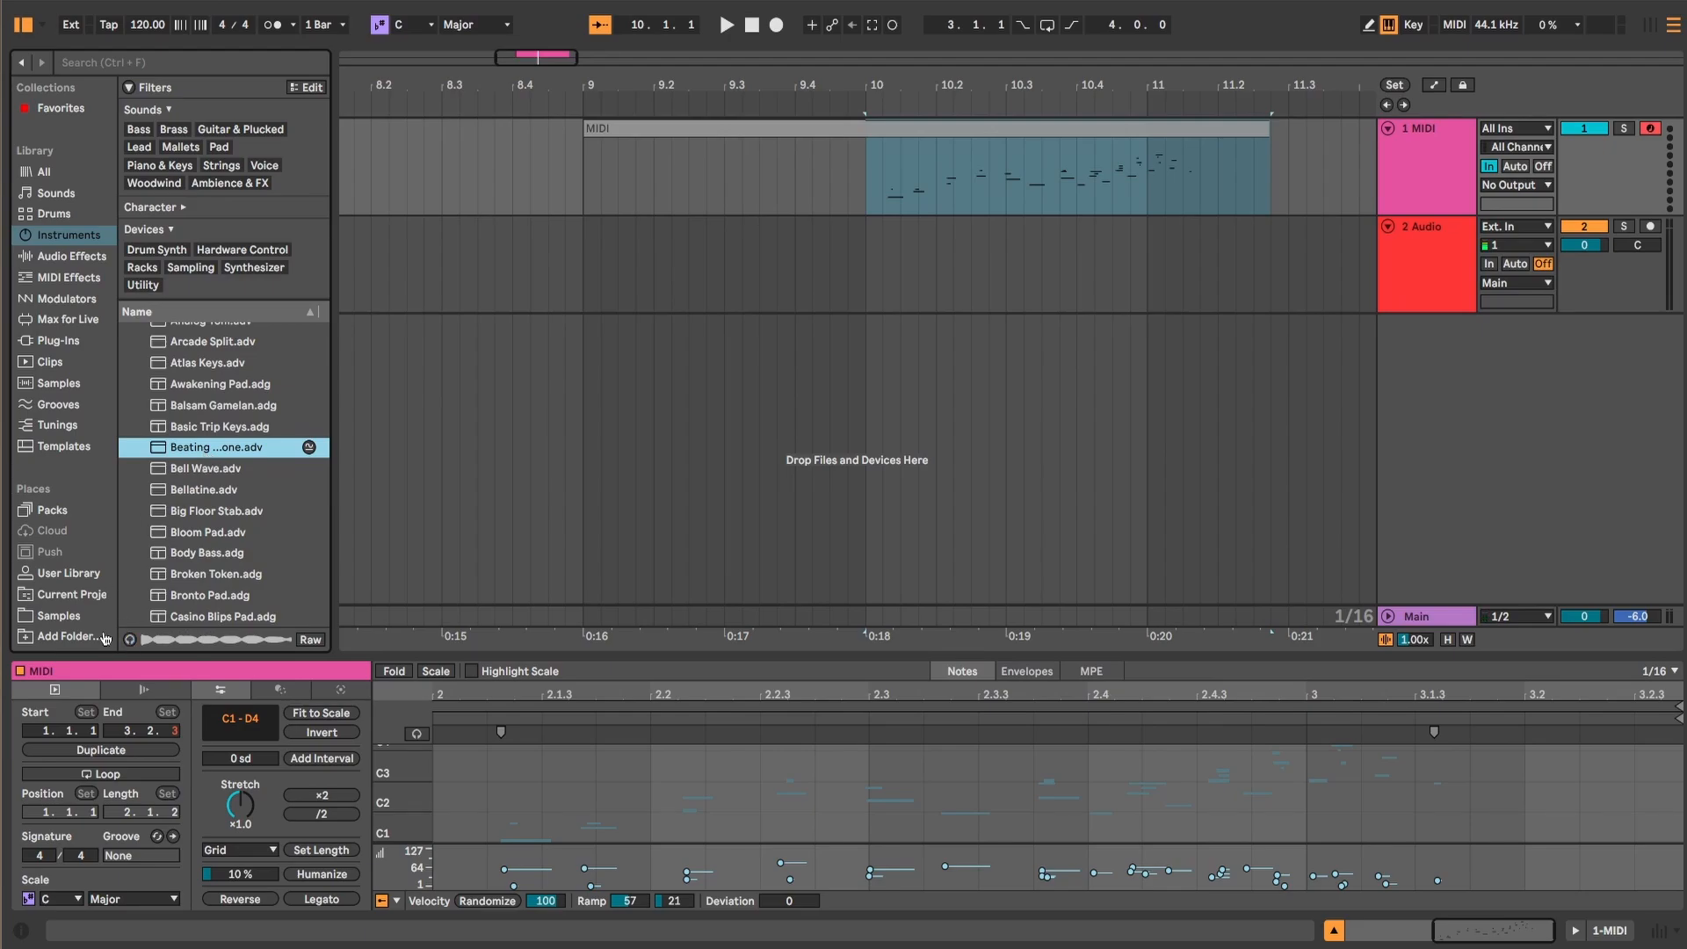
pyautogui.click(223, 561)
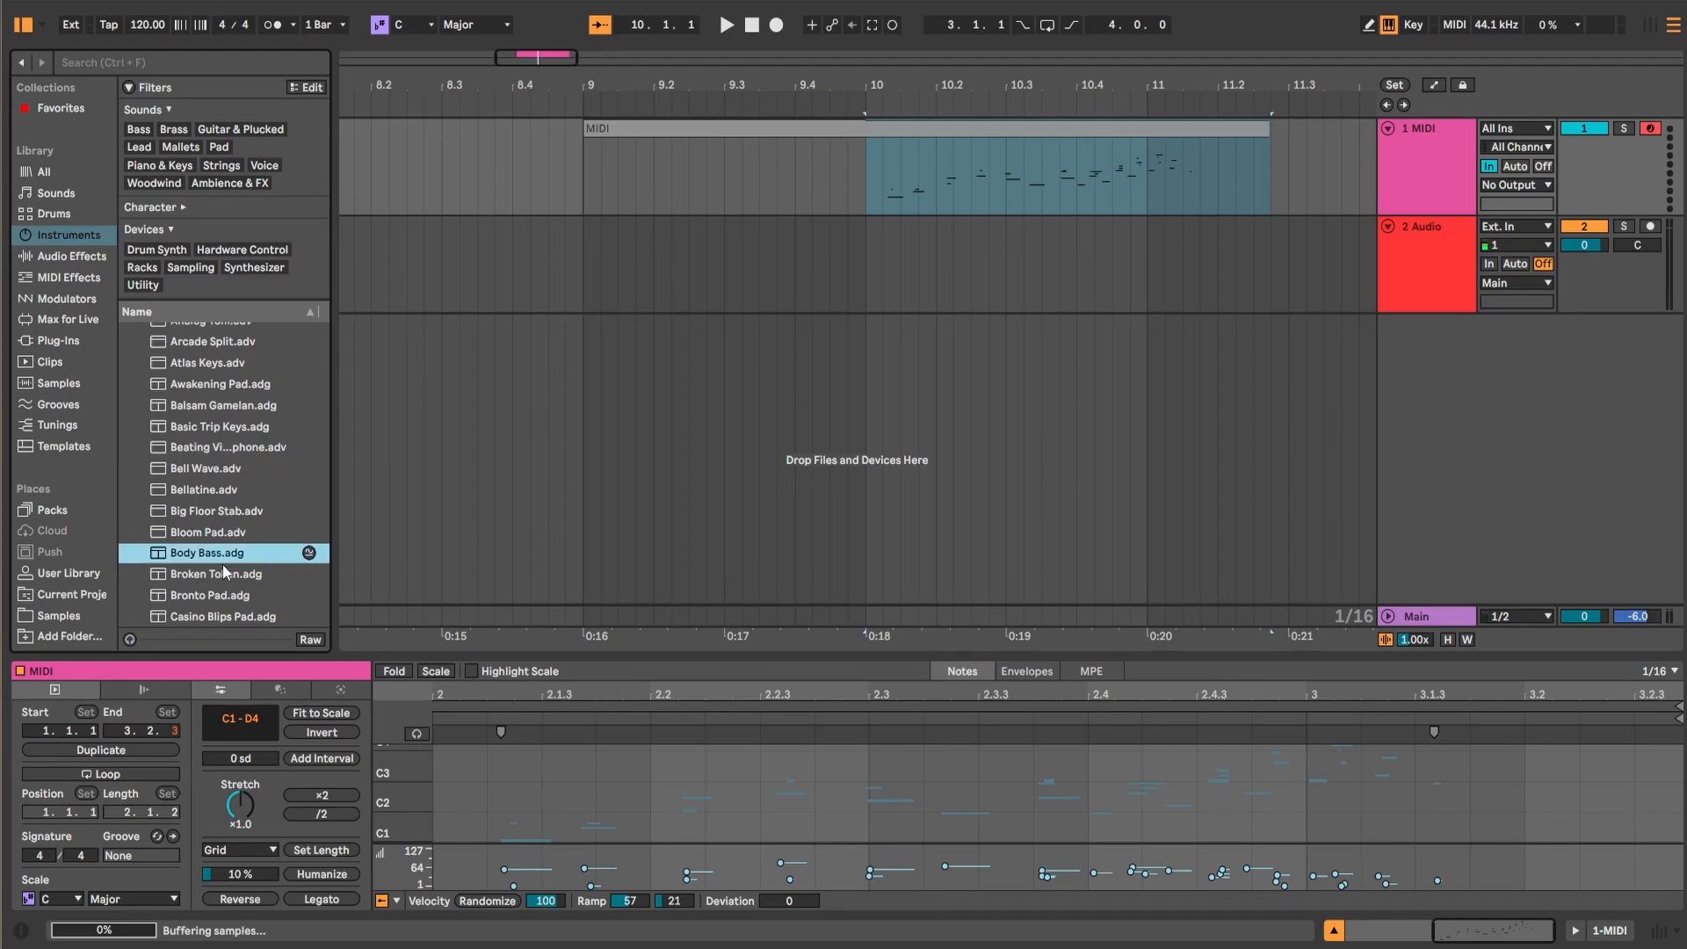
pyautogui.click(218, 470)
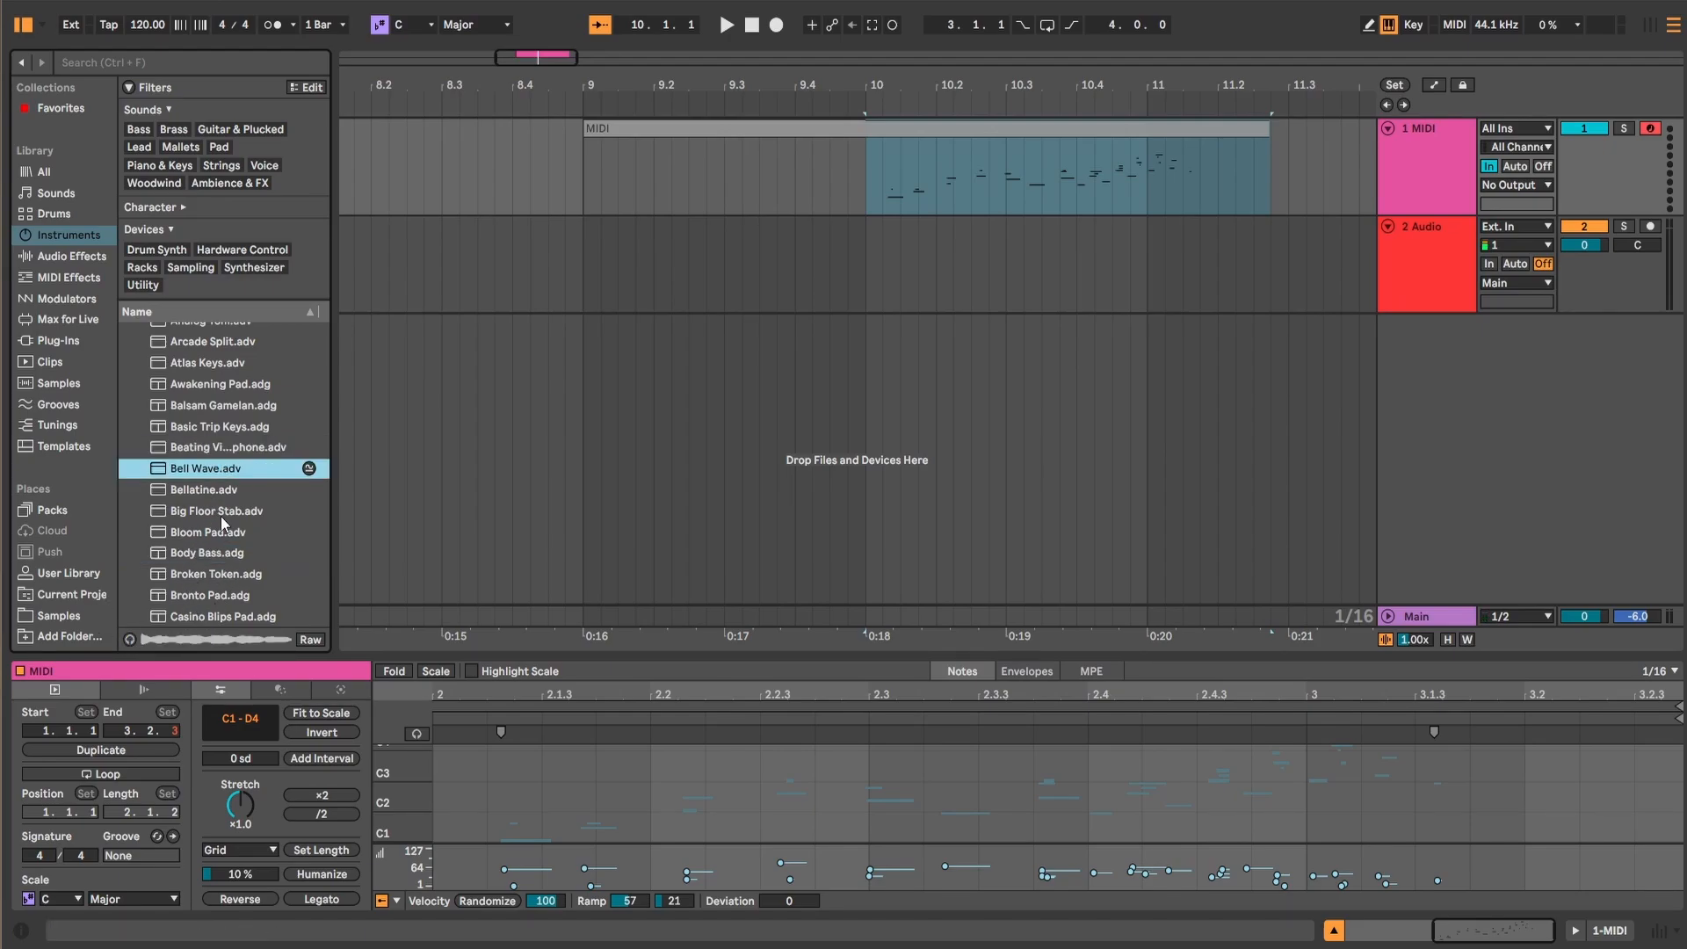
# Step: Search for sounds similar to Bell Wave.adv and load the Metropolis Bells preset onto the MIDI track
pyautogui.click(308, 469)
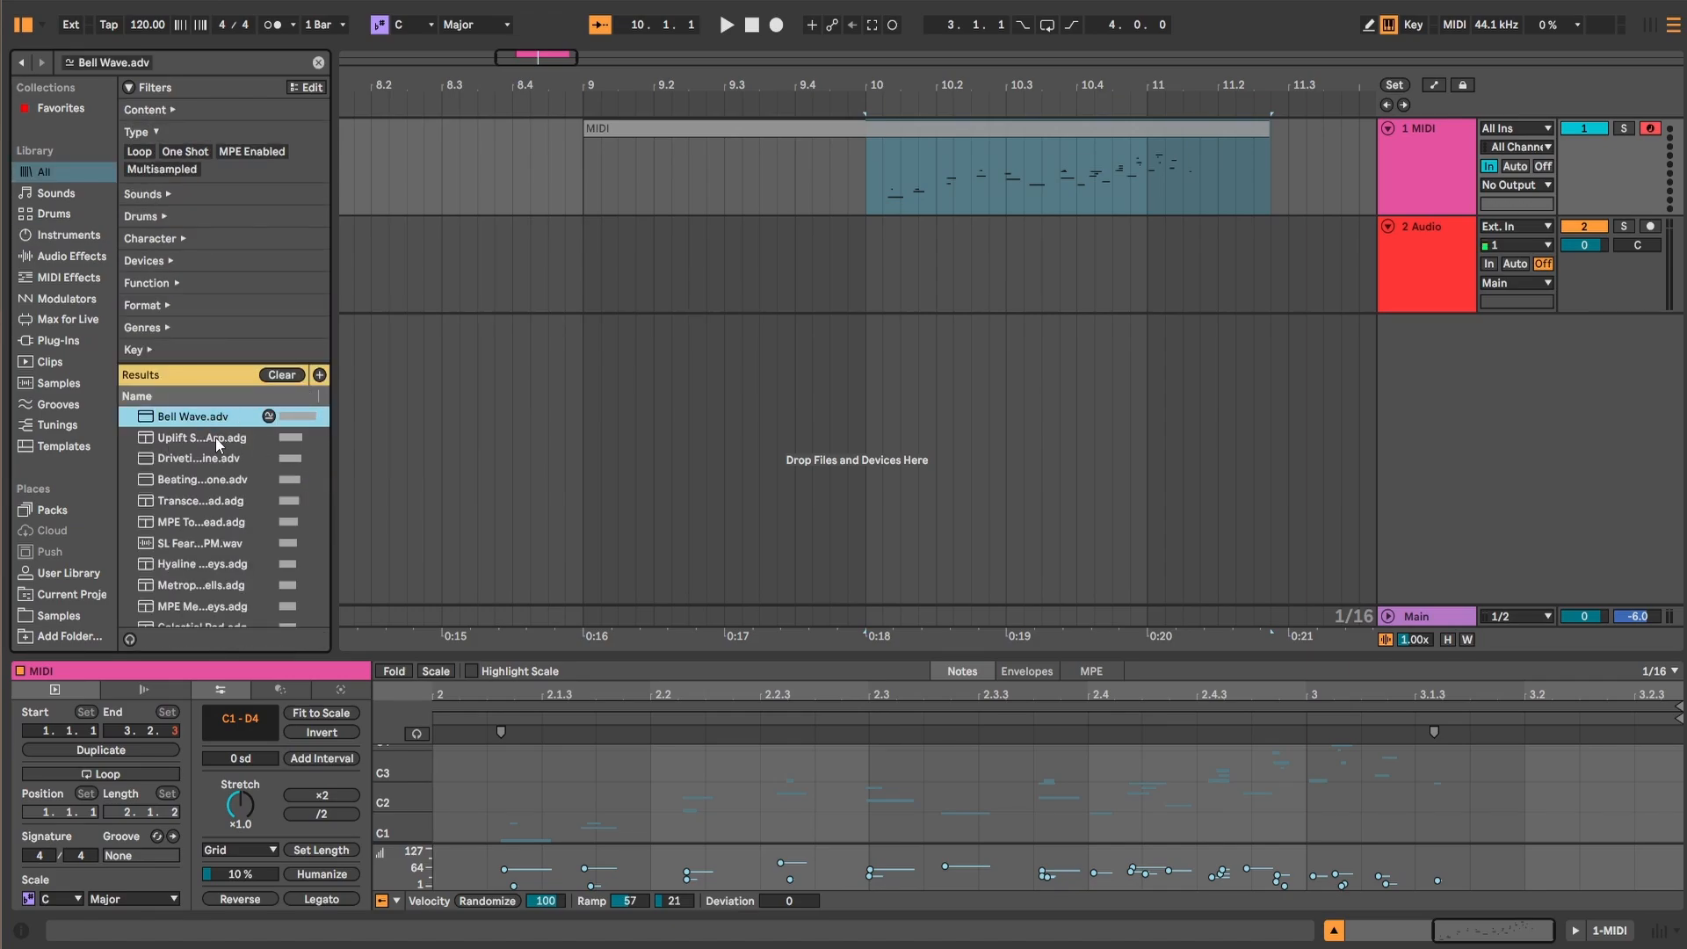
pyautogui.click(186, 474)
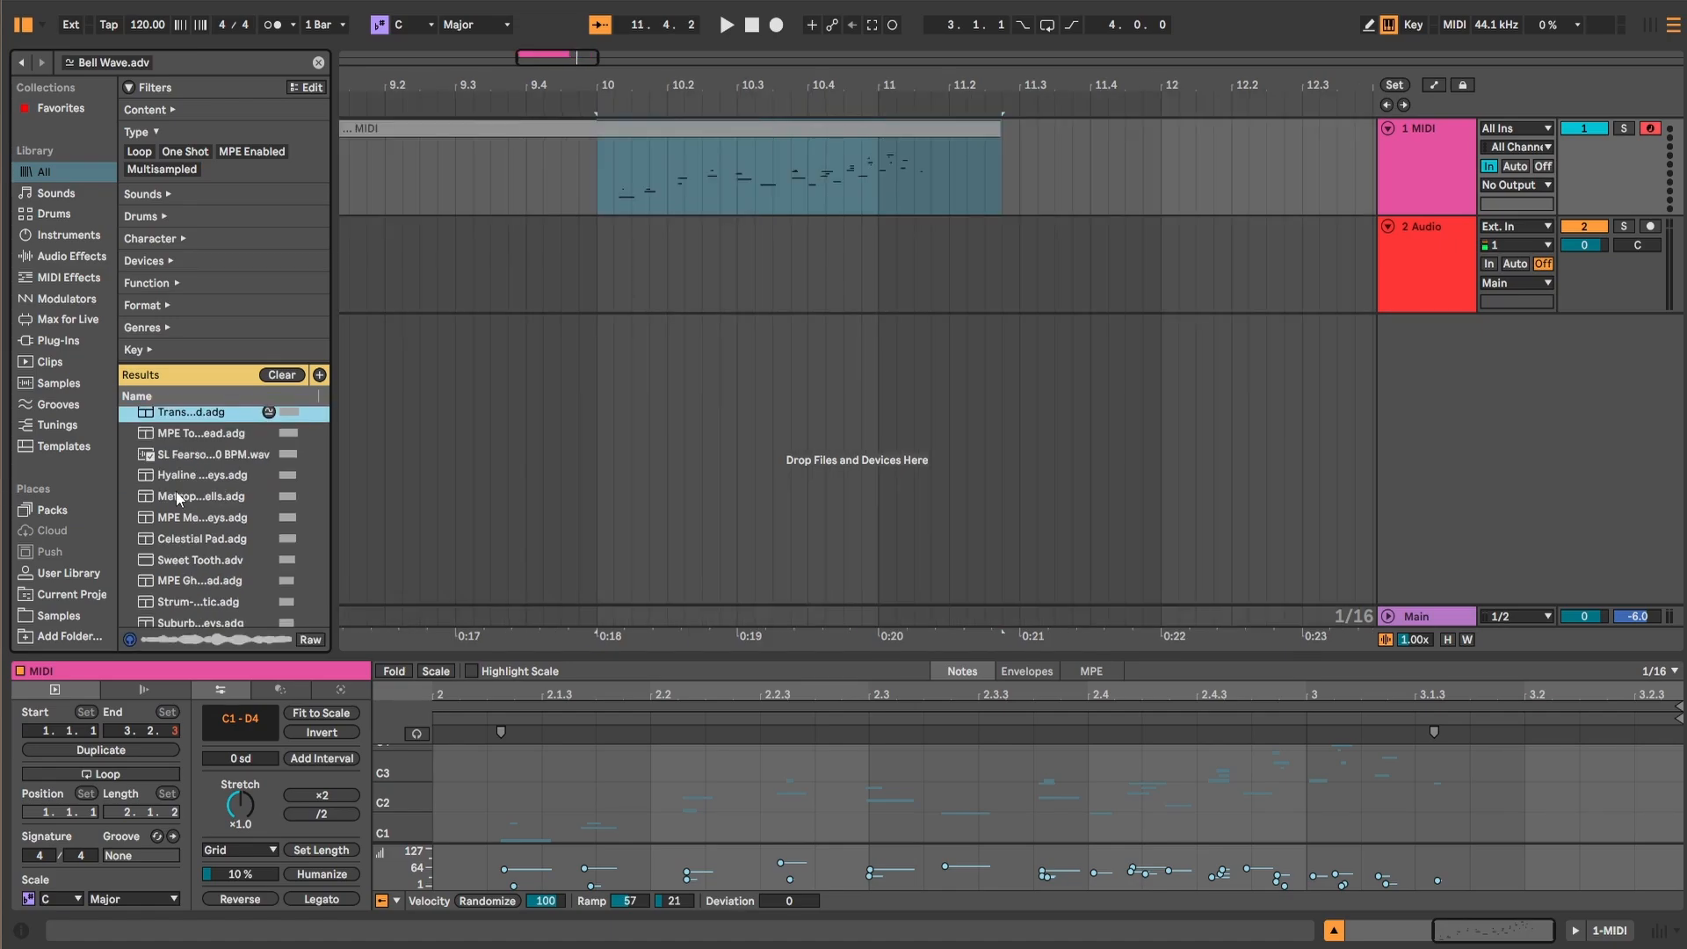
pyautogui.click(179, 499)
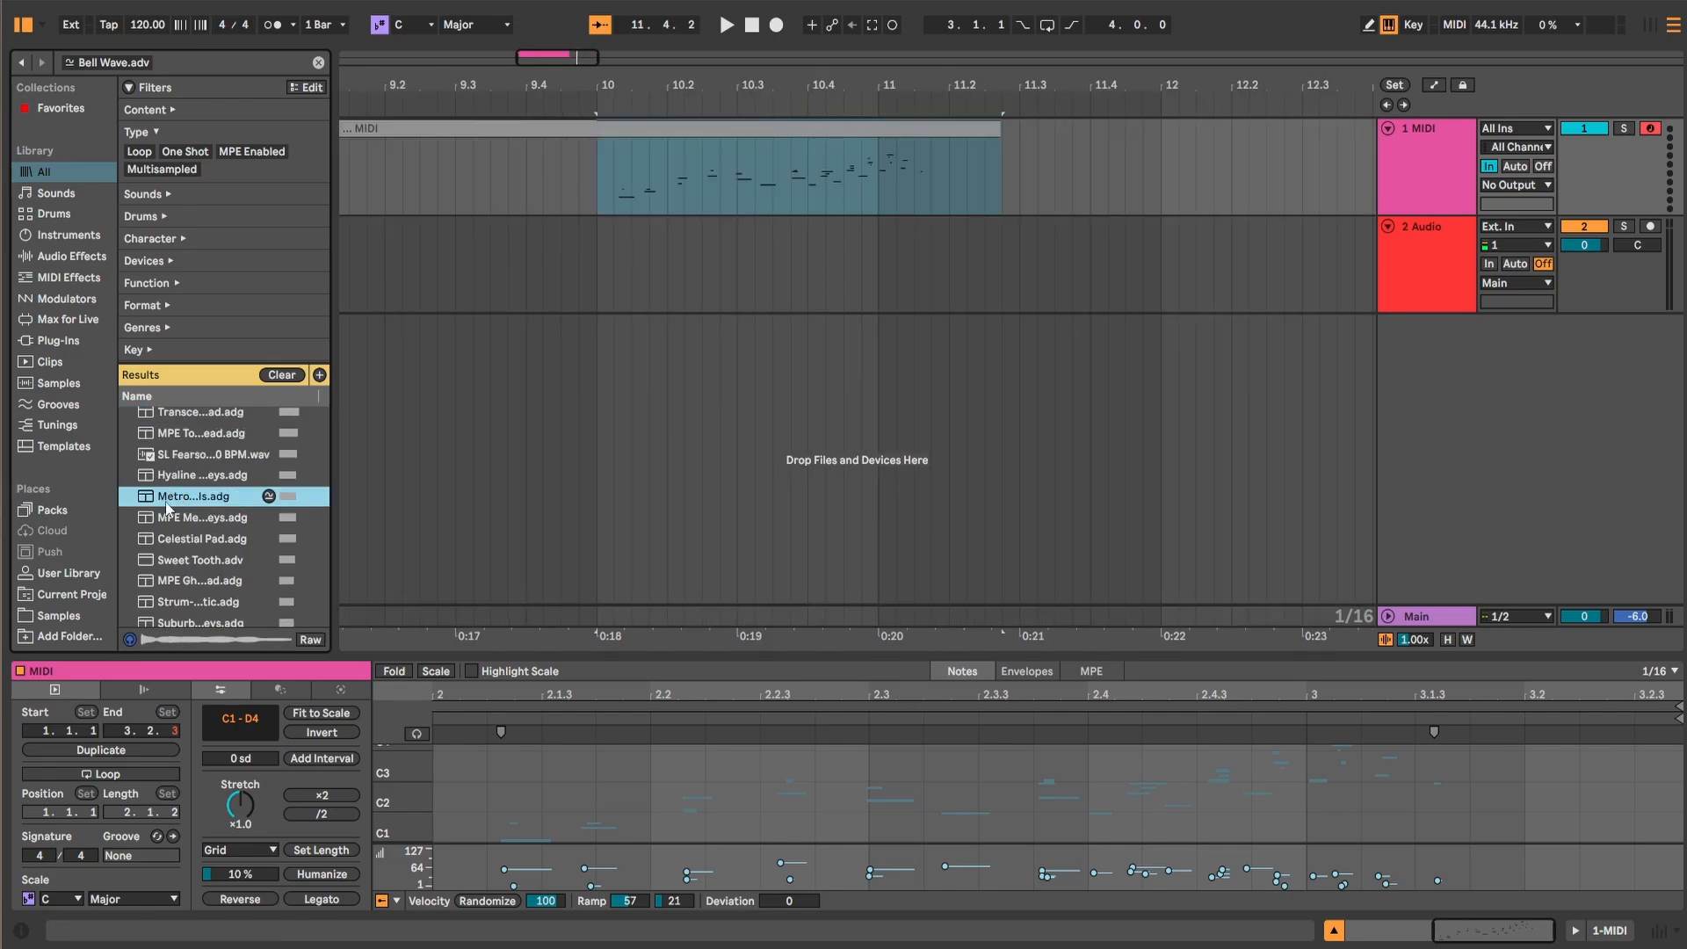
pyautogui.moveTo(170, 500); pyautogui.dragTo(1423, 170)
# Step: Set the MIDI track's monitoring to Auto and play the recorded clip back from bar 10
pyautogui.click(610, 187)
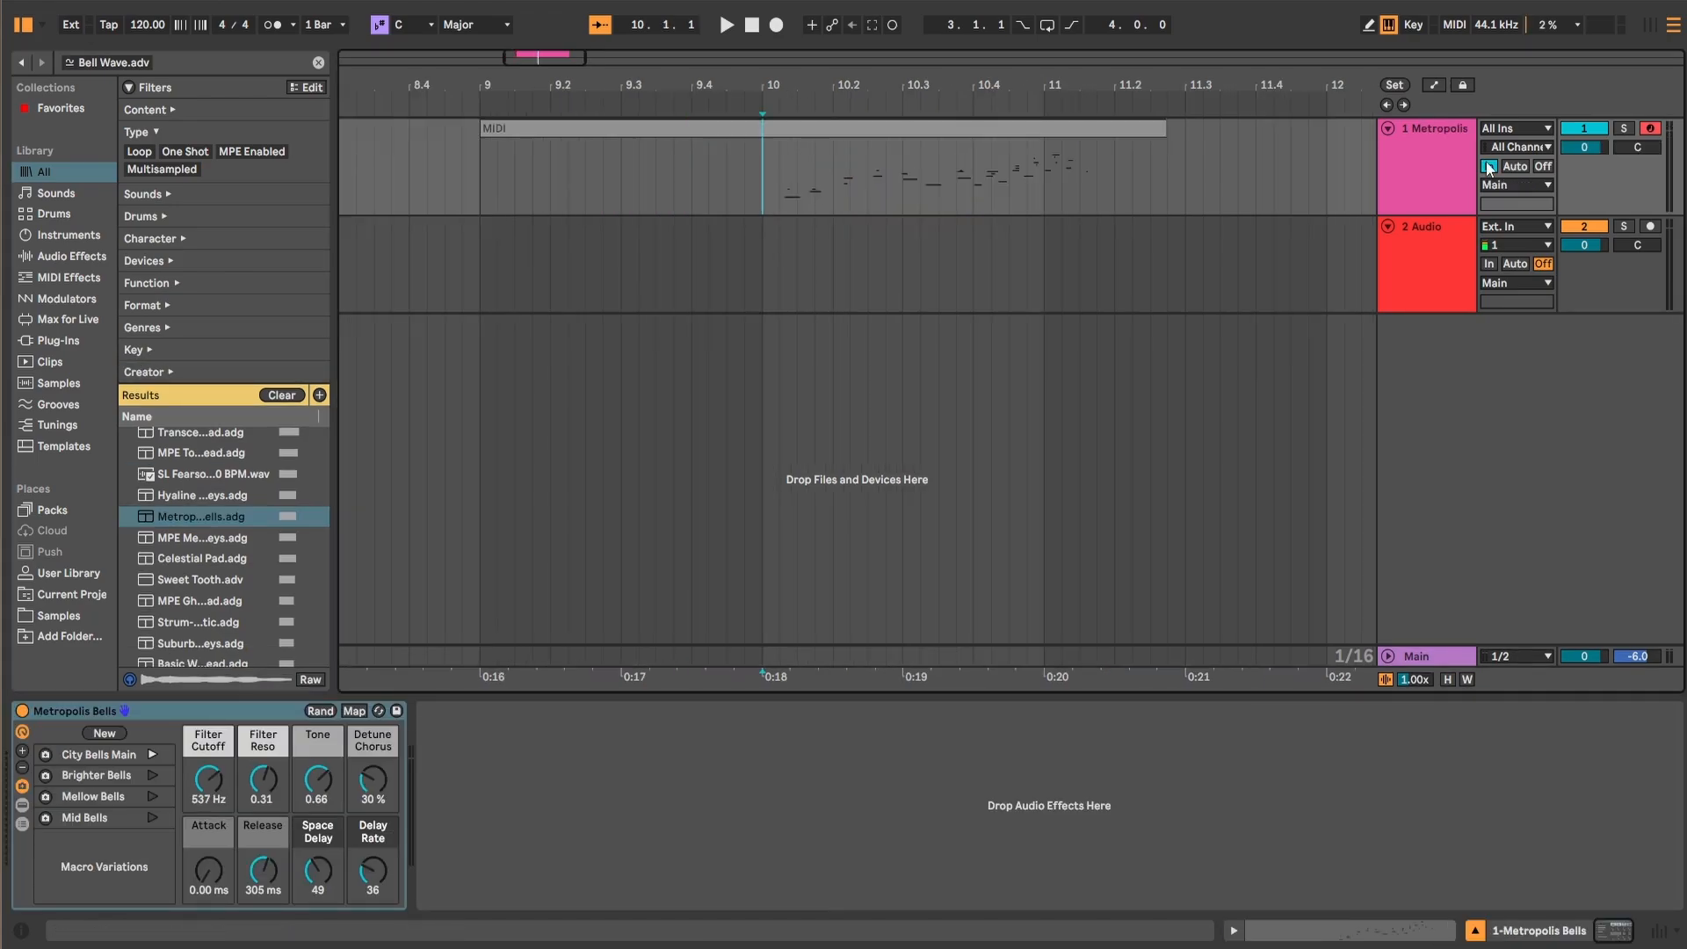
pyautogui.click(1517, 167)
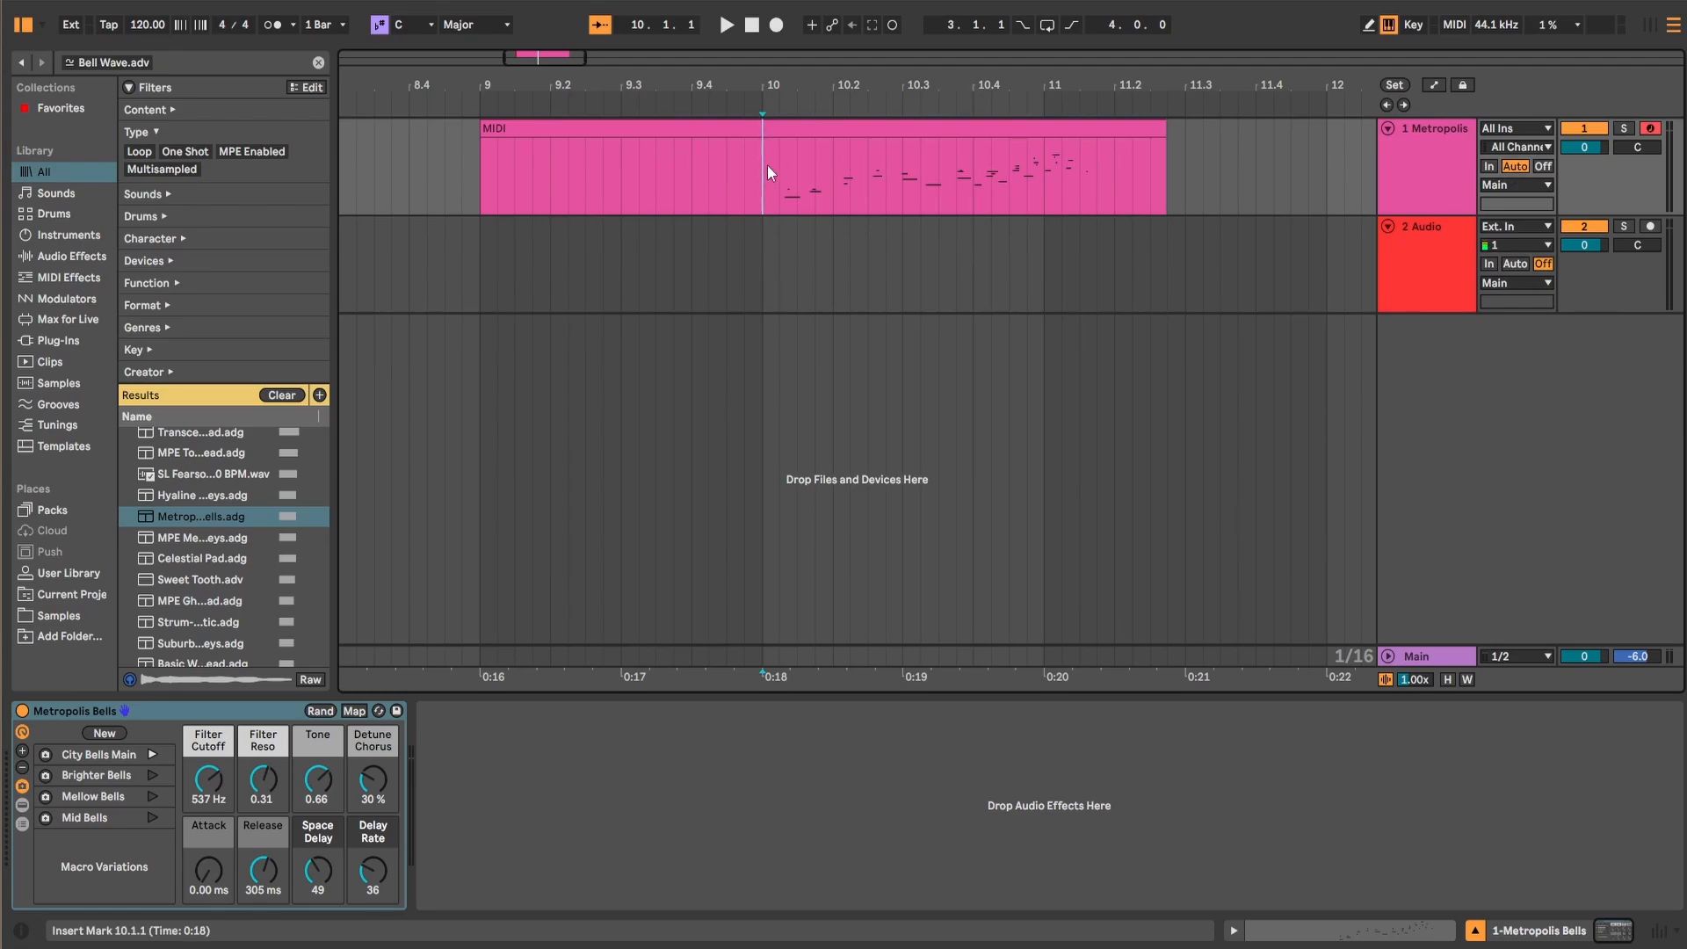
pyautogui.press('space')
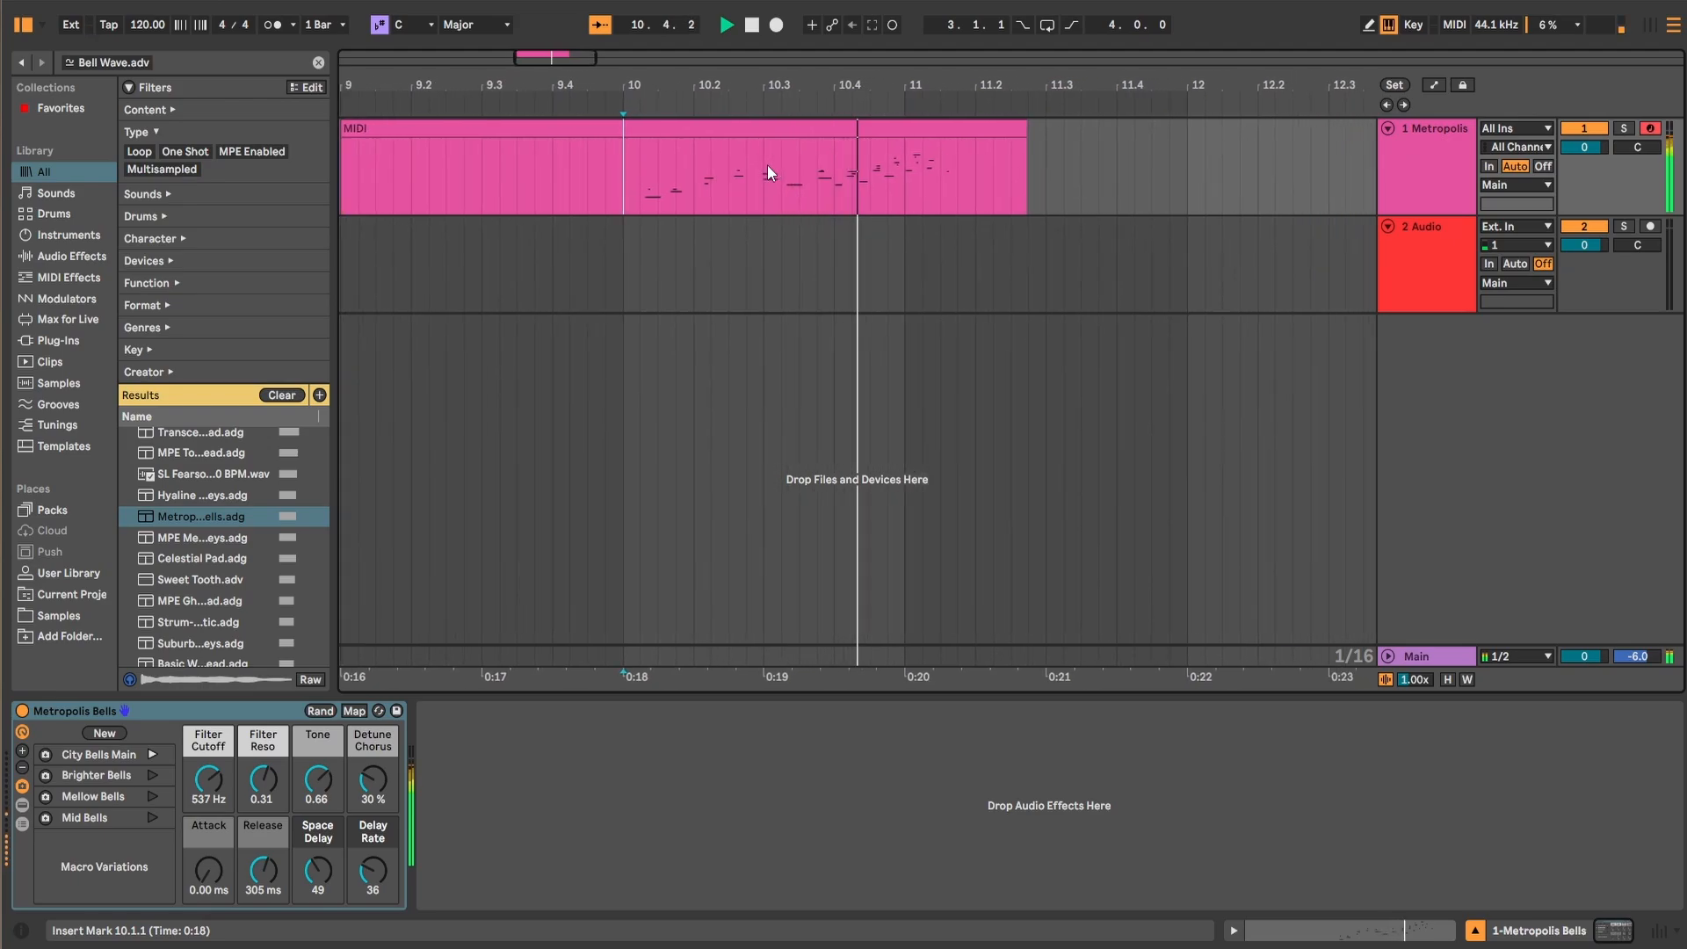
pyautogui.press('space')
# Step: Trim the MIDI clip's end to bar 11 and place the insert marker at bar 10
pyautogui.click(824, 181)
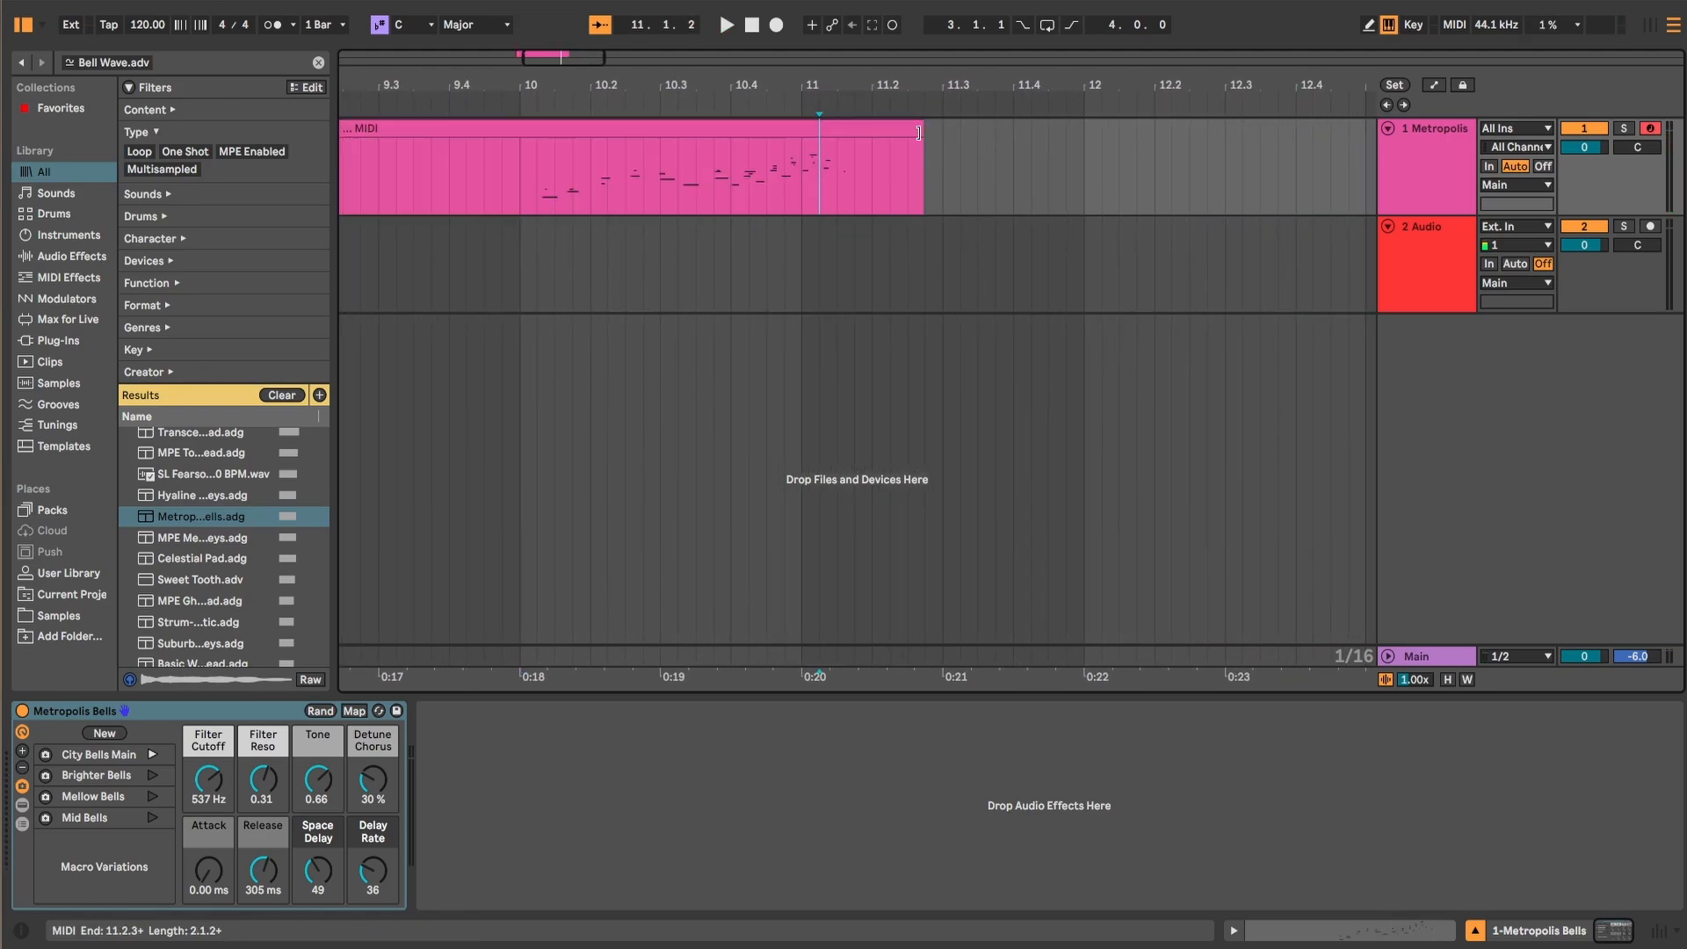
pyautogui.moveTo(918, 132); pyautogui.dragTo(800, 133)
pyautogui.click(518, 165)
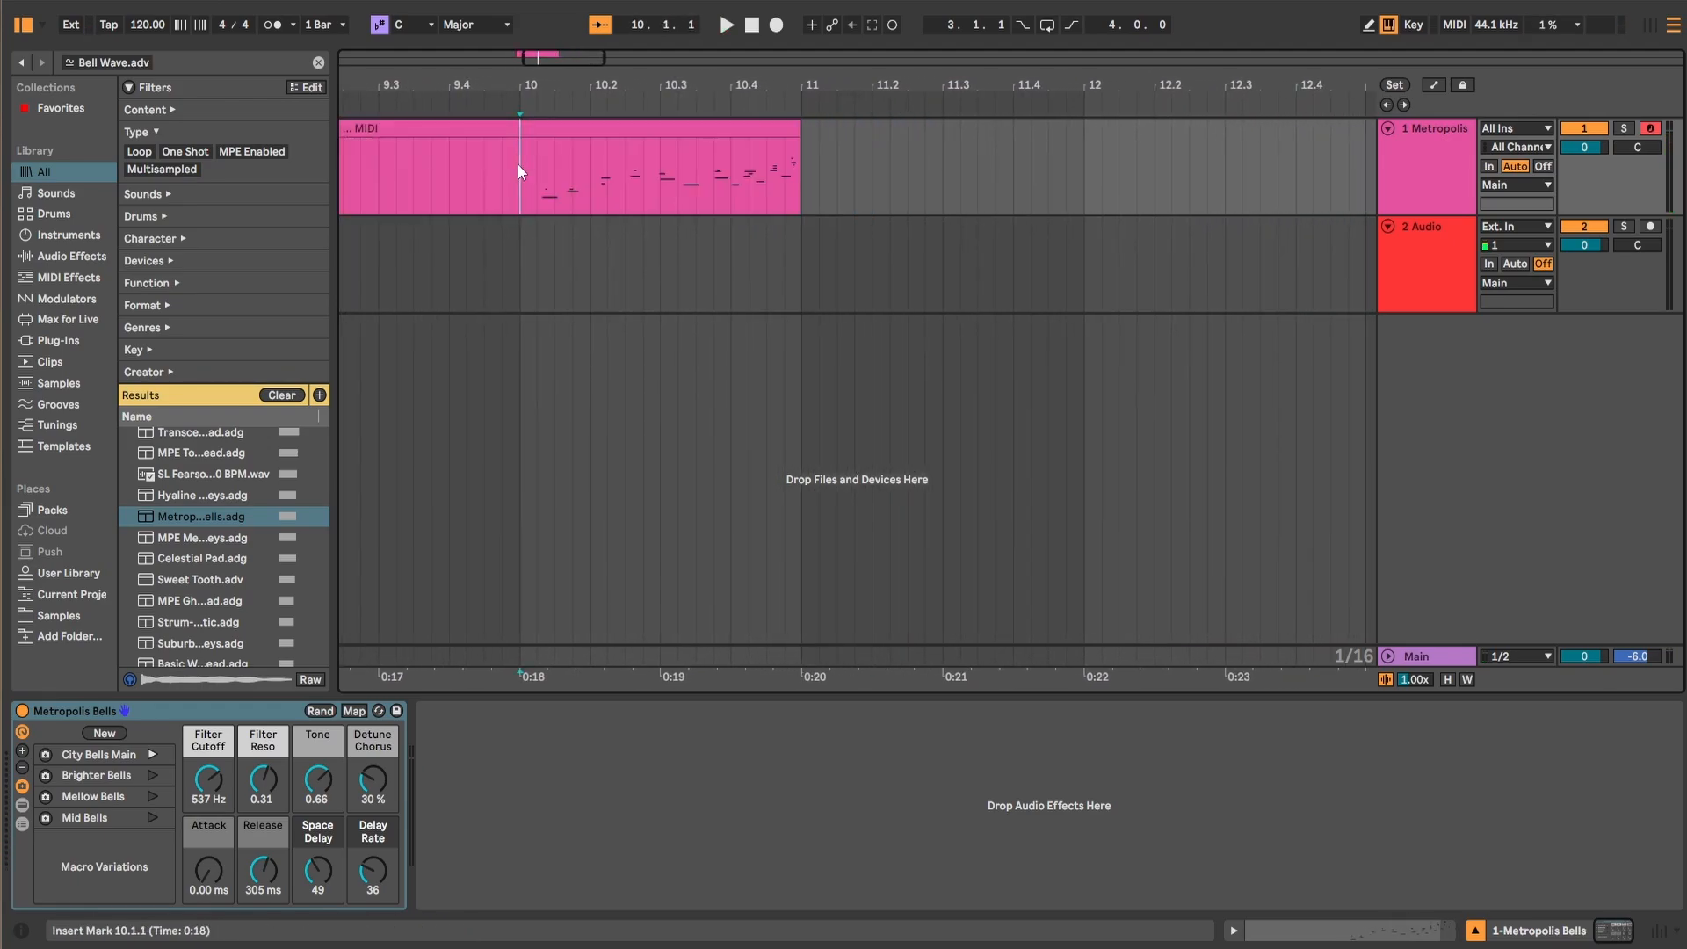
# Step: Cut away the MIDI clip's part before bar 10 and move the remaining clip to start at 11.2
pyautogui.hotkey('ctrl', 'e')
pyautogui.click(488, 134)
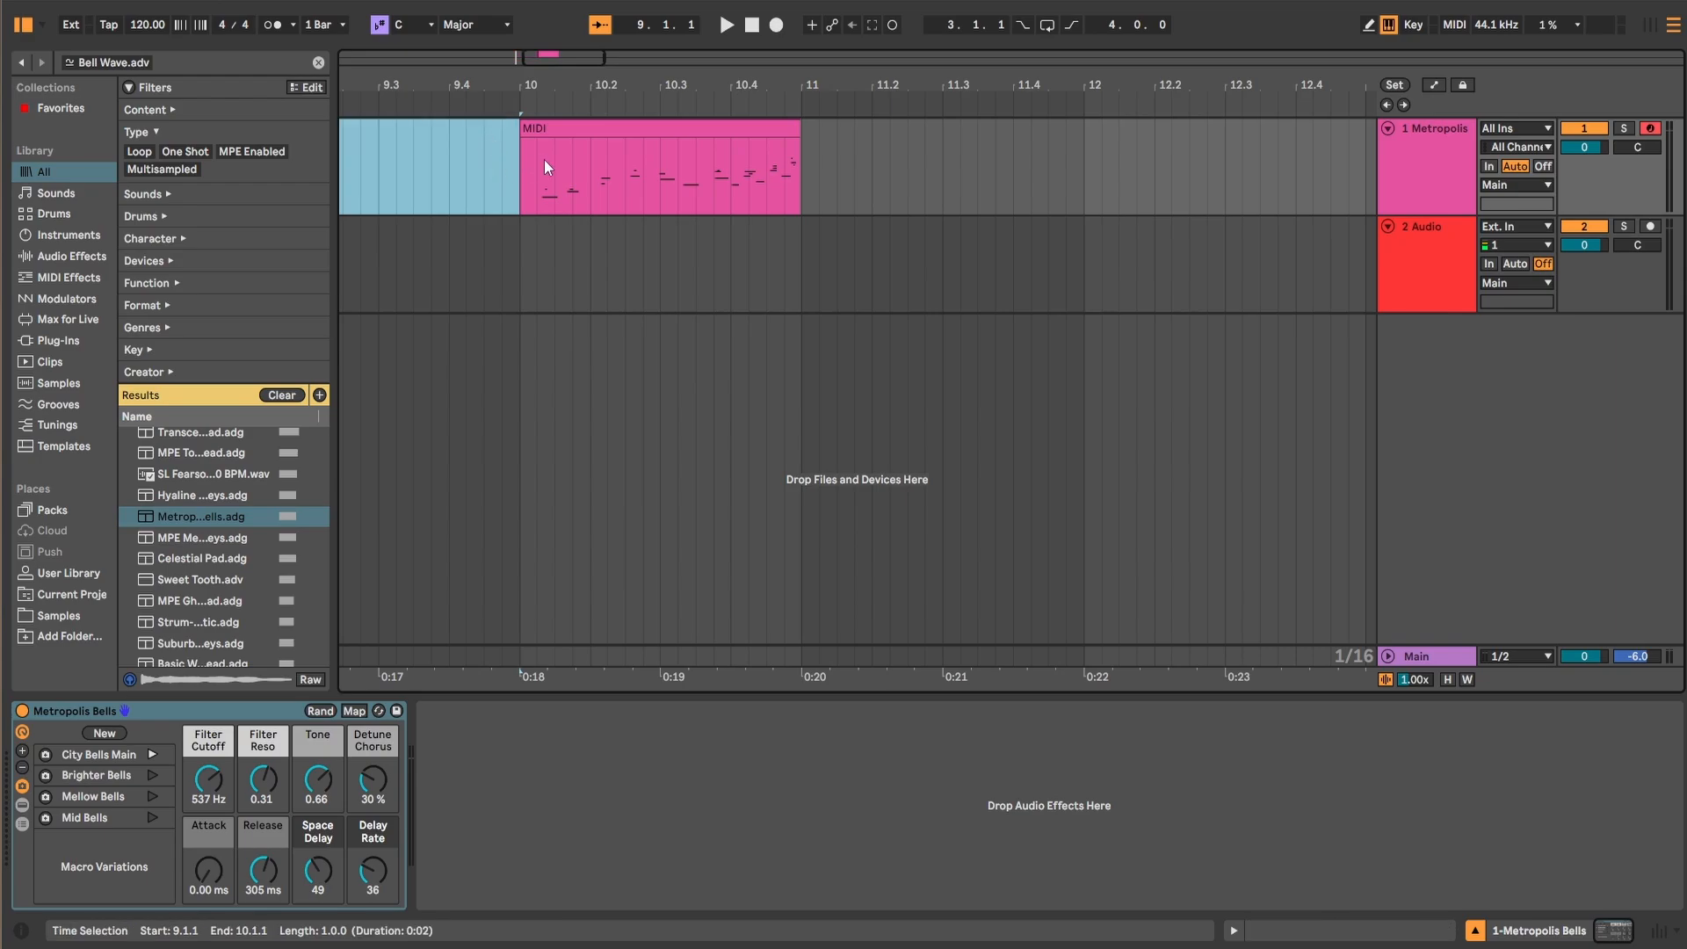
pyautogui.press('Delete')
pyautogui.moveTo(572, 133); pyautogui.dragTo(943, 128)
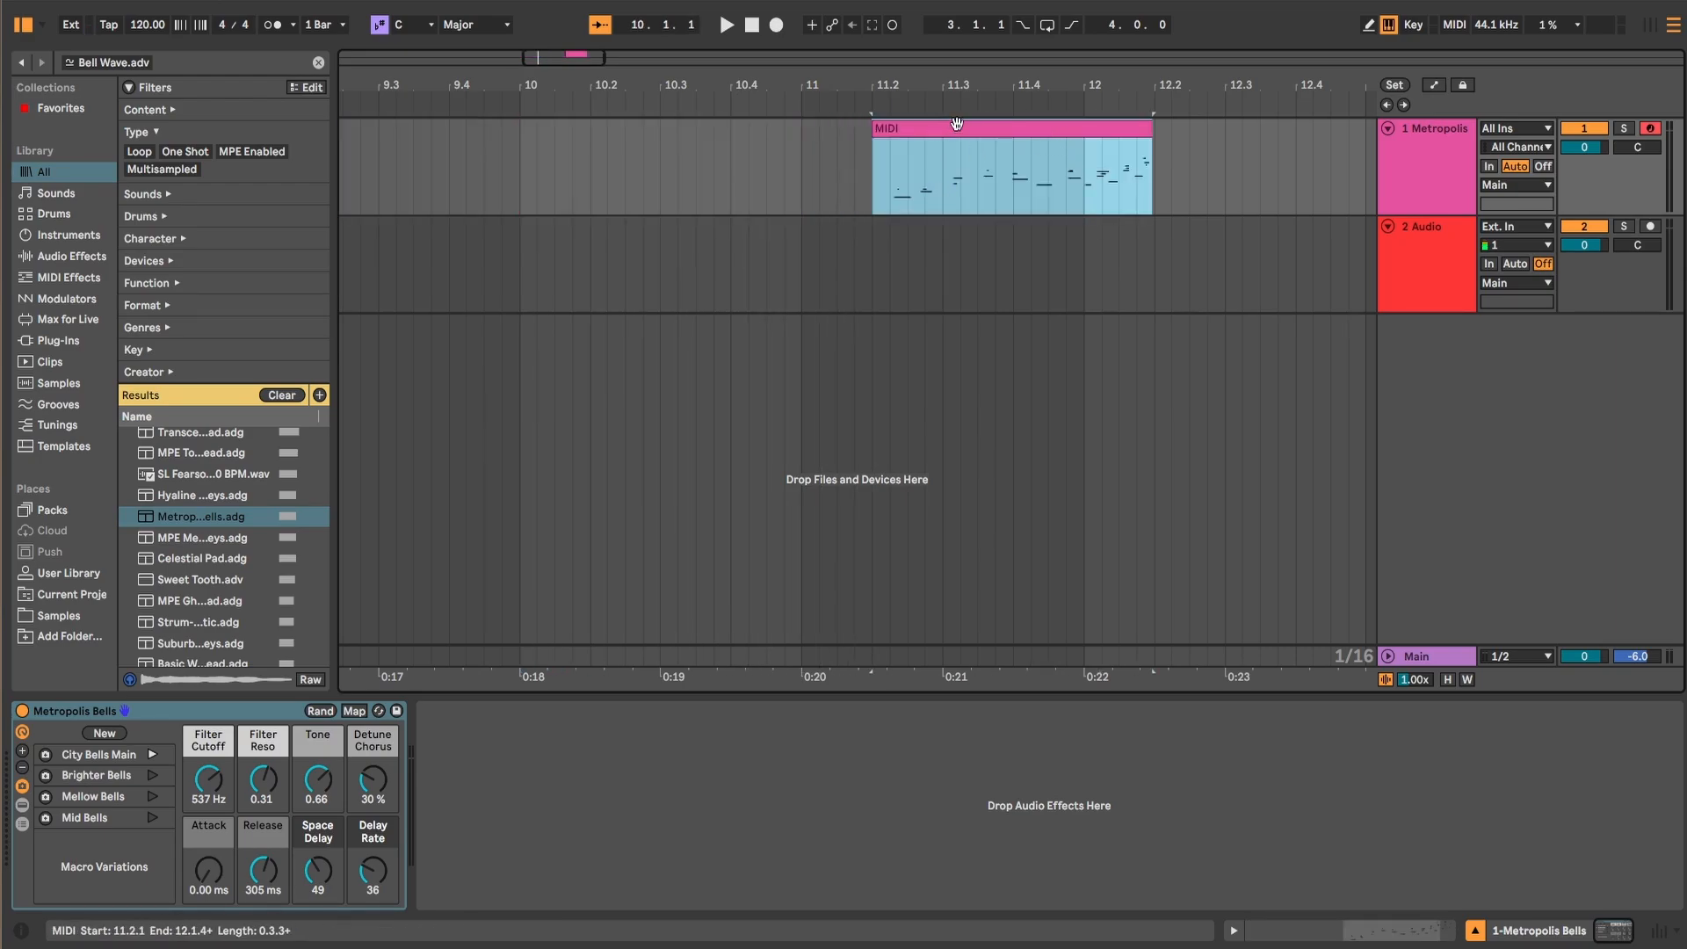
# Step: Open the moved MIDI clip in an enlarged note editor and shift one note slightly earlier and up to G#2
pyautogui.doubleClick(997, 133)
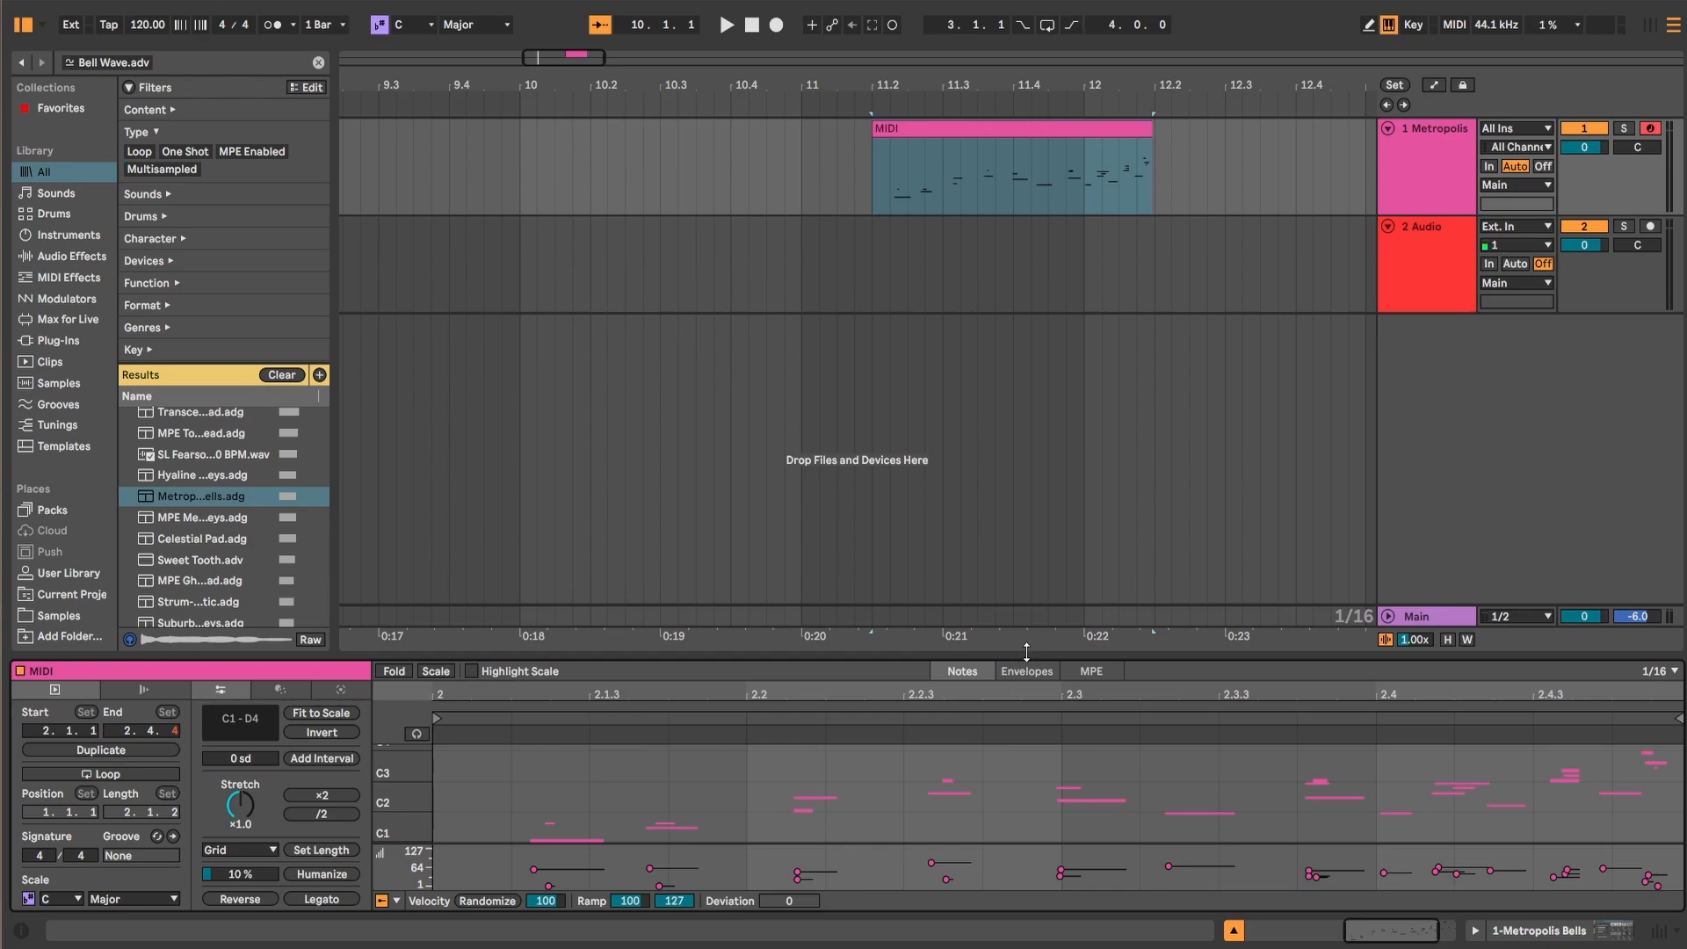
pyautogui.moveTo(1026, 651); pyautogui.dragTo(1028, 443)
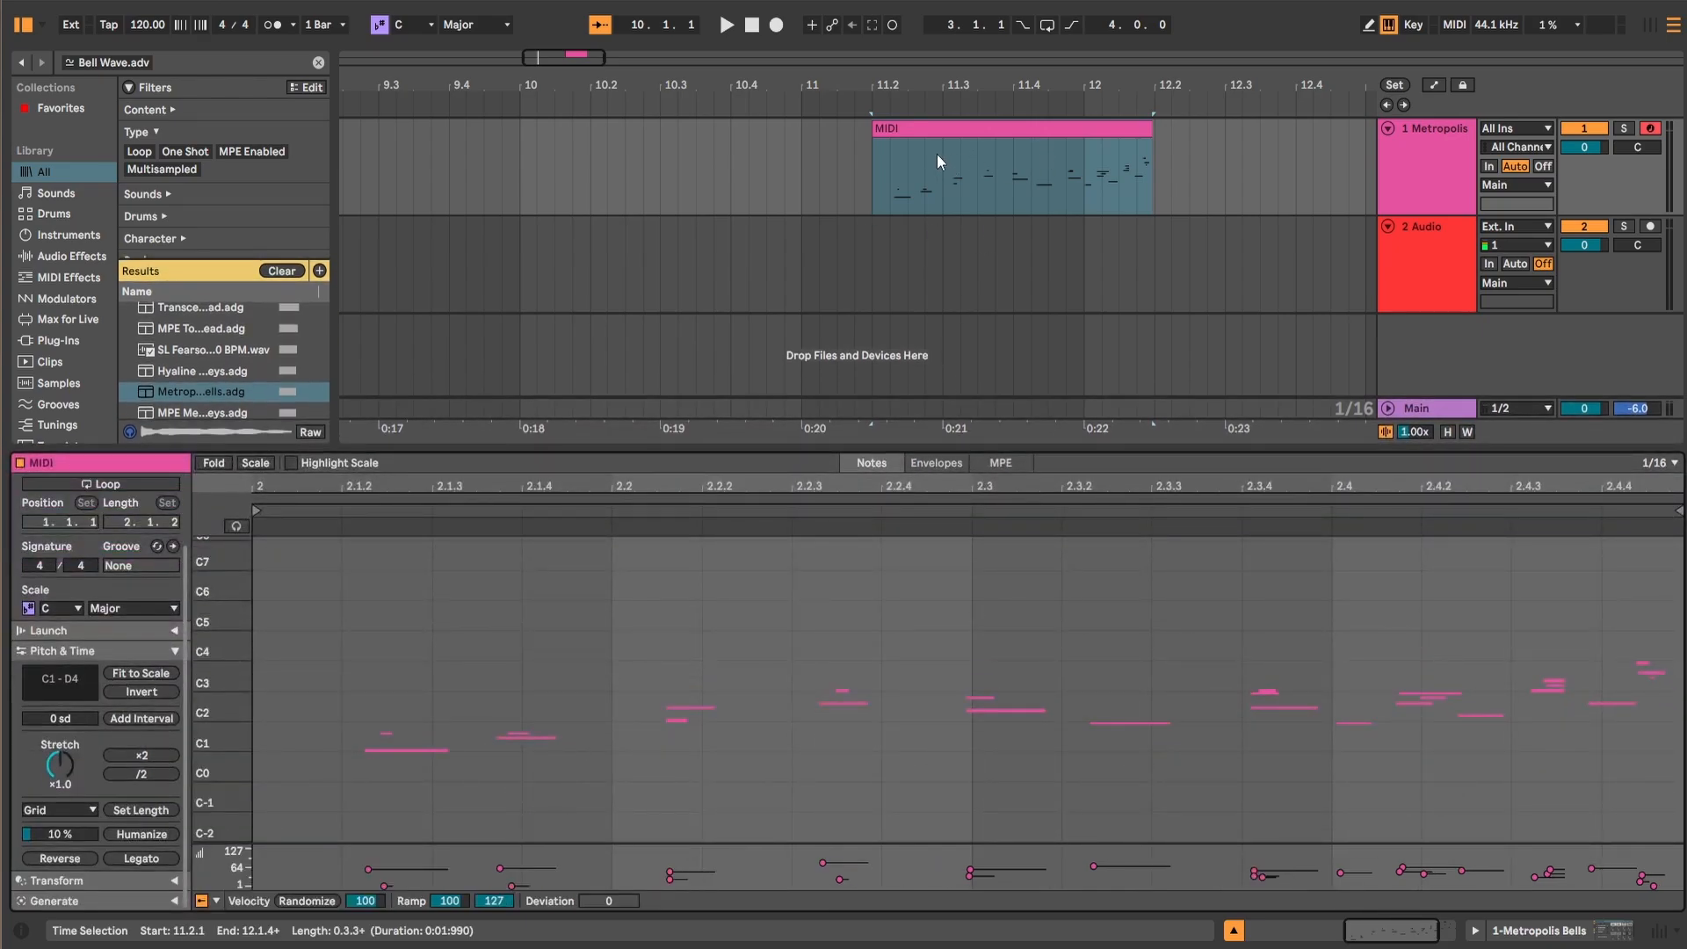
pyautogui.moveTo(204, 678); pyautogui.dragTo(246, 620)
pyautogui.moveTo(847, 659)
pyautogui.mouseDown()
pyautogui.moveTo(763, 661)
pyautogui.moveTo(758, 588)
pyautogui.moveTo(906, 623)
pyautogui.moveTo(820, 642)
pyautogui.mouseUp()
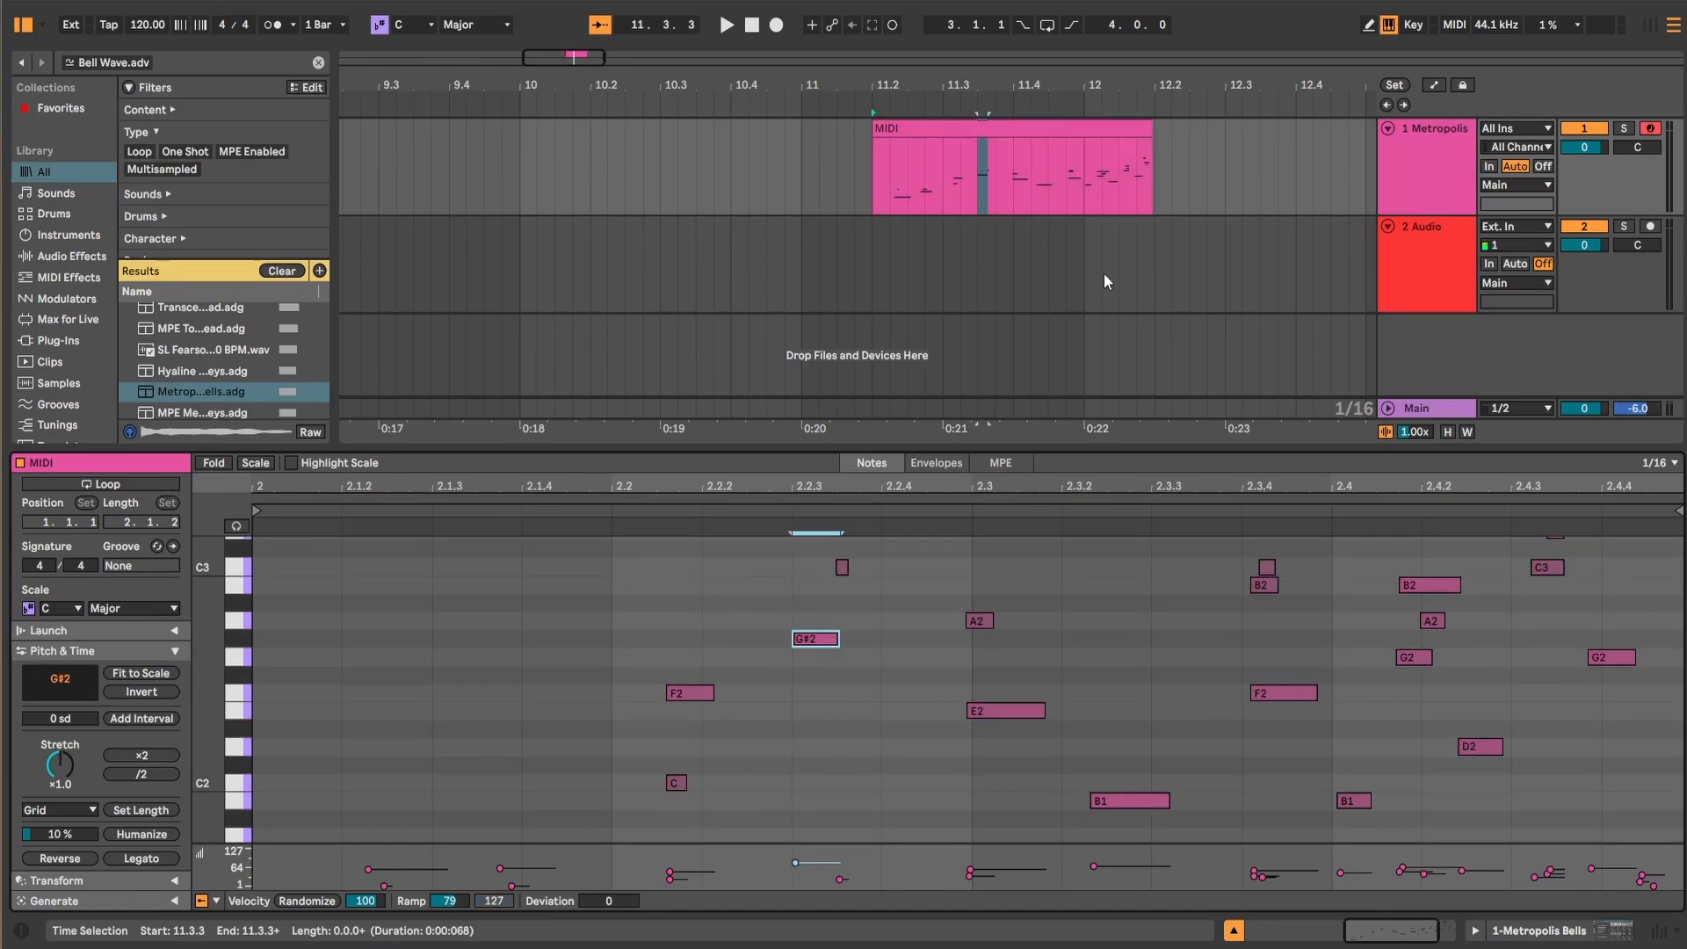
# Step: Undo the MIDI clip edits and the earlier changes until the recorded audio clip is back on the audio track
pyautogui.click(1169, 276)
pyautogui.click(812, 272)
pyautogui.hotkey('ctrl', 'z')
pyautogui.hotkey('ctrl', 'z')
pyautogui.hotkey('ctrl', 'z')
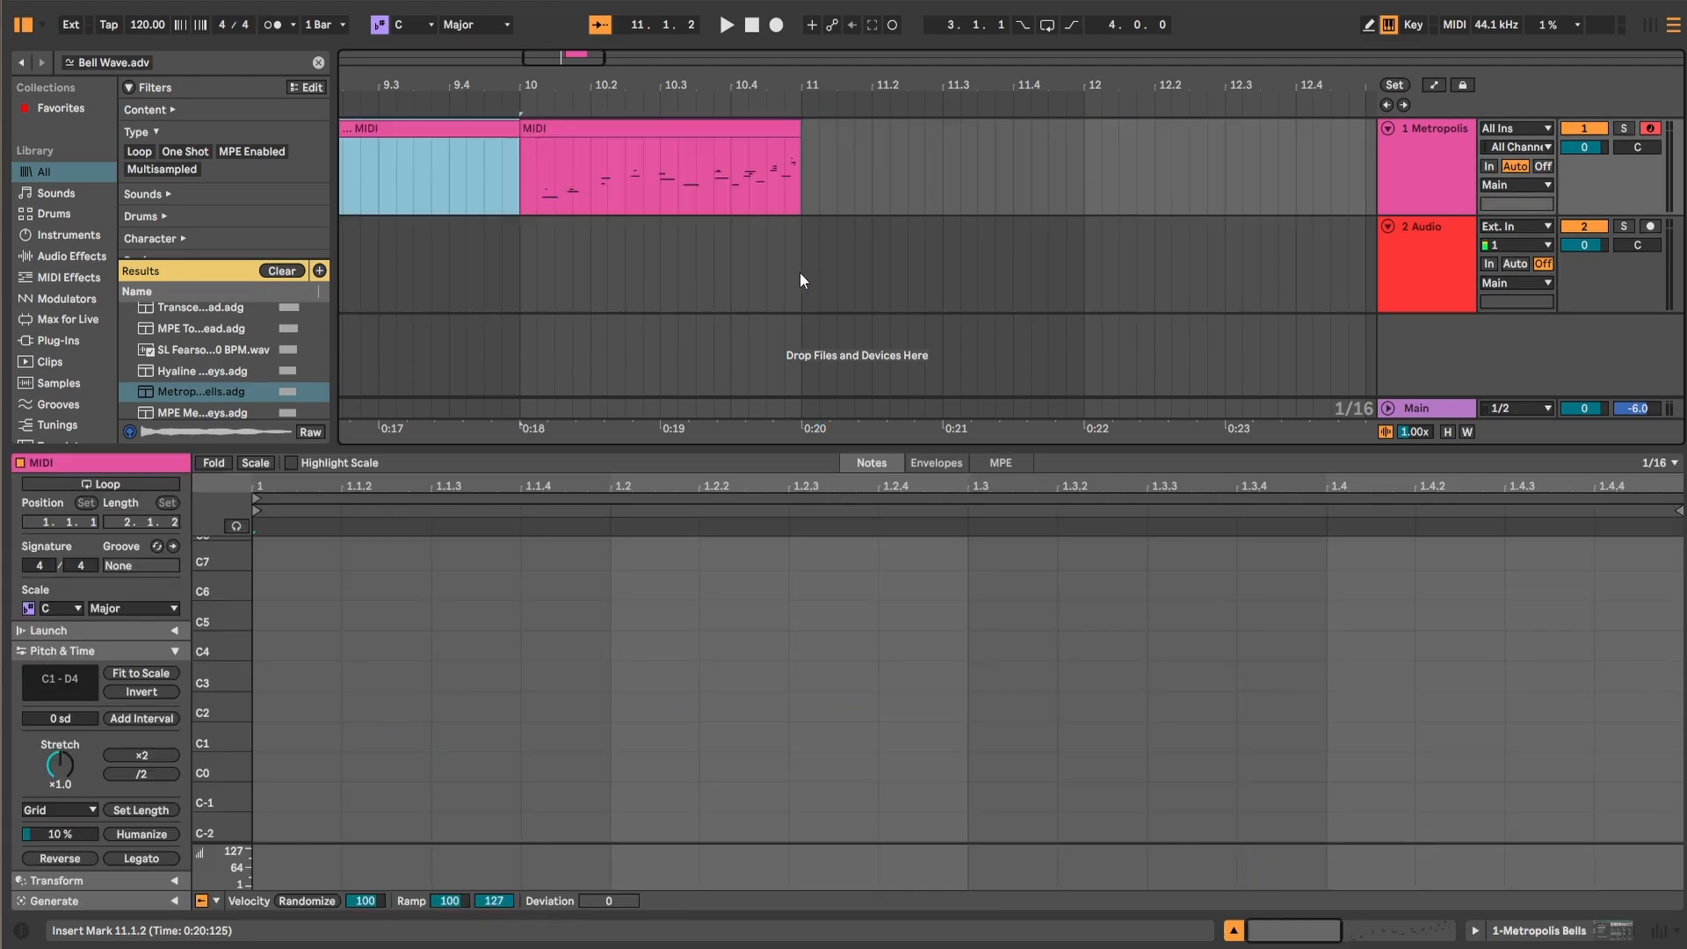
pyautogui.hotkey('ctrl', 'z')
pyautogui.hotkey('ctrl', 'z')
pyautogui.hotkey('ctrl', 'z')
pyautogui.hotkey('ctrl', 'z')
pyautogui.hotkey('ctrl', 'z')
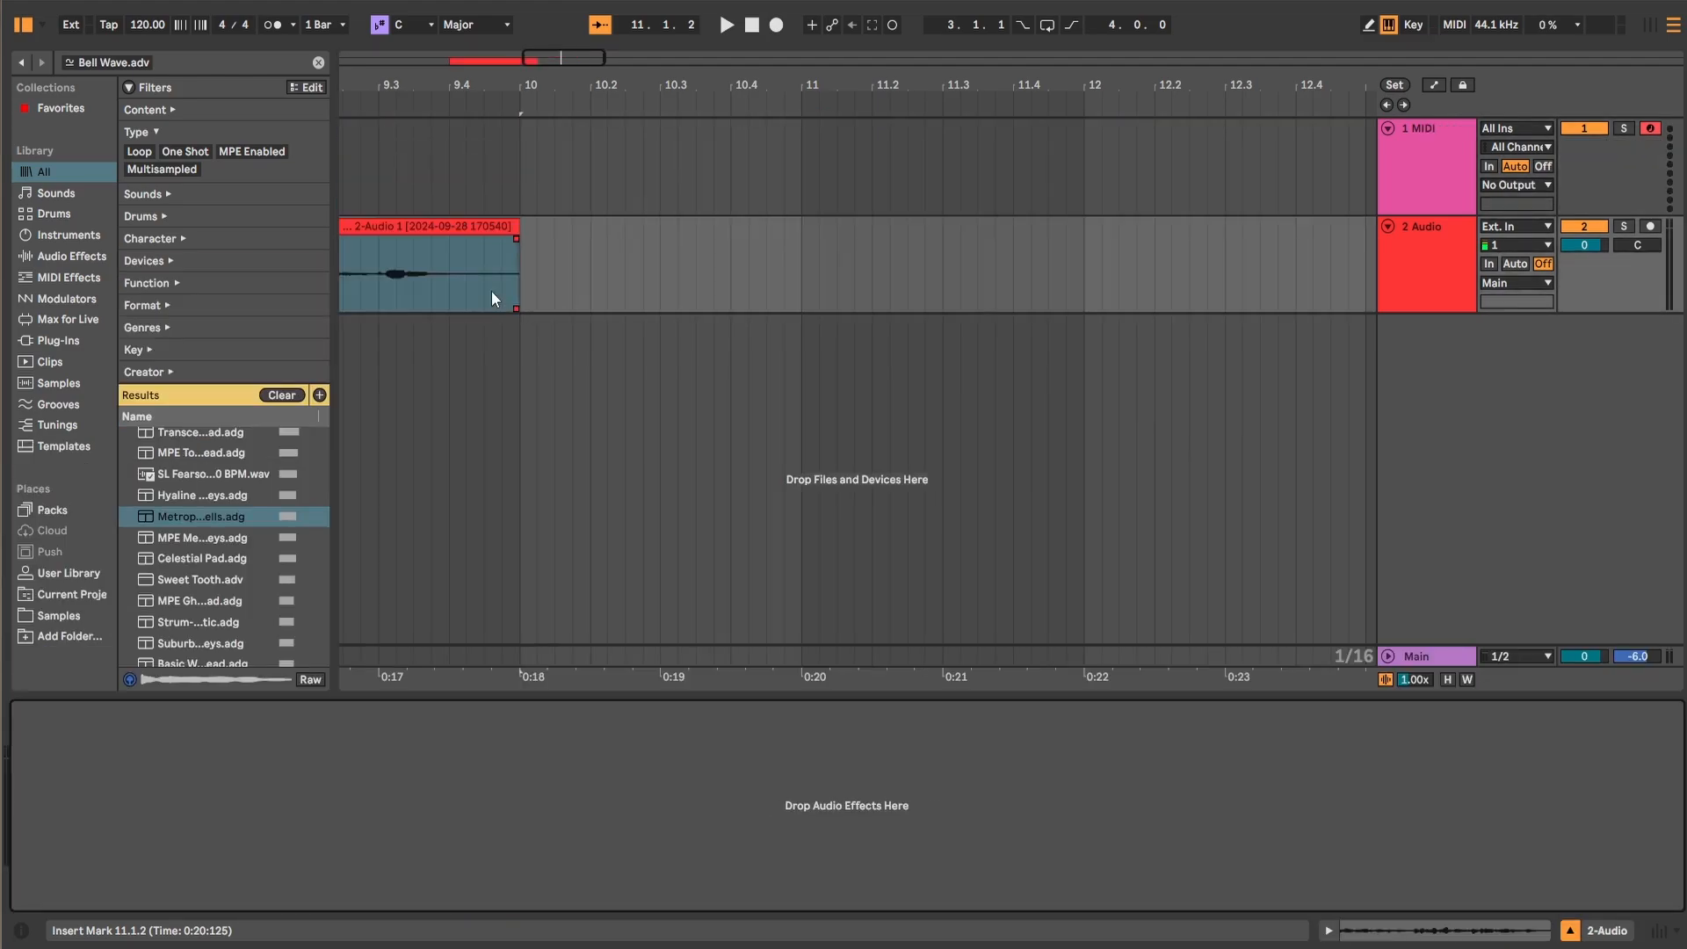
# Step: Shift the audio clip's waveform with a warp marker moved from near beat 1.4 to 1.4.3, and set the clip gain to -4.4 dB
pyautogui.doubleClick(447, 235)
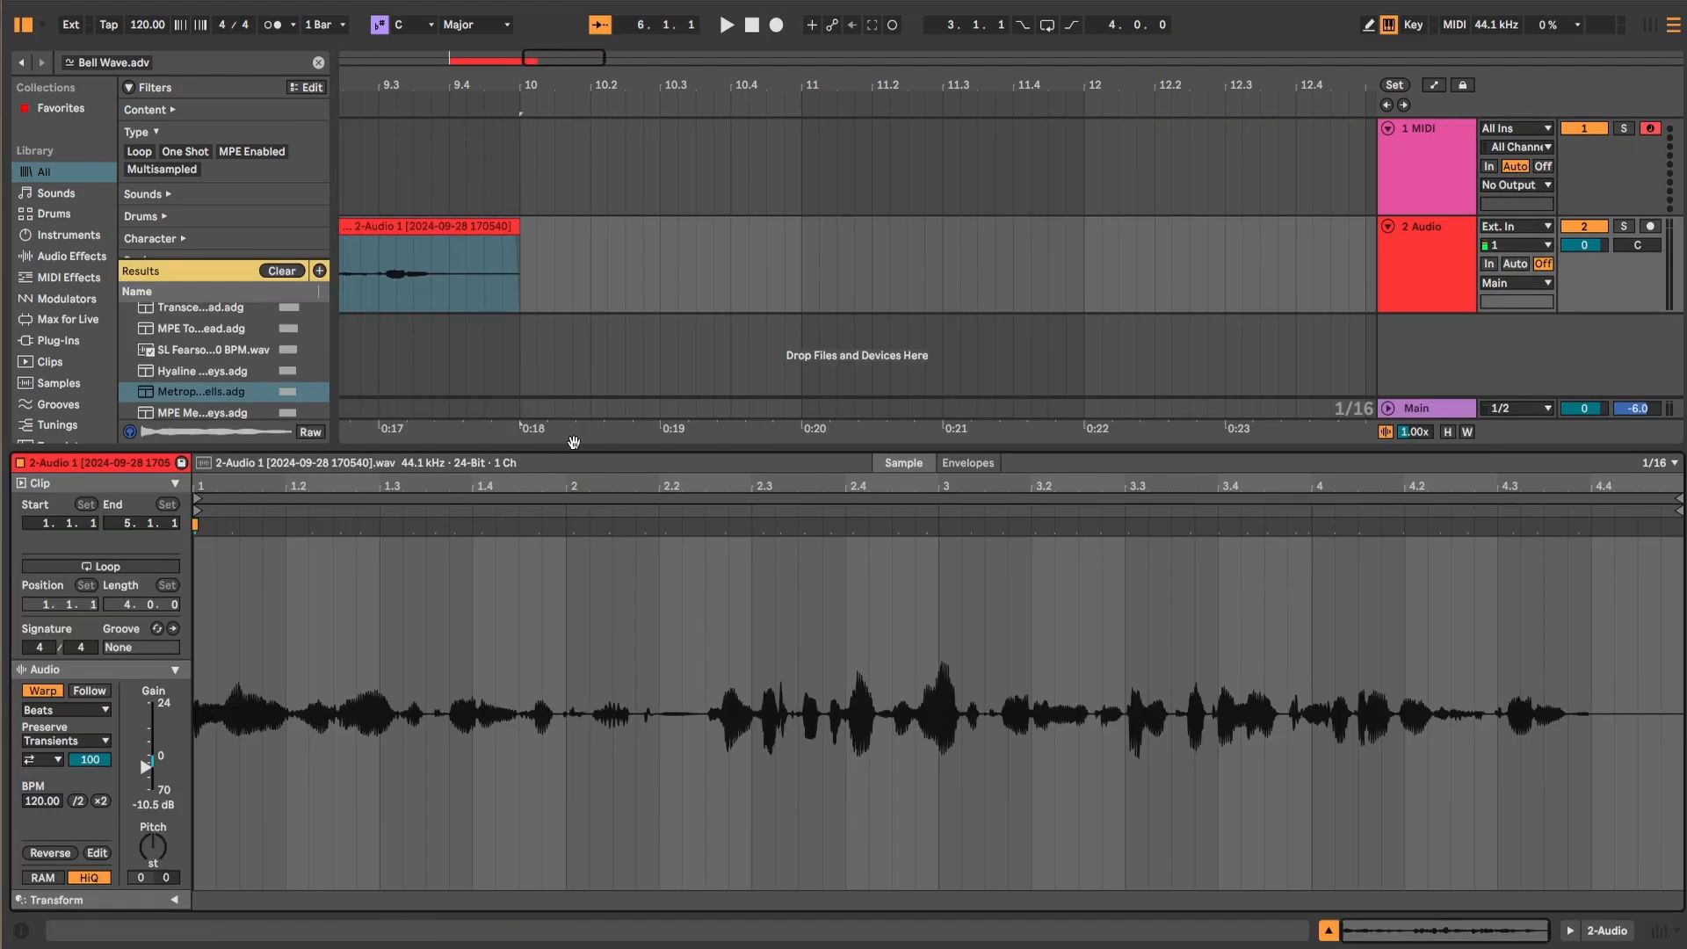
pyautogui.moveTo(574, 442); pyautogui.dragTo(566, 259)
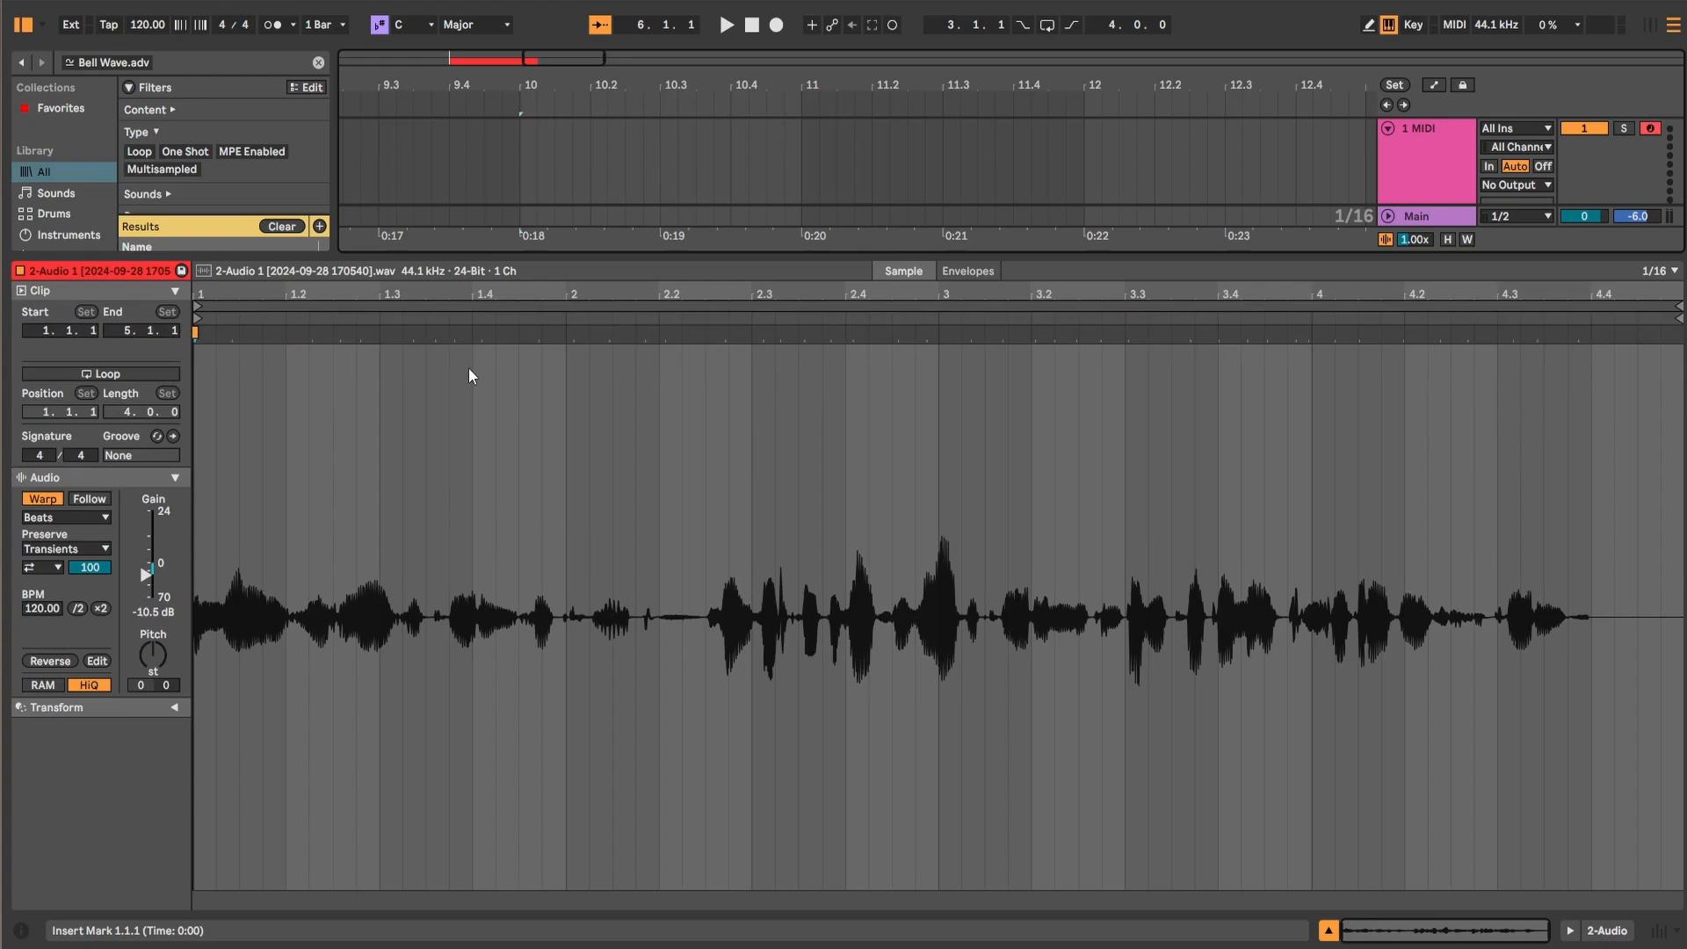
pyautogui.moveTo(482, 333)
pyautogui.mouseDown()
pyautogui.moveTo(429, 332)
pyautogui.moveTo(777, 332)
pyautogui.moveTo(520, 332)
pyautogui.mouseUp()
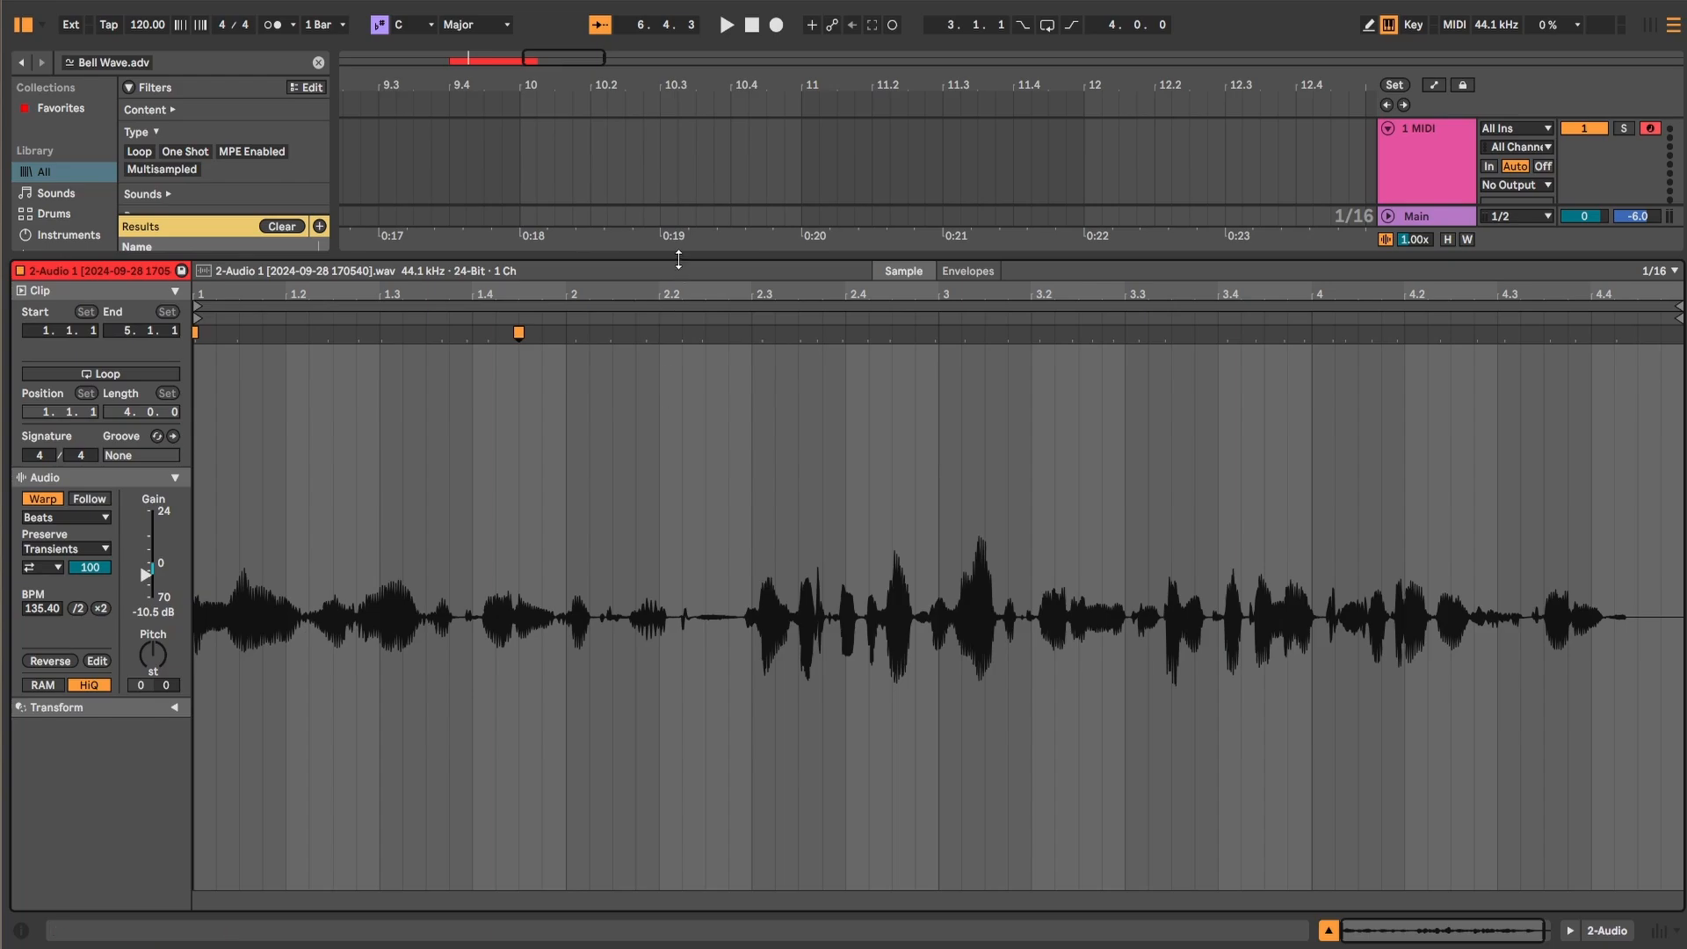
pyautogui.moveTo(678, 261); pyautogui.dragTo(670, 600)
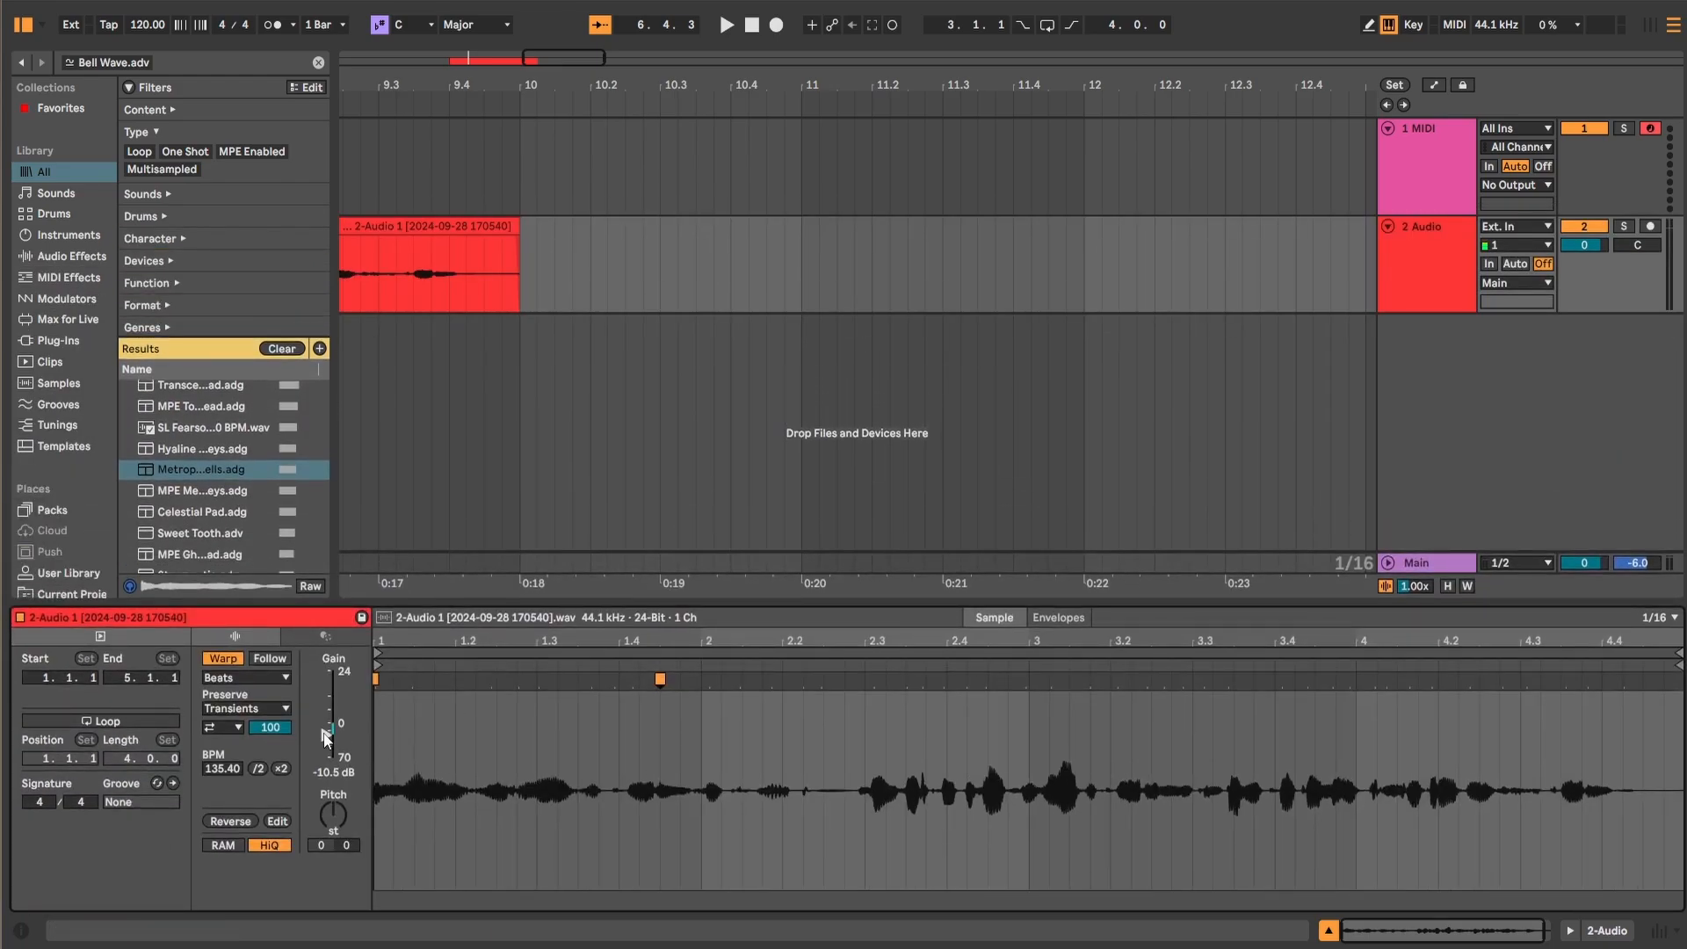
pyautogui.moveTo(325, 736); pyautogui.dragTo(326, 728)
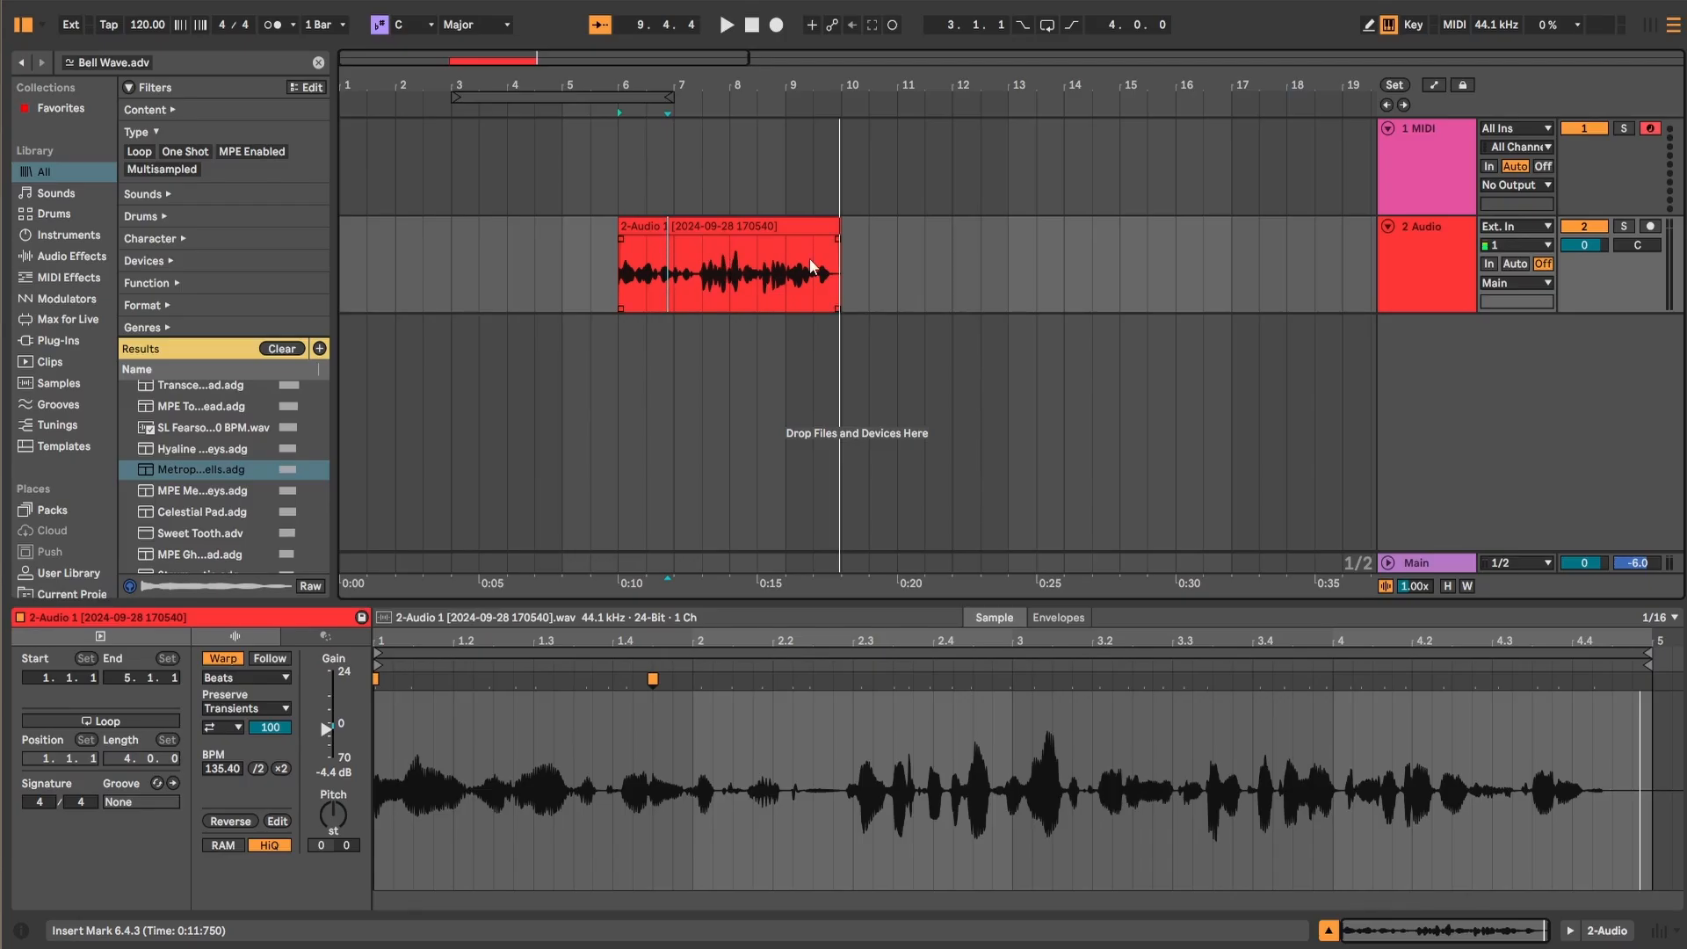
# Step: Delete the audio track and clear the Bell Wave similarity search from the browser
pyautogui.click(1425, 251)
pyautogui.press('Delete')
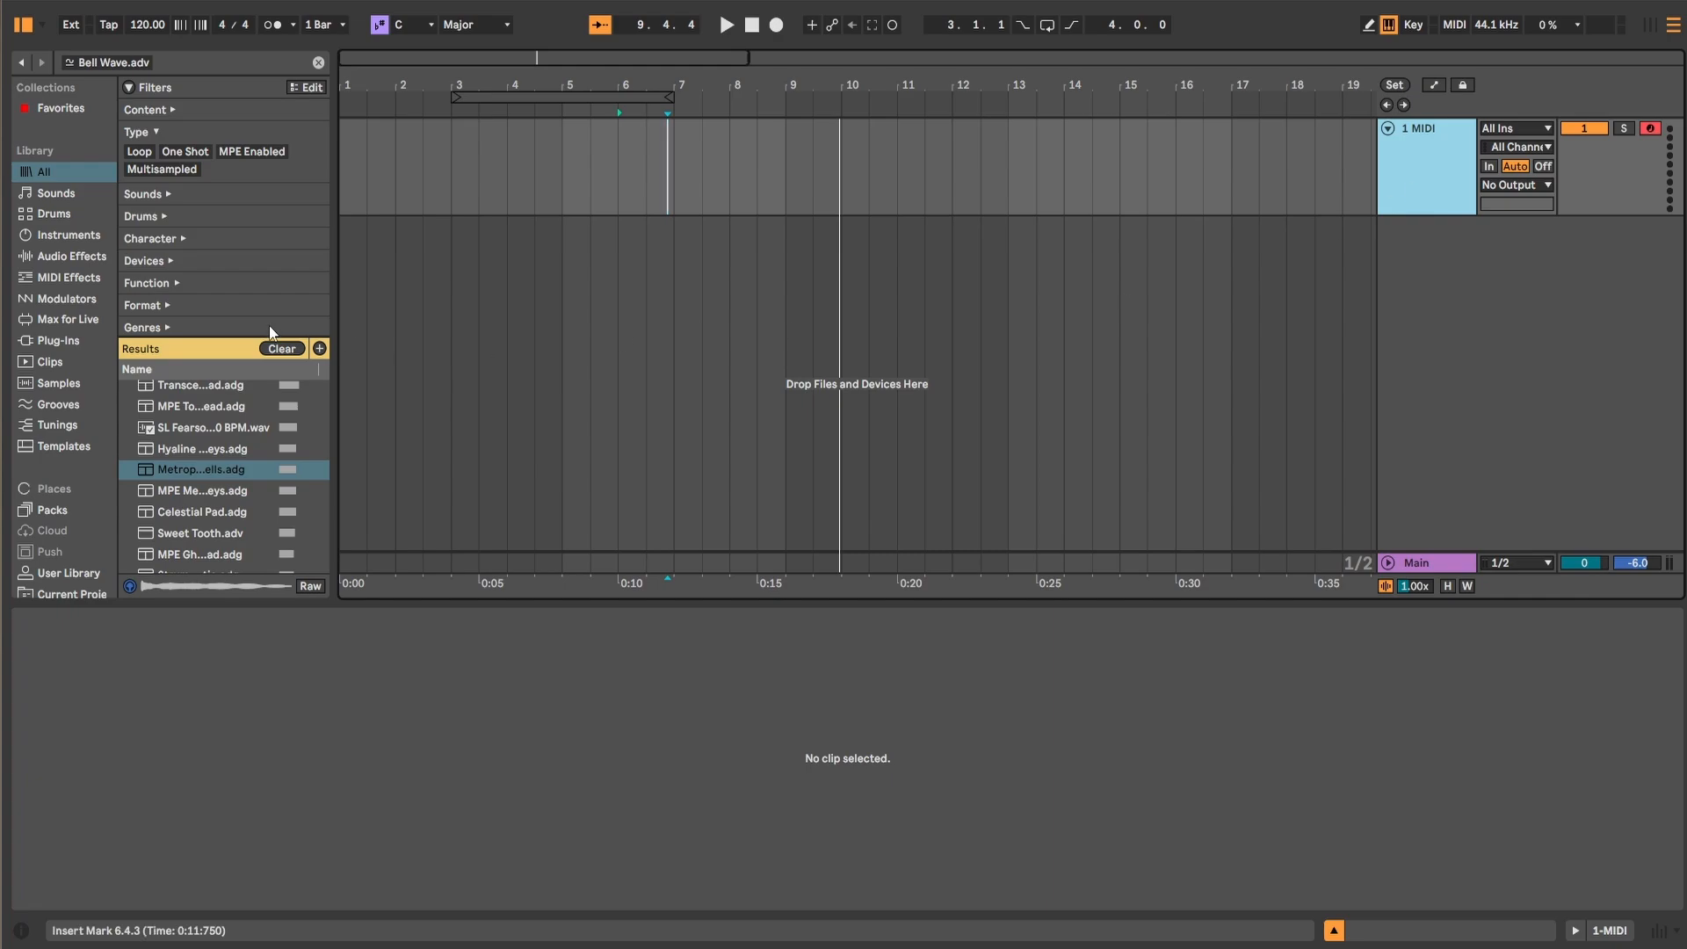
pyautogui.click(60, 258)
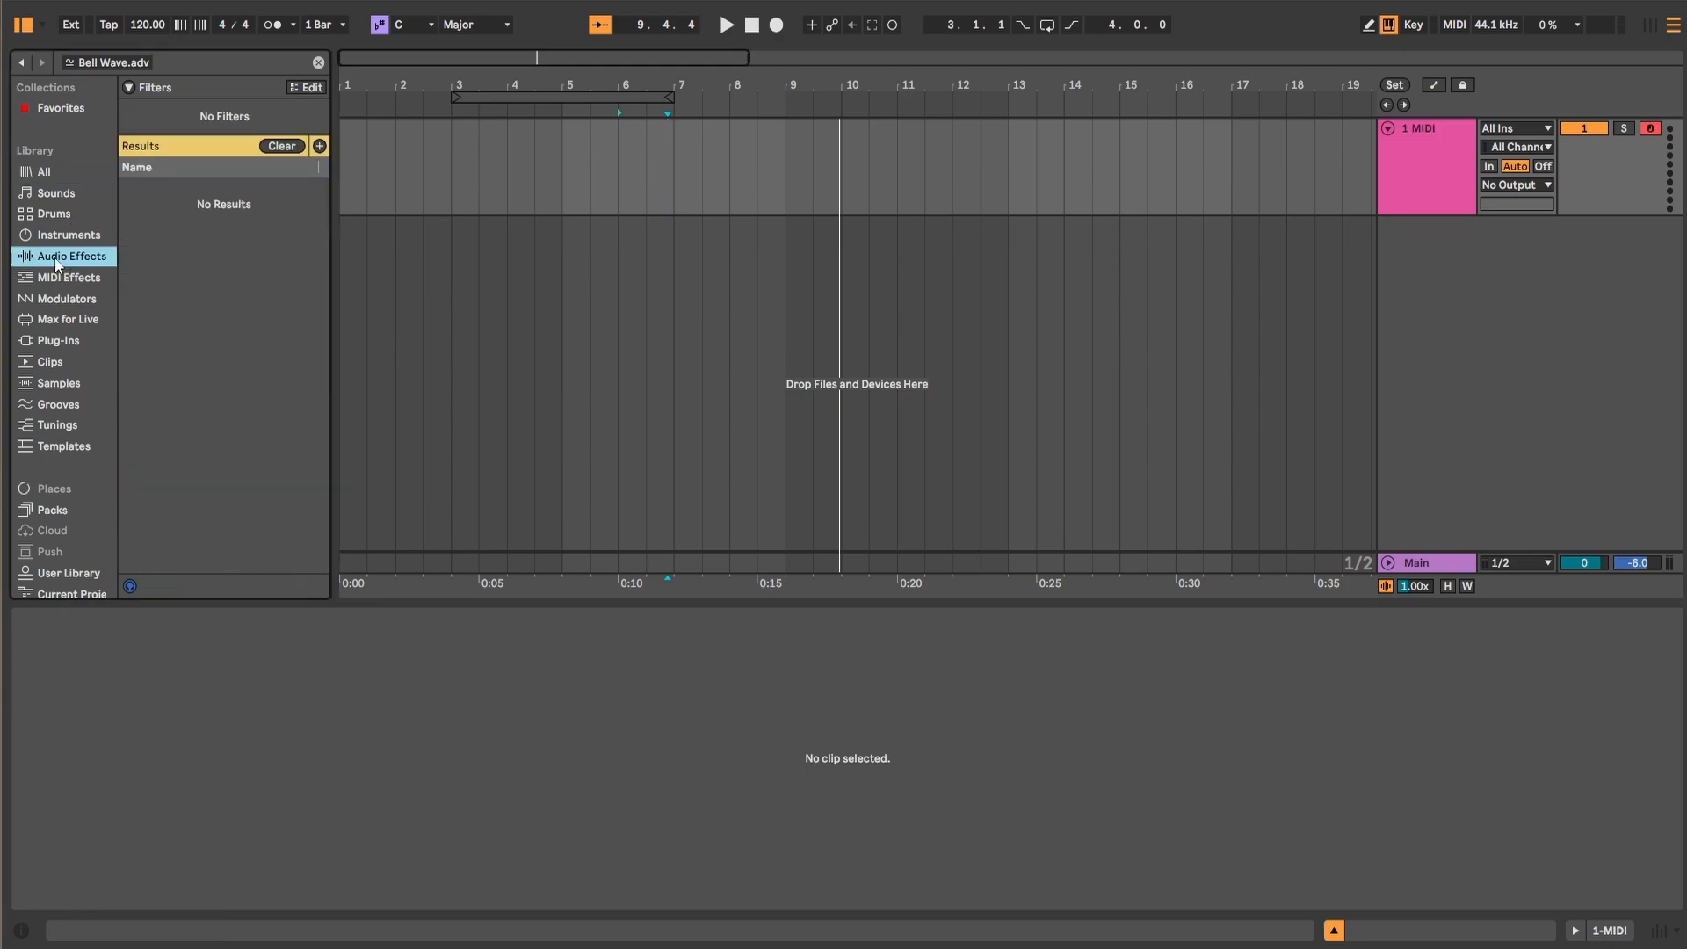
pyautogui.click(318, 62)
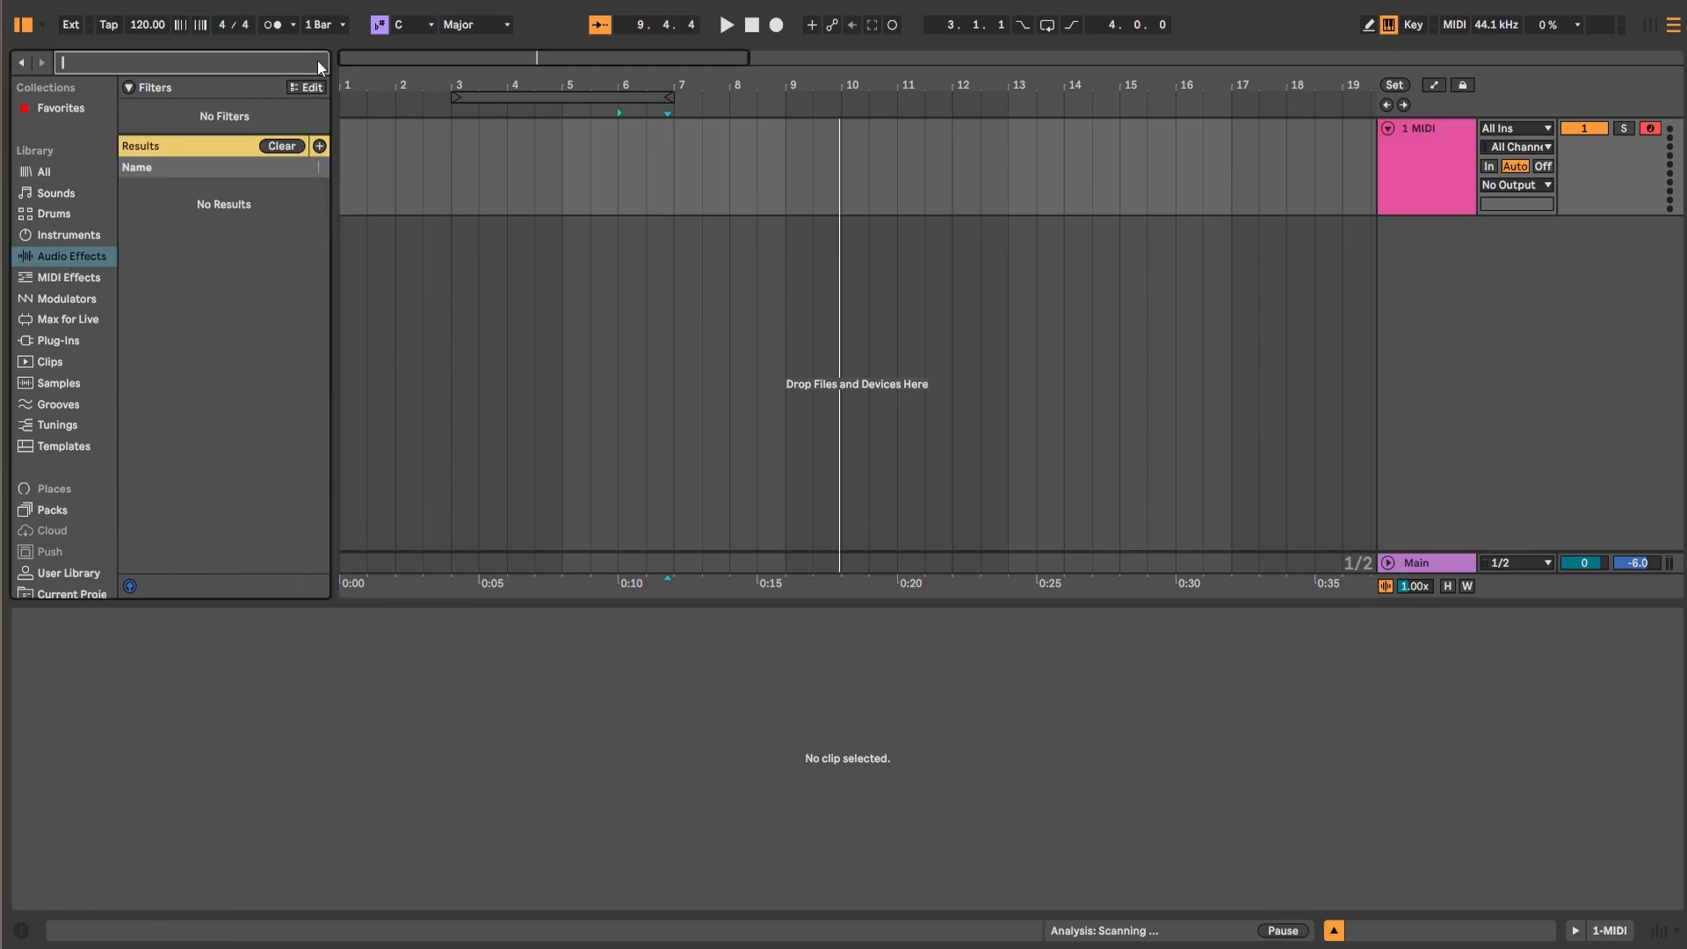
# Step: Load an empty Drum Rack onto its own new track, expanded, and delete the empty MIDI track
pyautogui.click(55, 216)
pyautogui.moveTo(163, 304); pyautogui.dragTo(578, 265)
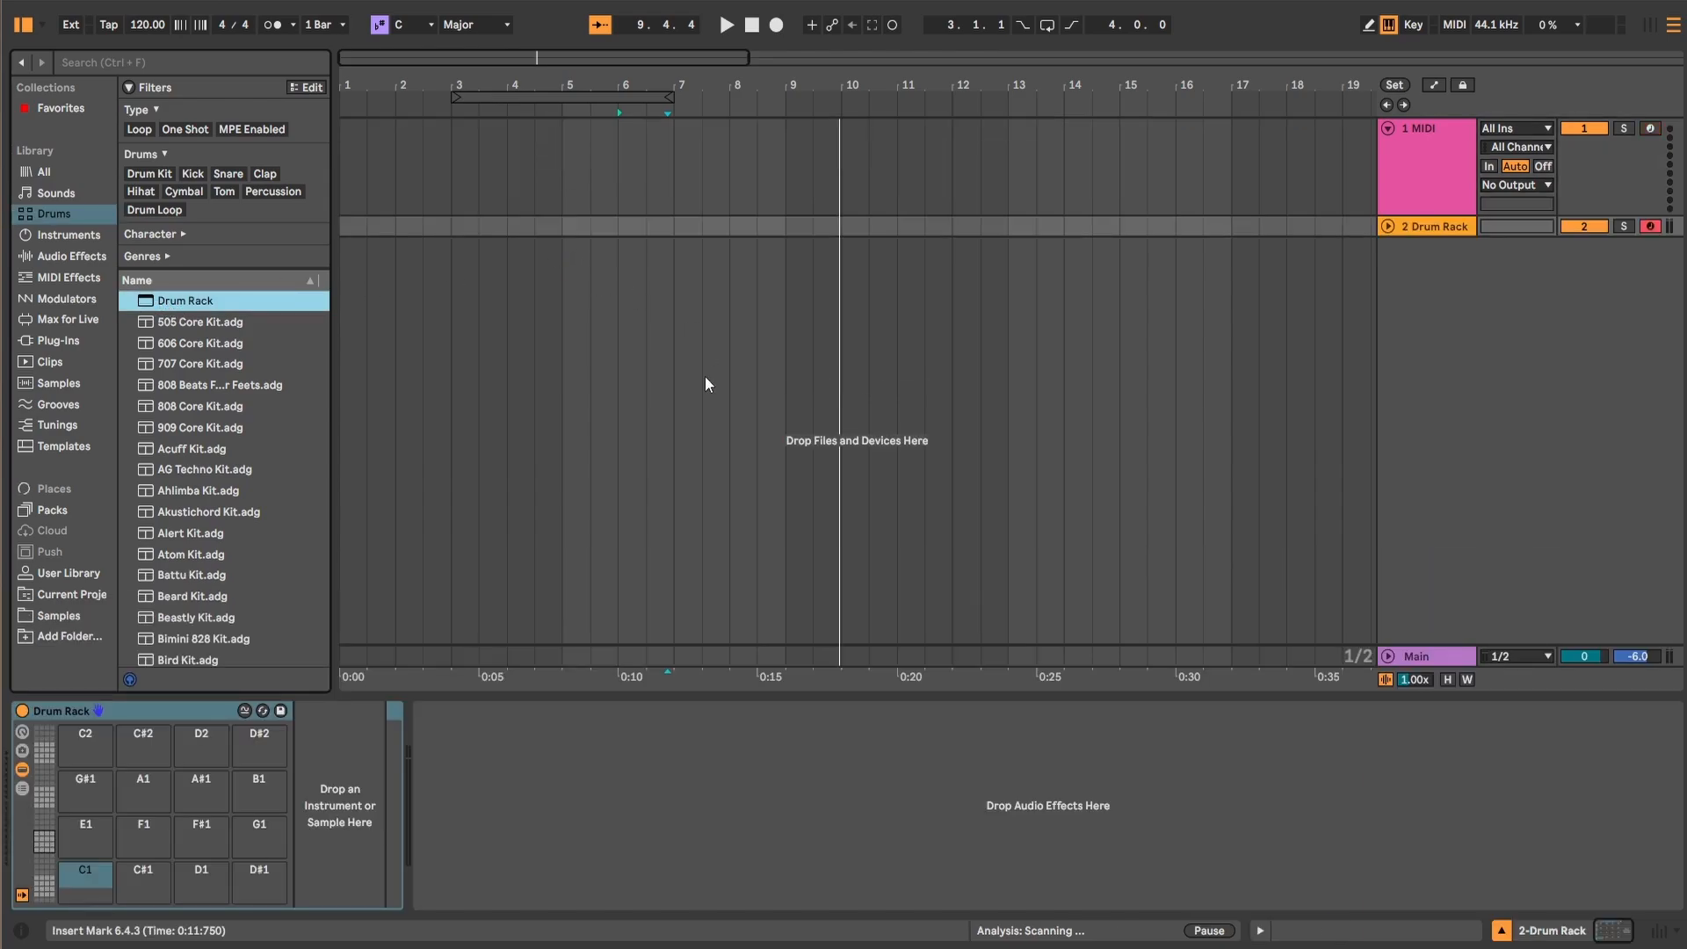
pyautogui.click(1442, 159)
pyautogui.press('Delete')
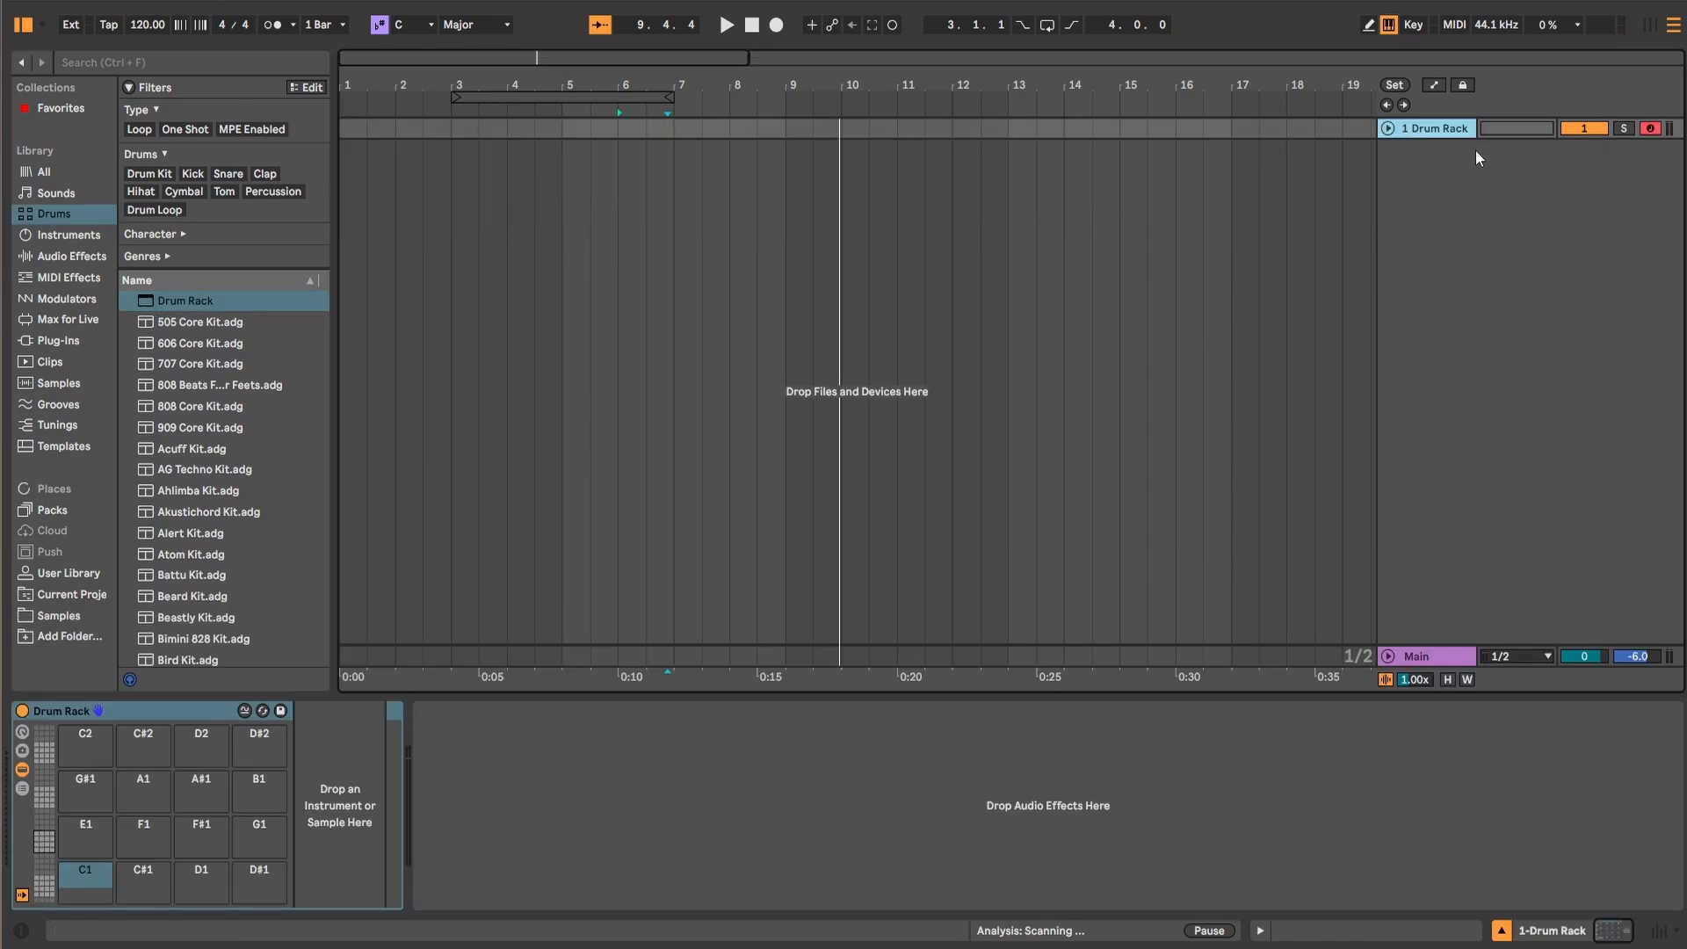
pyautogui.click(1388, 129)
# Step: Insert a return track, expand it, and try the Drum Rack track's send A control
pyautogui.rightClick(1451, 316)
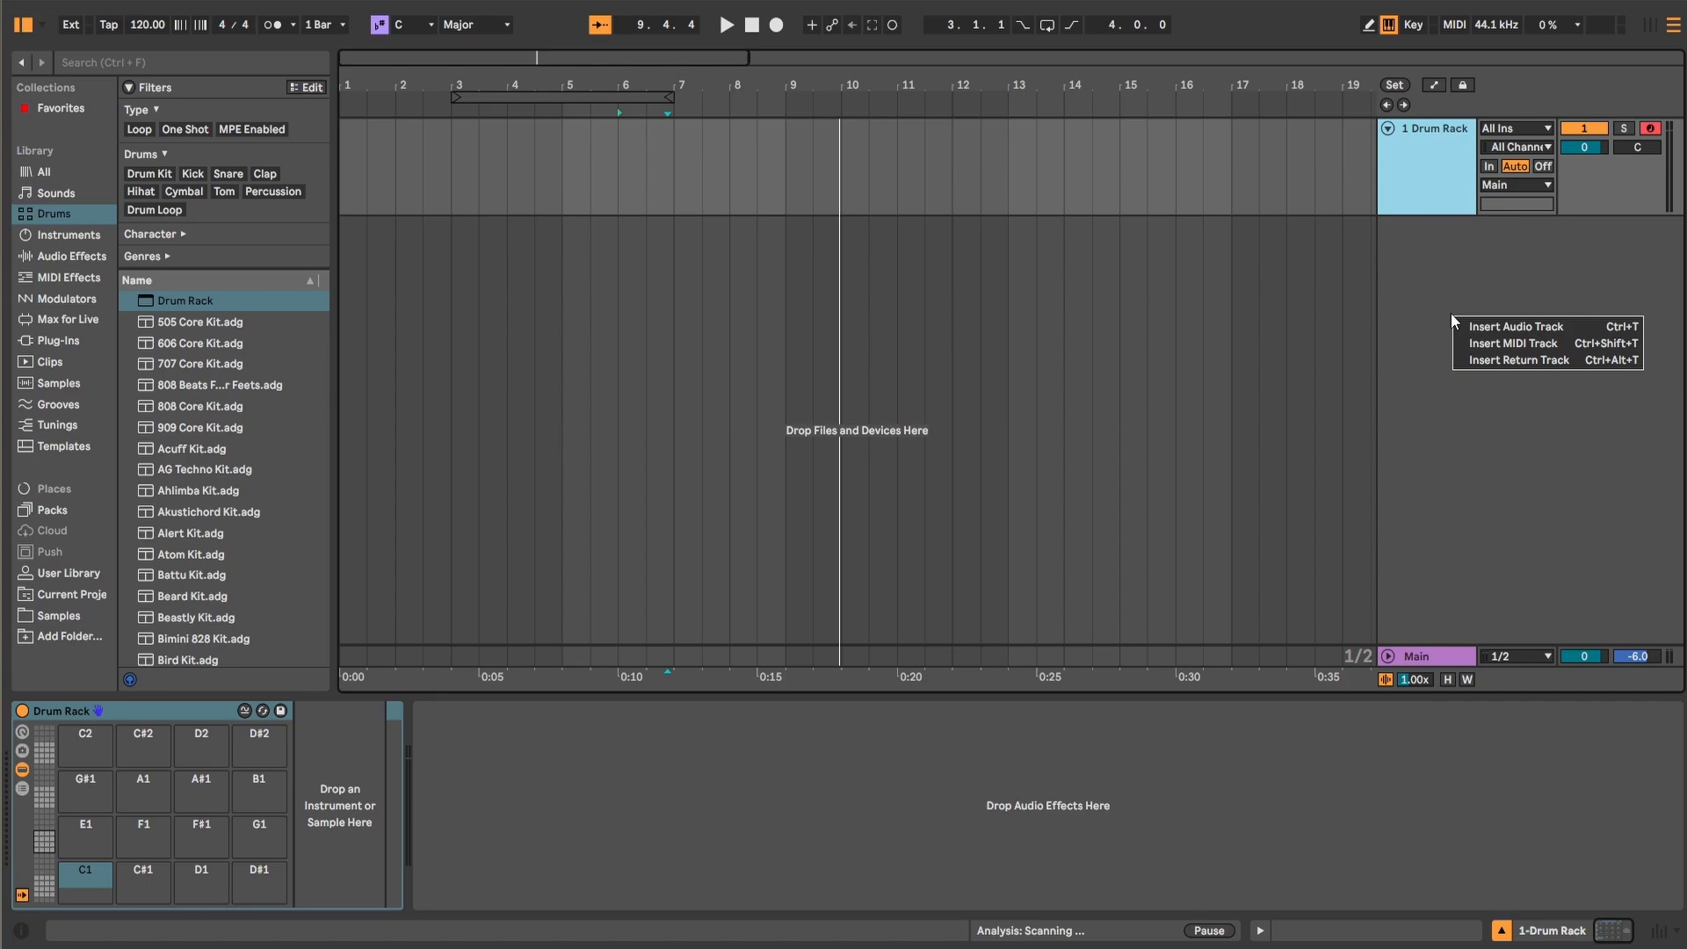
pyautogui.click(1523, 367)
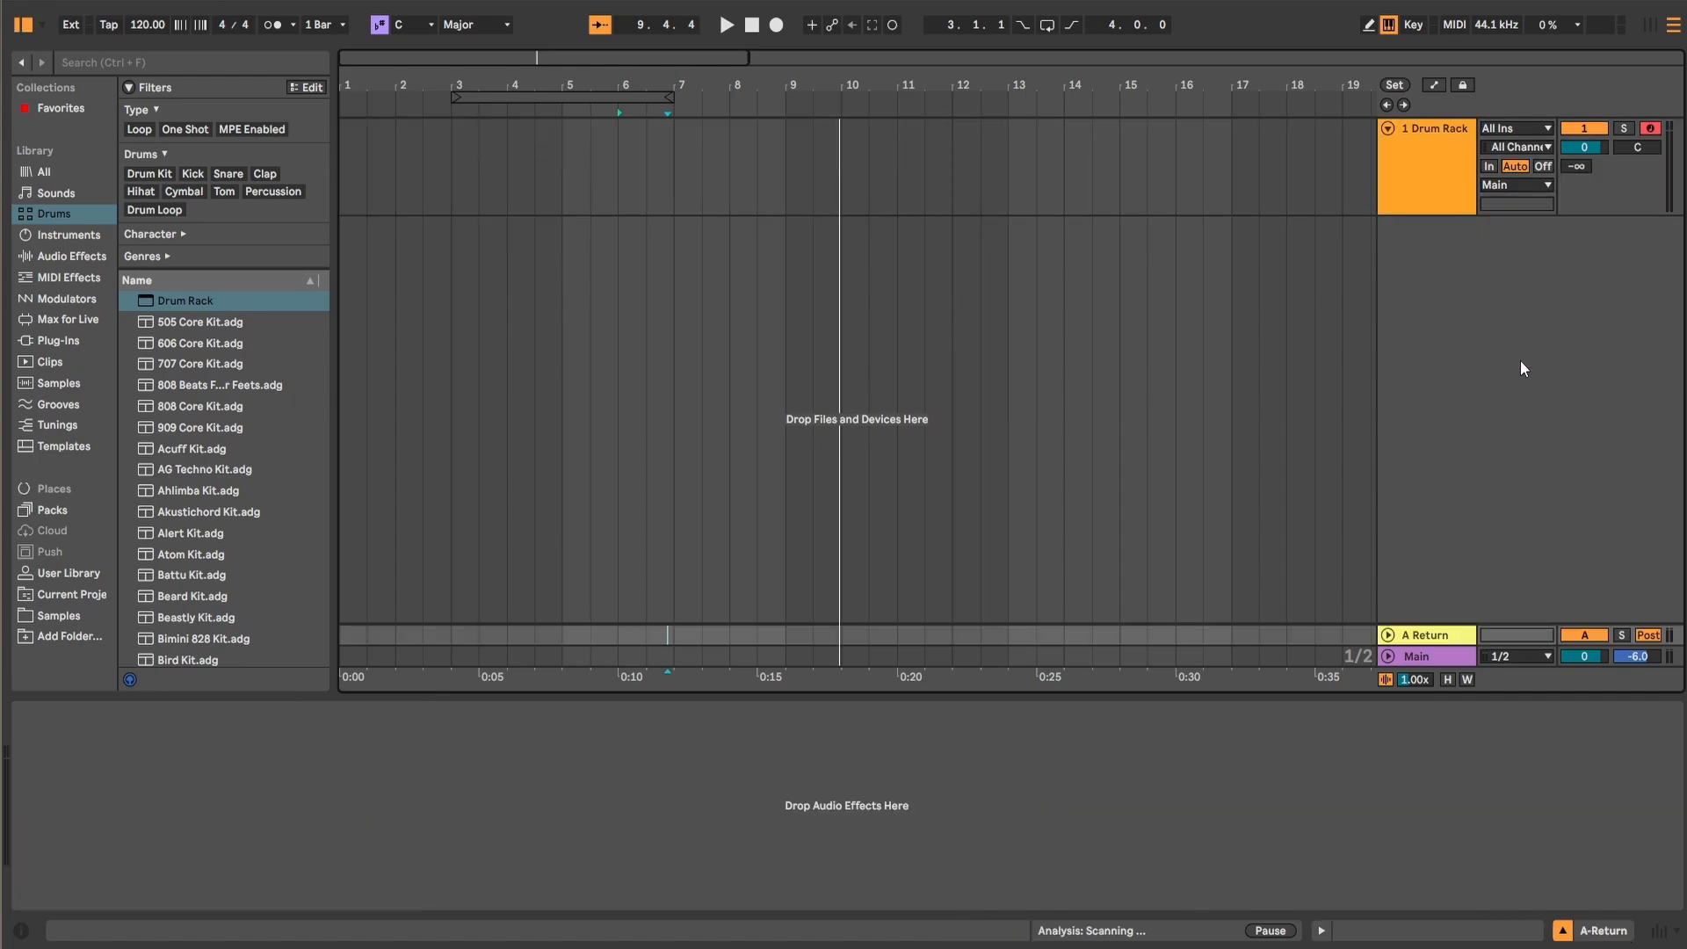
pyautogui.click(1388, 634)
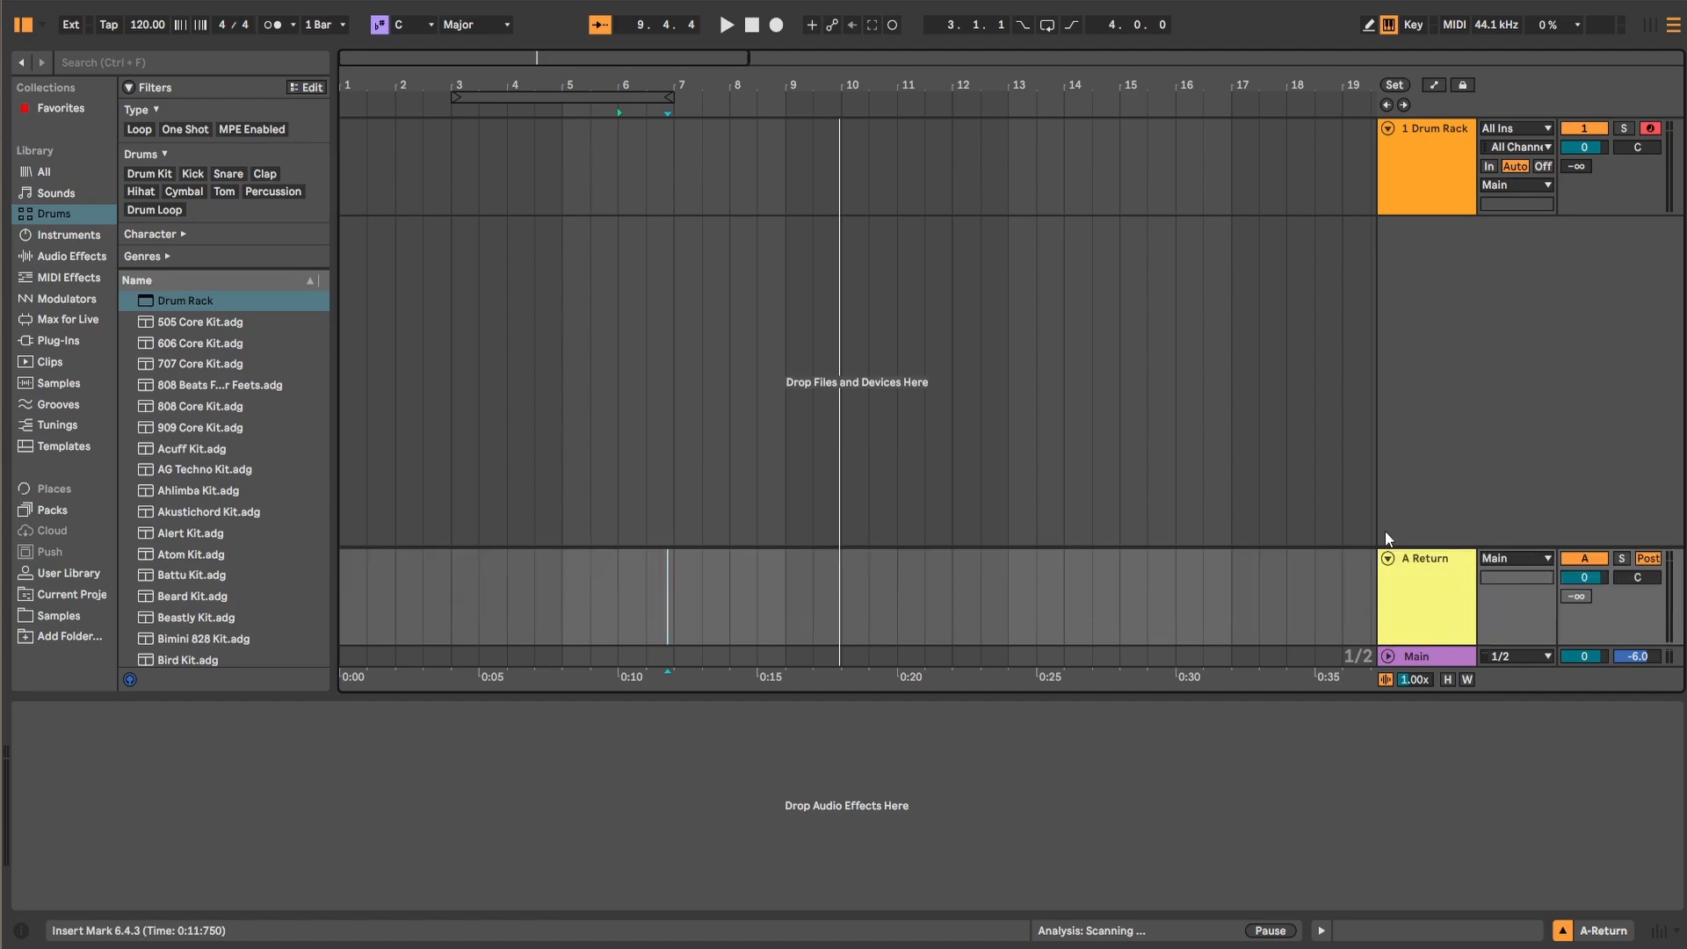
pyautogui.click(1594, 172)
pyautogui.moveTo(1571, 167)
pyautogui.mouseDown()
pyautogui.moveTo(1571, 79)
pyautogui.moveTo(1571, 167)
pyautogui.mouseUp()
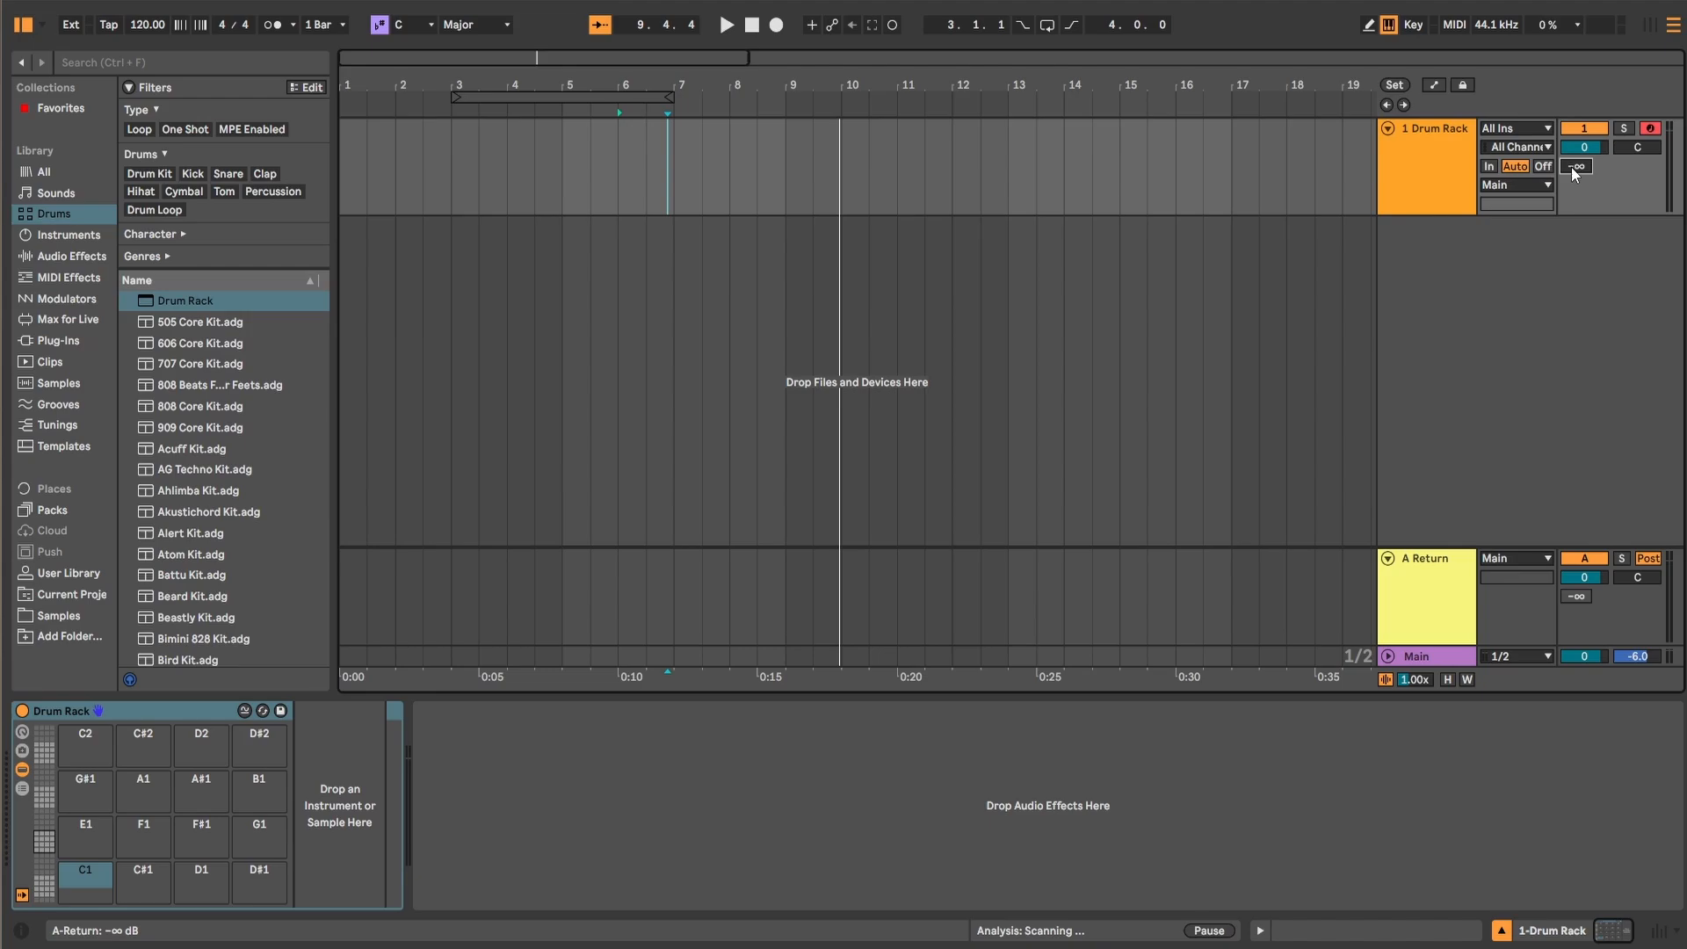
# Step: Insert an audio track below the Drum Rack track and try its send A control
pyautogui.click(1442, 179)
pyautogui.rightClick(1424, 342)
pyautogui.click(1488, 353)
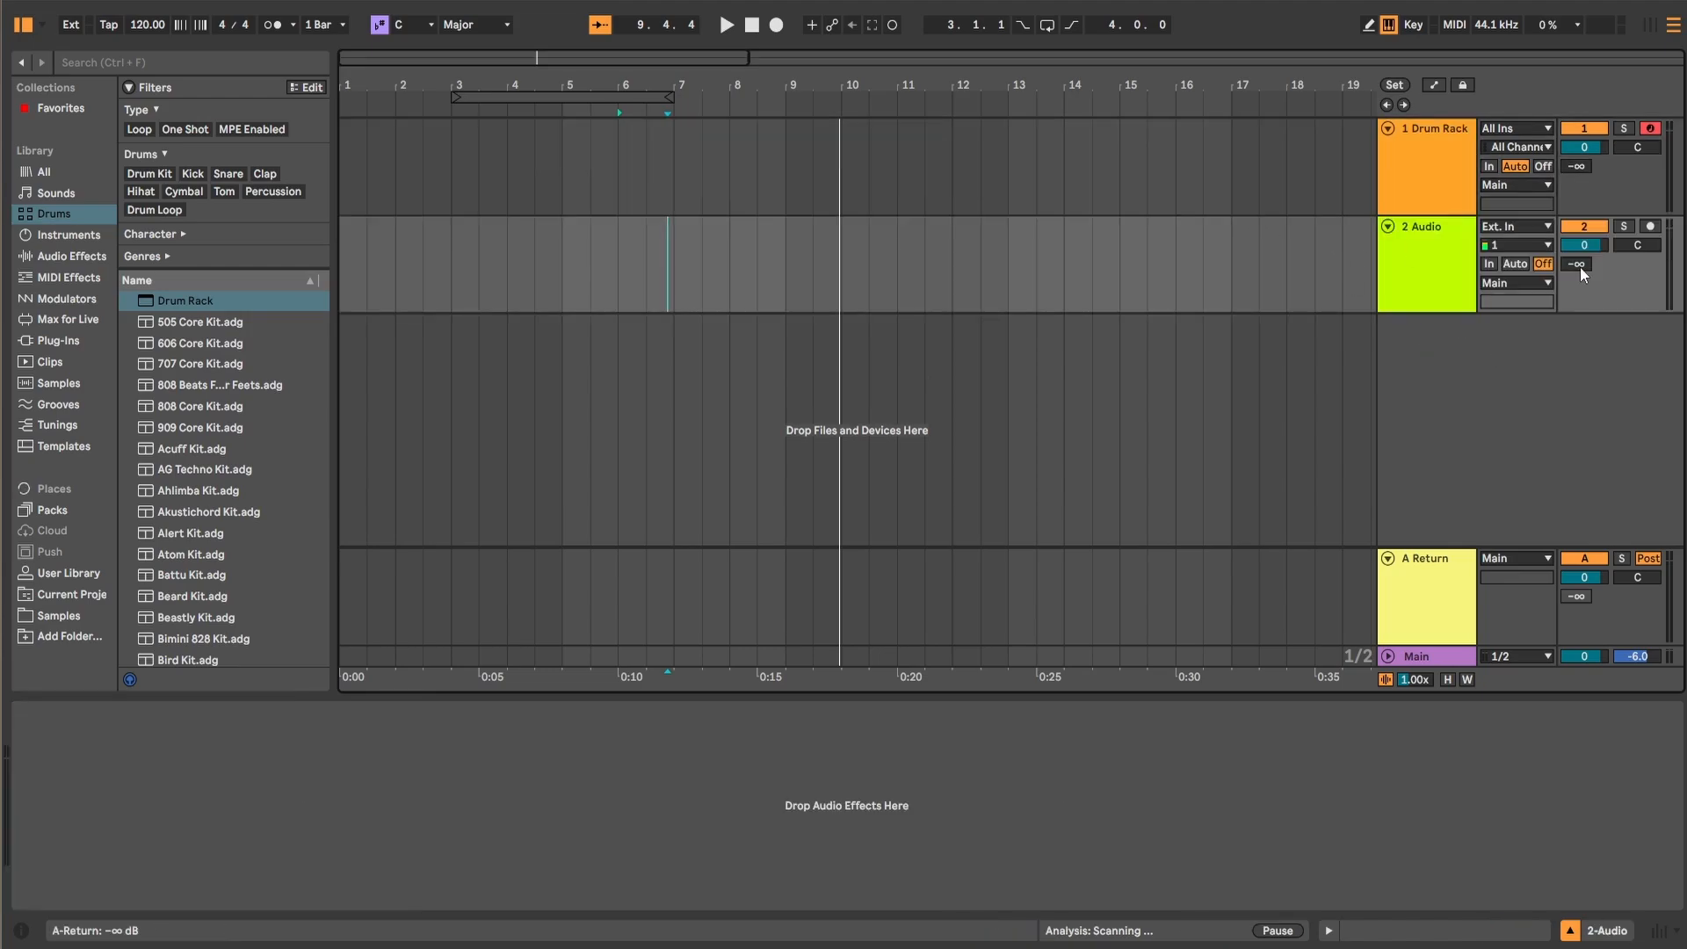
pyautogui.moveTo(1576, 265)
pyautogui.mouseDown()
pyautogui.moveTo(1576, 202)
pyautogui.moveTo(1576, 281)
pyautogui.mouseUp()
# Step: Insert a second return track and try the audio track's send B control
pyautogui.rightClick(1429, 477)
pyautogui.click(1468, 521)
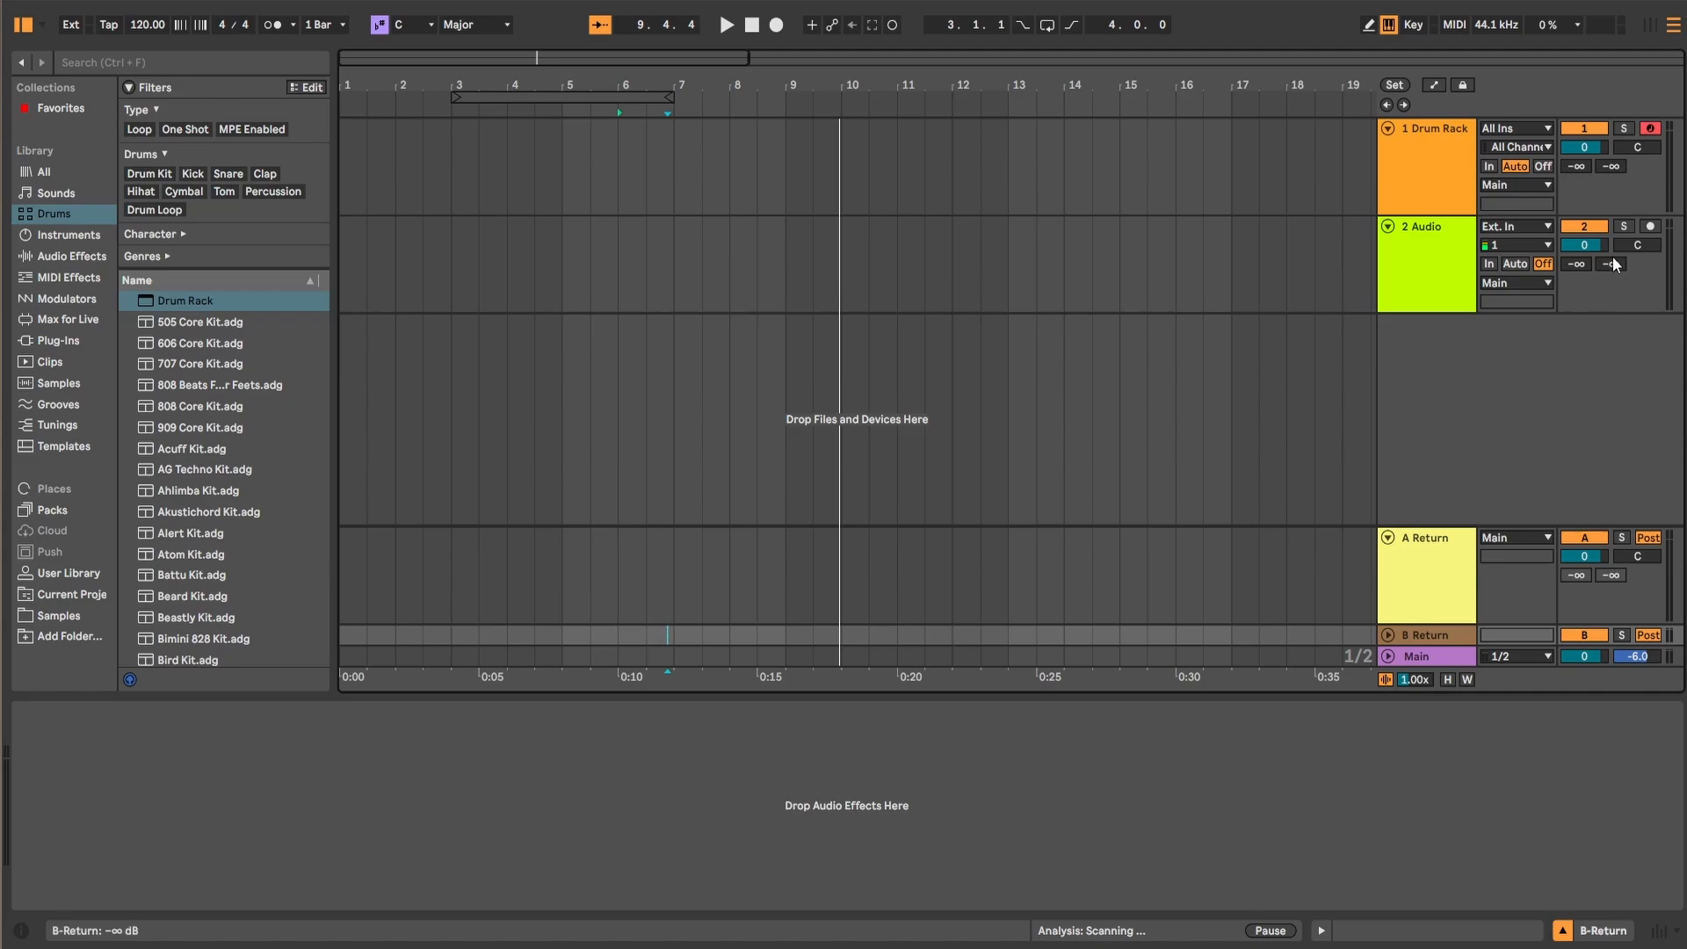
pyautogui.moveTo(1610, 265)
pyautogui.mouseDown()
pyautogui.moveTo(1610, 233)
pyautogui.moveTo(1607, 274)
pyautogui.mouseUp()
# Step: Delete the first return track and set the audio track's send to the remaining return to -24.0 dB
pyautogui.click(1420, 532)
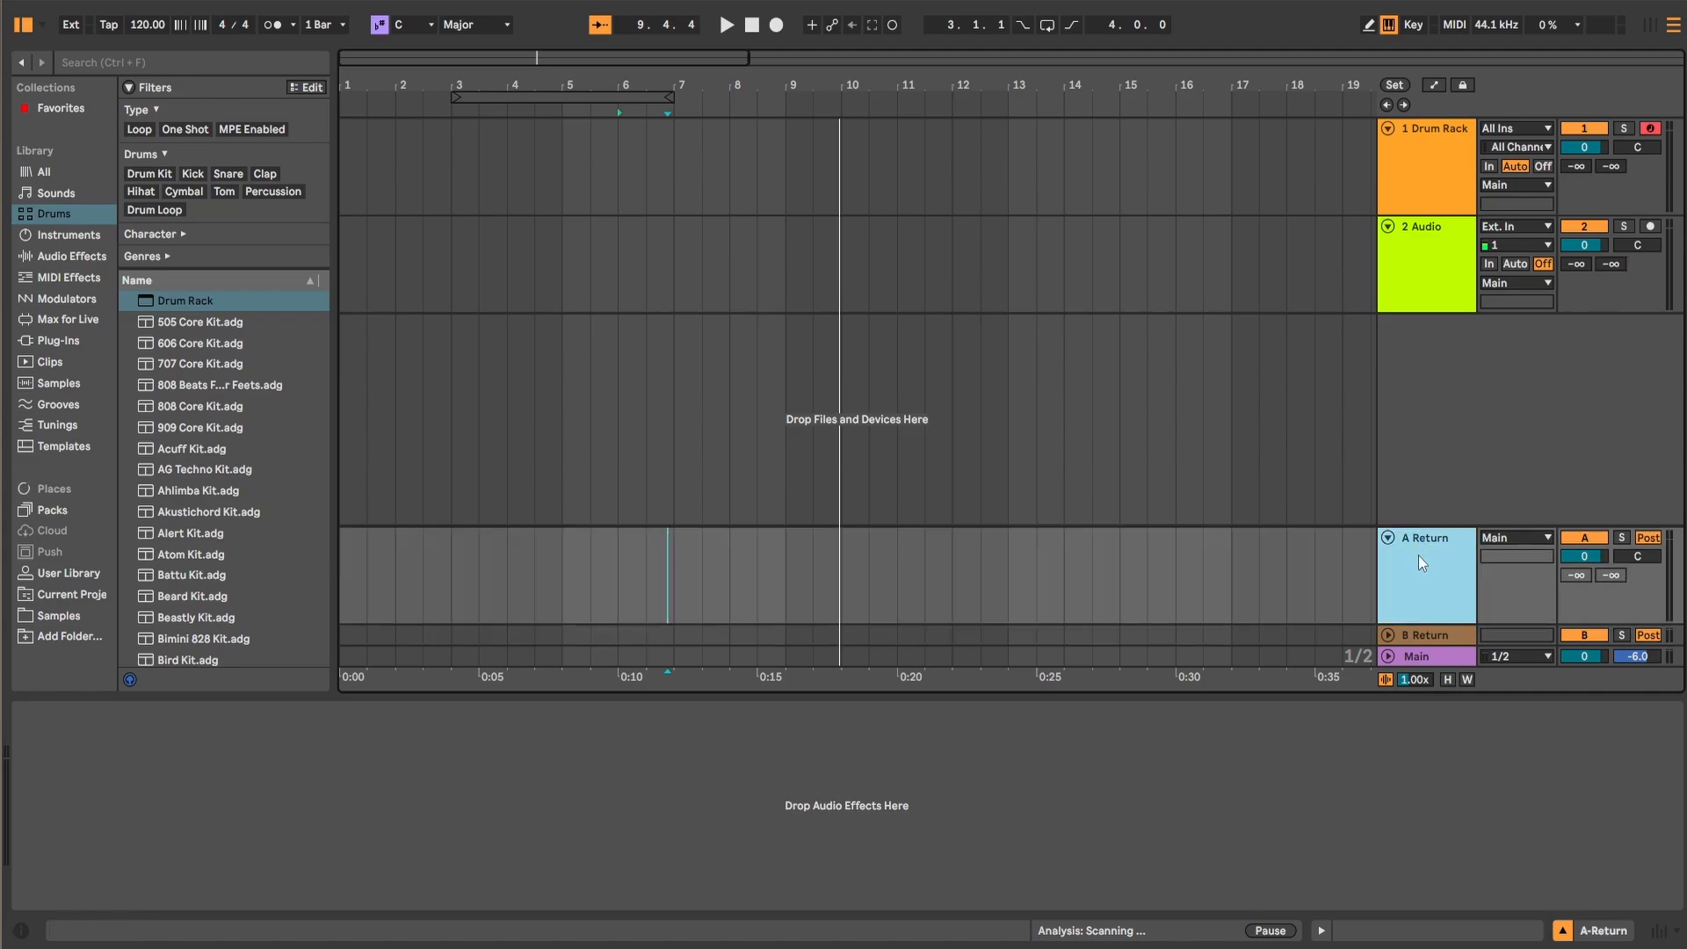
pyautogui.press('Delete')
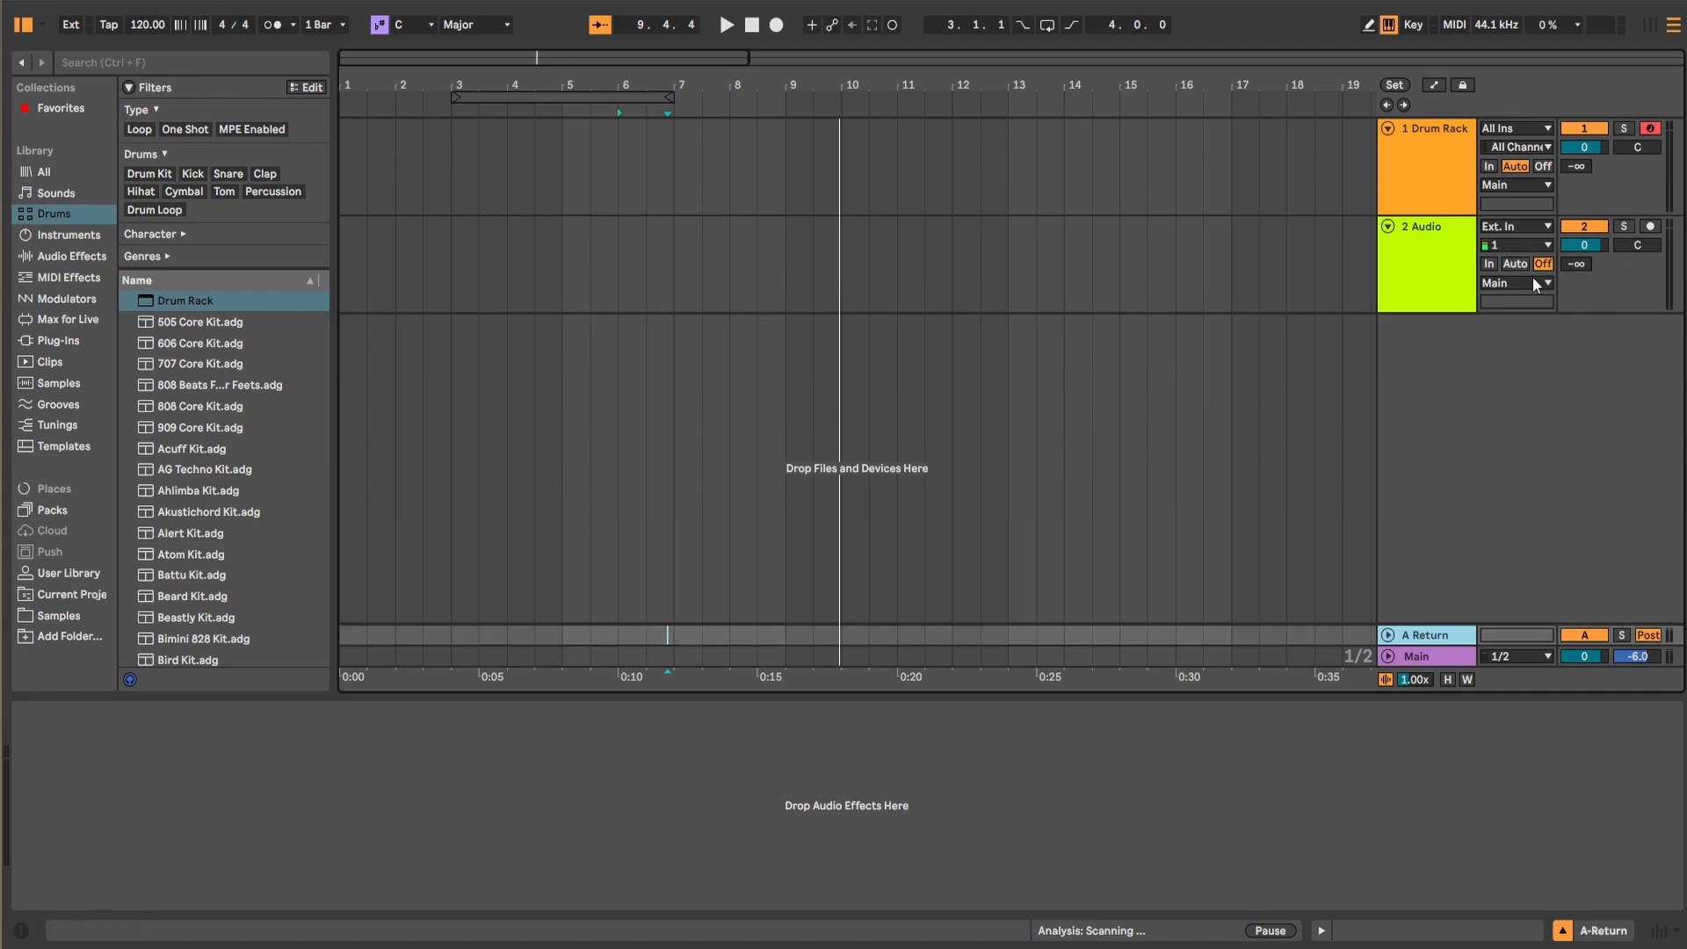
pyautogui.click(1387, 634)
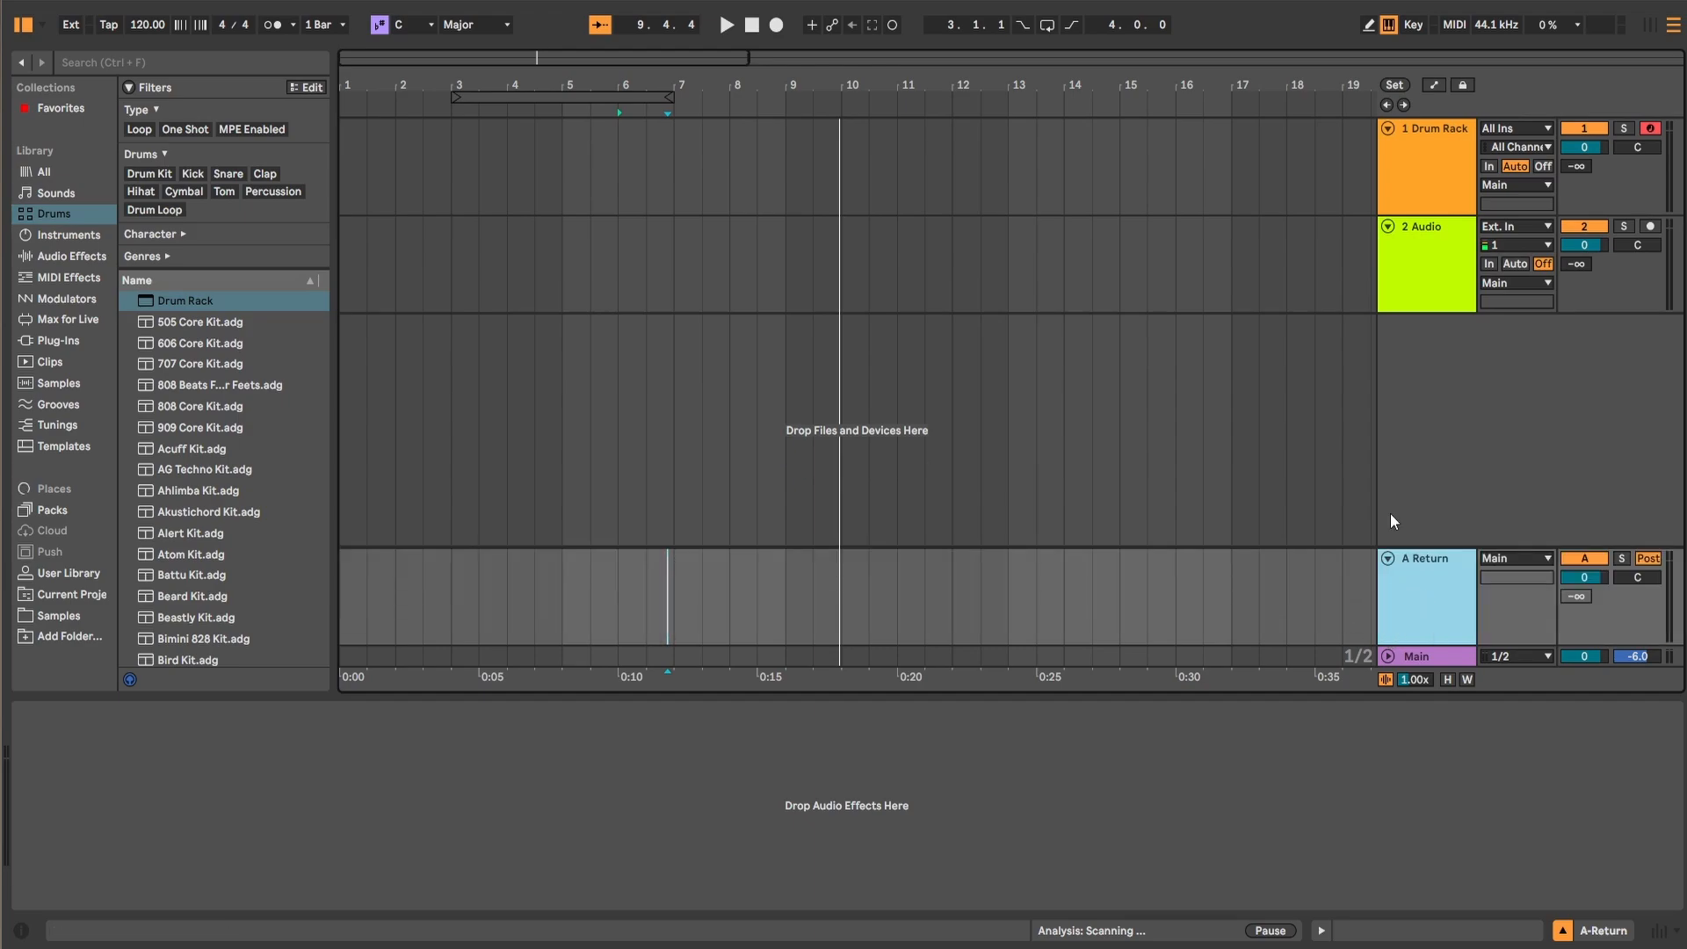
pyautogui.moveTo(1575, 263); pyautogui.dragTo(1575, 334)
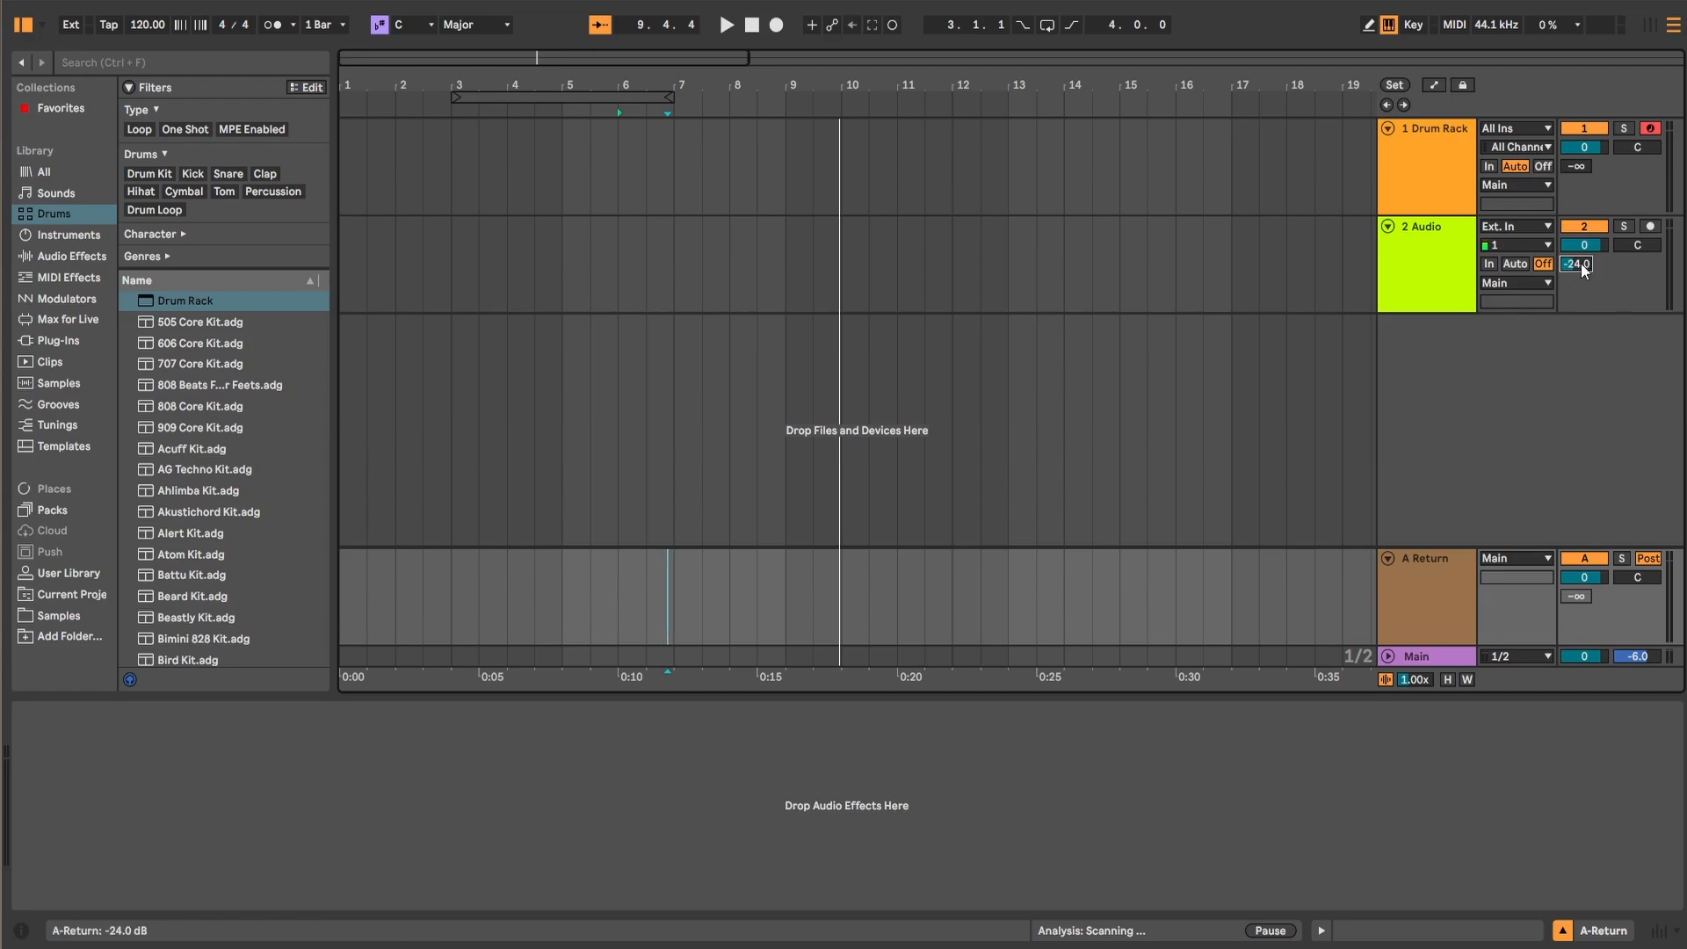
# Step: Delete the remaining return track and the audio track, keeping only the Drum Rack track
pyautogui.click(1438, 559)
pyautogui.press('Delete')
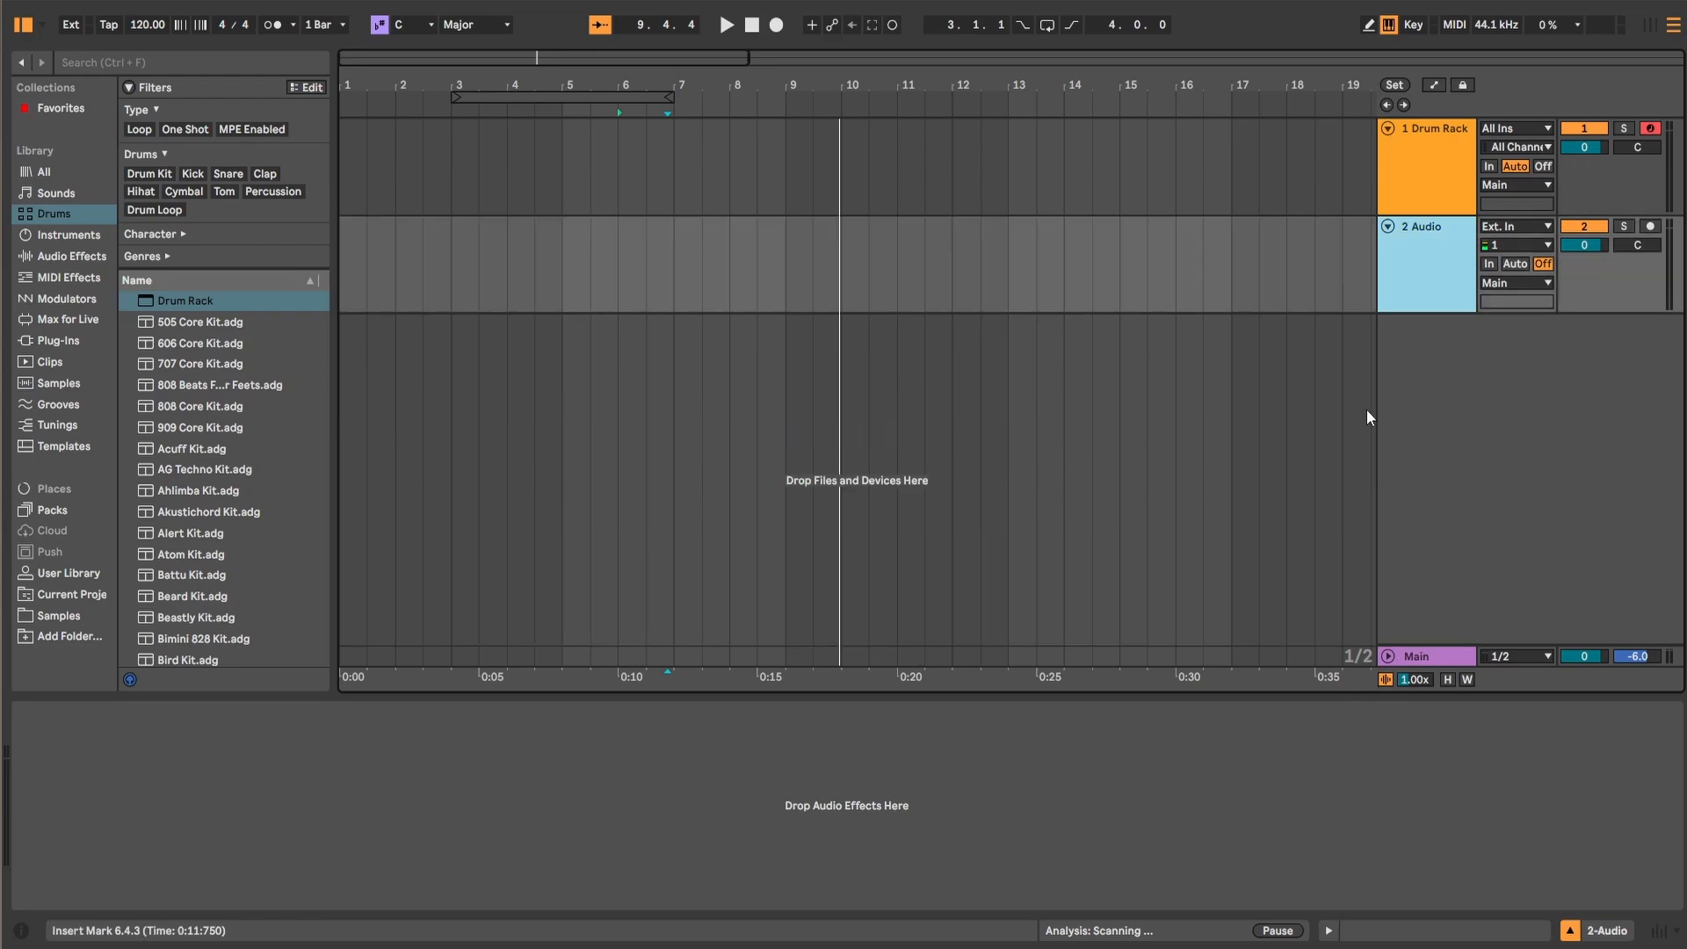
pyautogui.press('Delete')
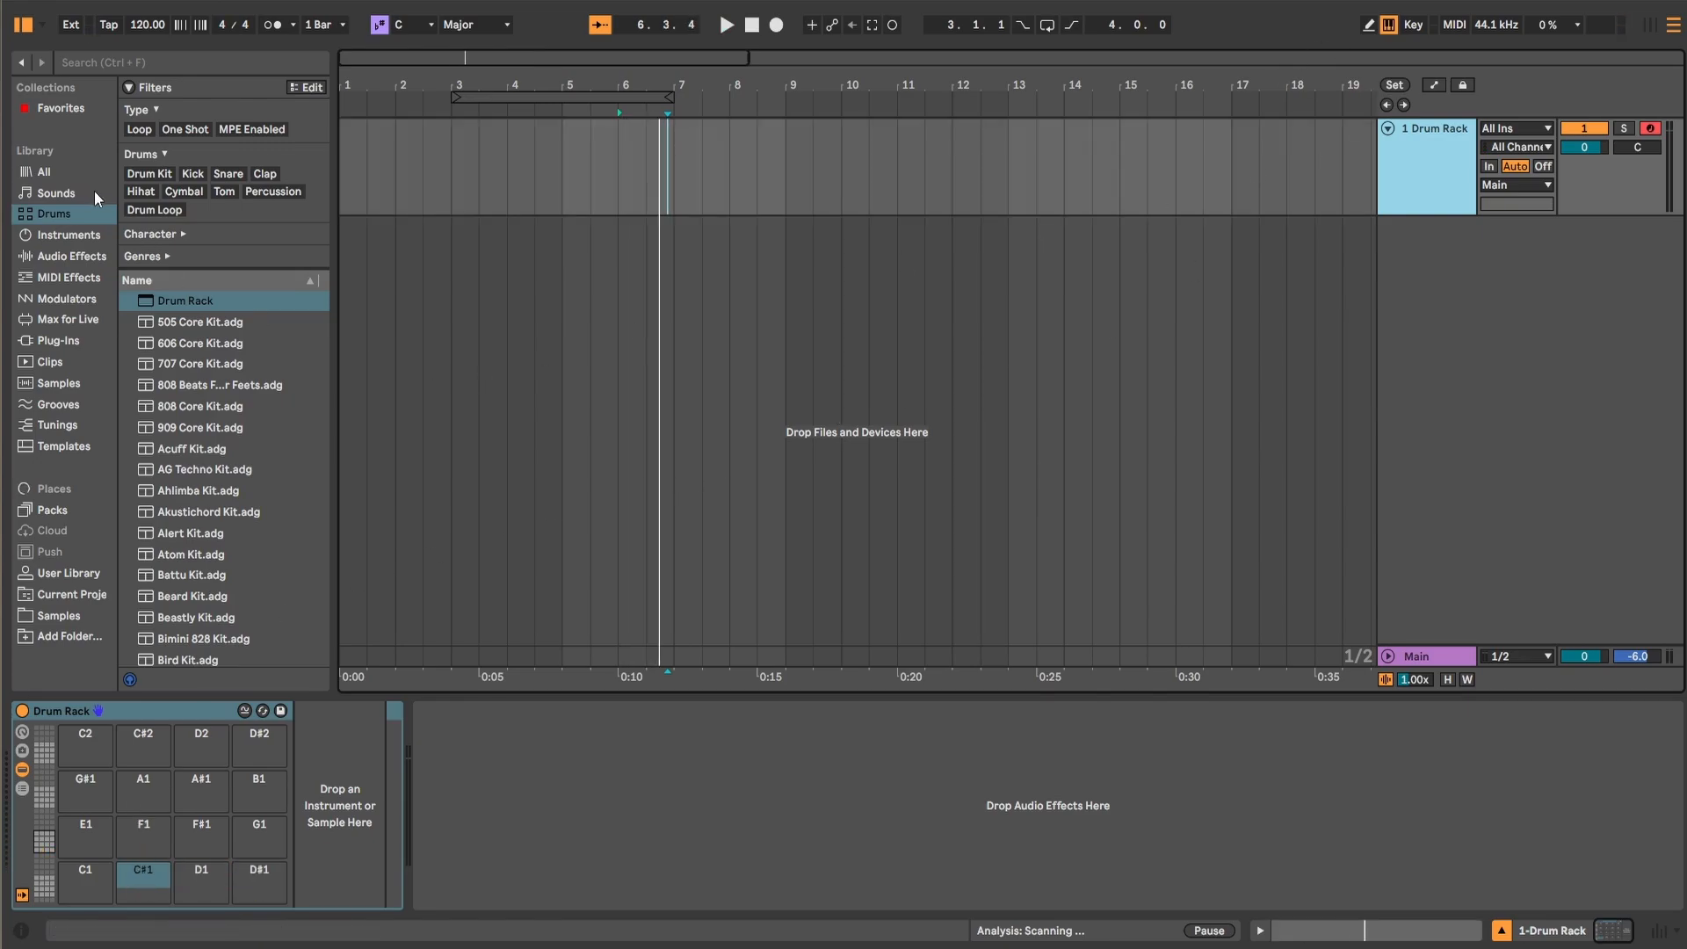
# Step: Add the Samples folder from the Desktop to the browser's places
pyautogui.click(69, 636)
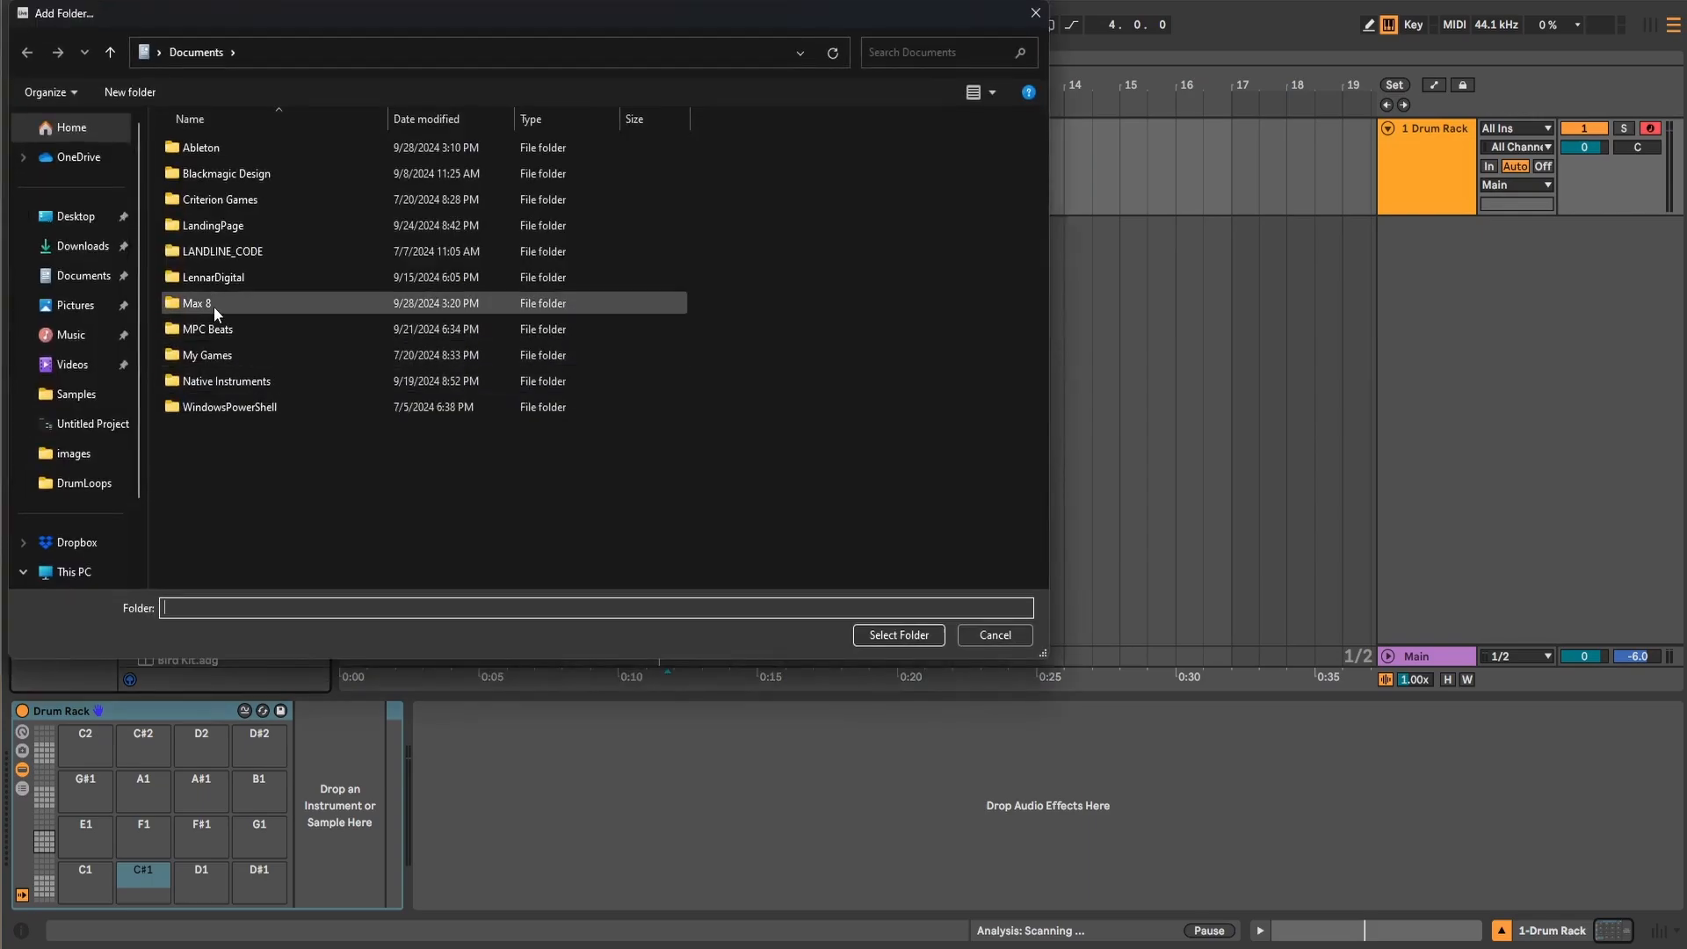
pyautogui.click(76, 216)
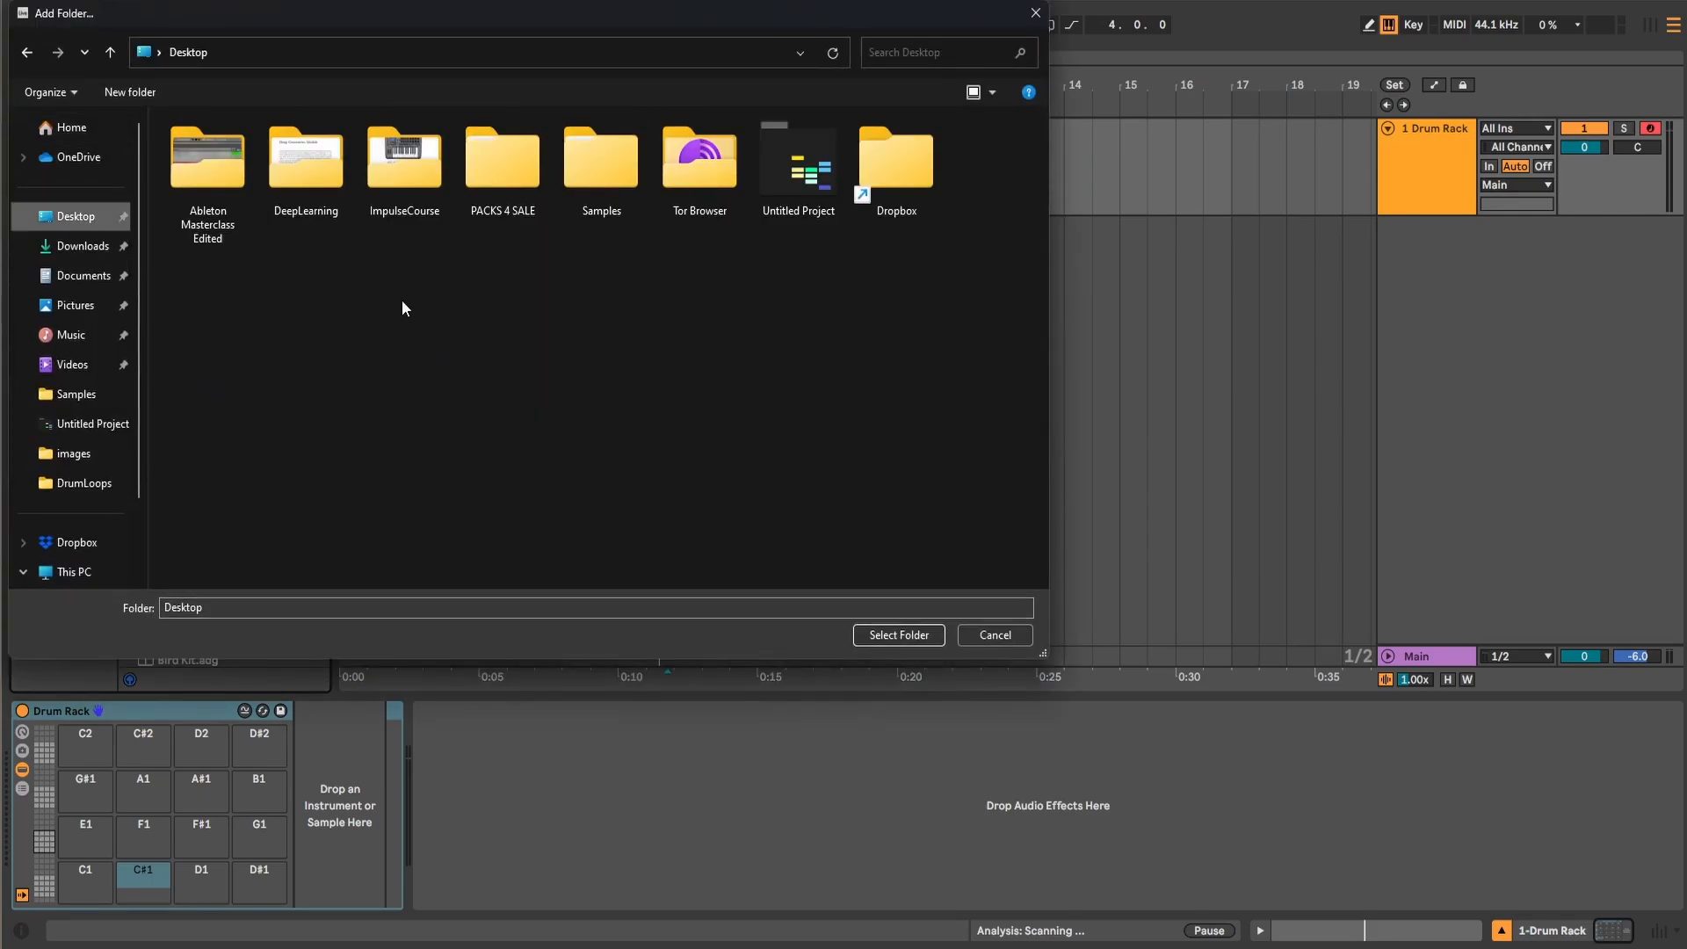
pyautogui.click(591, 180)
pyautogui.click(899, 634)
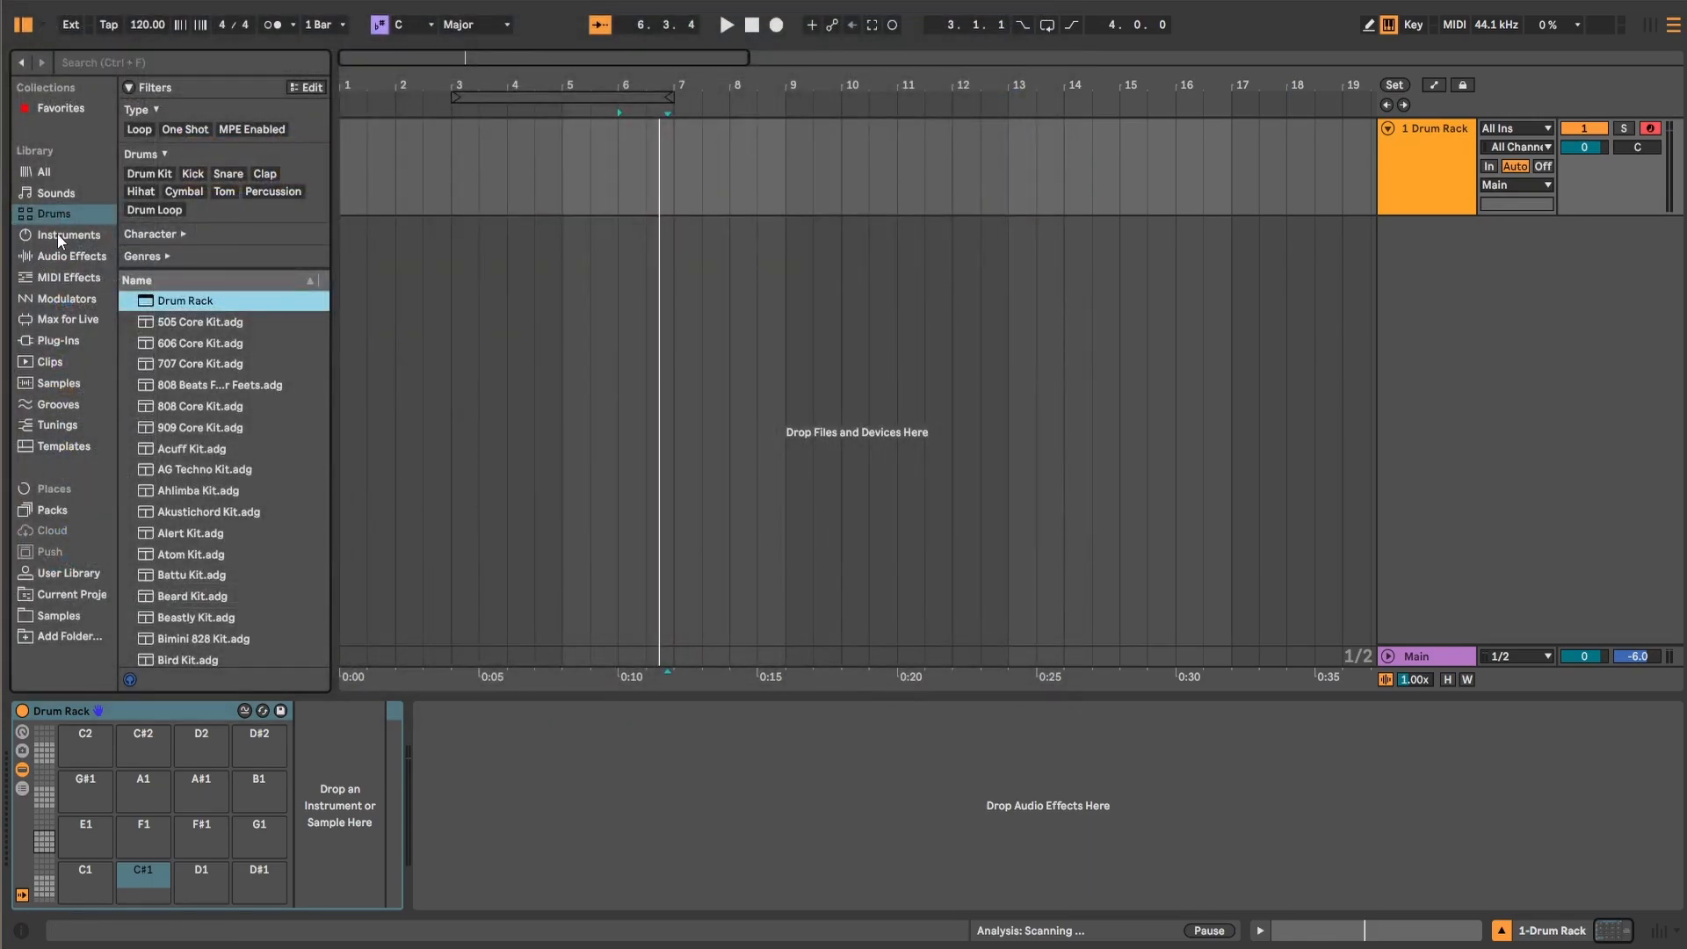
# Step: From the Bap Kicks folder in MY KICKS, load 07_Kick_07_SP.wav onto pad C1 and Boom-Bap Kick 53.wav onto pad E1
pyautogui.click(128, 299)
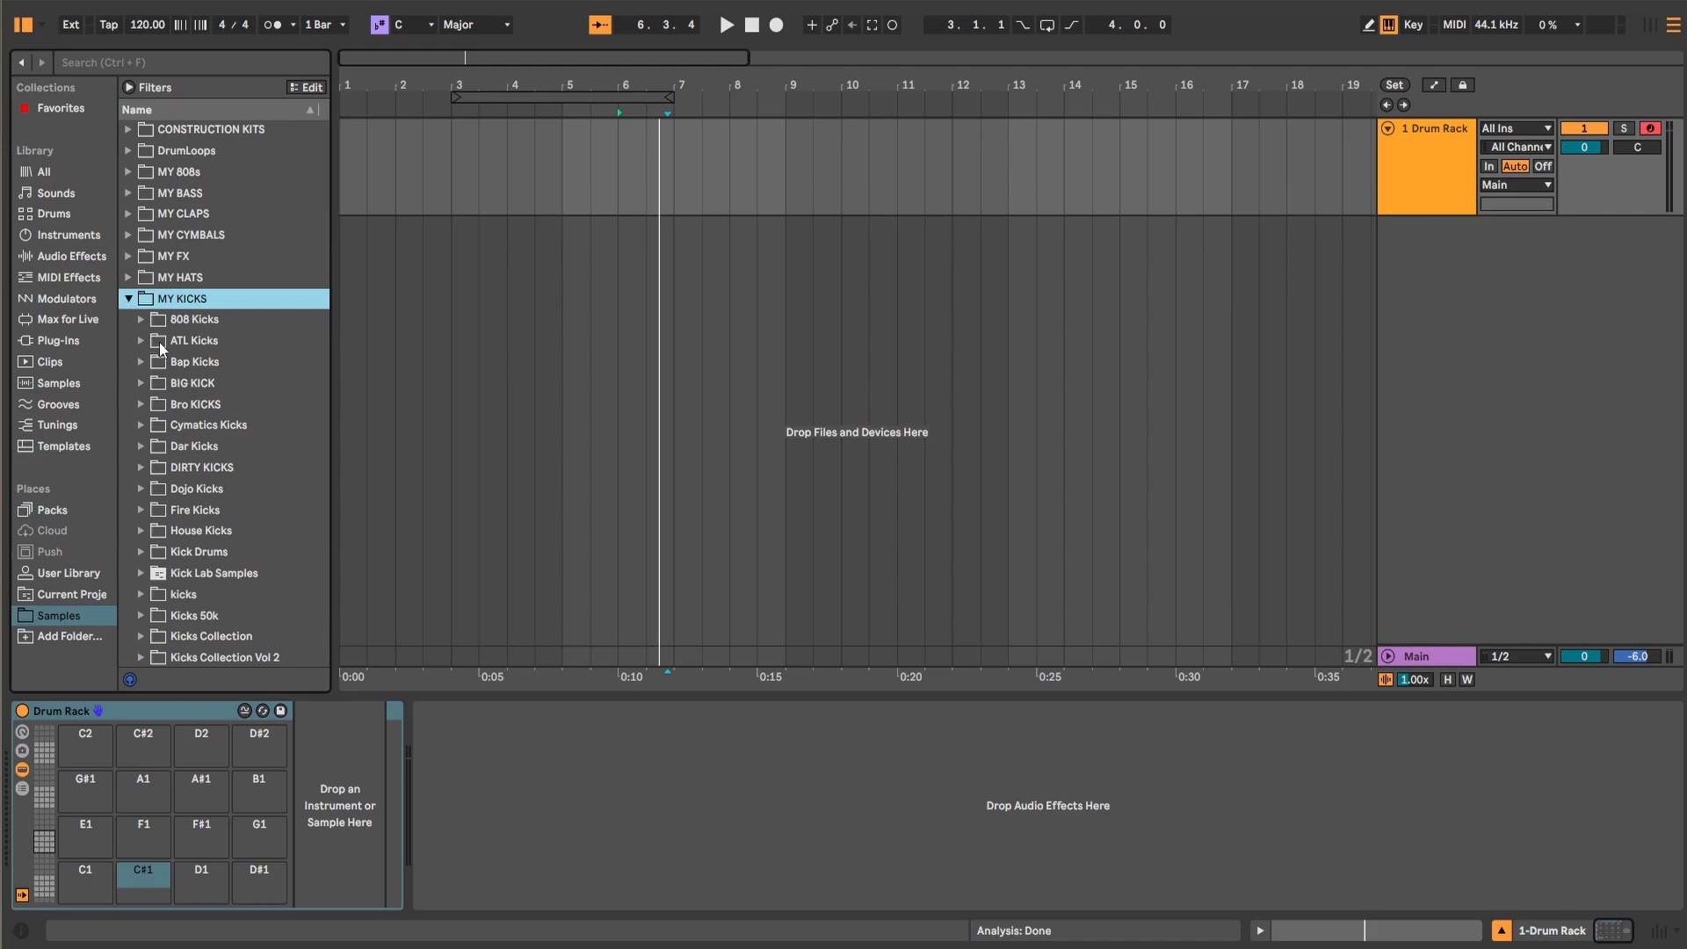
pyautogui.click(141, 361)
pyautogui.moveTo(220, 509); pyautogui.dragTo(87, 883)
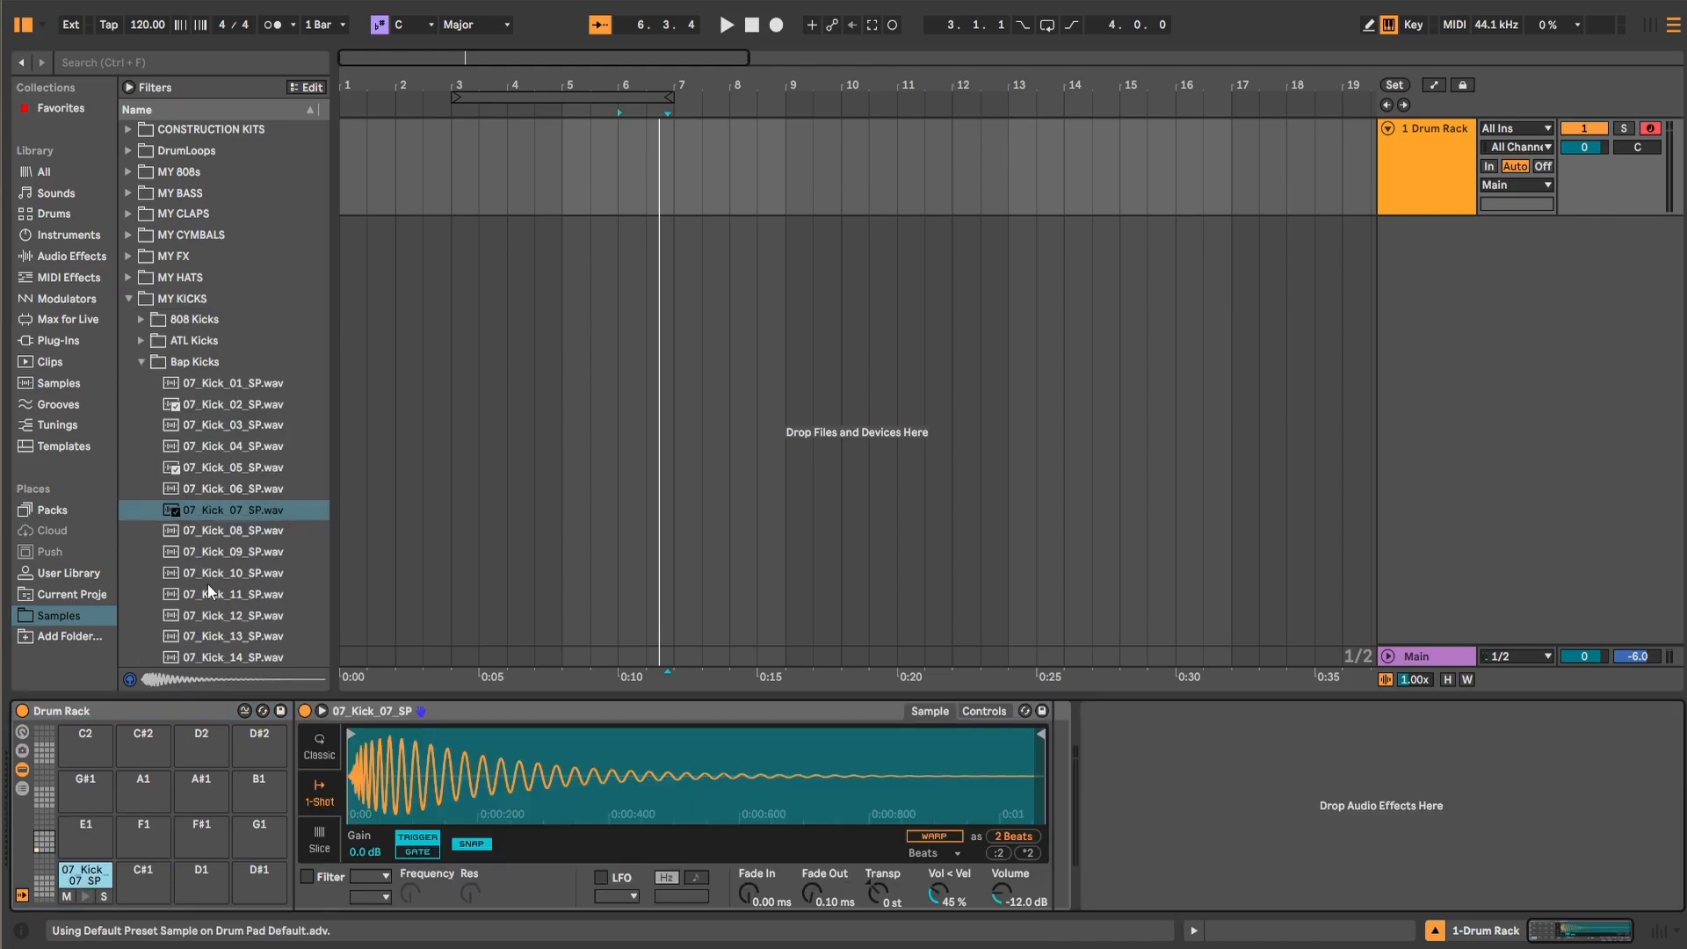
pyautogui.scroll(-6, 207, 583)
pyautogui.moveTo(220, 467); pyautogui.dragTo(92, 836)
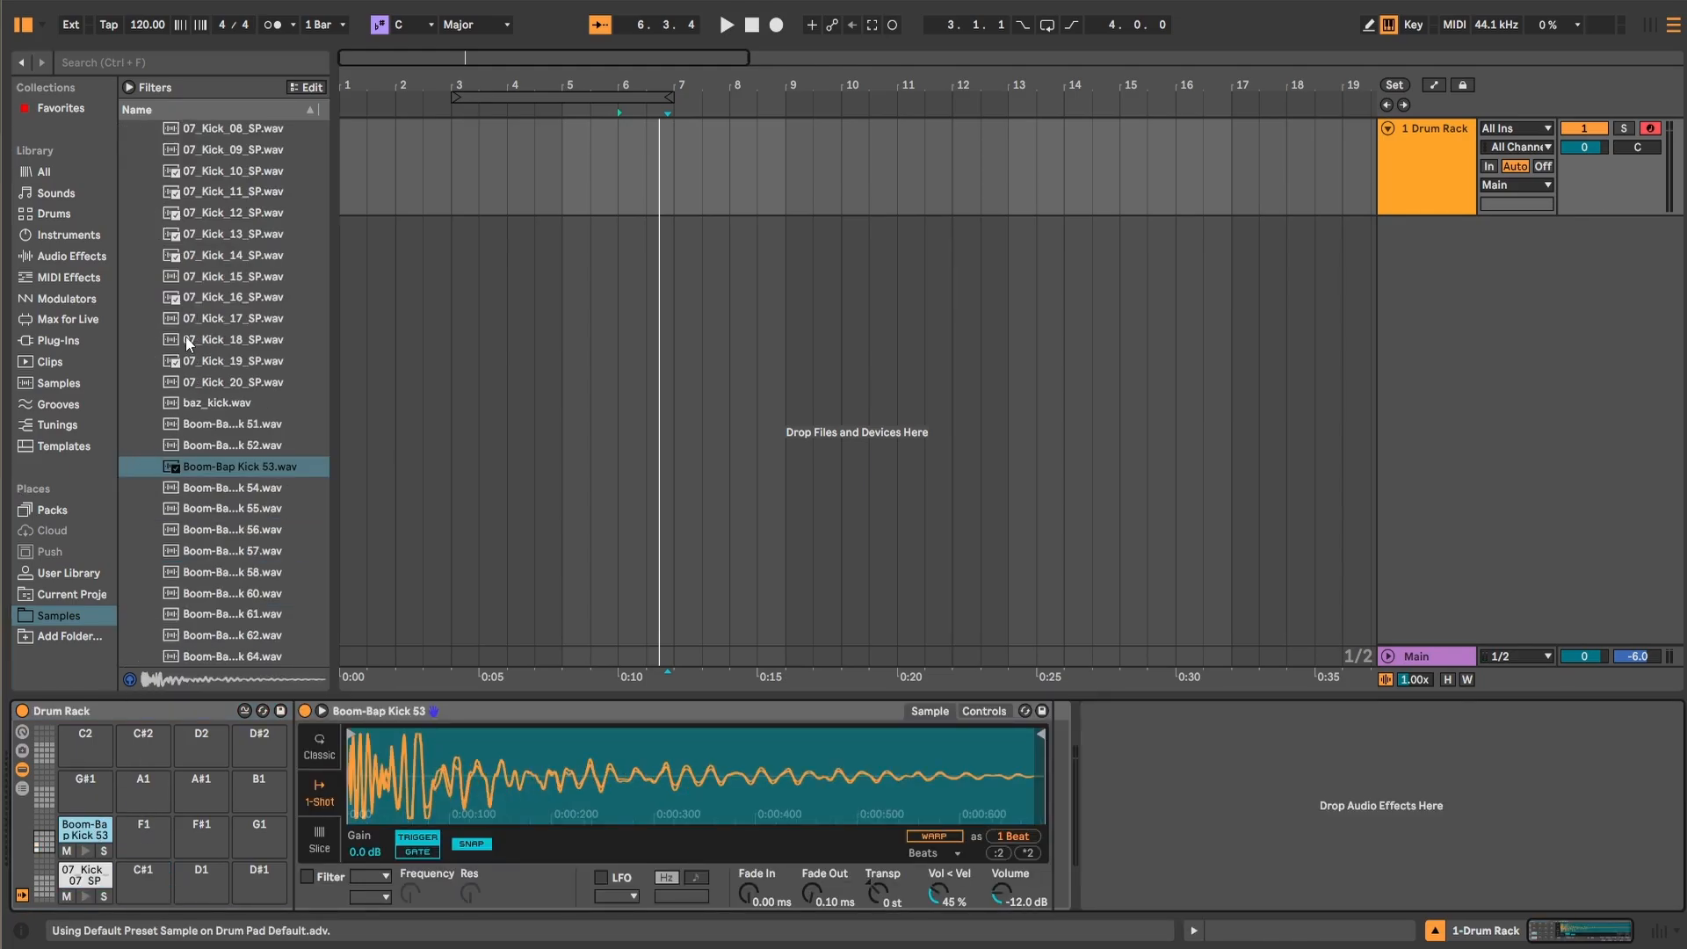
# Step: Load 07_Snare_10_SP.wav from MY SNARES' Bap Snares onto pad C#1 and 808-HiHats11.wav from MY HATS' CLOSED folder onto pad D1
pyautogui.click(129, 405)
pyautogui.scroll(-1, 160, 456)
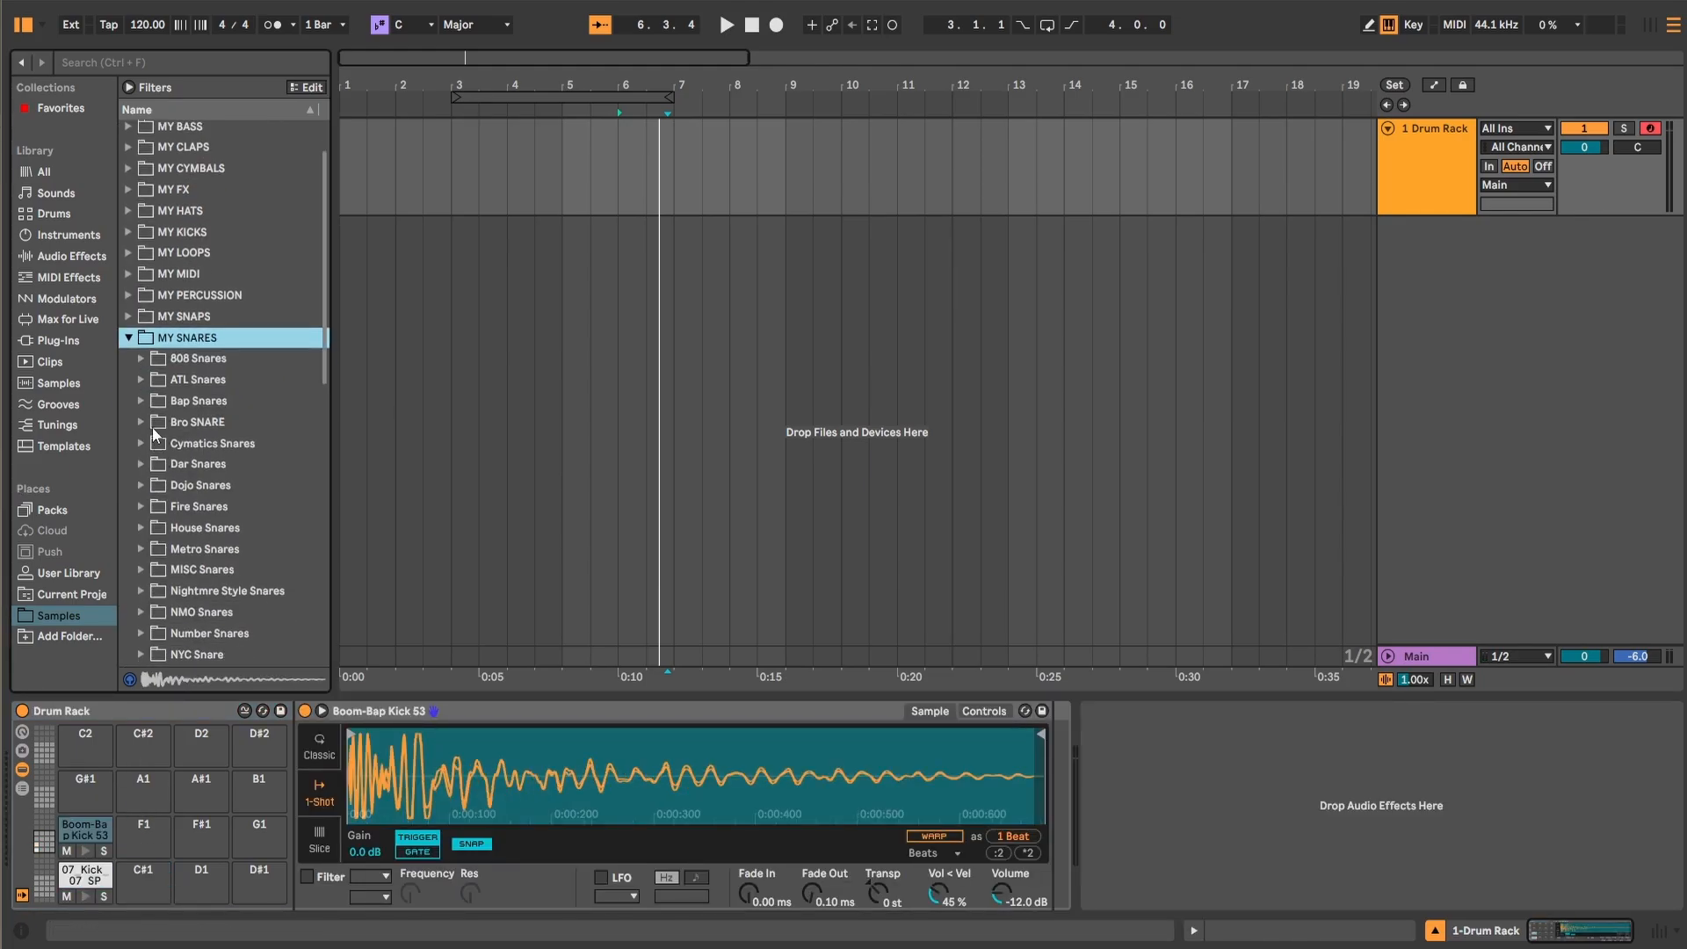
pyautogui.click(141, 400)
pyautogui.click(208, 490)
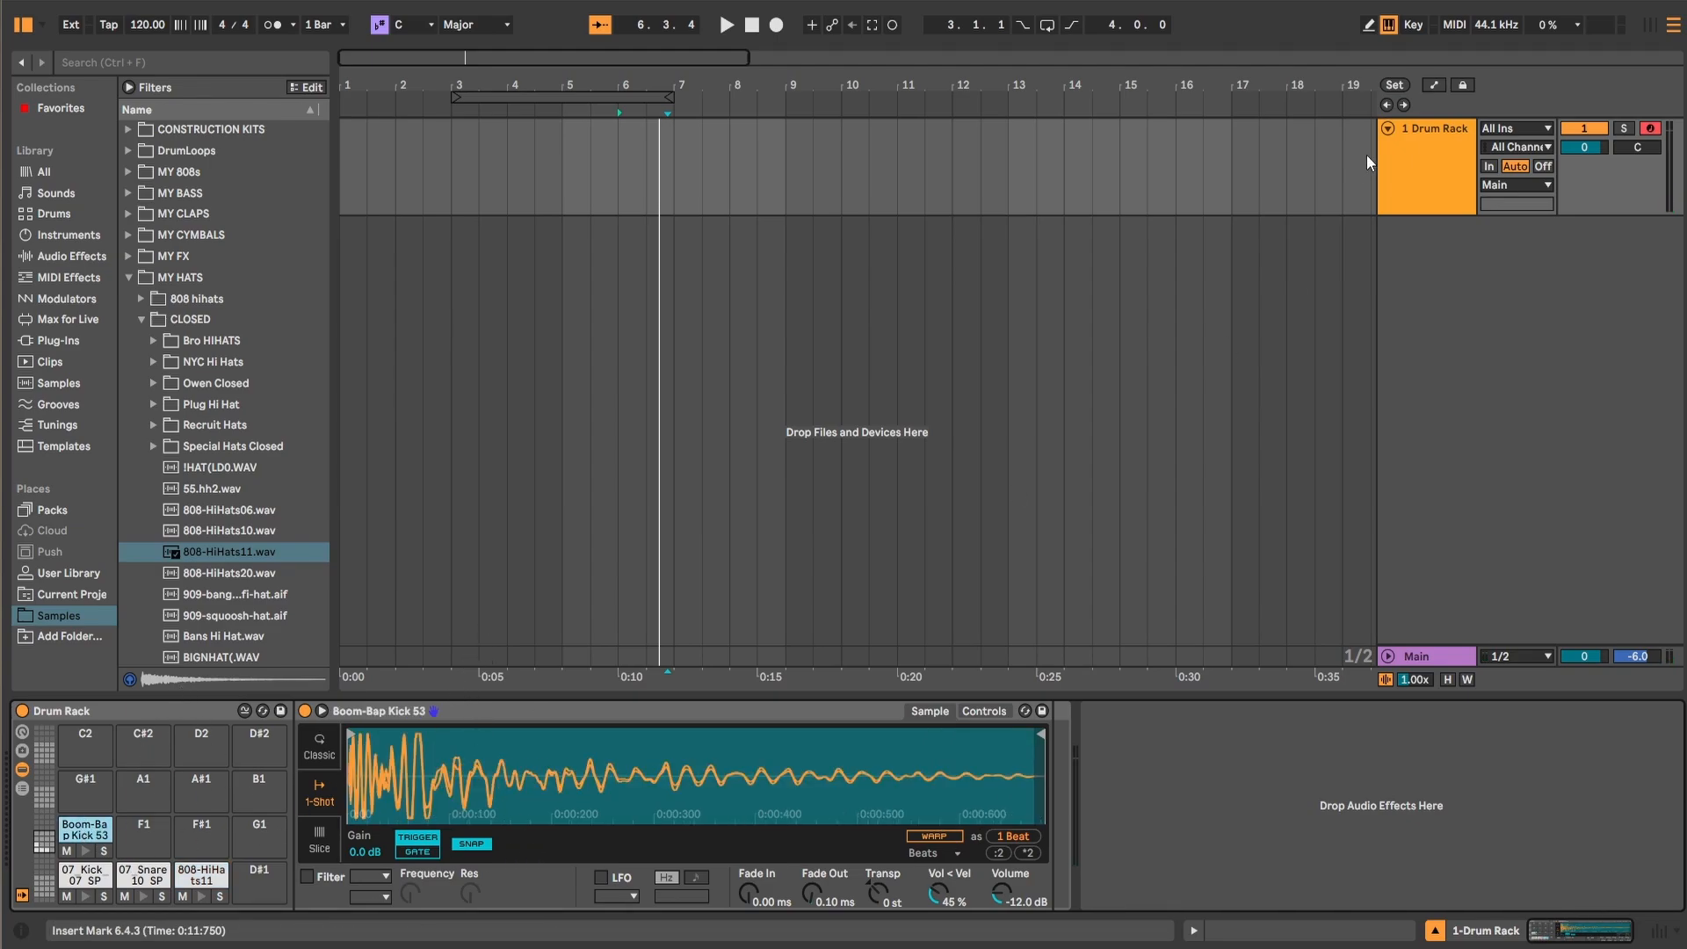
# Step: Insert an empty MIDI clip from bar 7 to bar 9 on the Drum Rack track and enlarge its note editor
pyautogui.click(1434, 151)
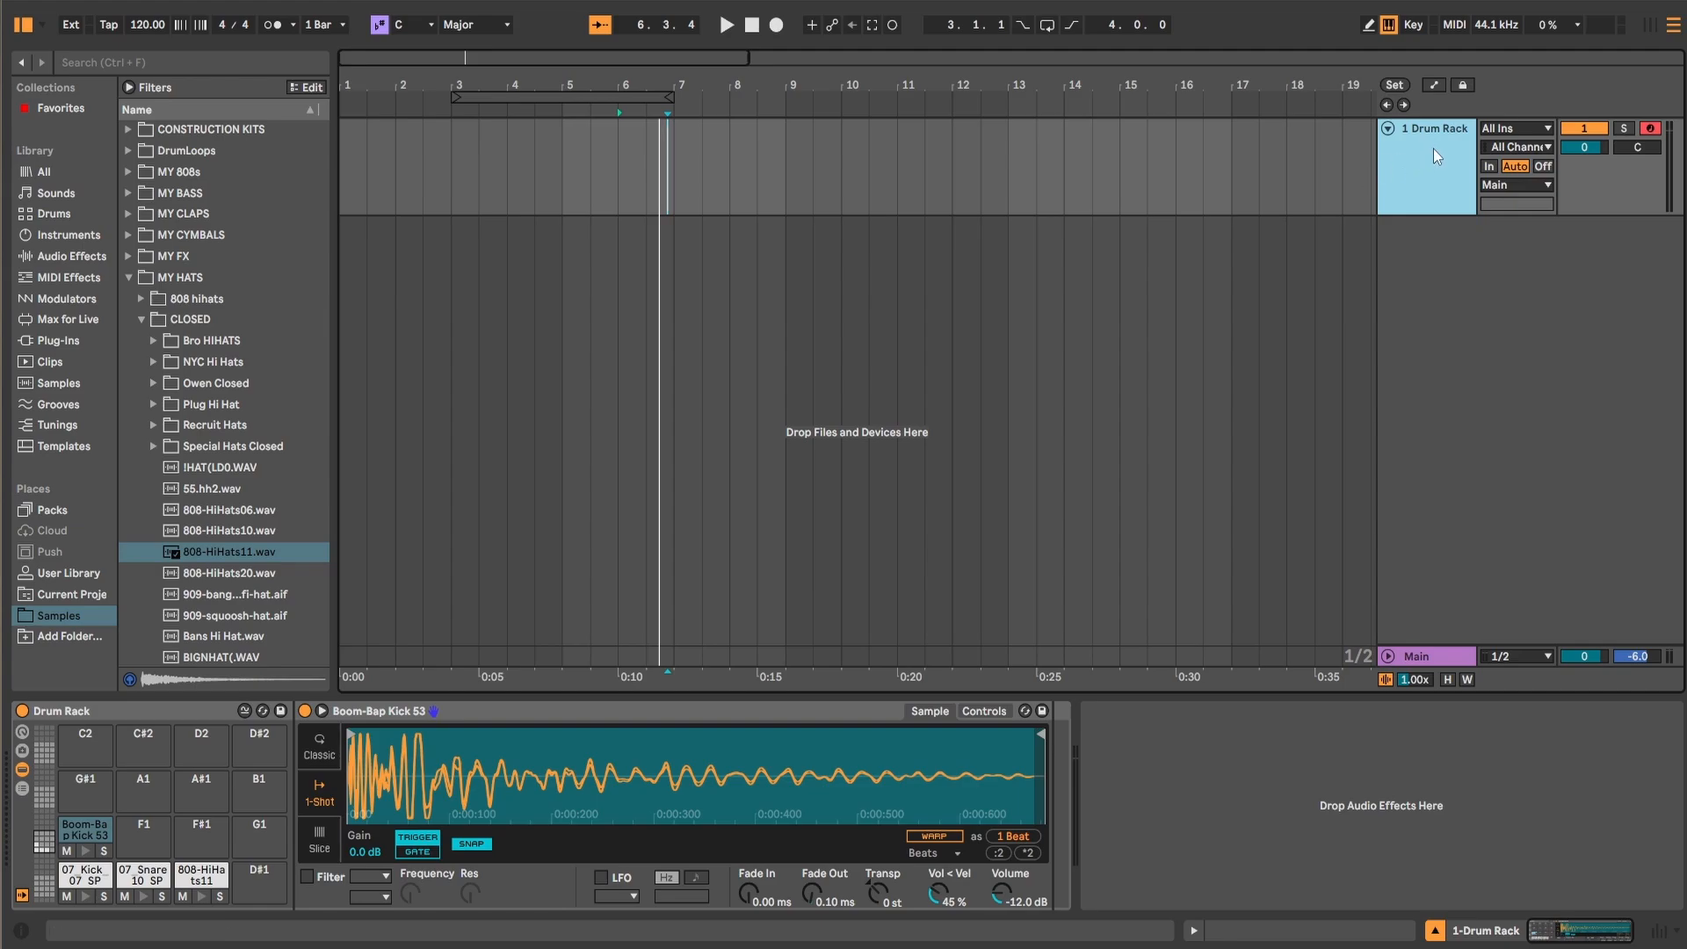
pyautogui.moveTo(669, 180); pyautogui.dragTo(804, 173)
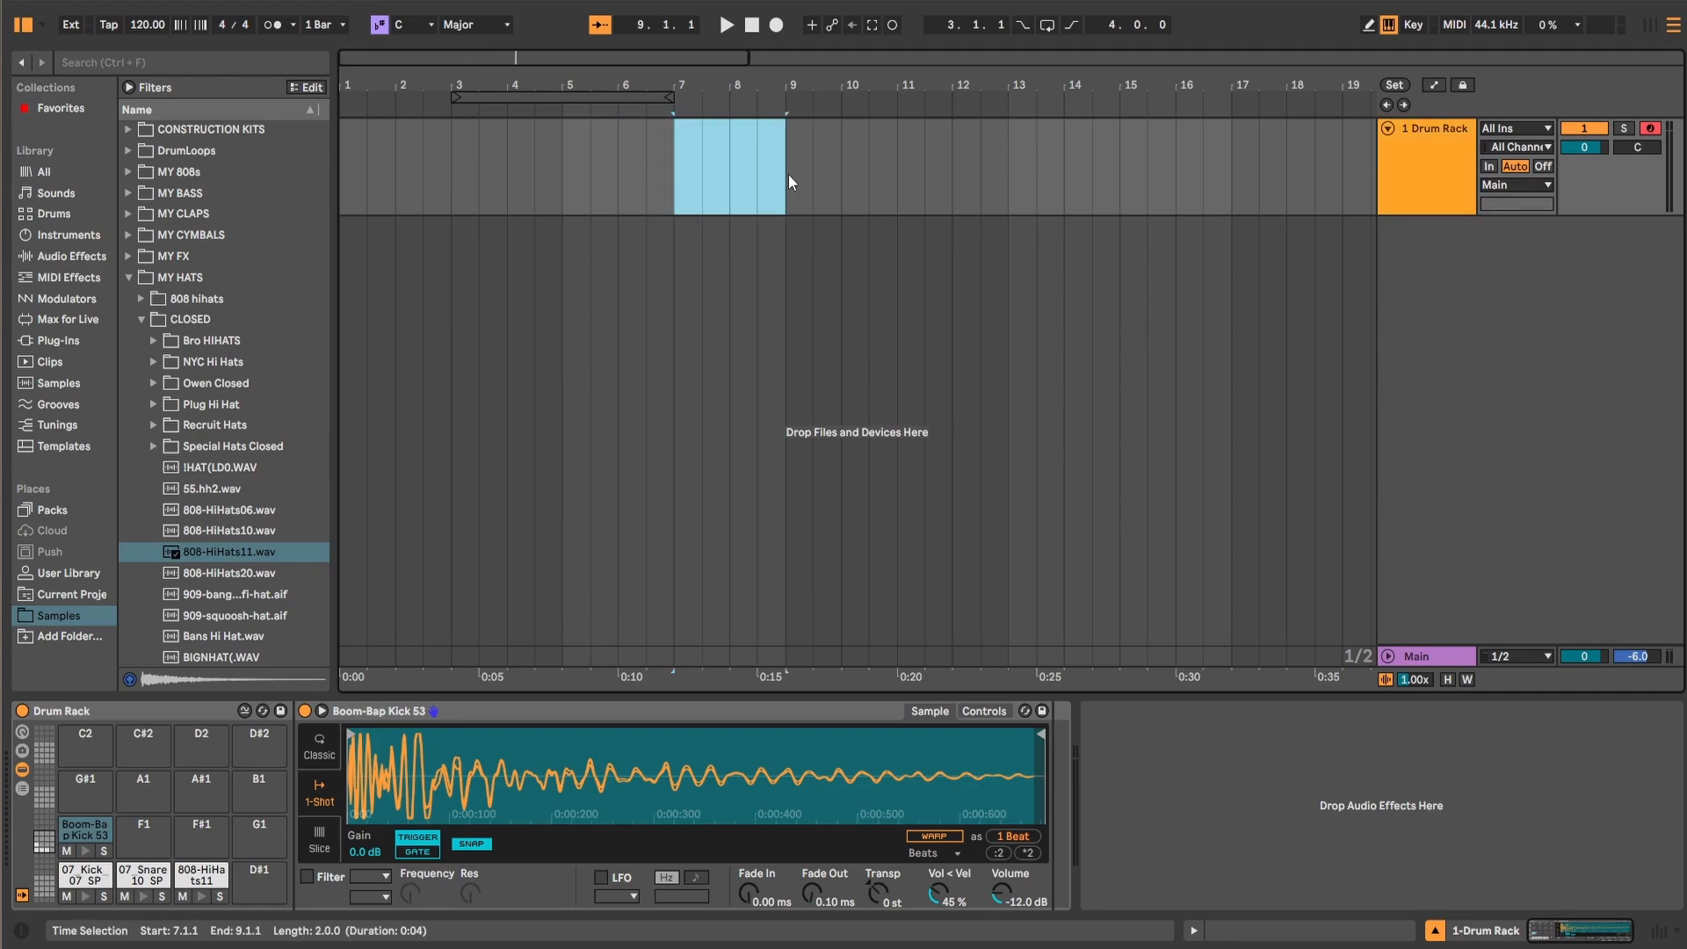
pyautogui.rightClick(701, 166)
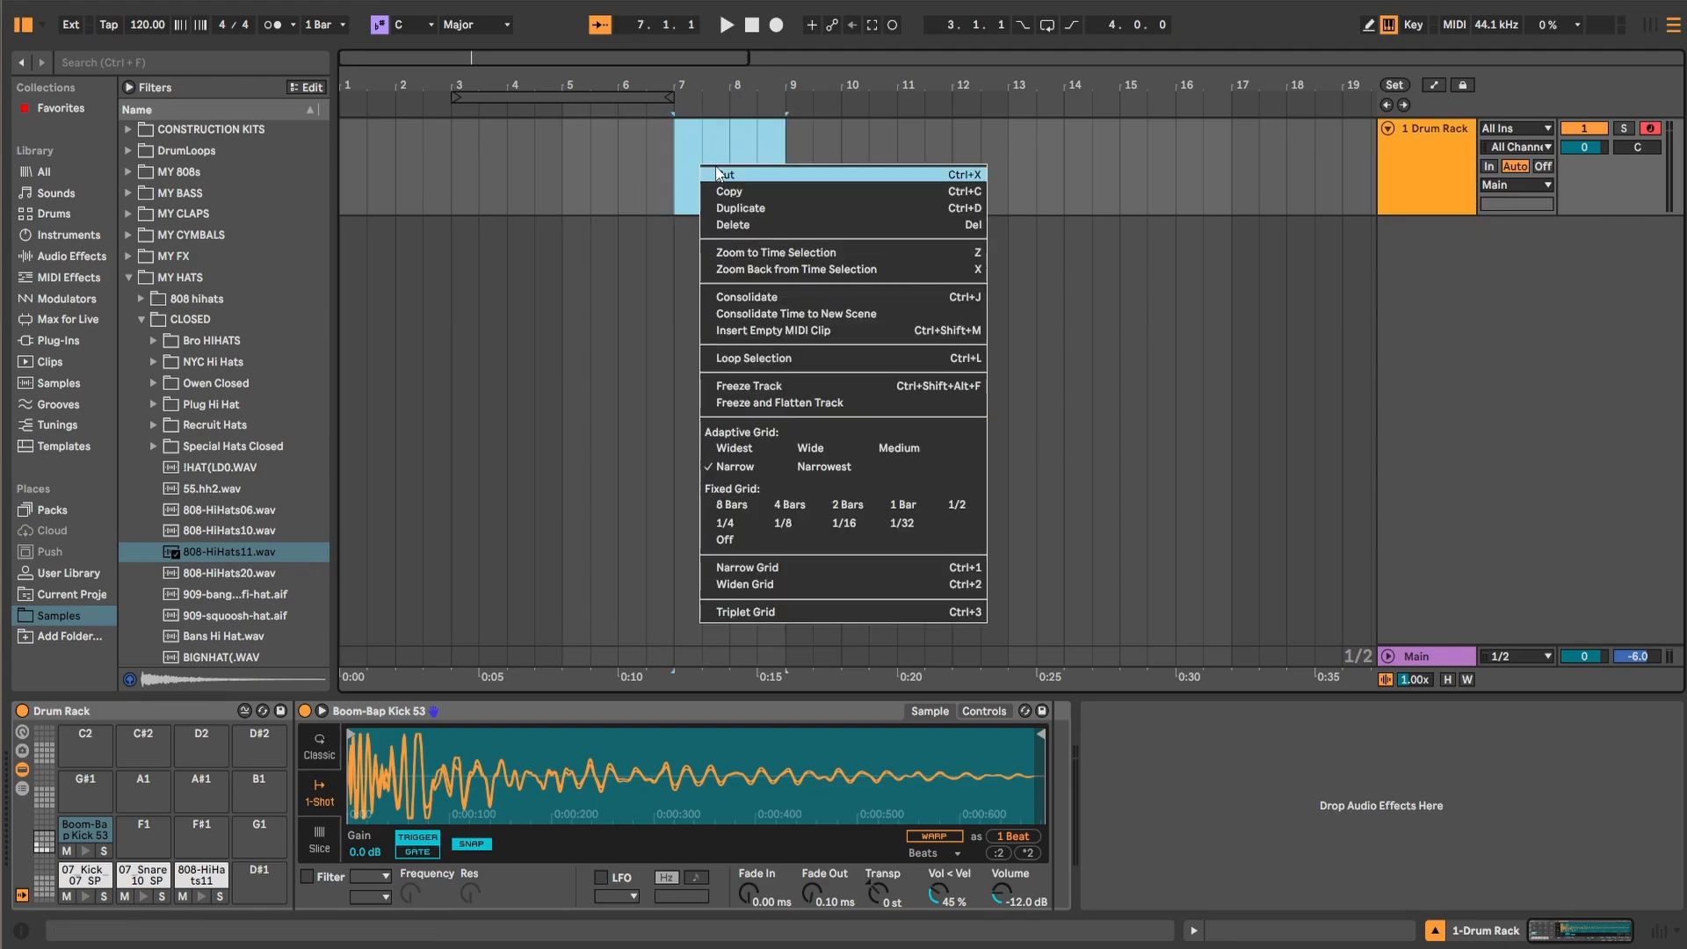
pyautogui.click(771, 330)
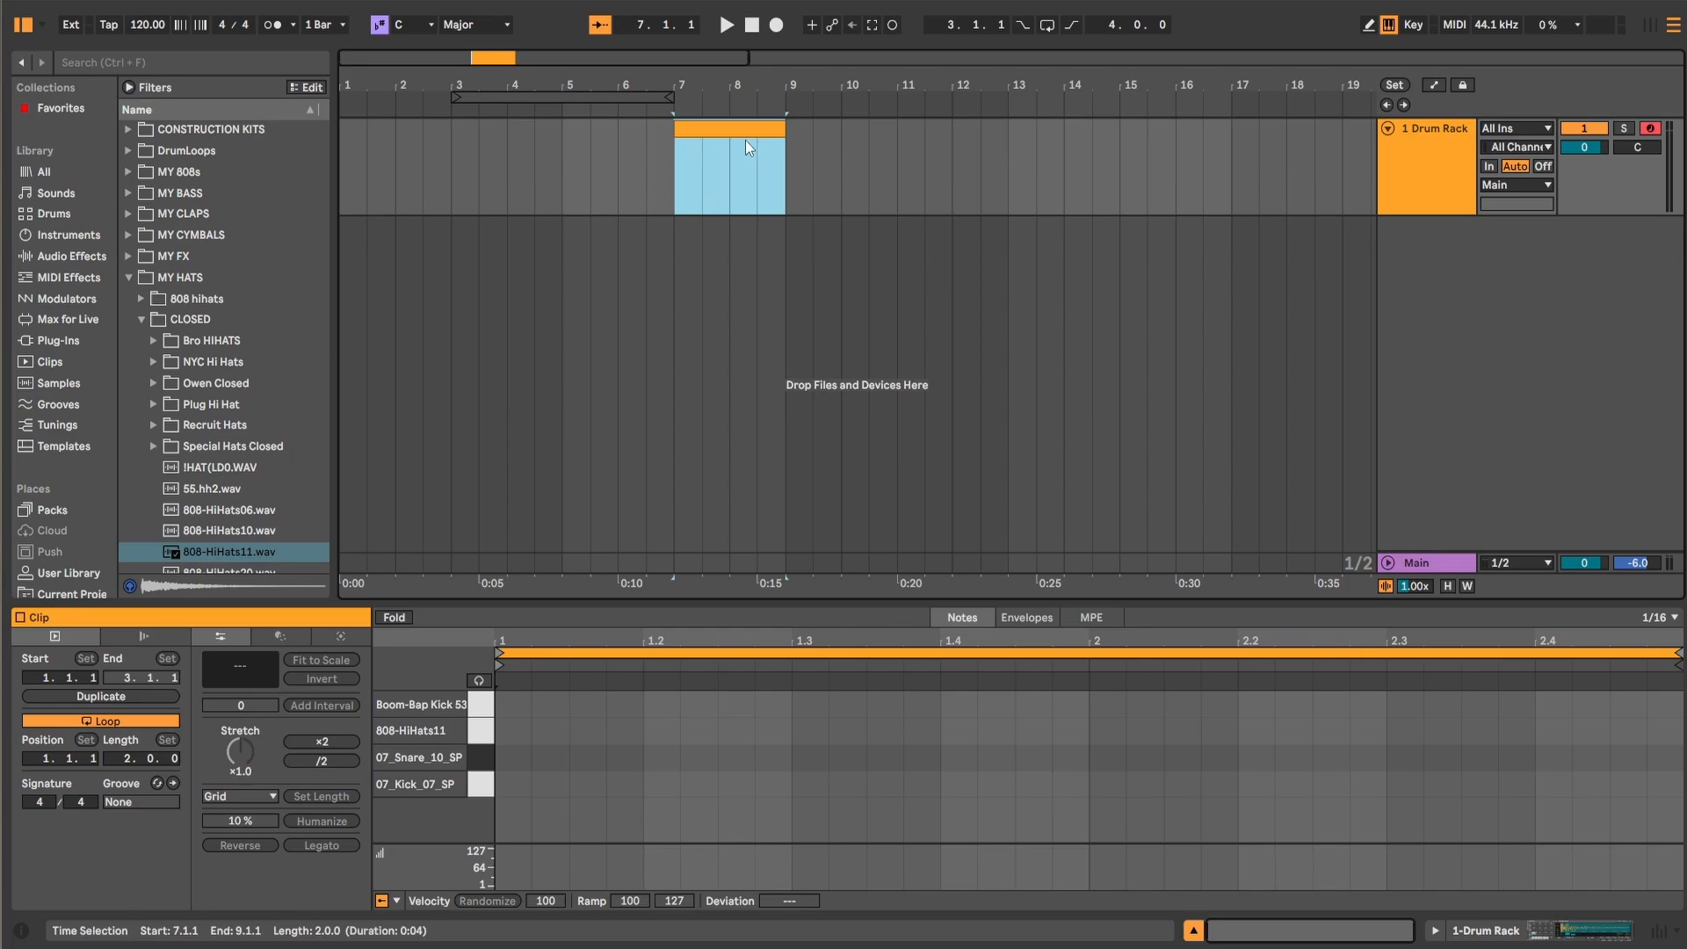
pyautogui.moveTo(788, 601); pyautogui.dragTo(788, 507)
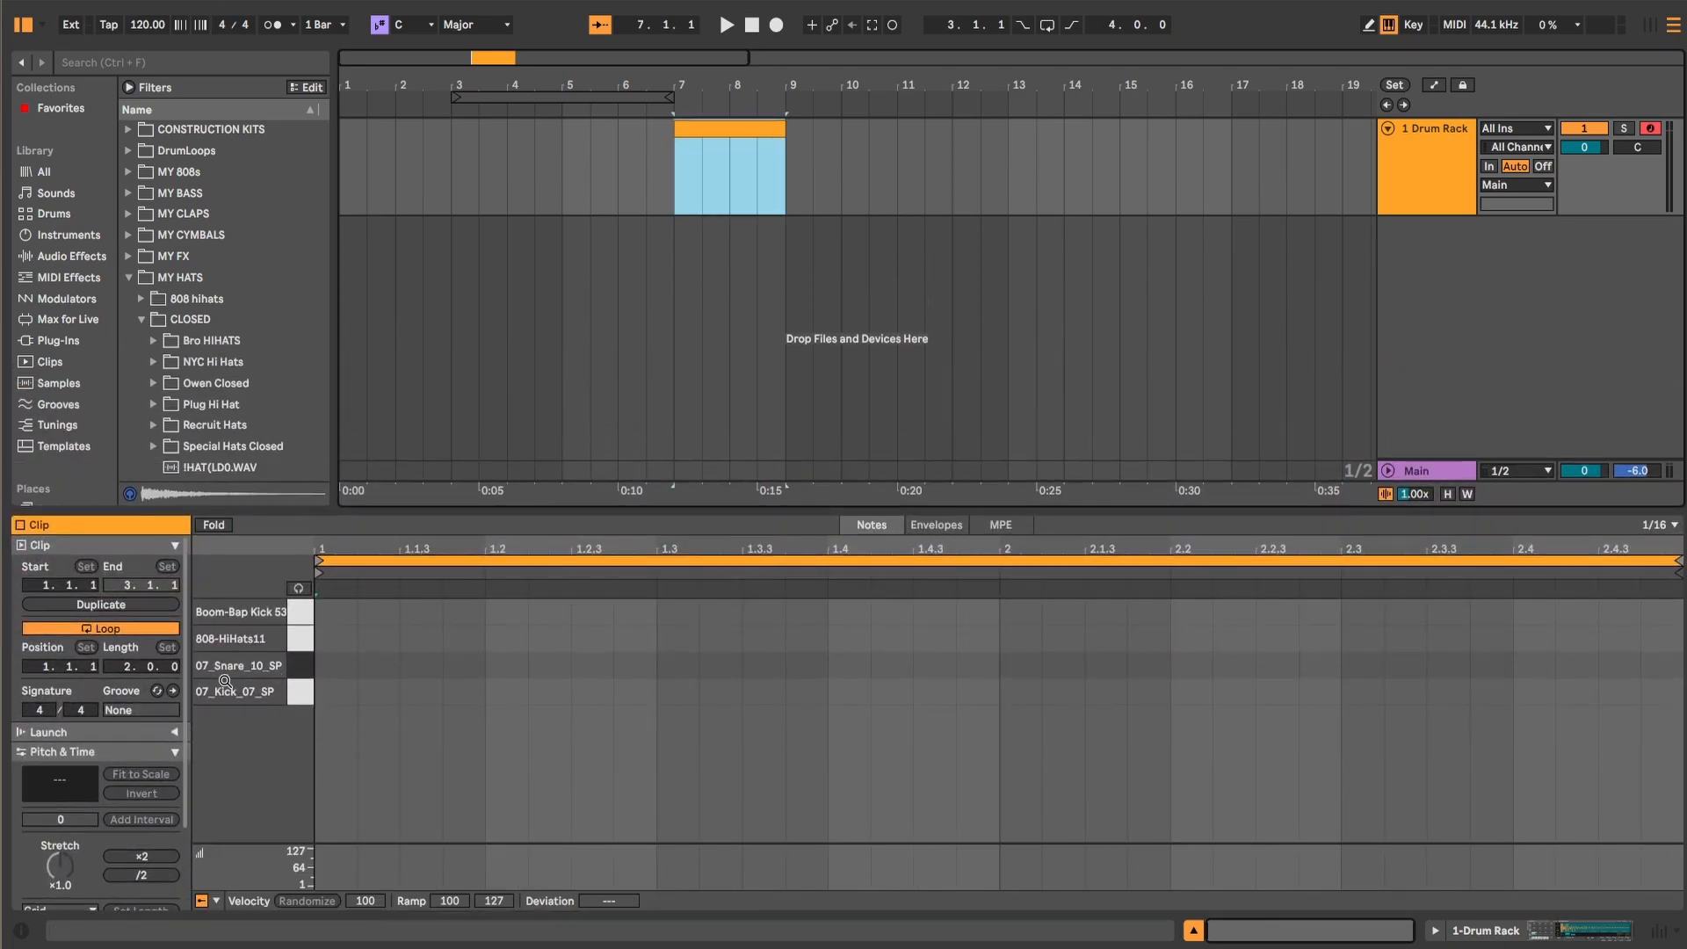
# Step: Add 07_Kick_07_SP notes at 1.1 and 1.3 and 07_Snare_10_SP notes at 1.2 and 1.4, and play the clip
pyautogui.doubleClick(325, 693)
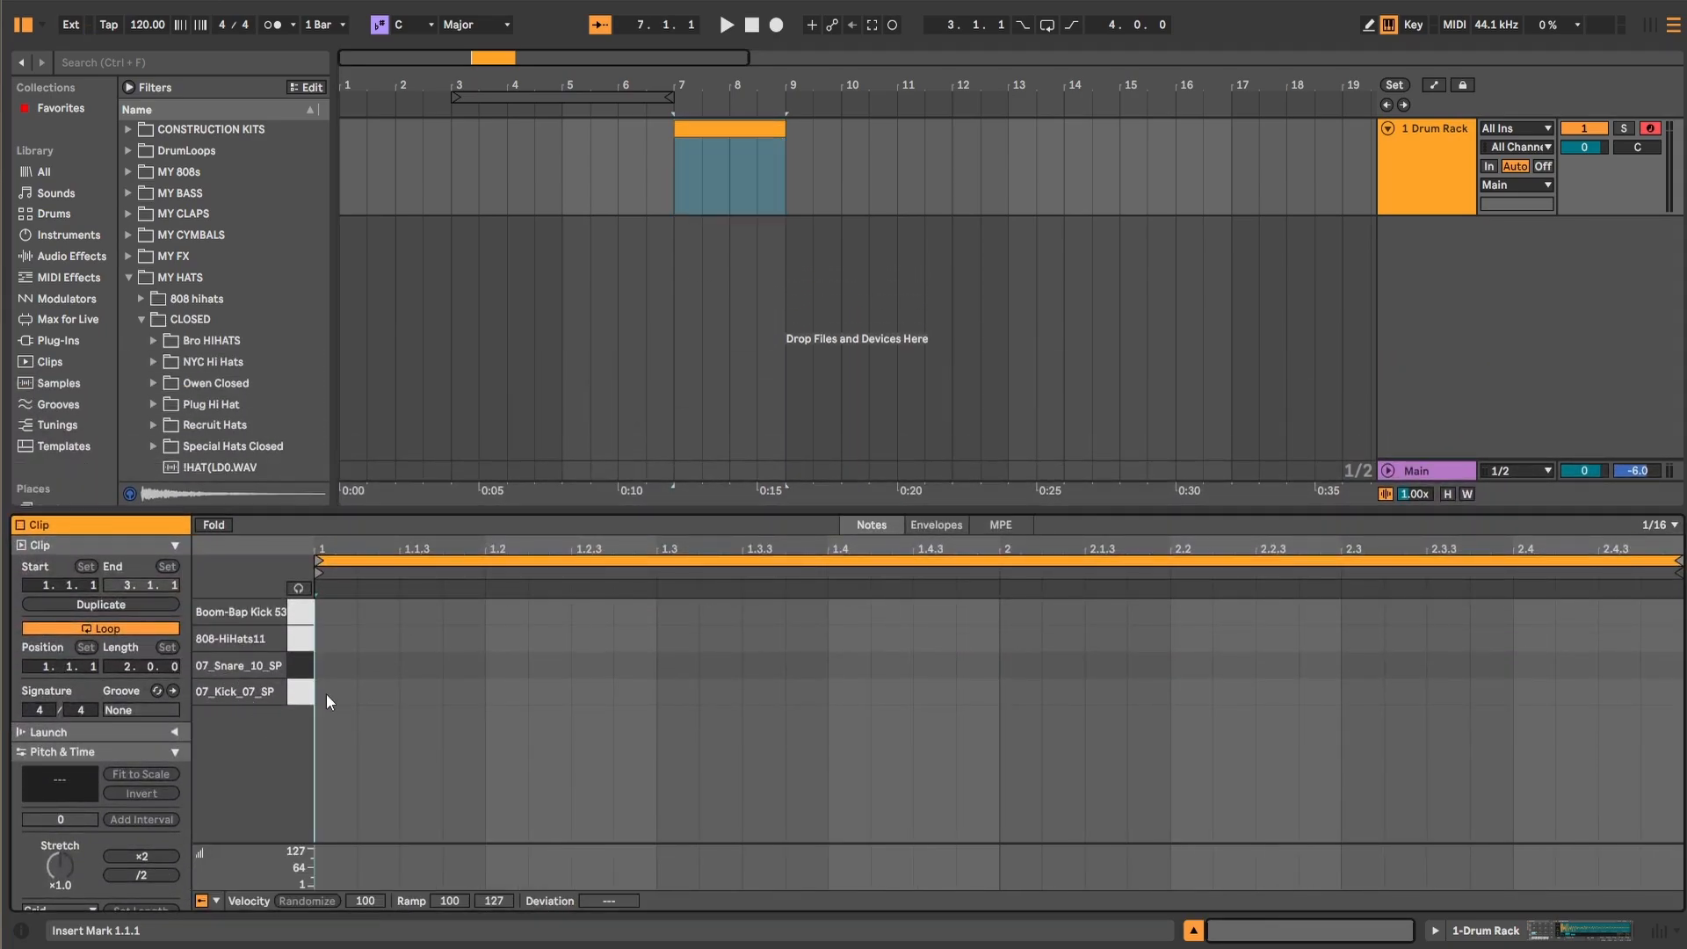
pyautogui.doubleClick(510, 664)
pyautogui.doubleClick(678, 693)
pyautogui.doubleClick(844, 665)
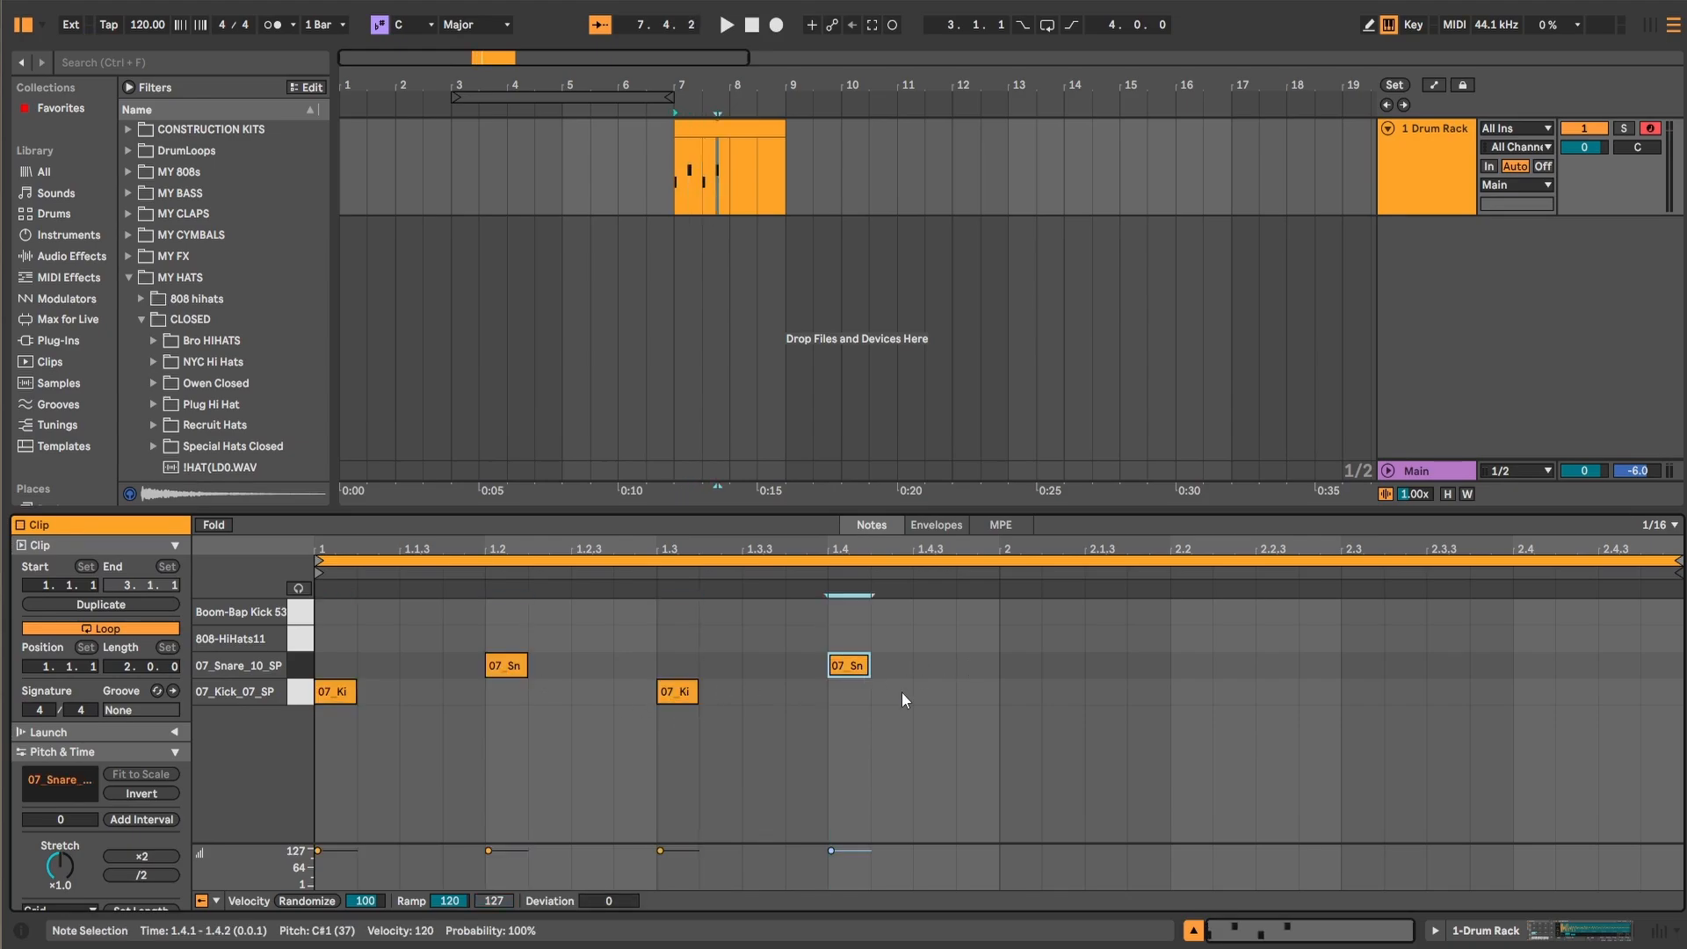
pyautogui.press('space')
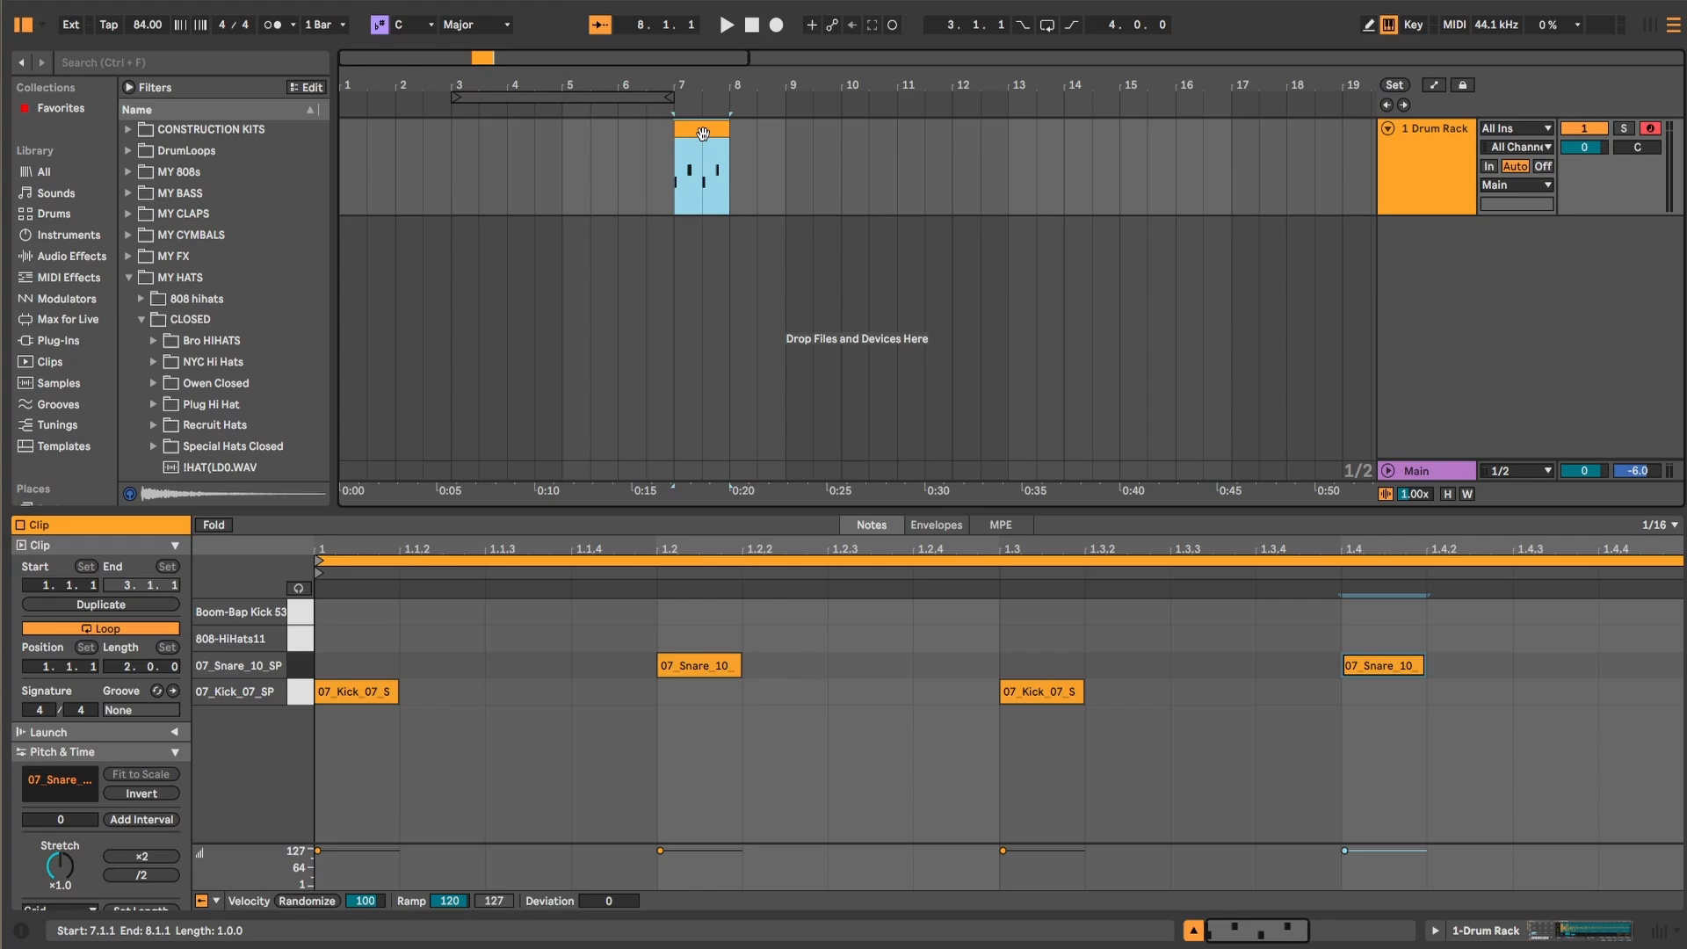
# Step: Turn on looping in the arrangement over the two bars from bar 7 to bar 9
pyautogui.hotkey('ctrl', 'l')
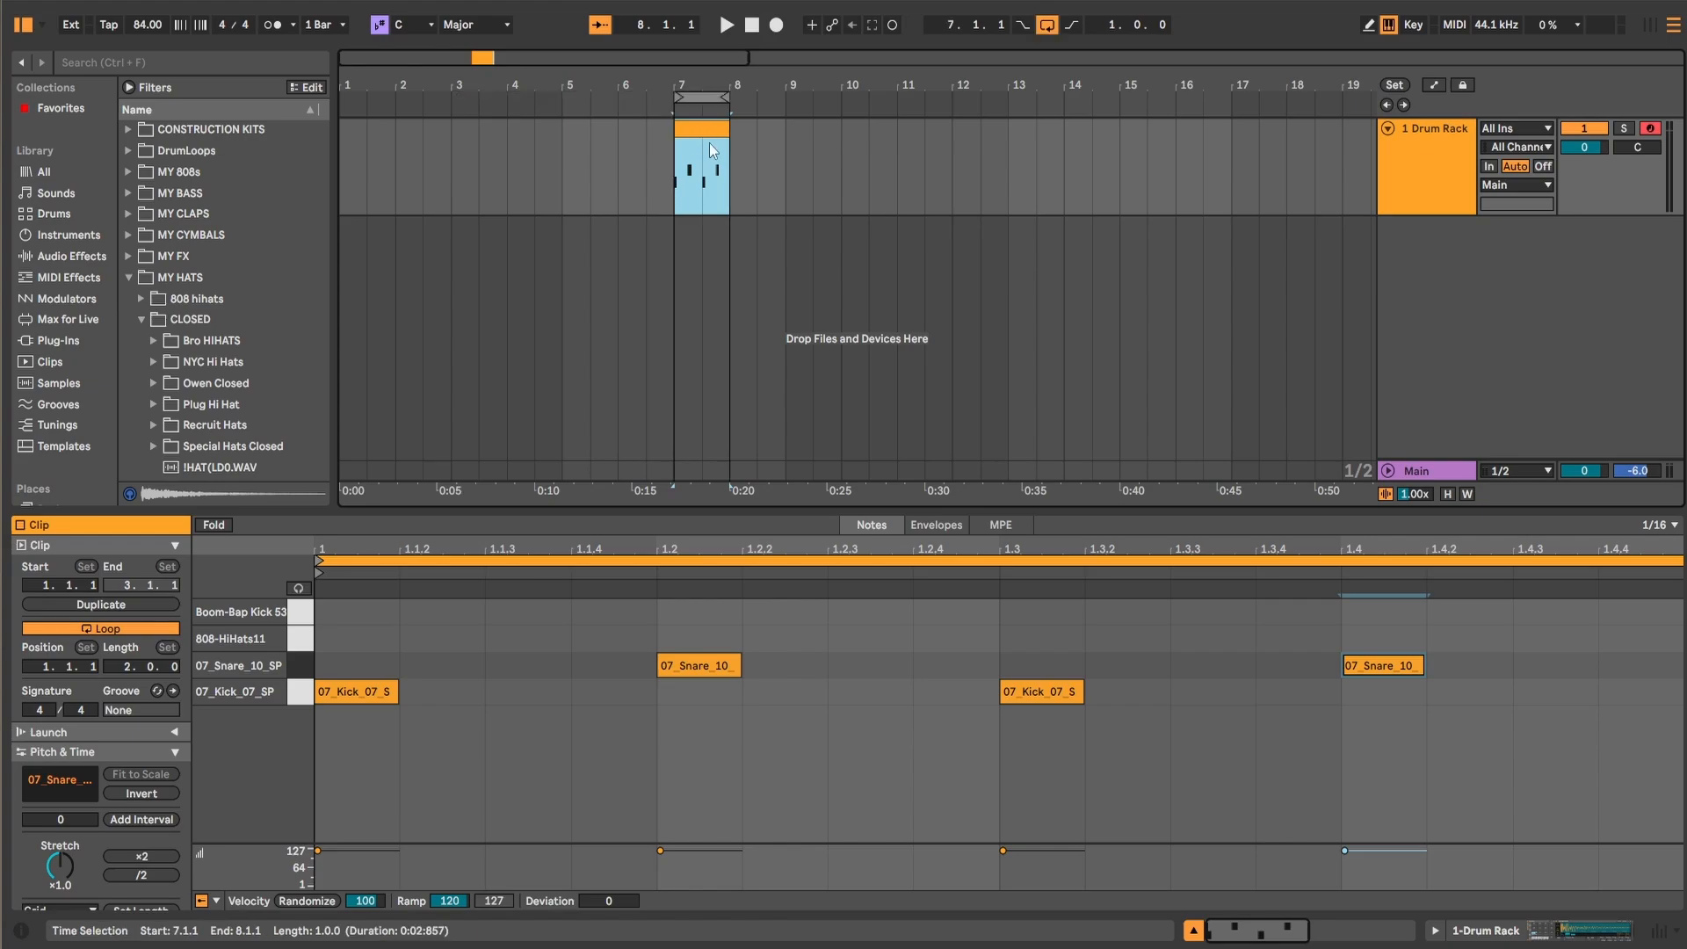
pyautogui.moveTo(727, 103); pyautogui.dragTo(773, 132)
pyautogui.click(1047, 25)
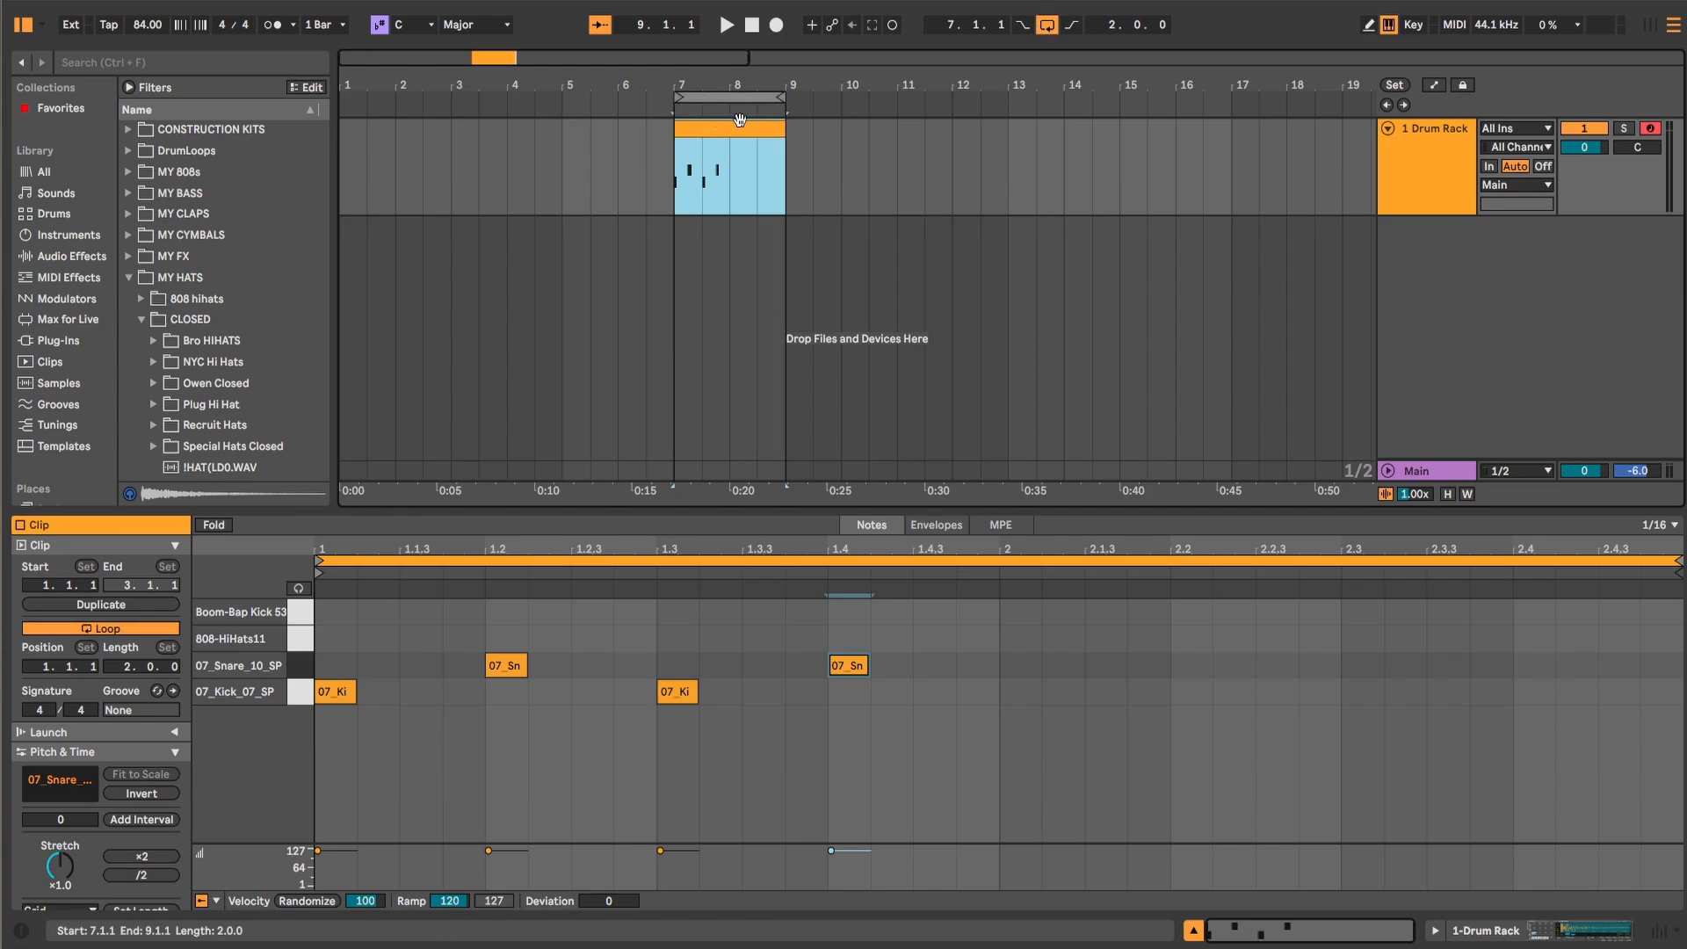
# Step: Add kick notes at 1.1.3 and 1.3.4 while listening, and duplicate the first bar's pattern into the second bar
pyautogui.press('space')
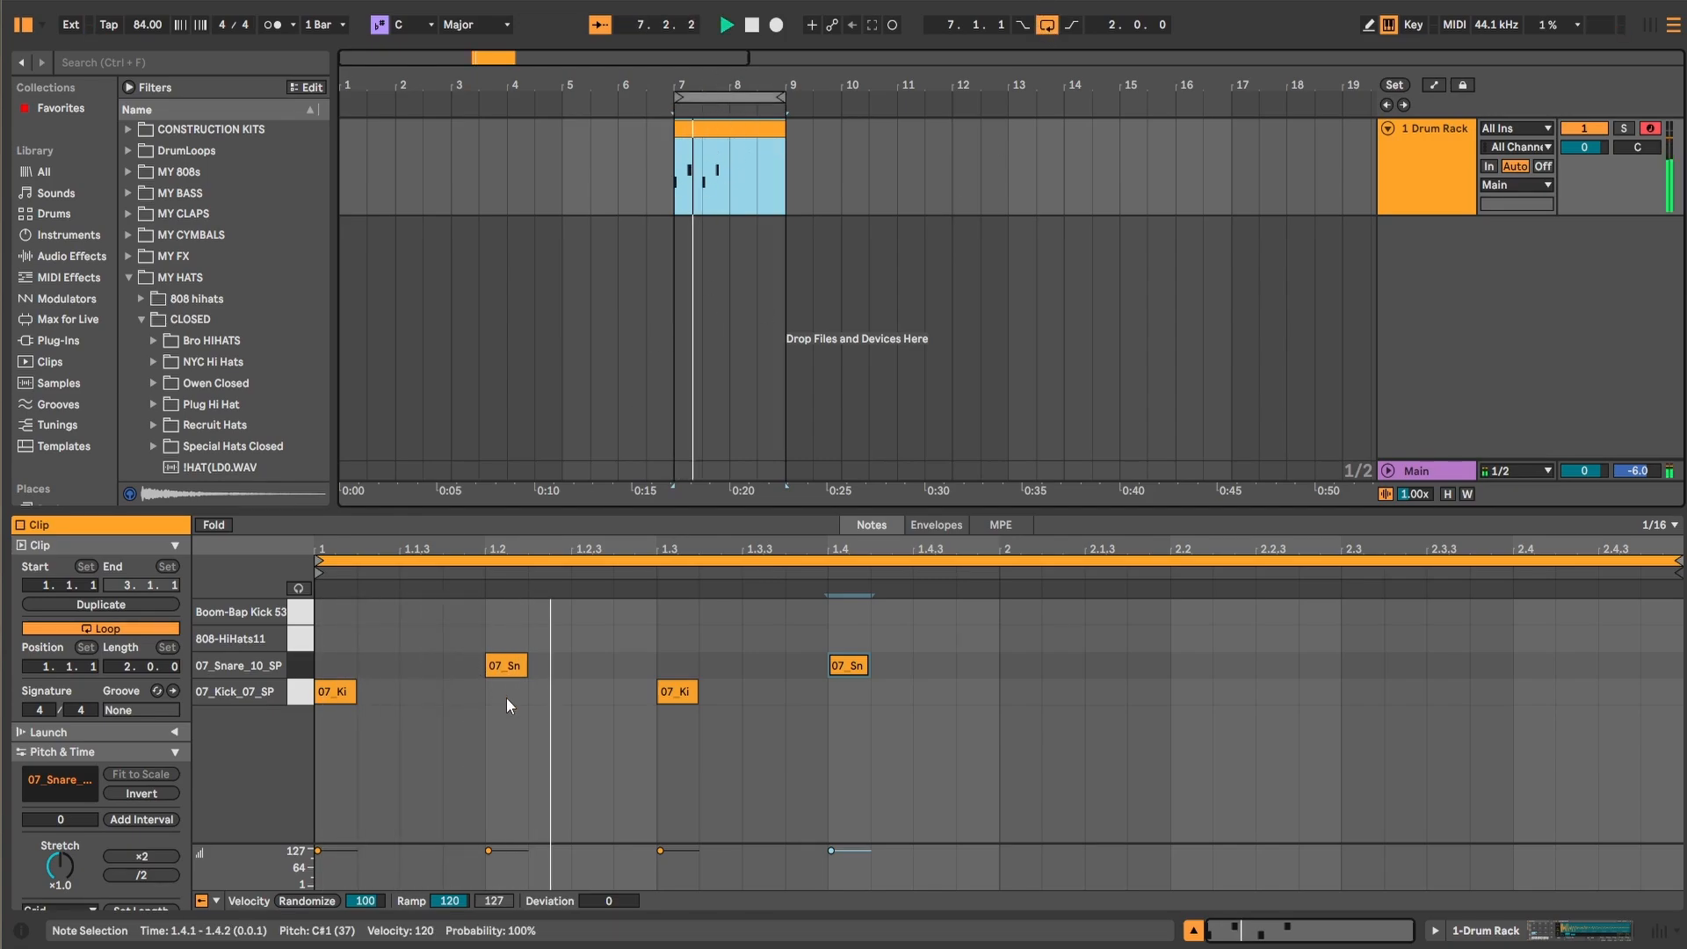
pyautogui.doubleClick(422, 694)
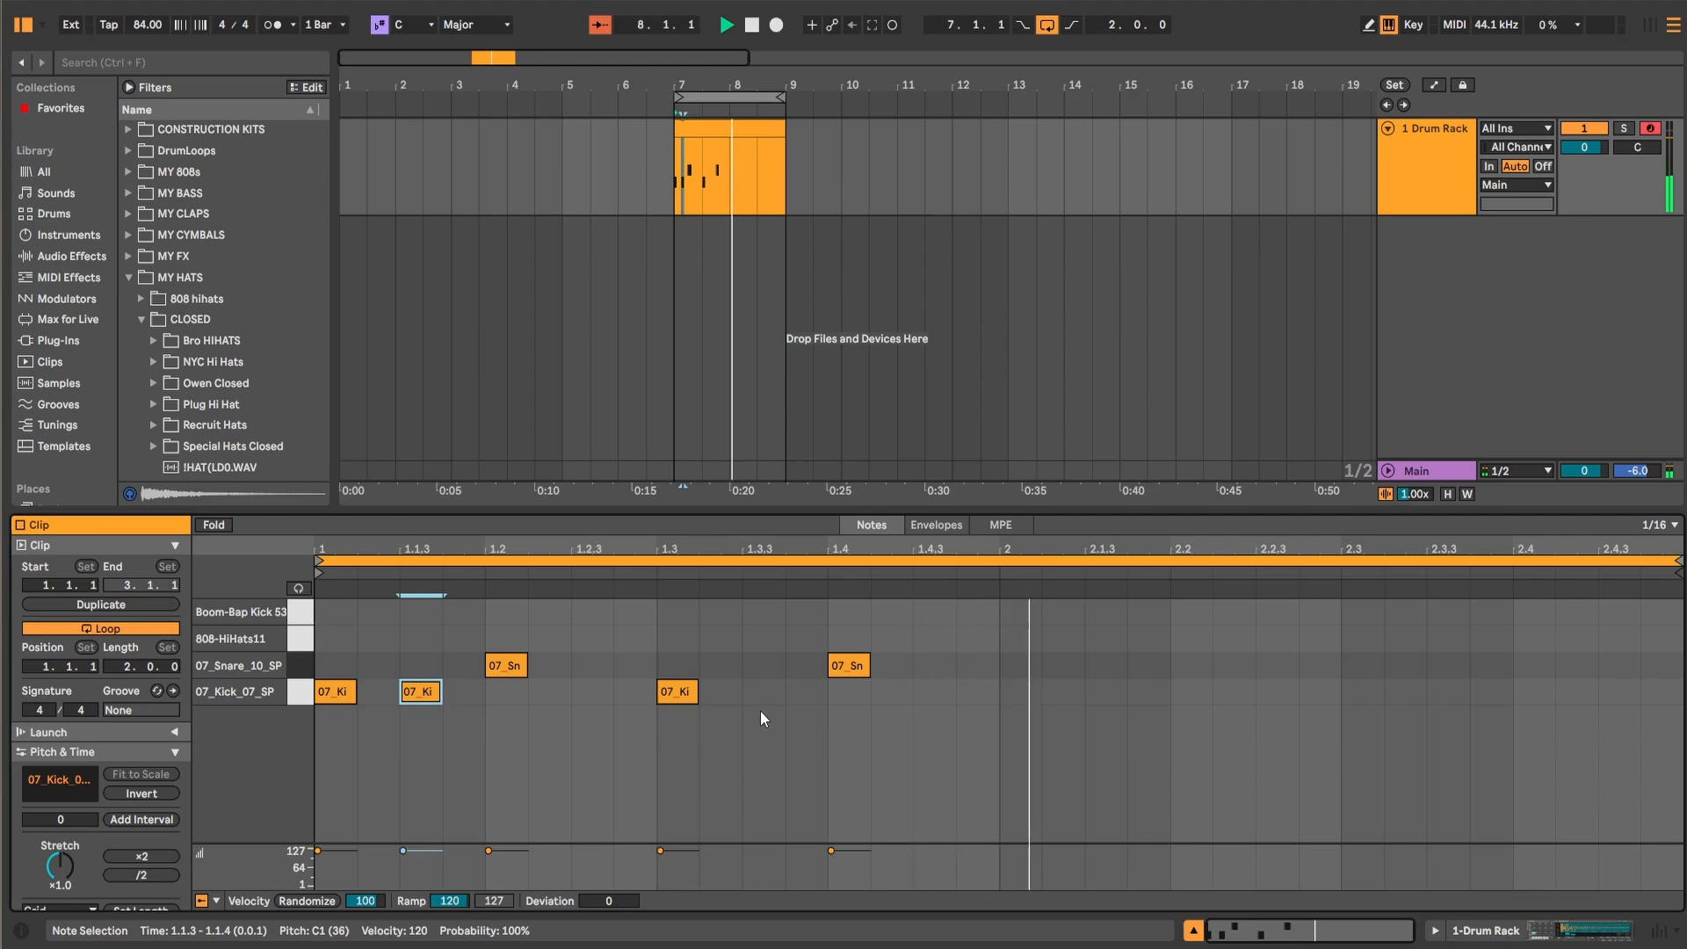
pyautogui.click(793, 696)
pyautogui.doubleClick(793, 696)
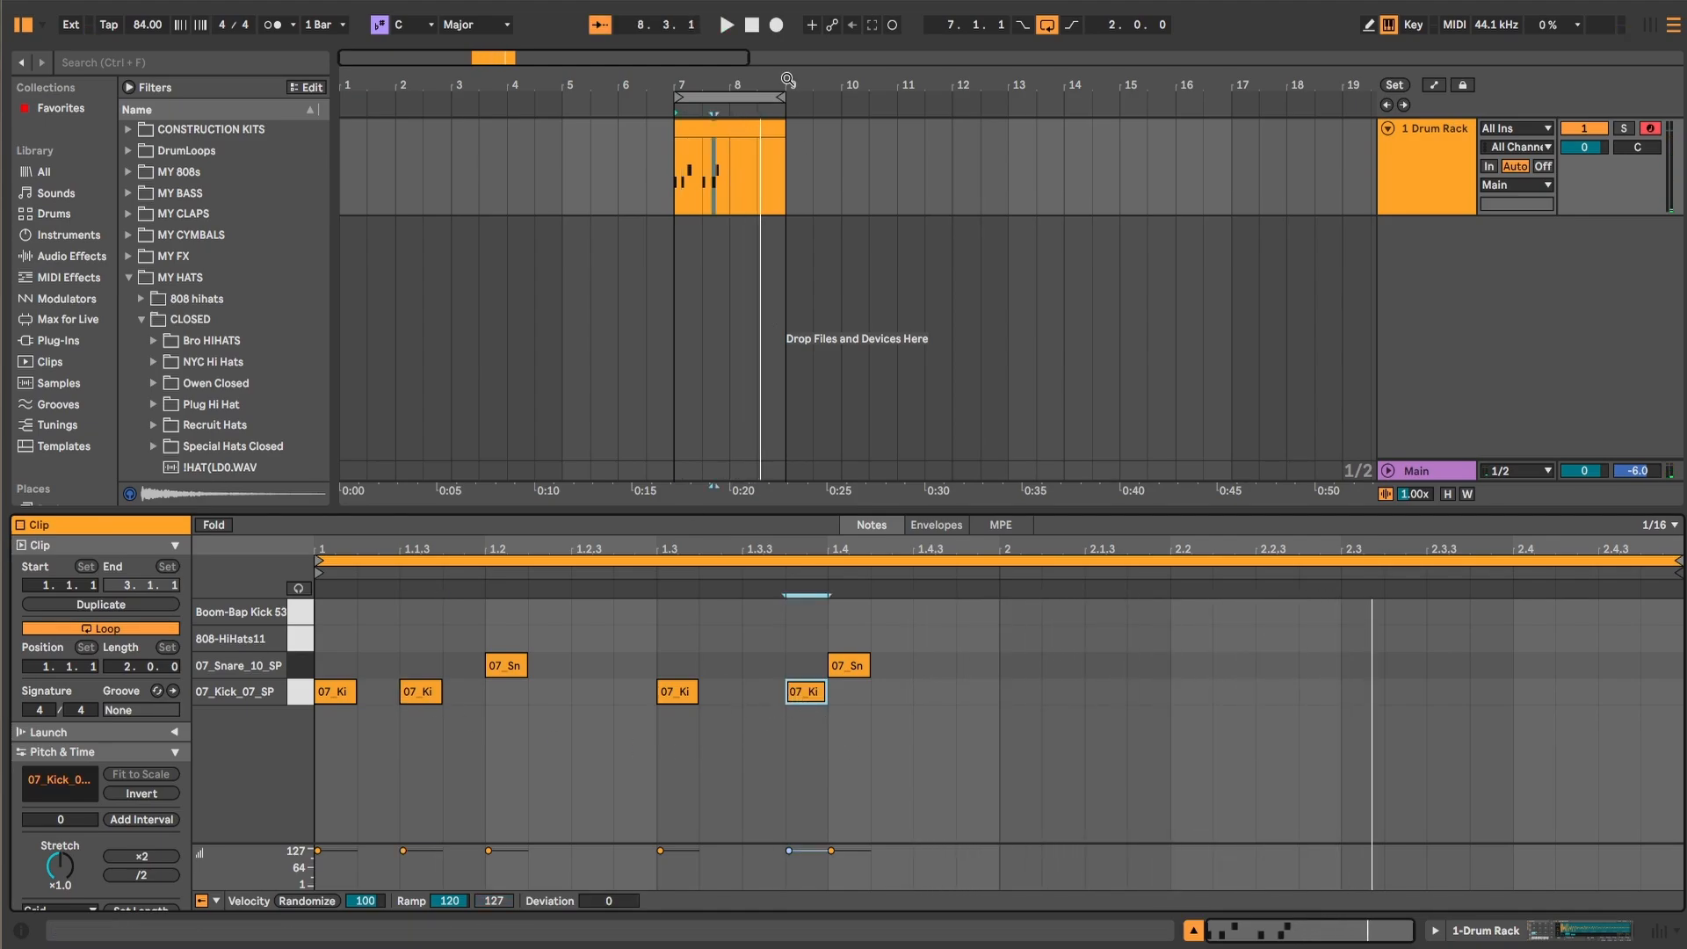
pyautogui.moveTo(998, 682); pyautogui.dragTo(324, 641)
pyautogui.hotkey('ctrl', 'd')
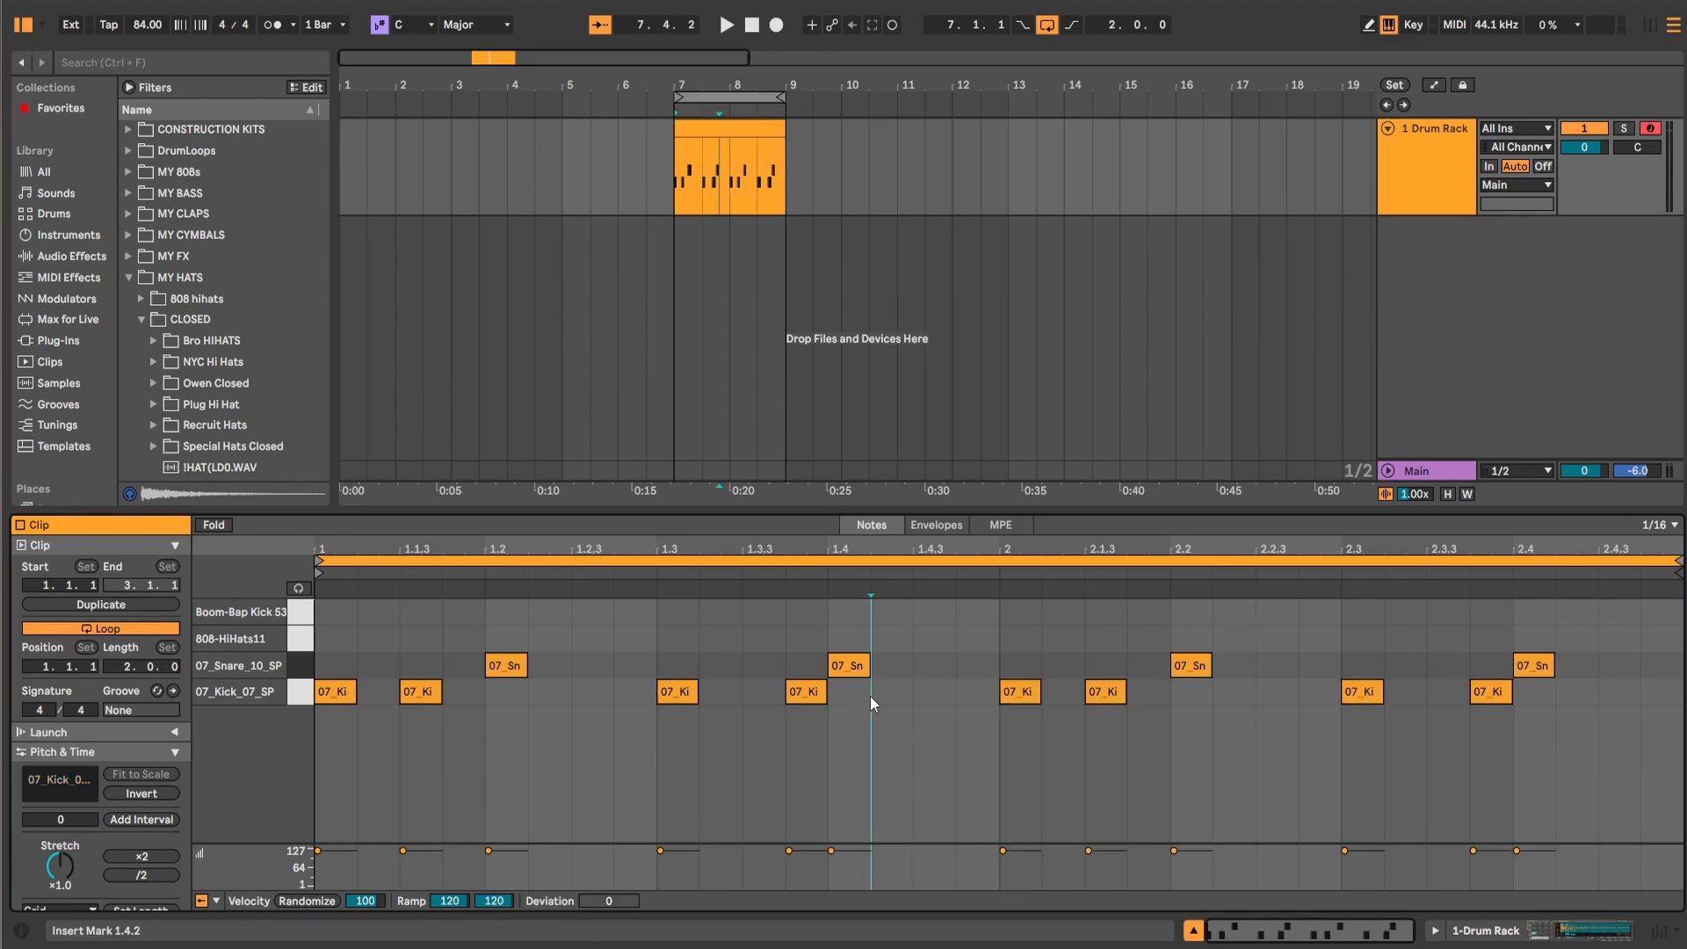
# Step: Duplicate the kick at 1.3.4 with the snare at 1.4, and delete the copies
pyautogui.moveTo(870, 696); pyautogui.dragTo(819, 645)
pyautogui.hotkey('ctrl', 'd')
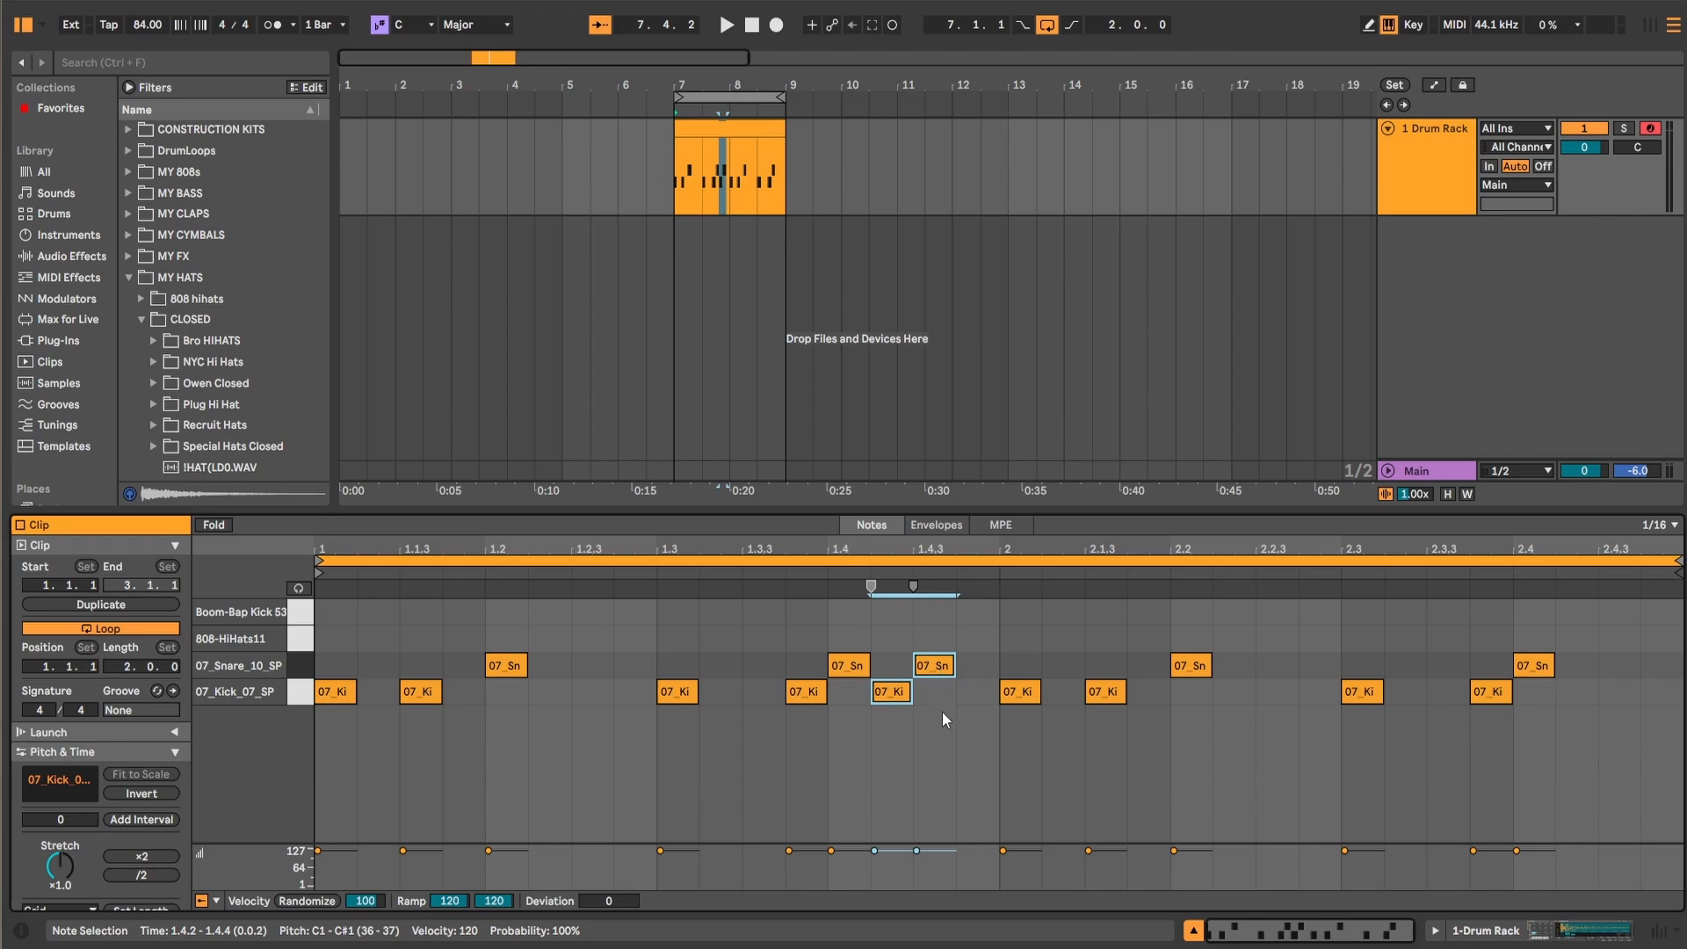
pyautogui.moveTo(981, 698); pyautogui.dragTo(943, 634)
pyautogui.press('Delete')
# Step: Play back the looped two-bar kick and snare pattern
pyautogui.press('space')
pyautogui.press('space')
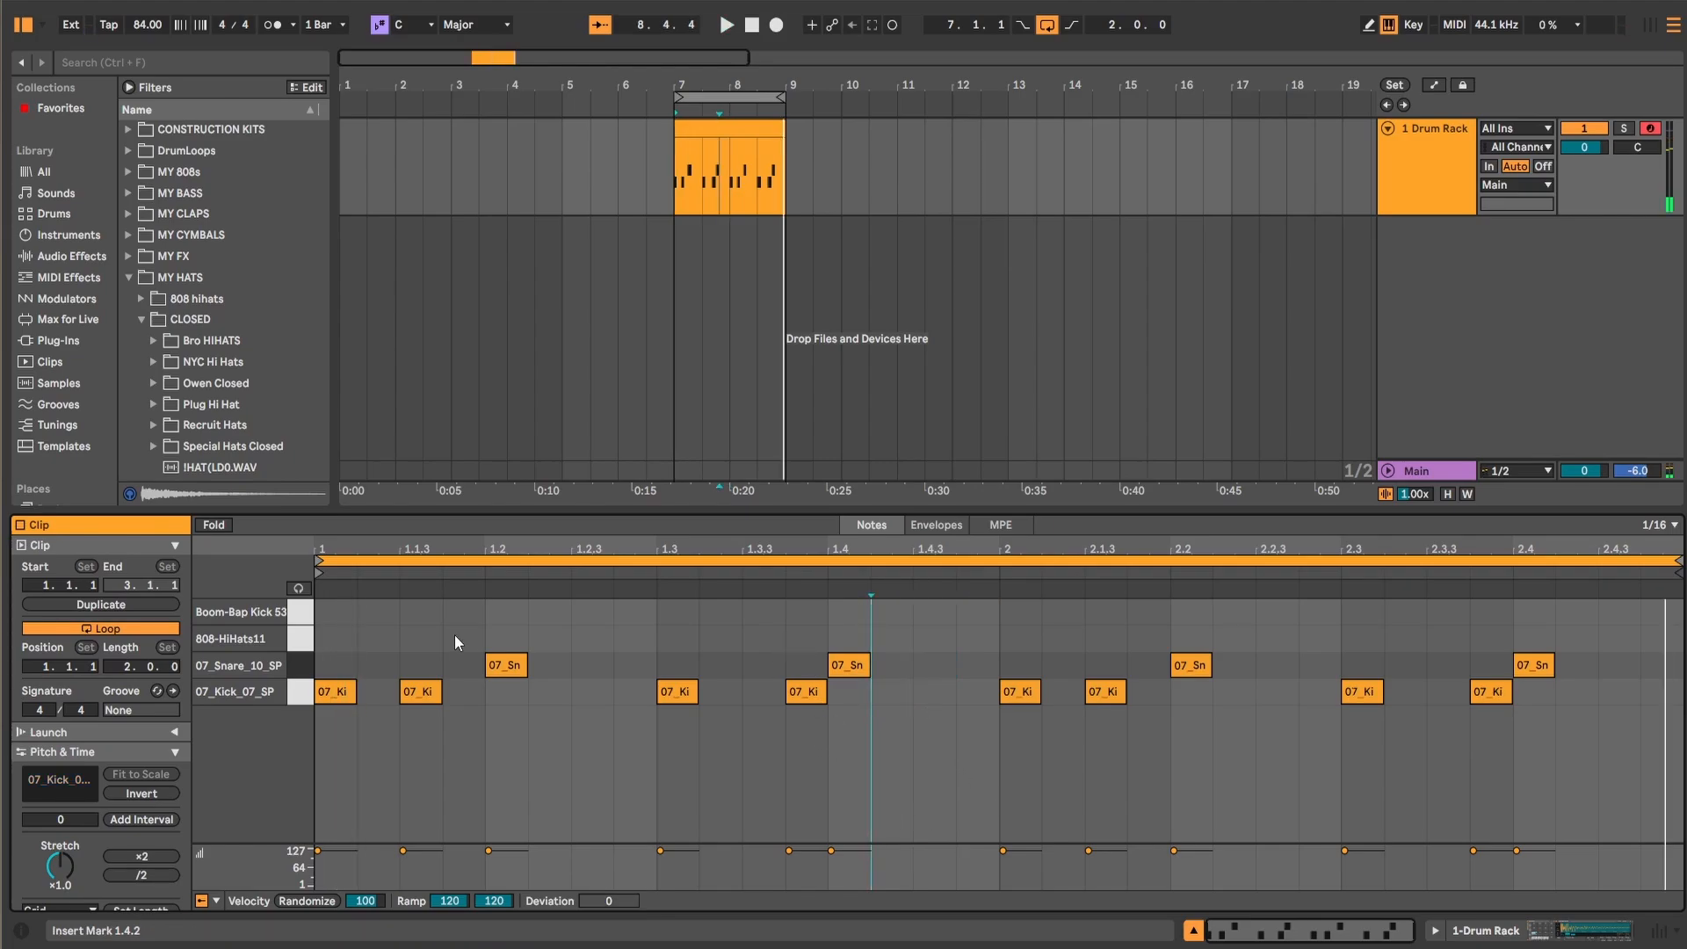
pyautogui.press('space')
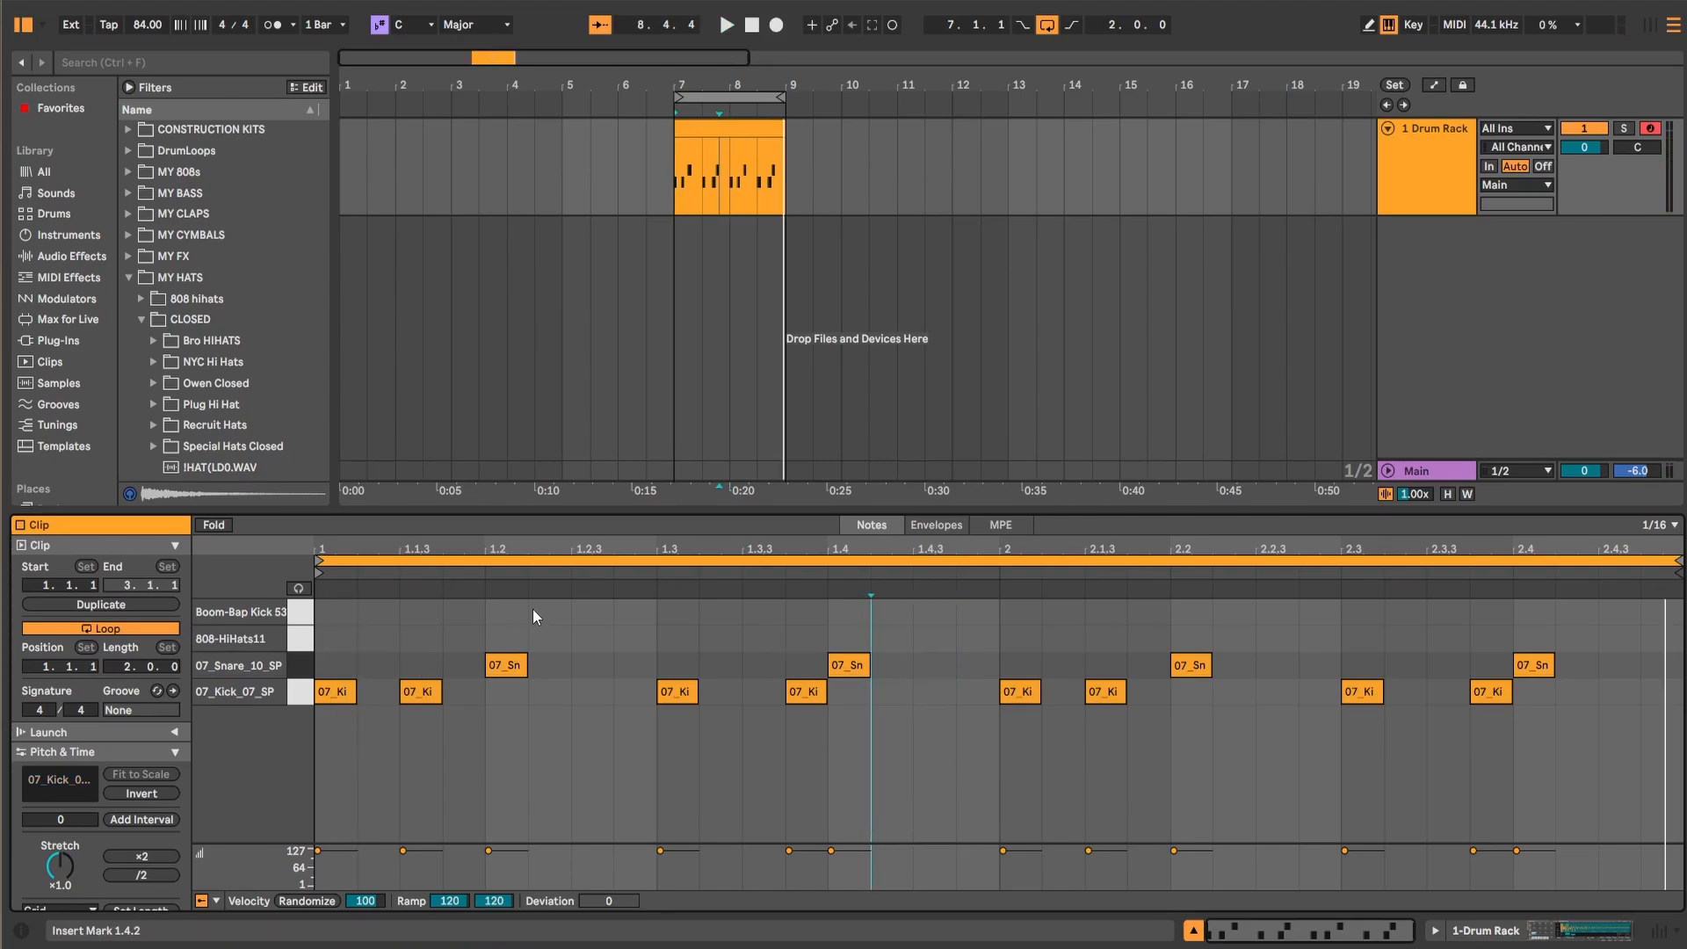
# Step: Add a Boom-Bap Kick 53 note at 1.2.3 and, in Draw Mode, paint sixteenth notes from 1.3 to 1.4.3
pyautogui.doubleClick(580, 612)
pyautogui.press('b')
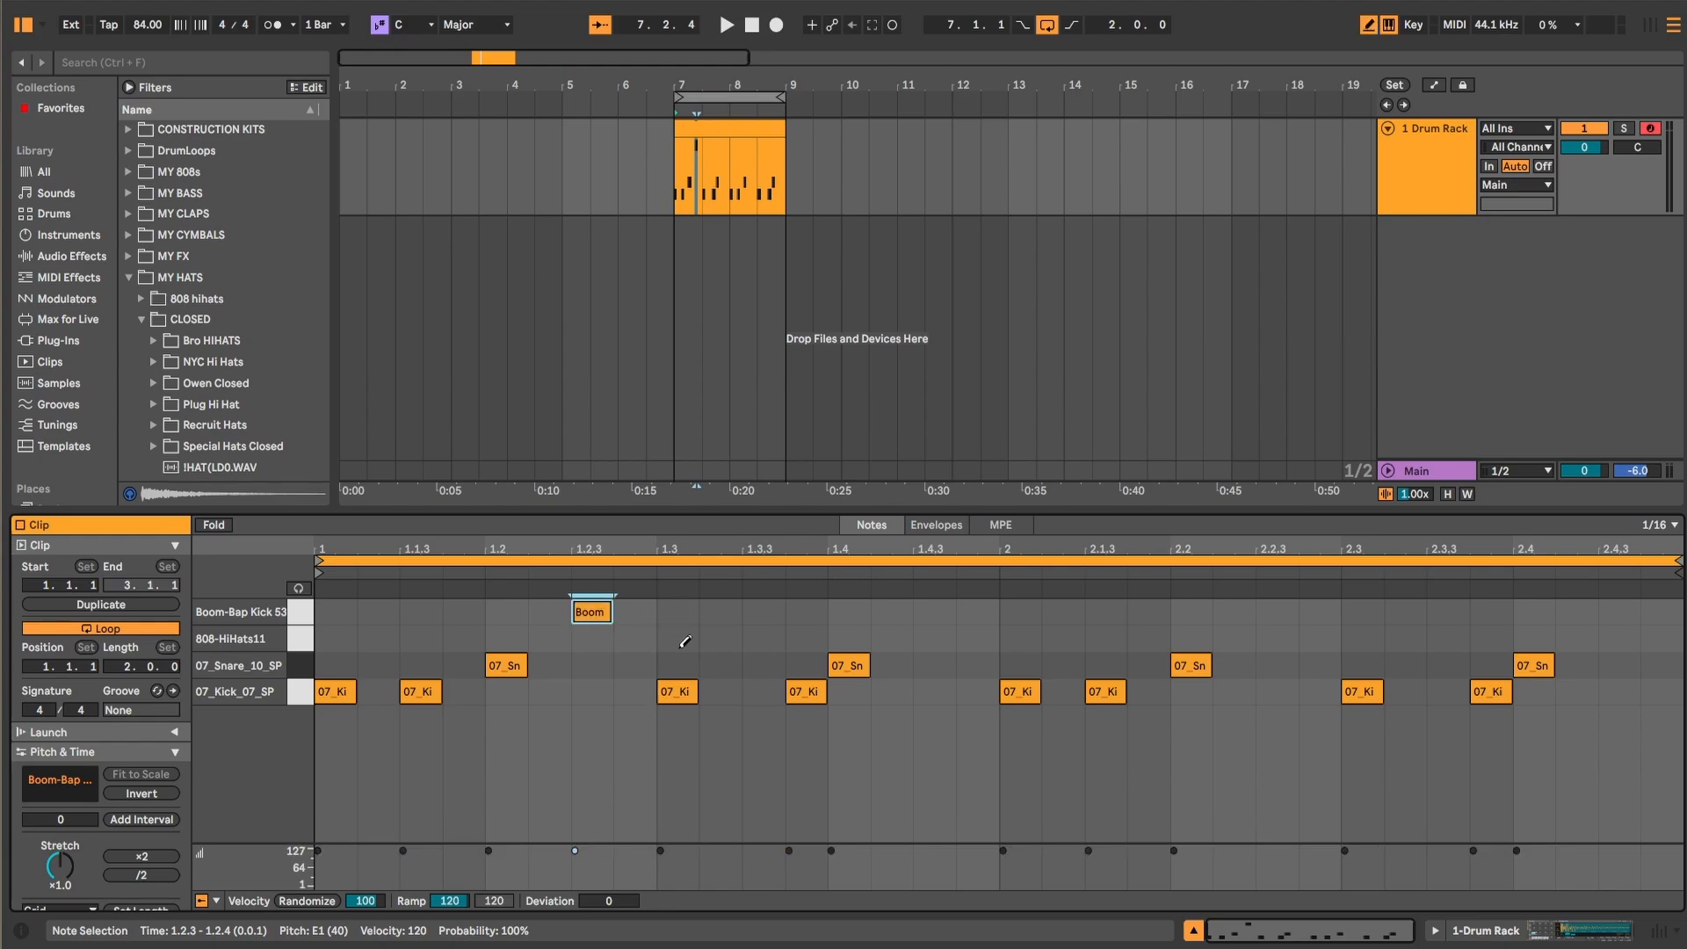
pyautogui.moveTo(677, 612); pyautogui.dragTo(988, 602)
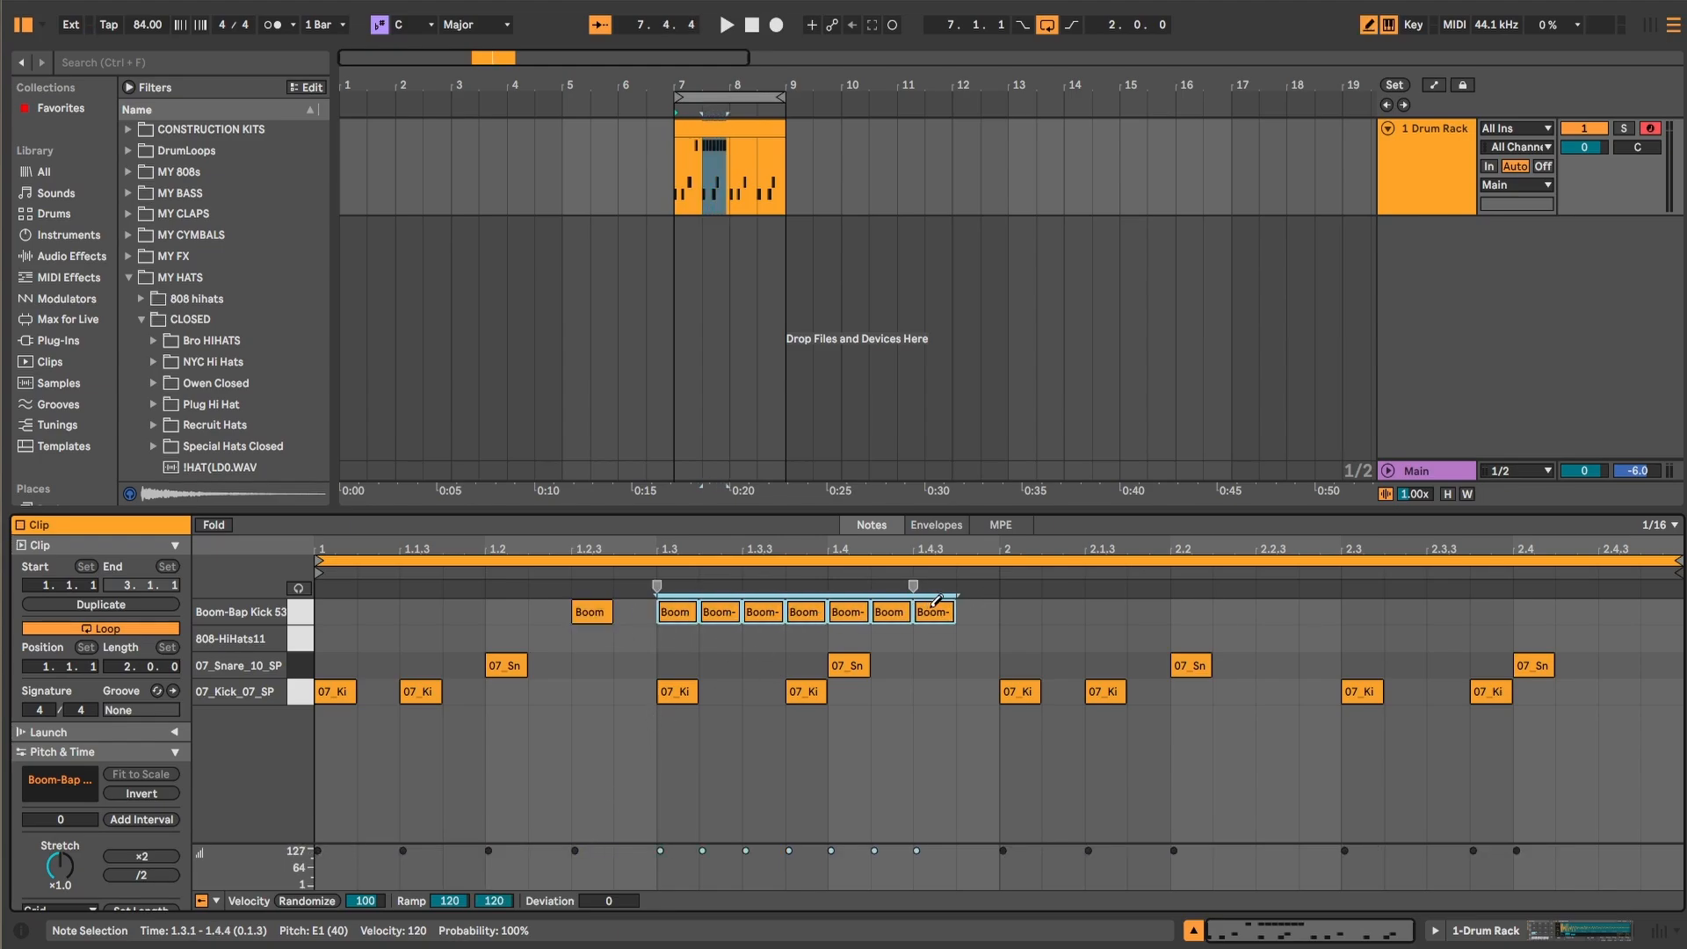
# Step: Try an 8-bar grid for drawing one long Boom-Bap Kick 53 note, and erase it
pyautogui.rightClick(1002, 607)
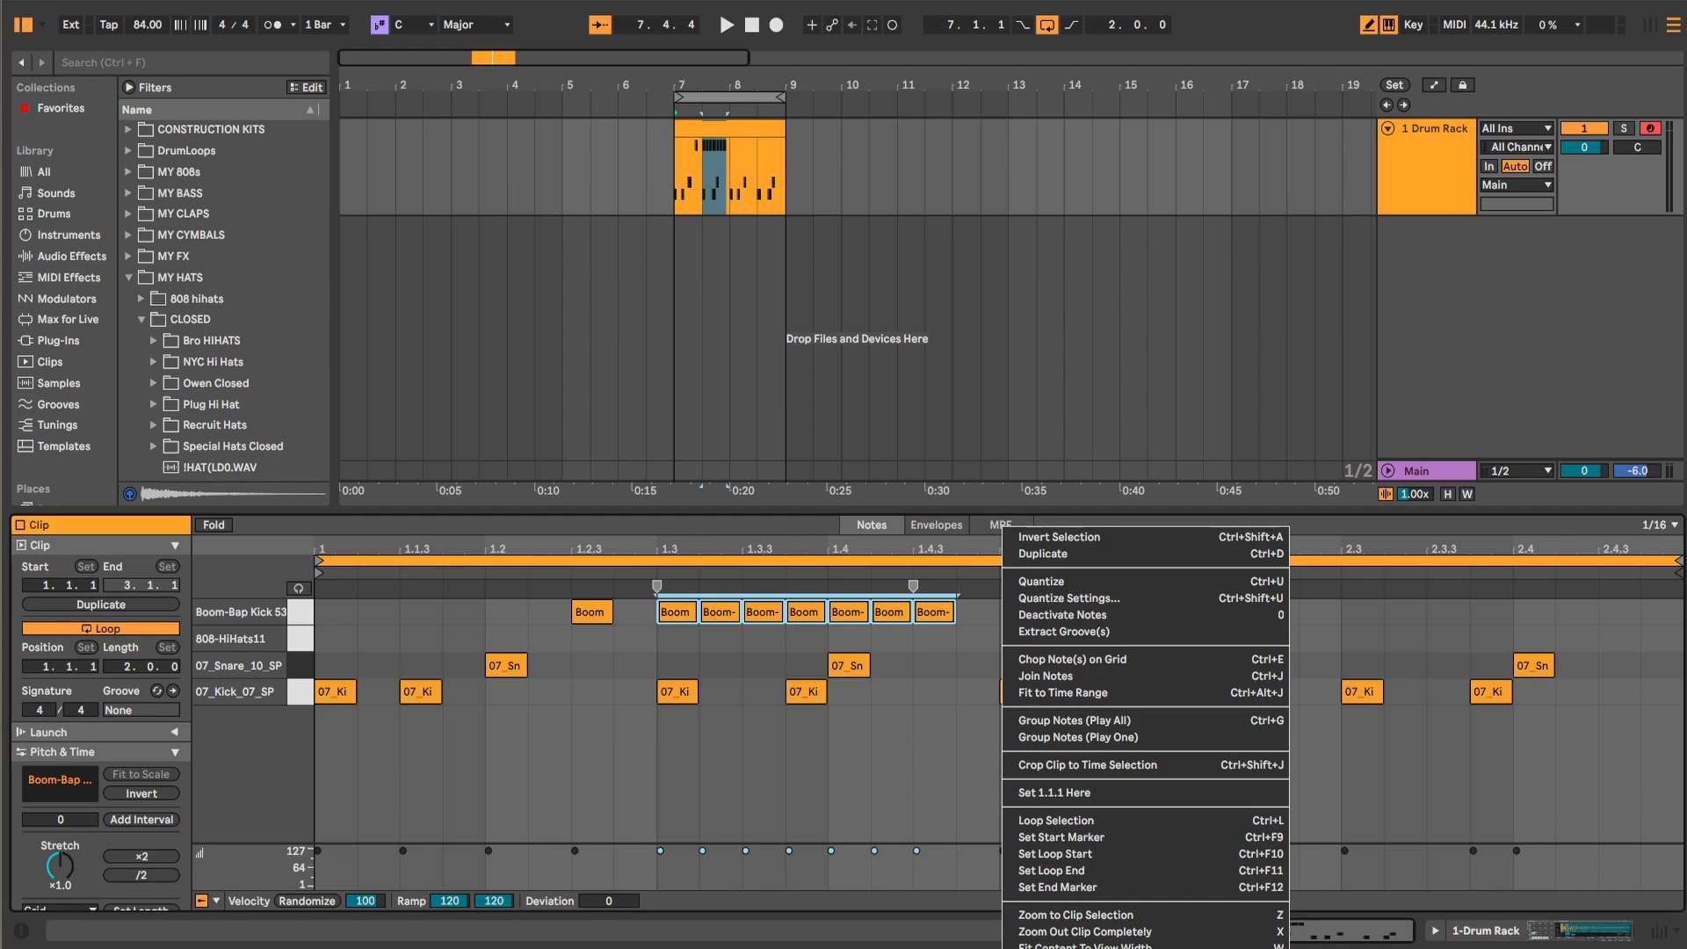
pyautogui.click(1037, 948)
pyautogui.click(1031, 614)
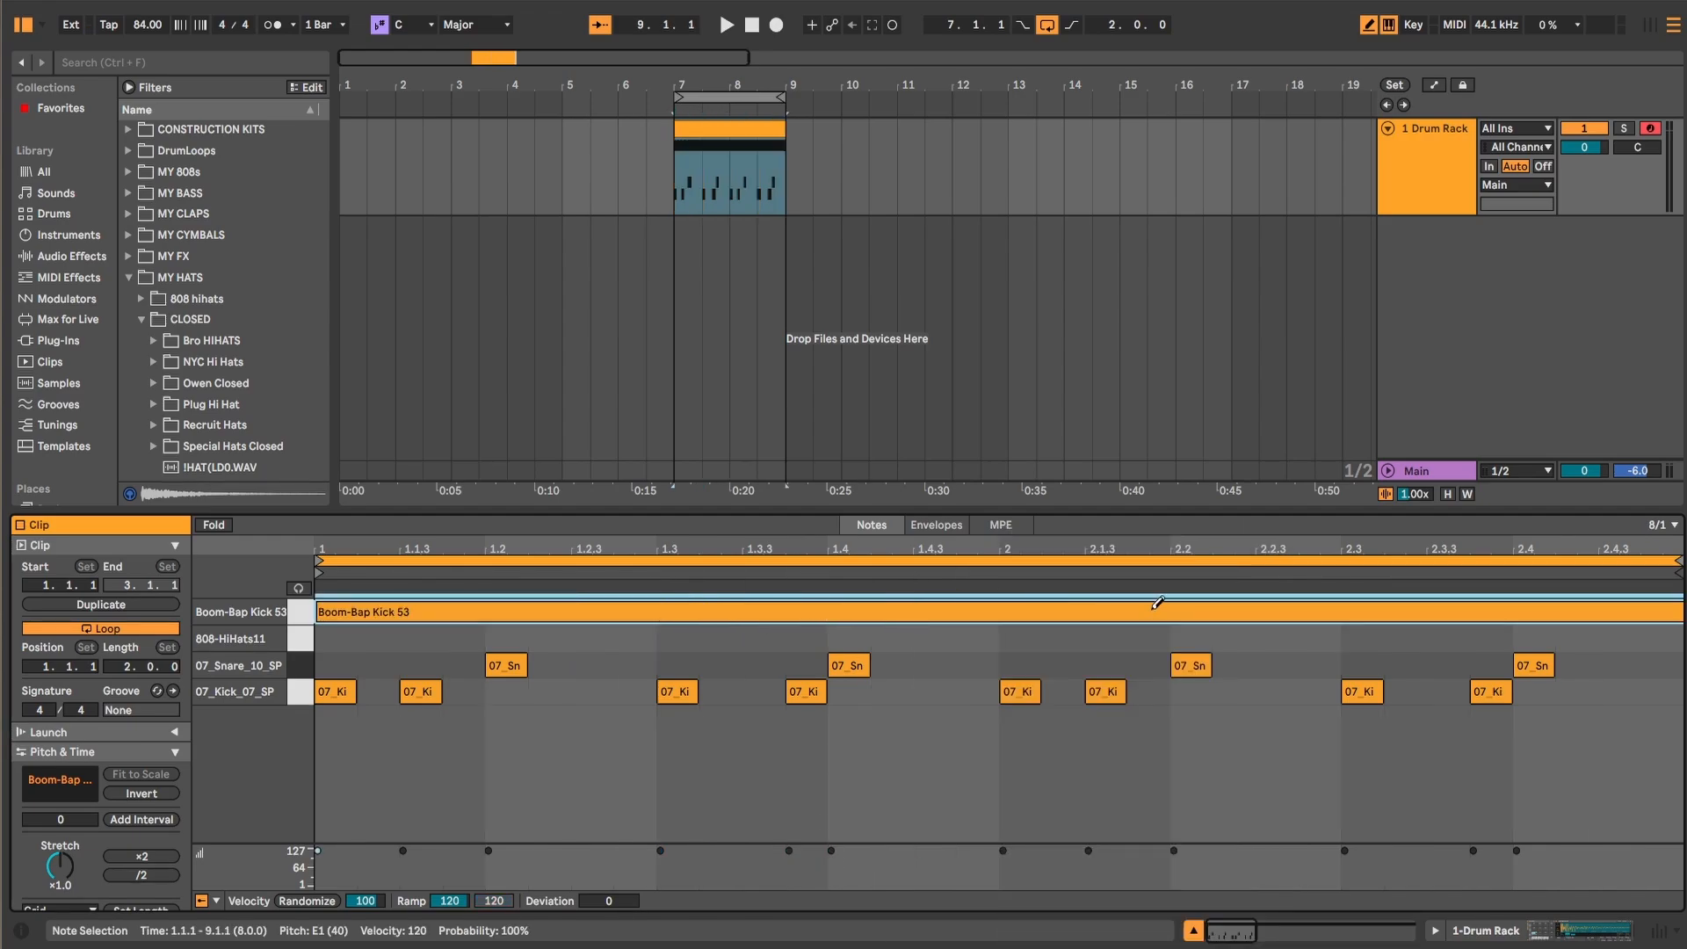
pyautogui.click(591, 613)
# Step: Set the grid to 1/8, fill the Boom-Bap Kick 53 row with eighth notes across both bars, and leave Draw Mode
pyautogui.rightClick(603, 618)
pyautogui.click(776, 622)
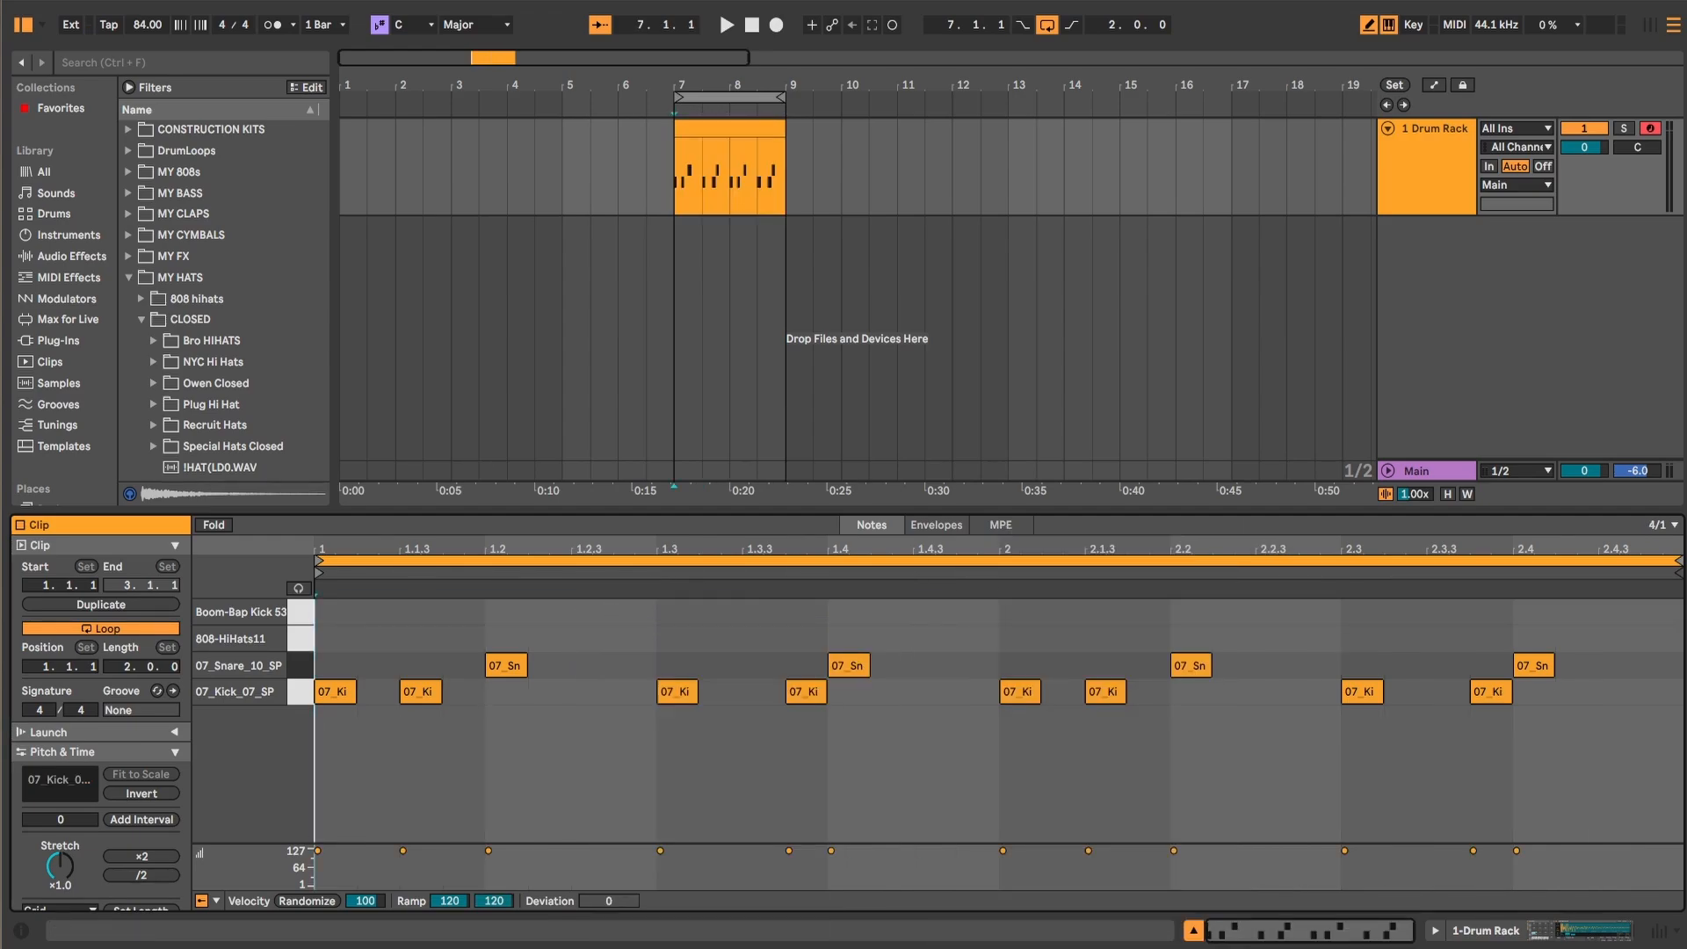
pyautogui.rightClick(776, 622)
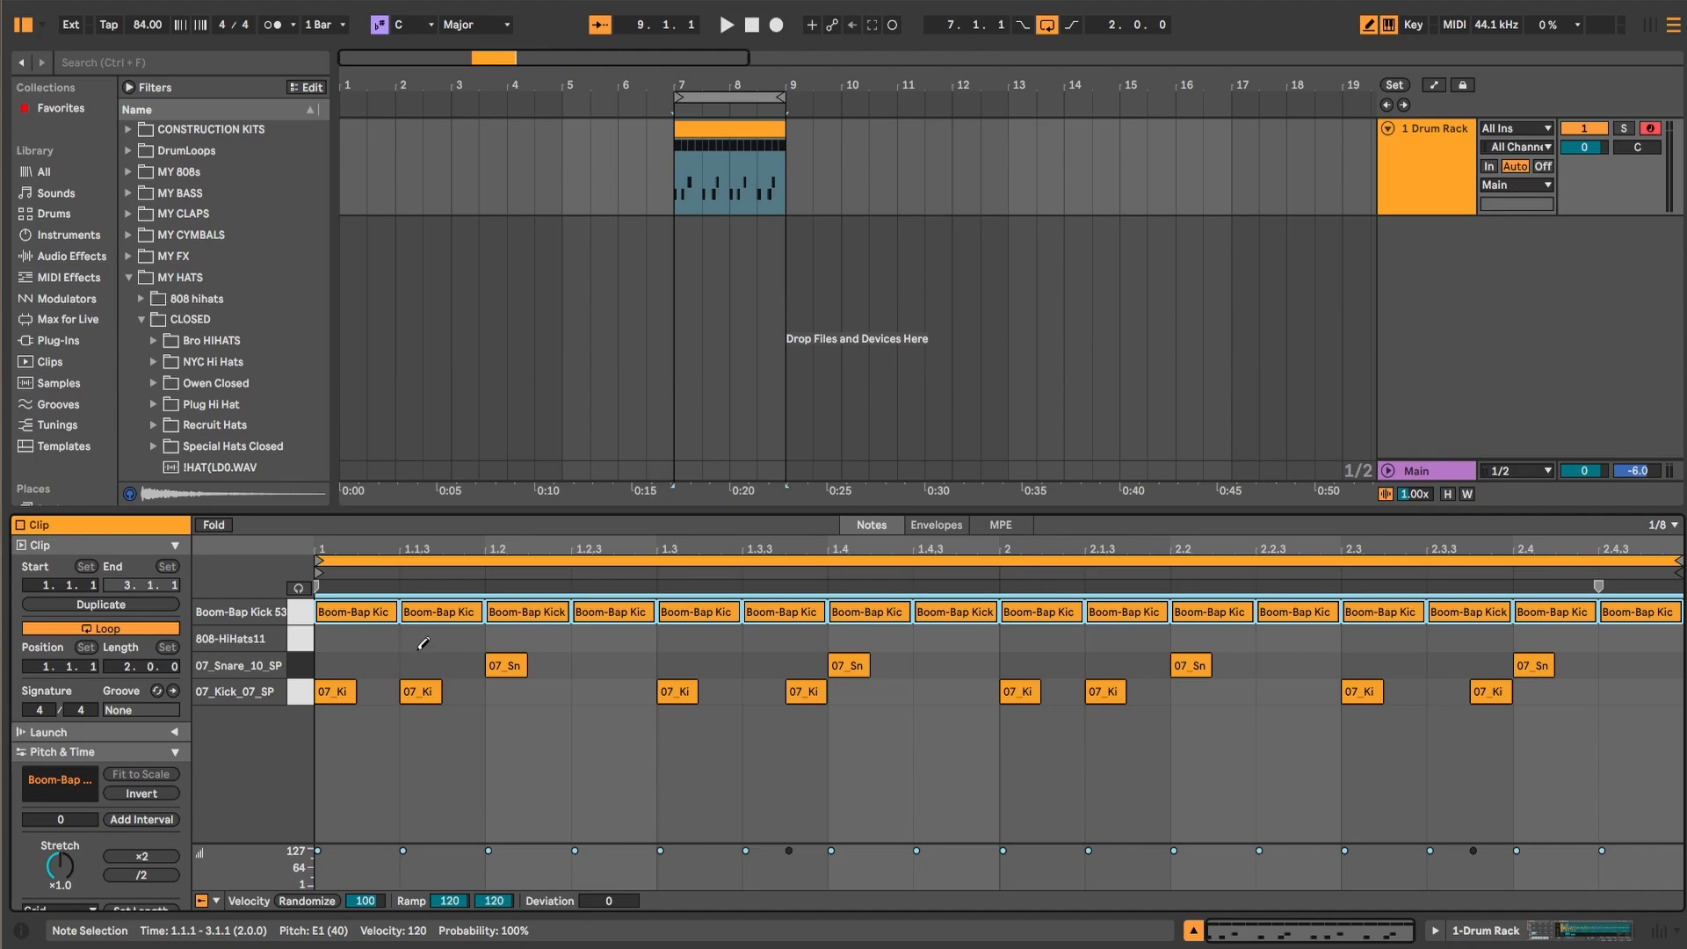
pyautogui.press('b')
# Step: Select every other Boom-Bap Kick 53 note, starting from the first, and lower their velocity to 57
pyautogui.click(363, 619)
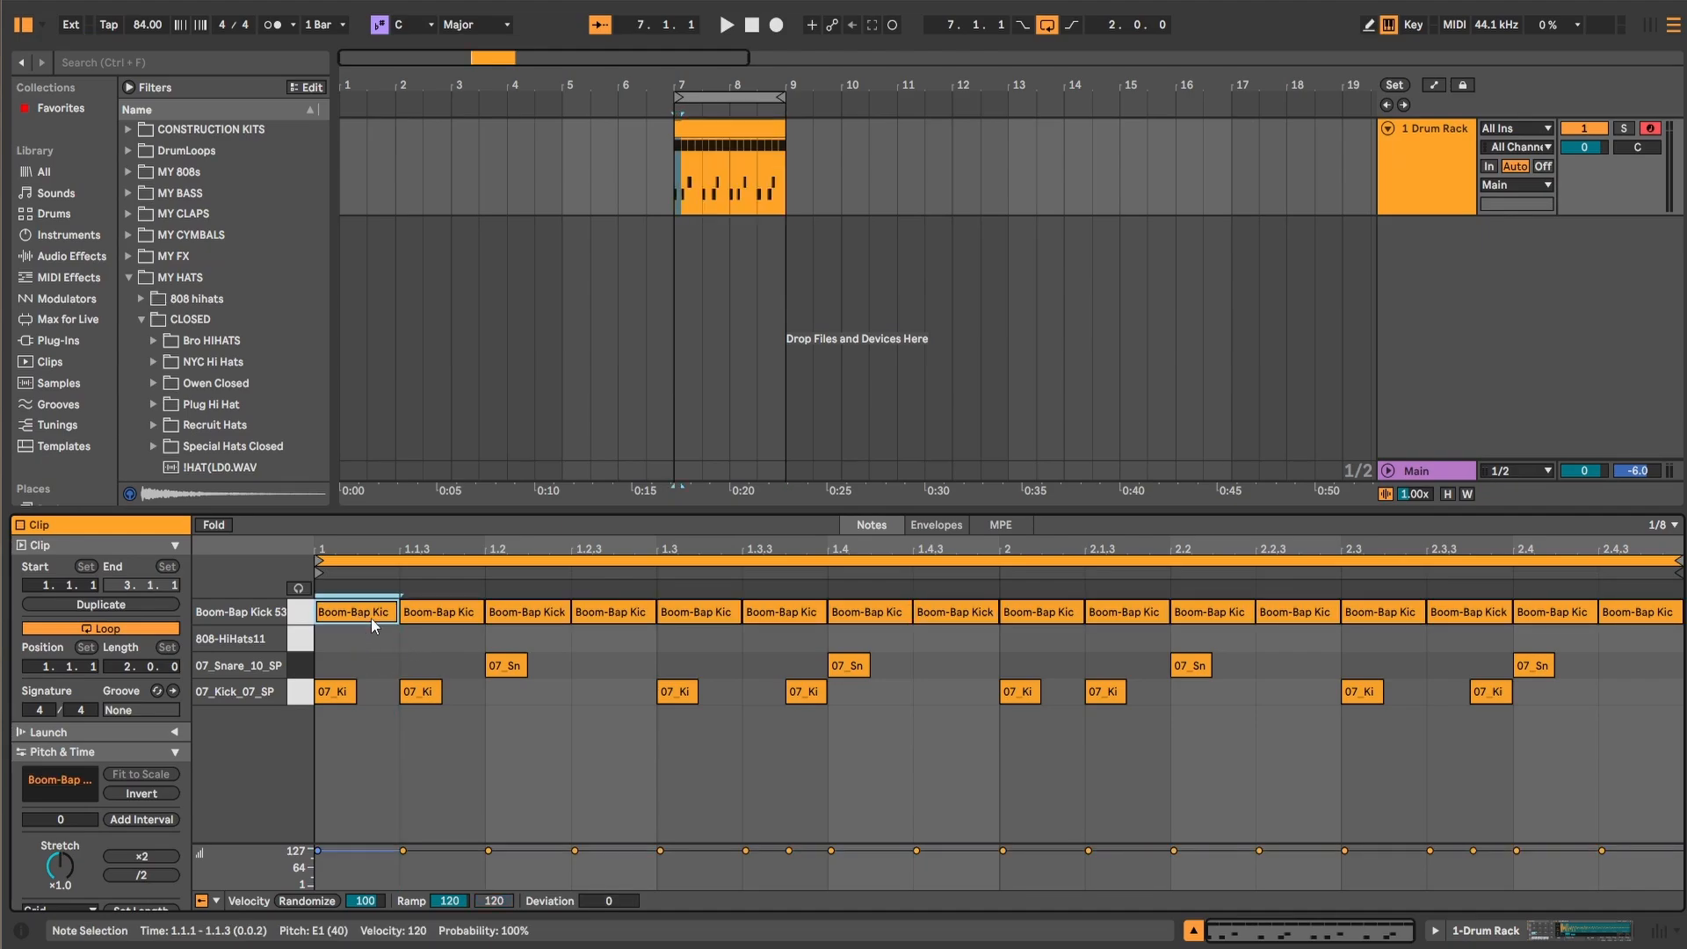
pyautogui.click(530, 617)
pyautogui.click(593, 622)
pyautogui.click(691, 622)
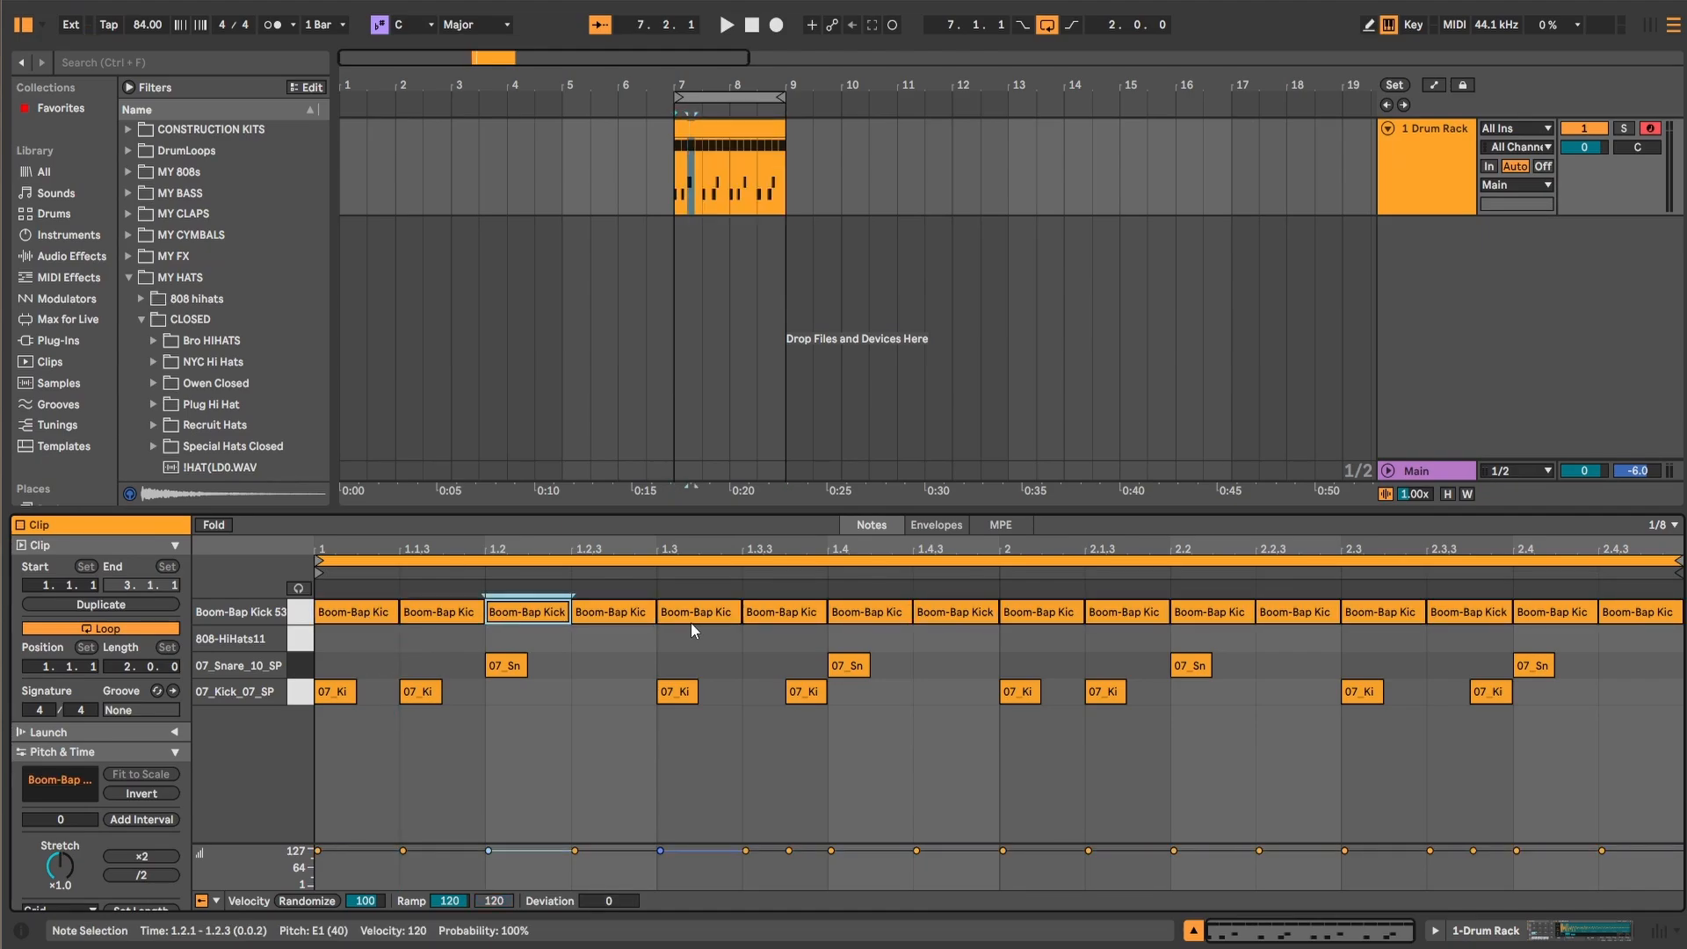
pyautogui.keyDown('shift'); pyautogui.click(362, 614); pyautogui.keyUp('shift')
pyautogui.keyDown('shift'); pyautogui.click(534, 612); pyautogui.keyUp('shift')
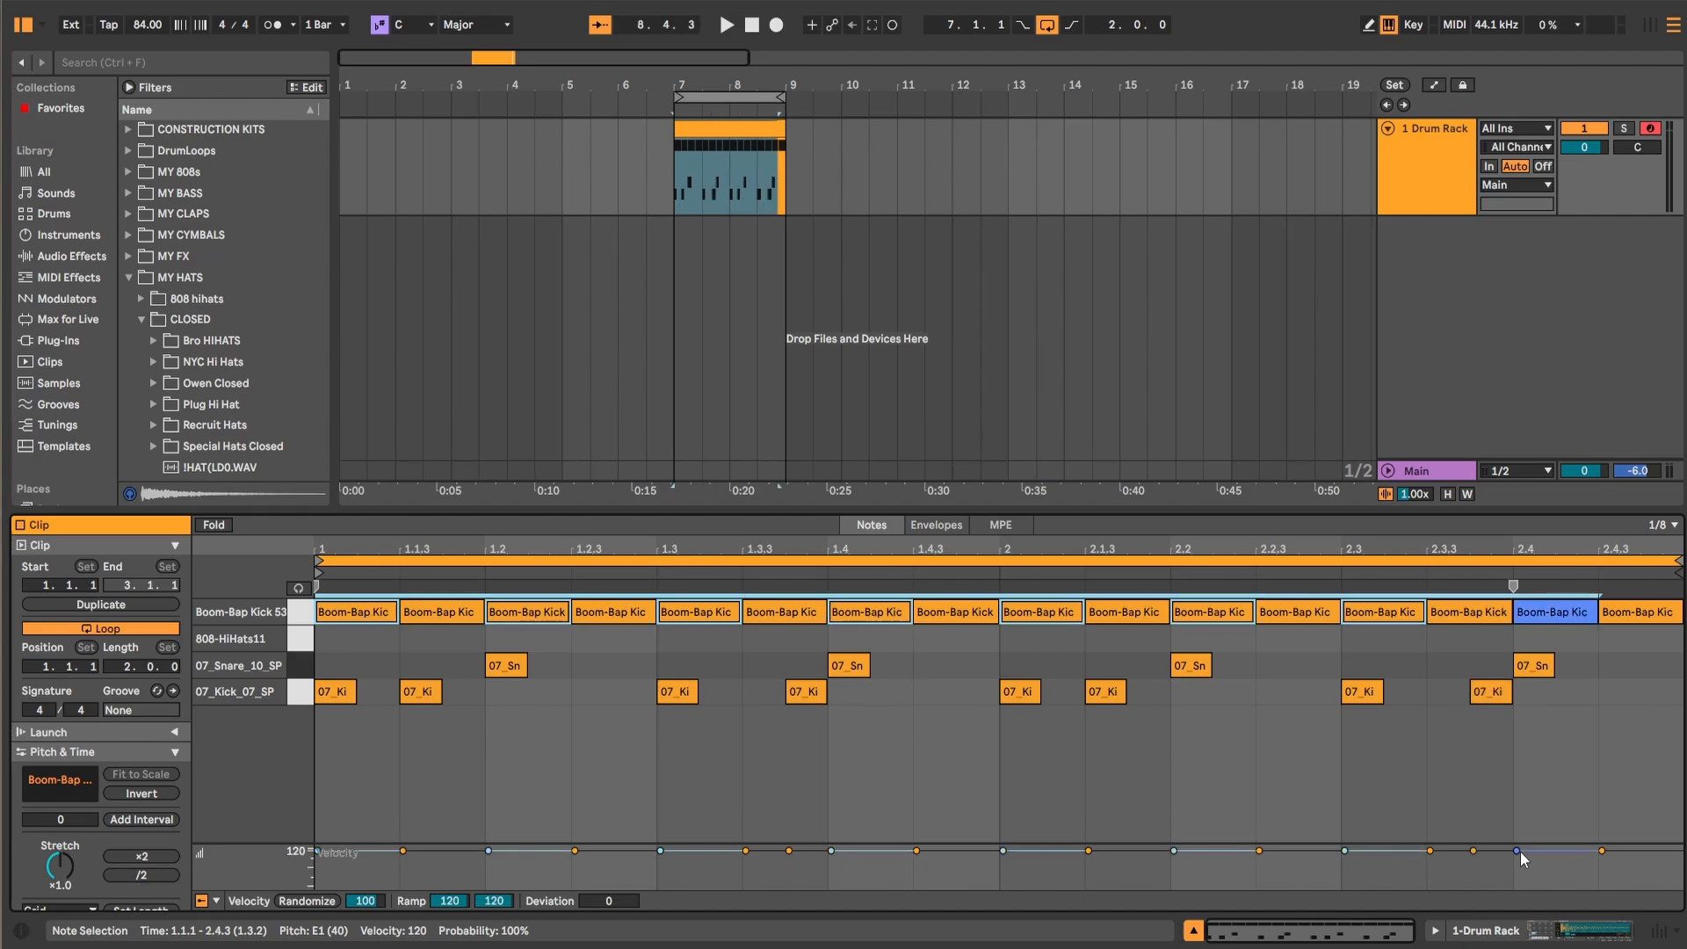
pyautogui.moveTo(1522, 852); pyautogui.dragTo(1522, 872)
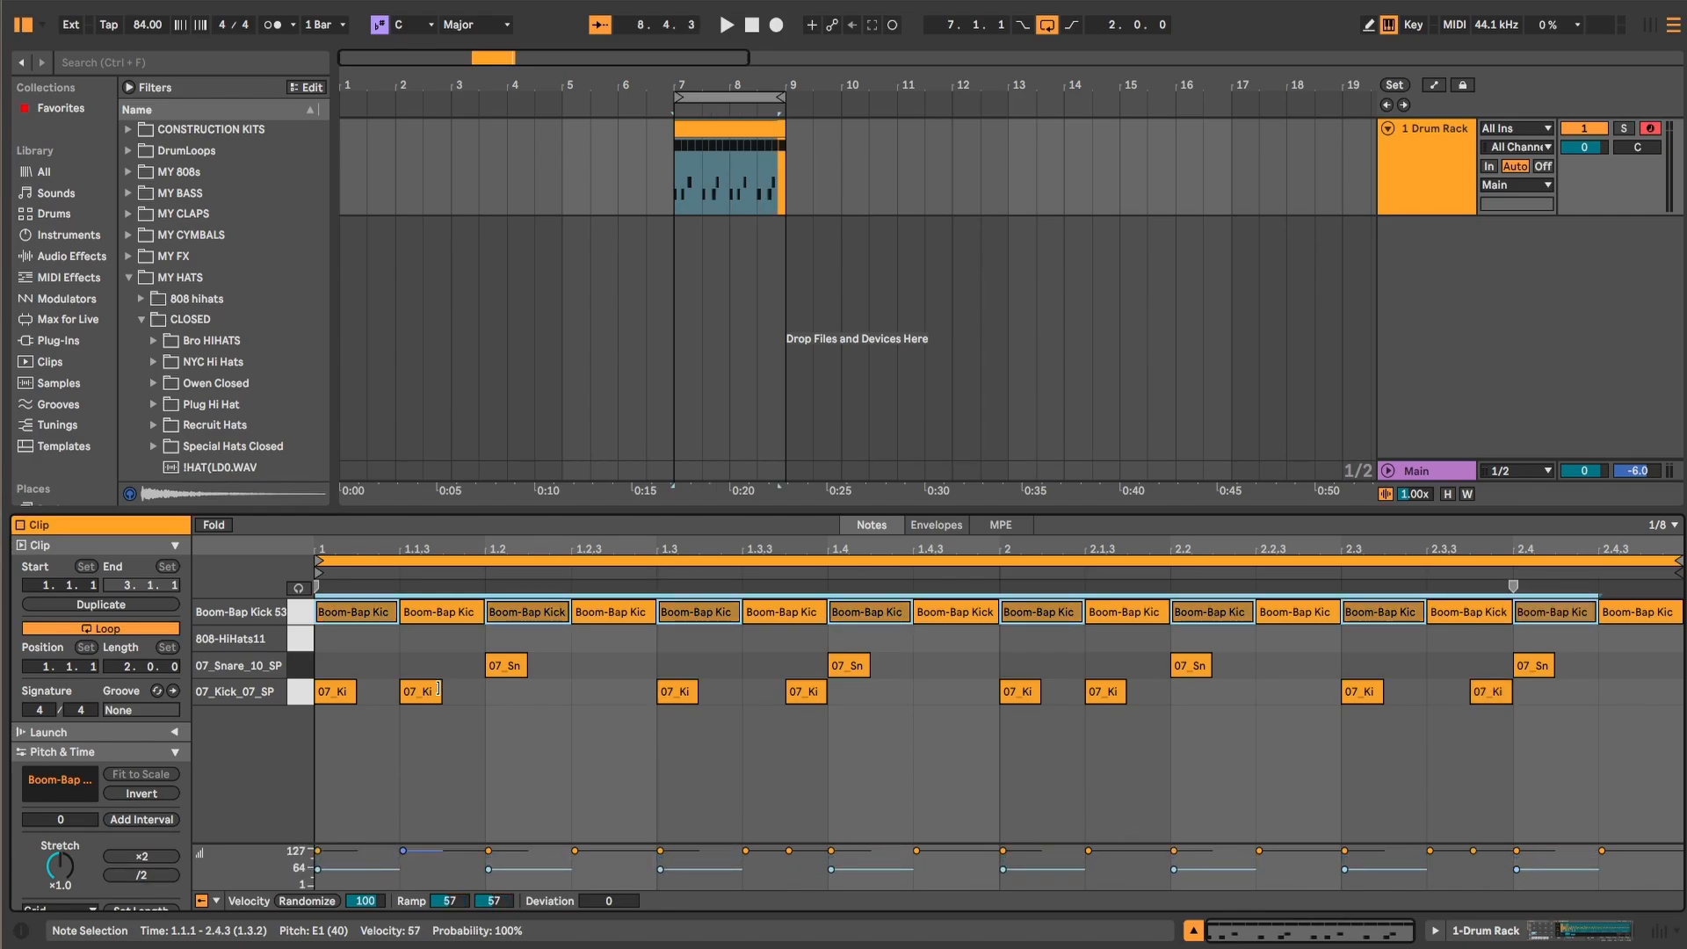
# Step: Move all the Boom-Bap Kick 53 notes to the 808-HiHats11 row, play back the pattern and shrink the note editor
pyautogui.press('space')
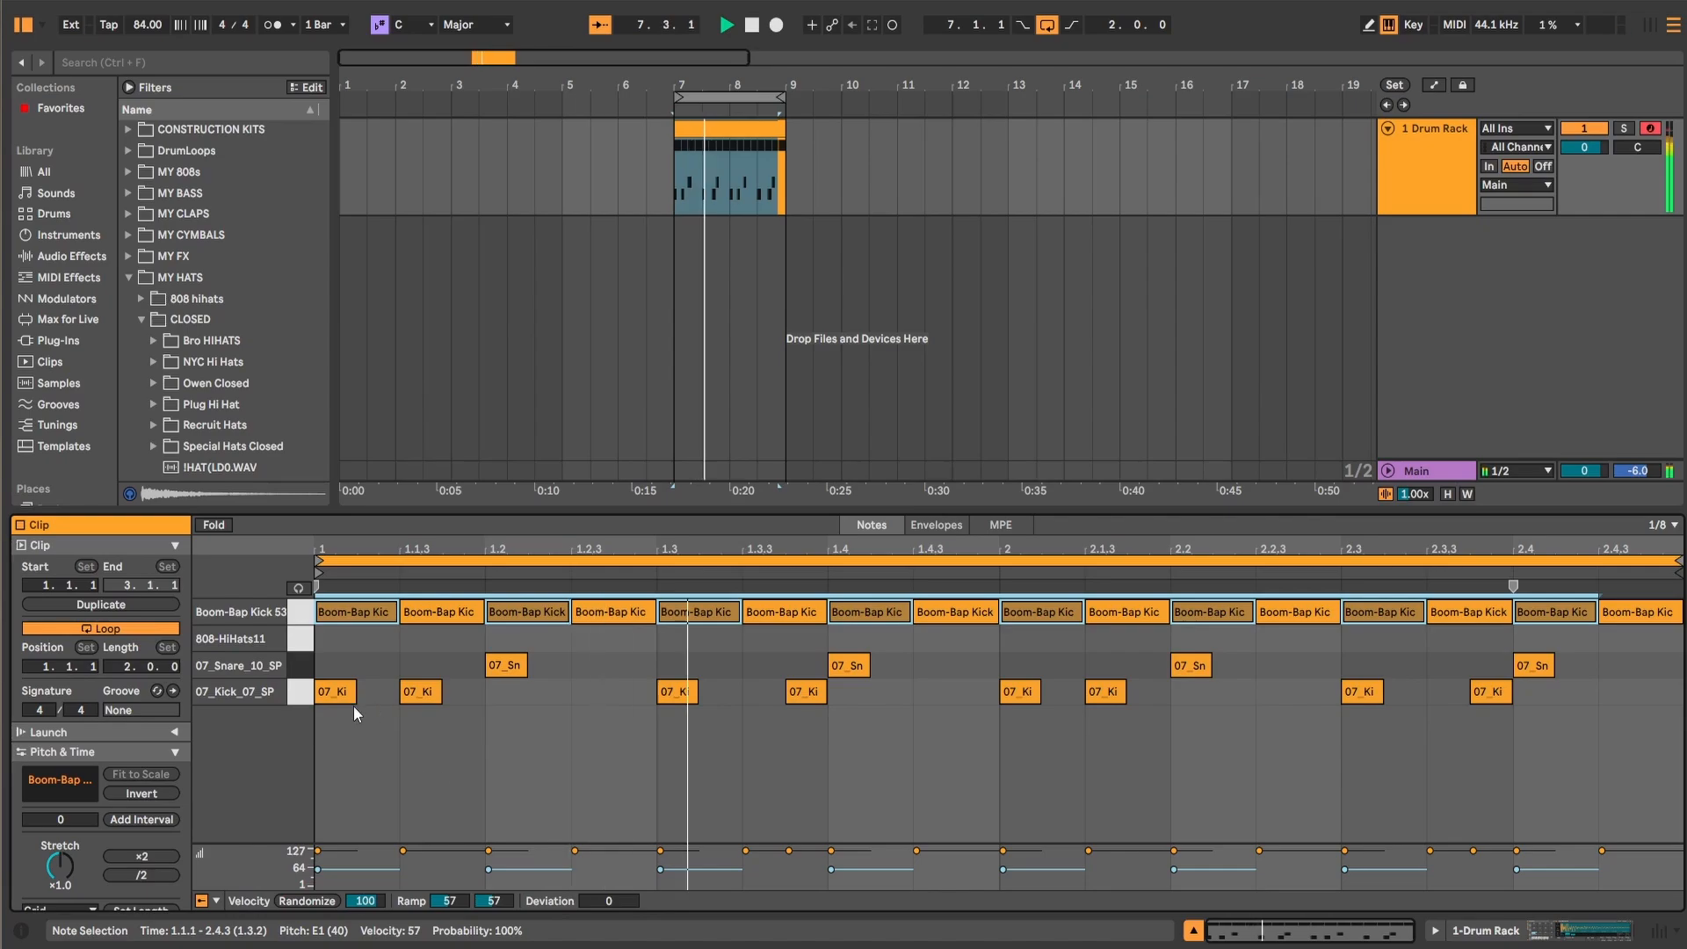
pyautogui.moveTo(348, 614); pyautogui.dragTo(350, 639)
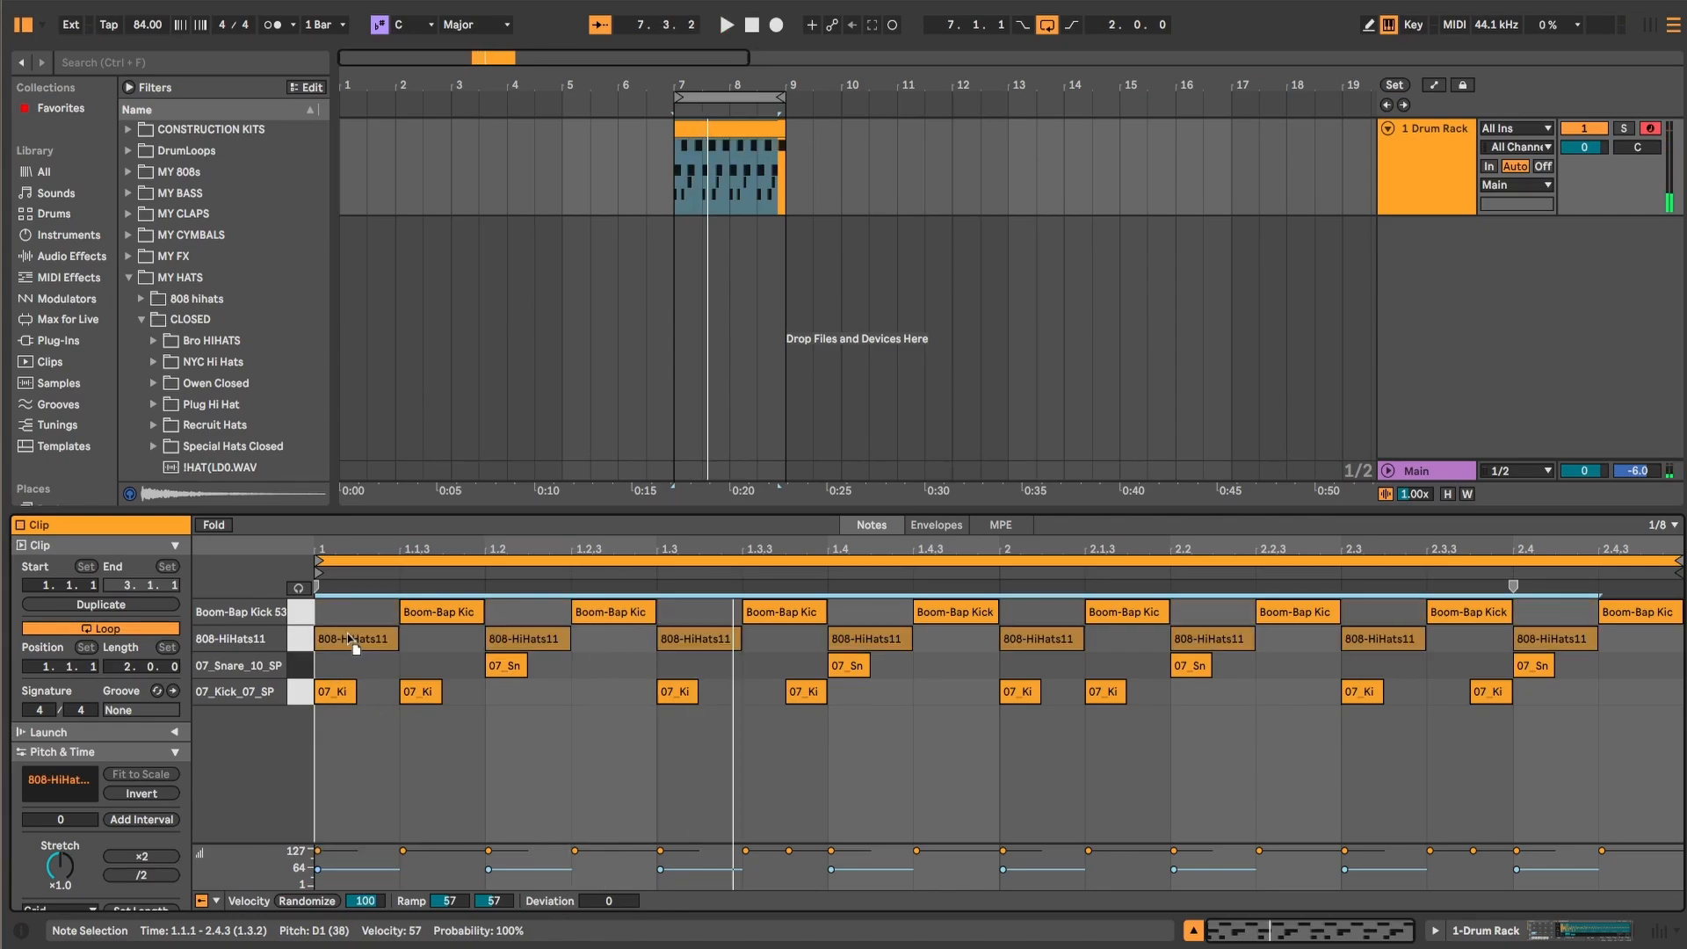
pyautogui.click(300, 612)
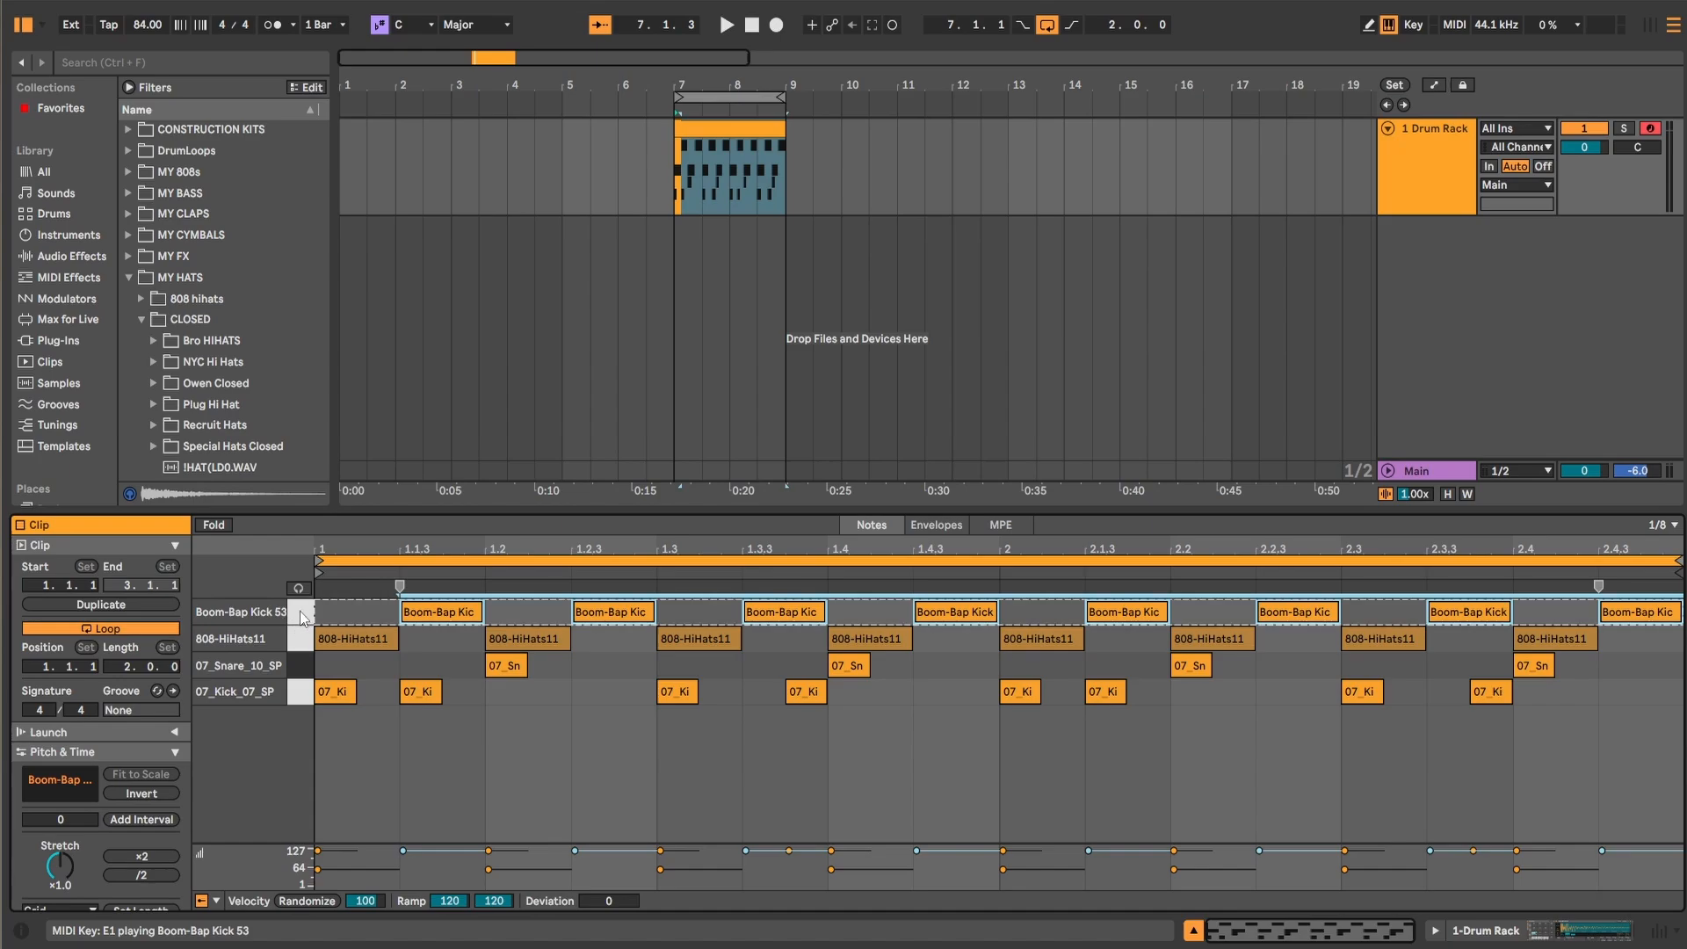
pyautogui.moveTo(427, 617); pyautogui.dragTo(428, 647)
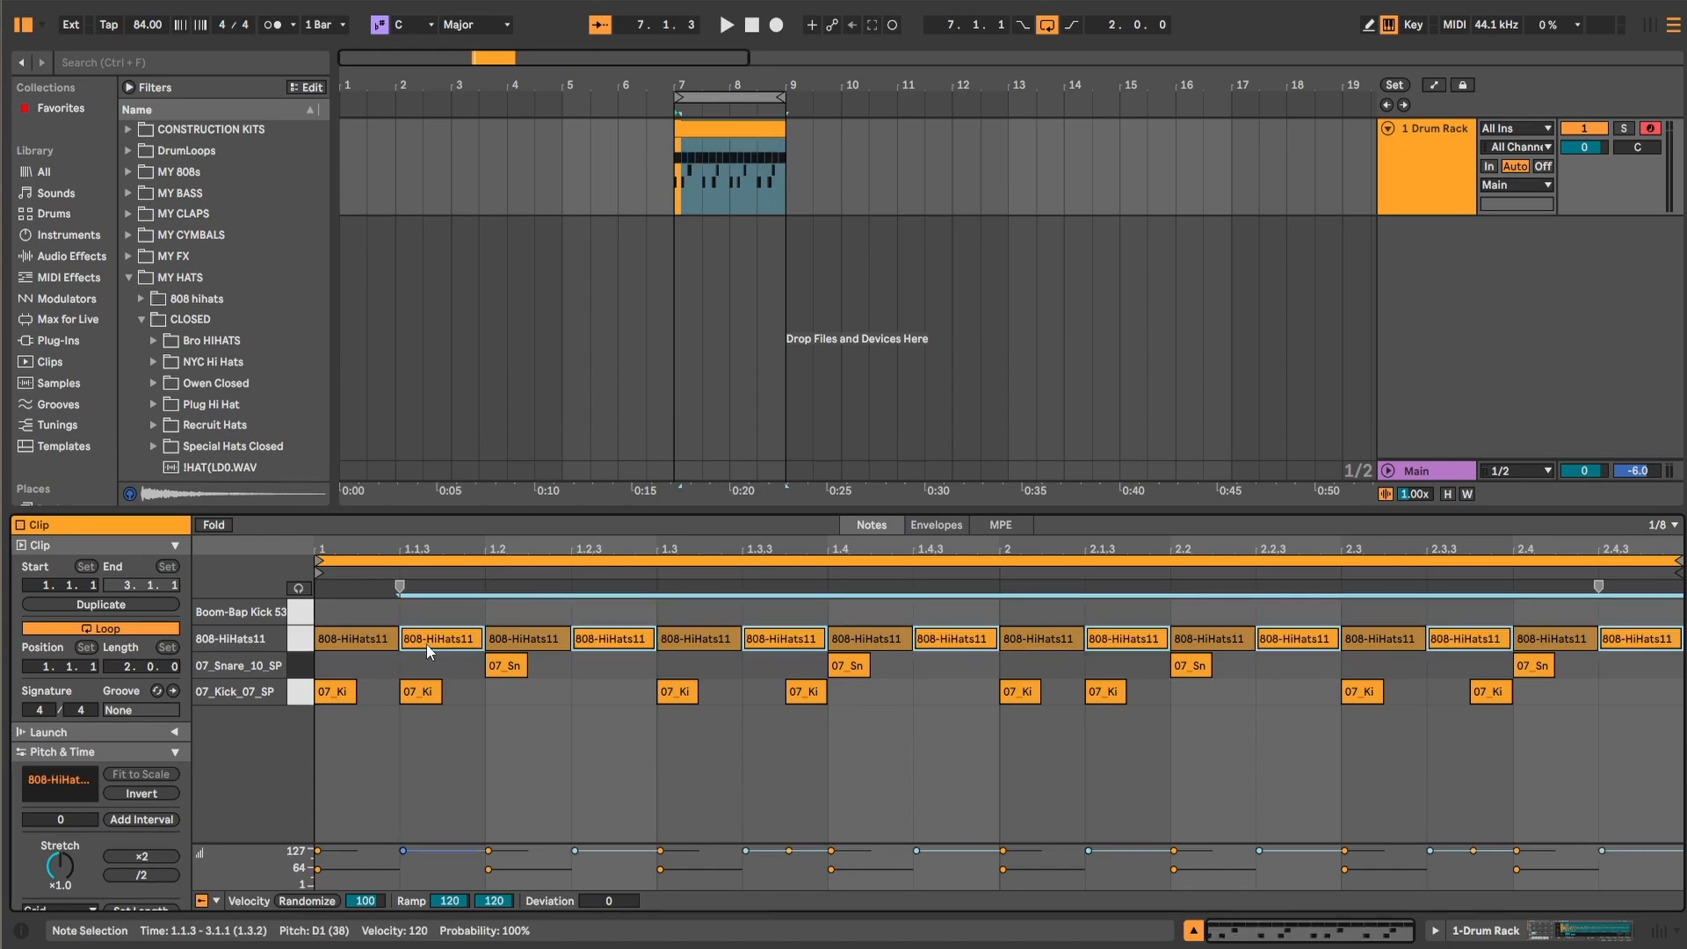
pyautogui.press('space')
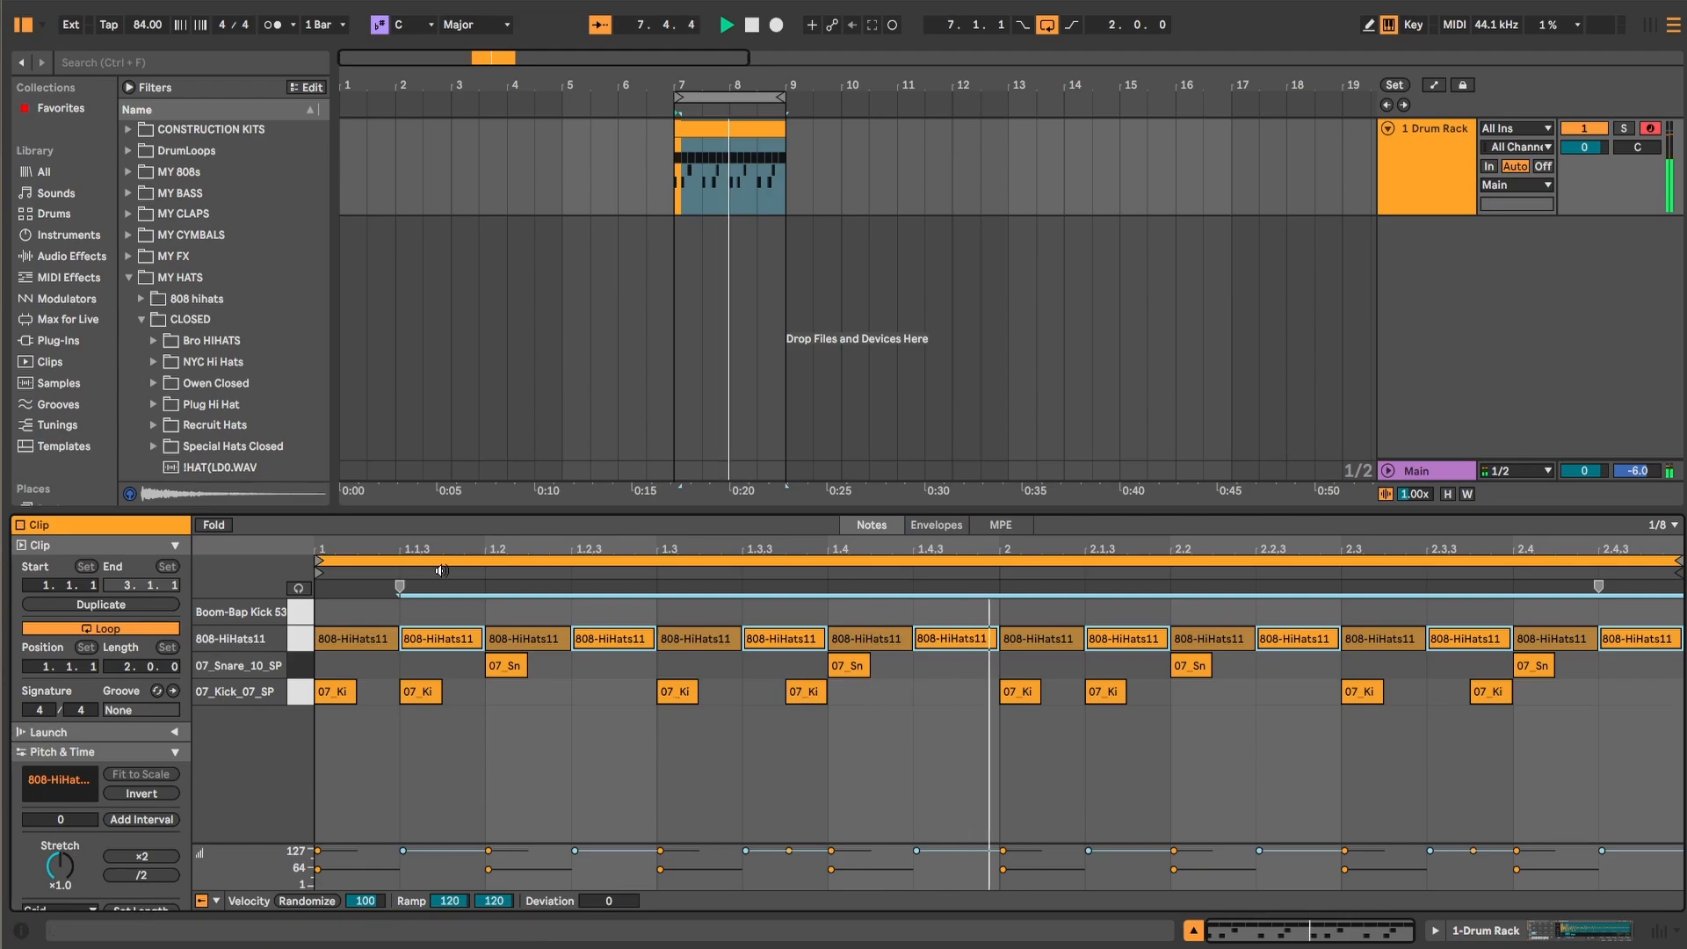
pyautogui.moveTo(492, 514); pyautogui.dragTo(540, 573)
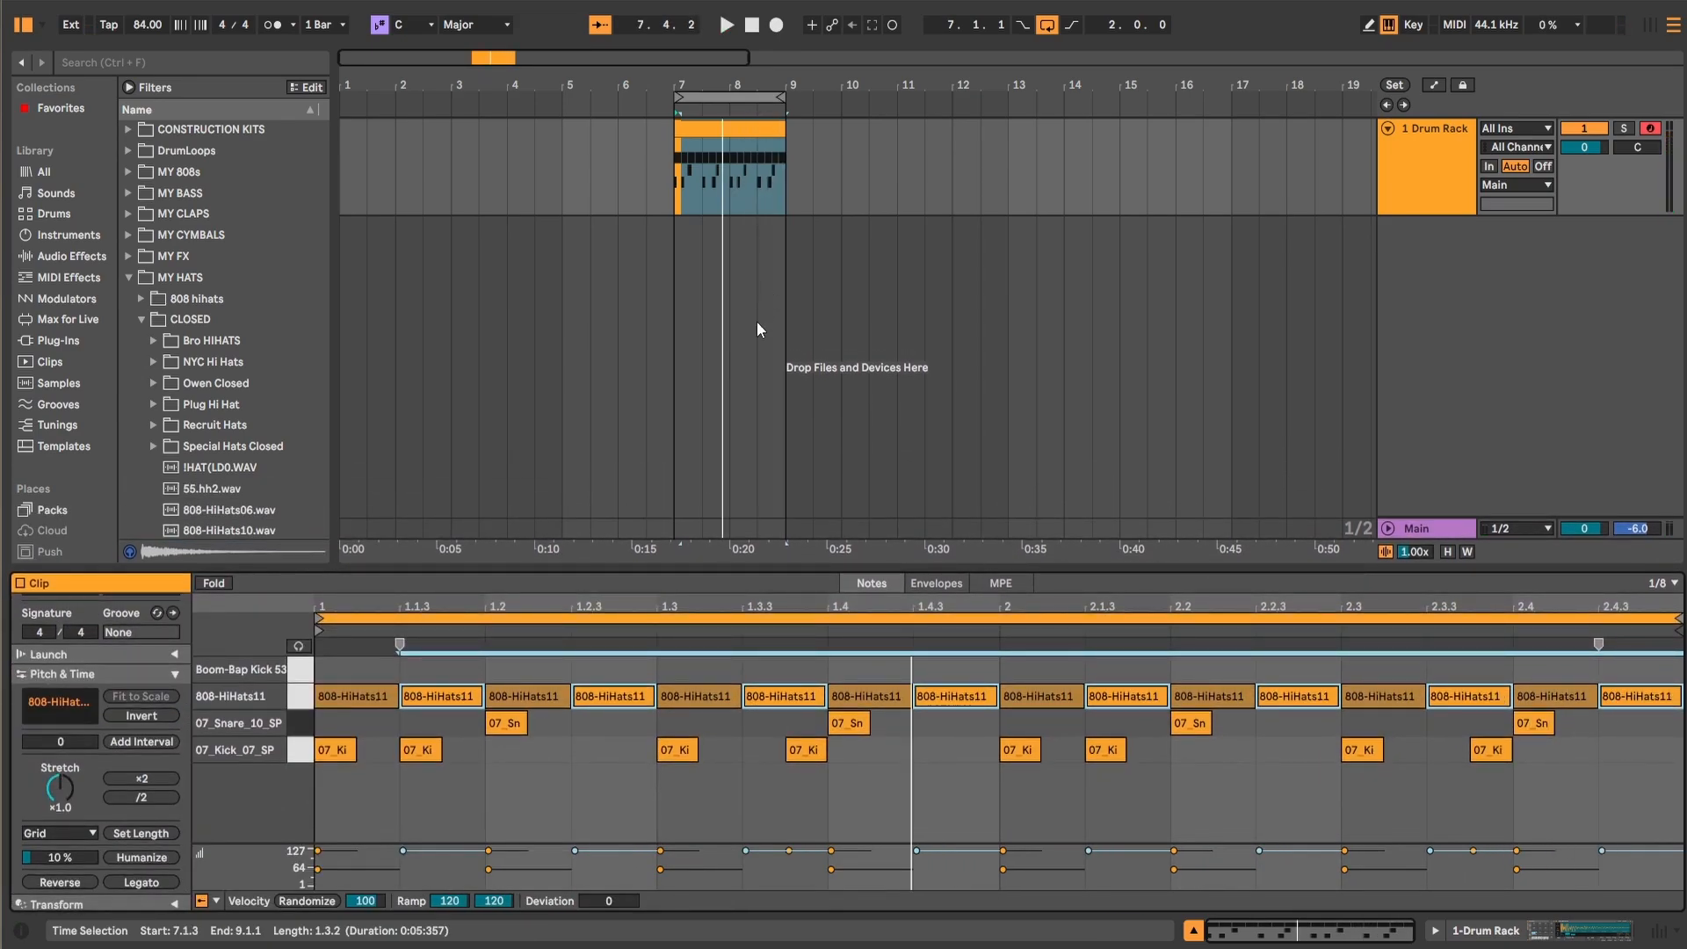
# Step: Switch the detail area back and forth between the clip's notes and the Drum Rack's devices
pyautogui.click(1506, 934)
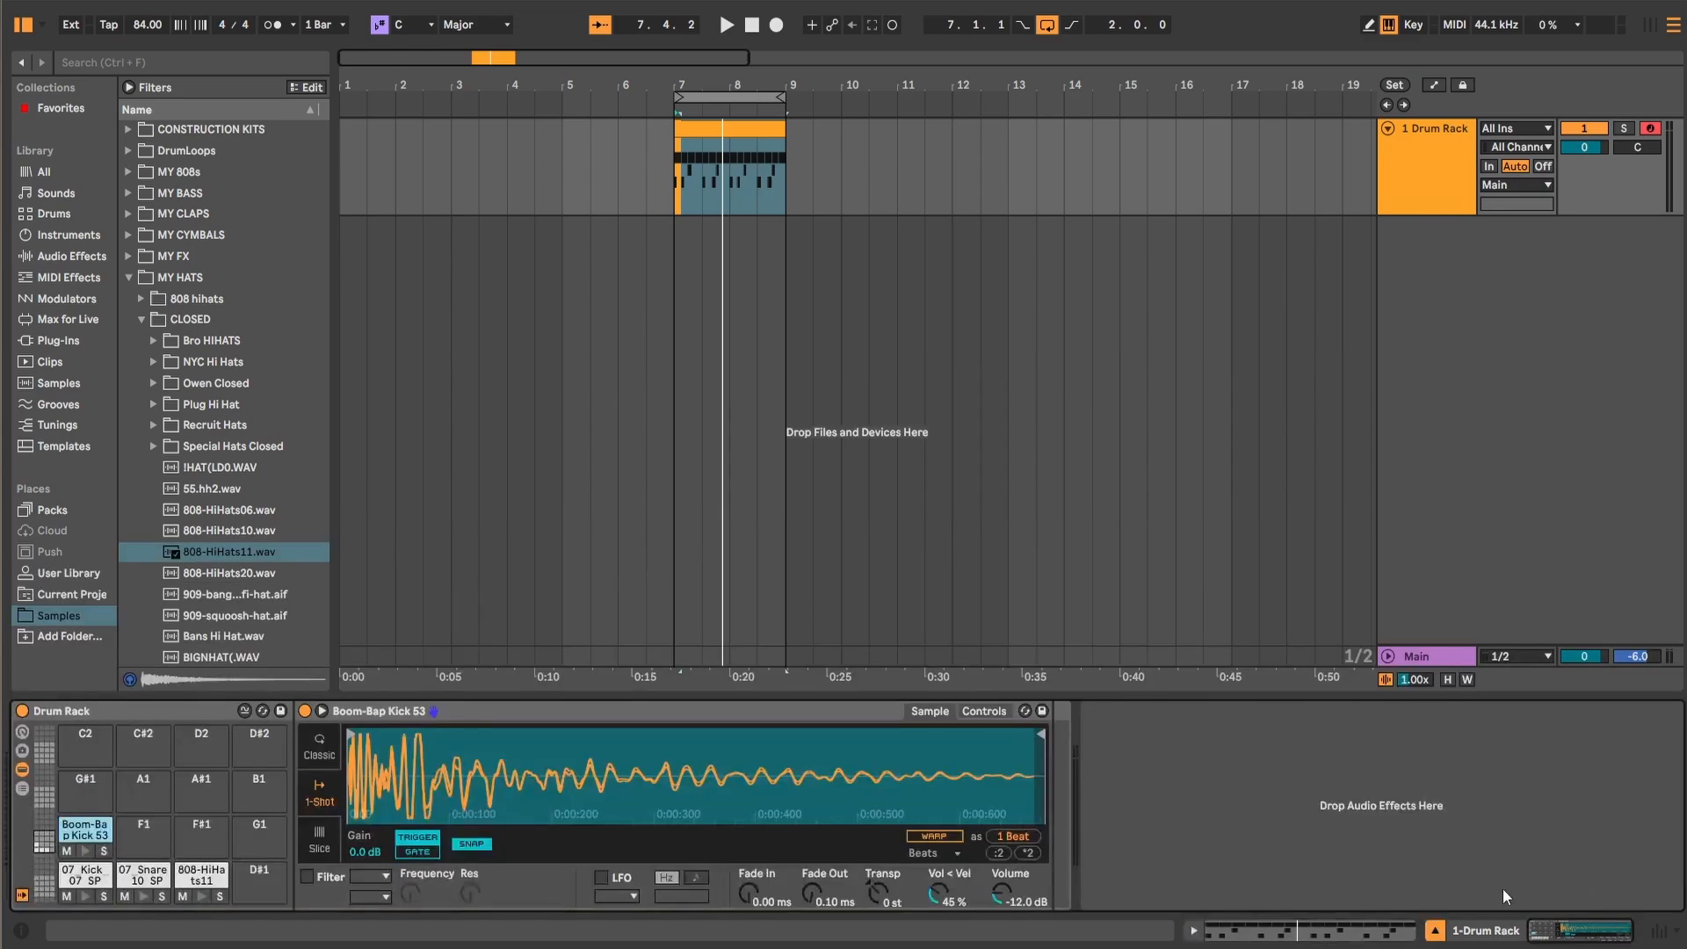
pyautogui.click(1383, 933)
pyautogui.click(1497, 931)
pyautogui.click(1335, 936)
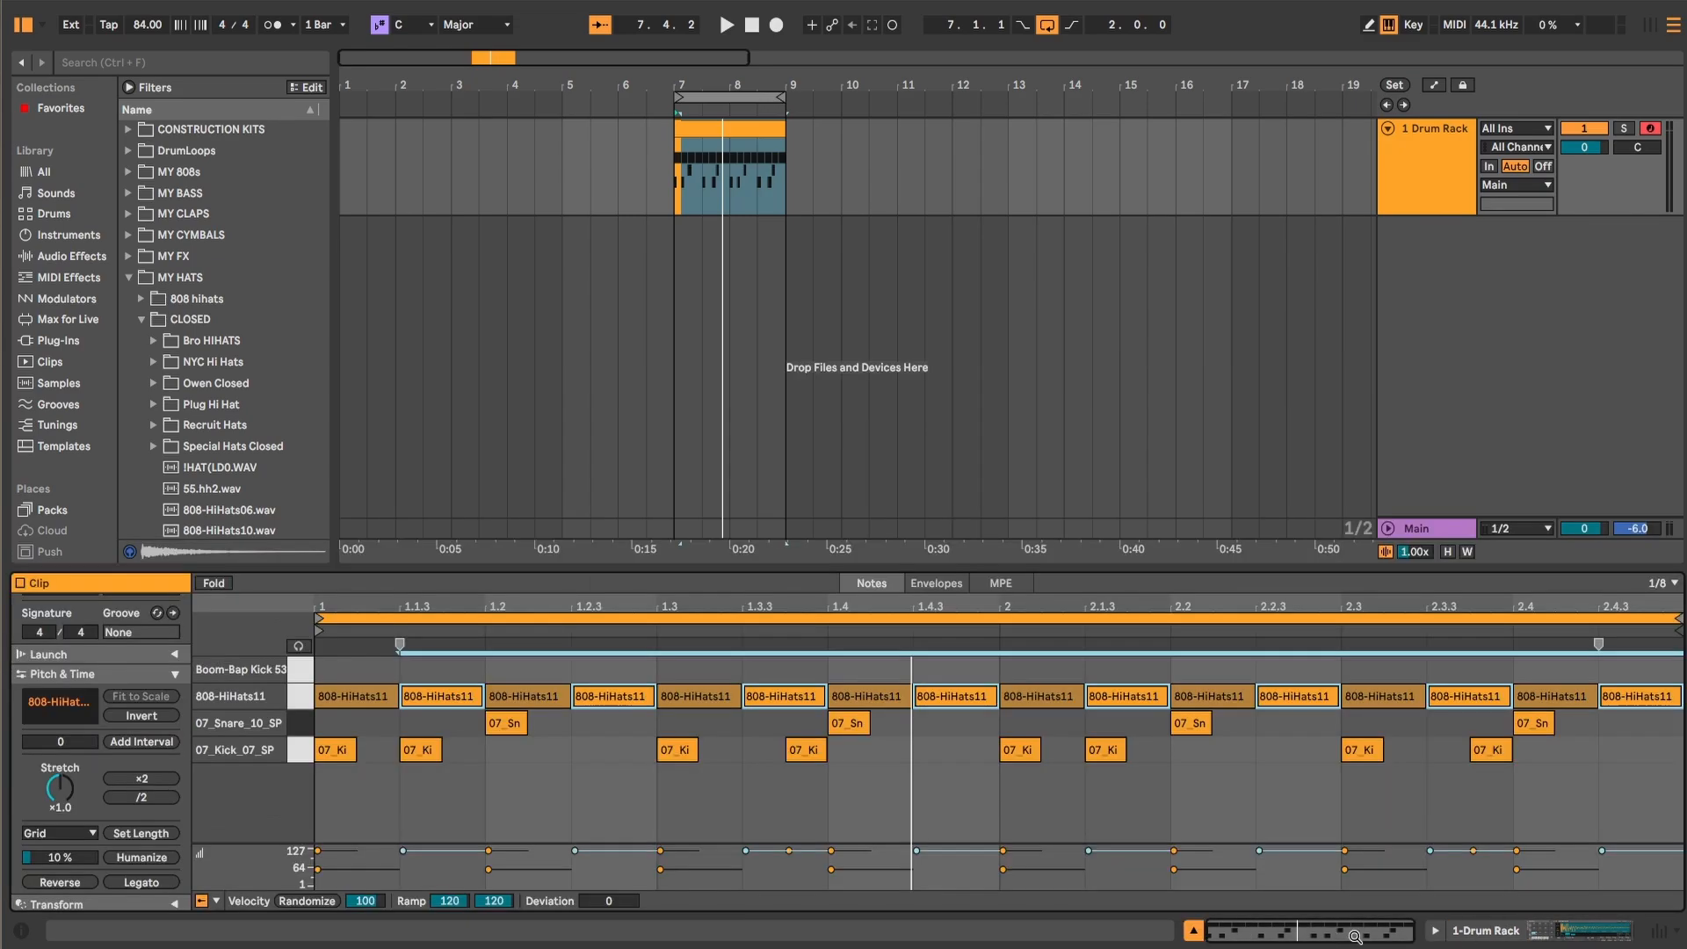
pyautogui.click(1535, 933)
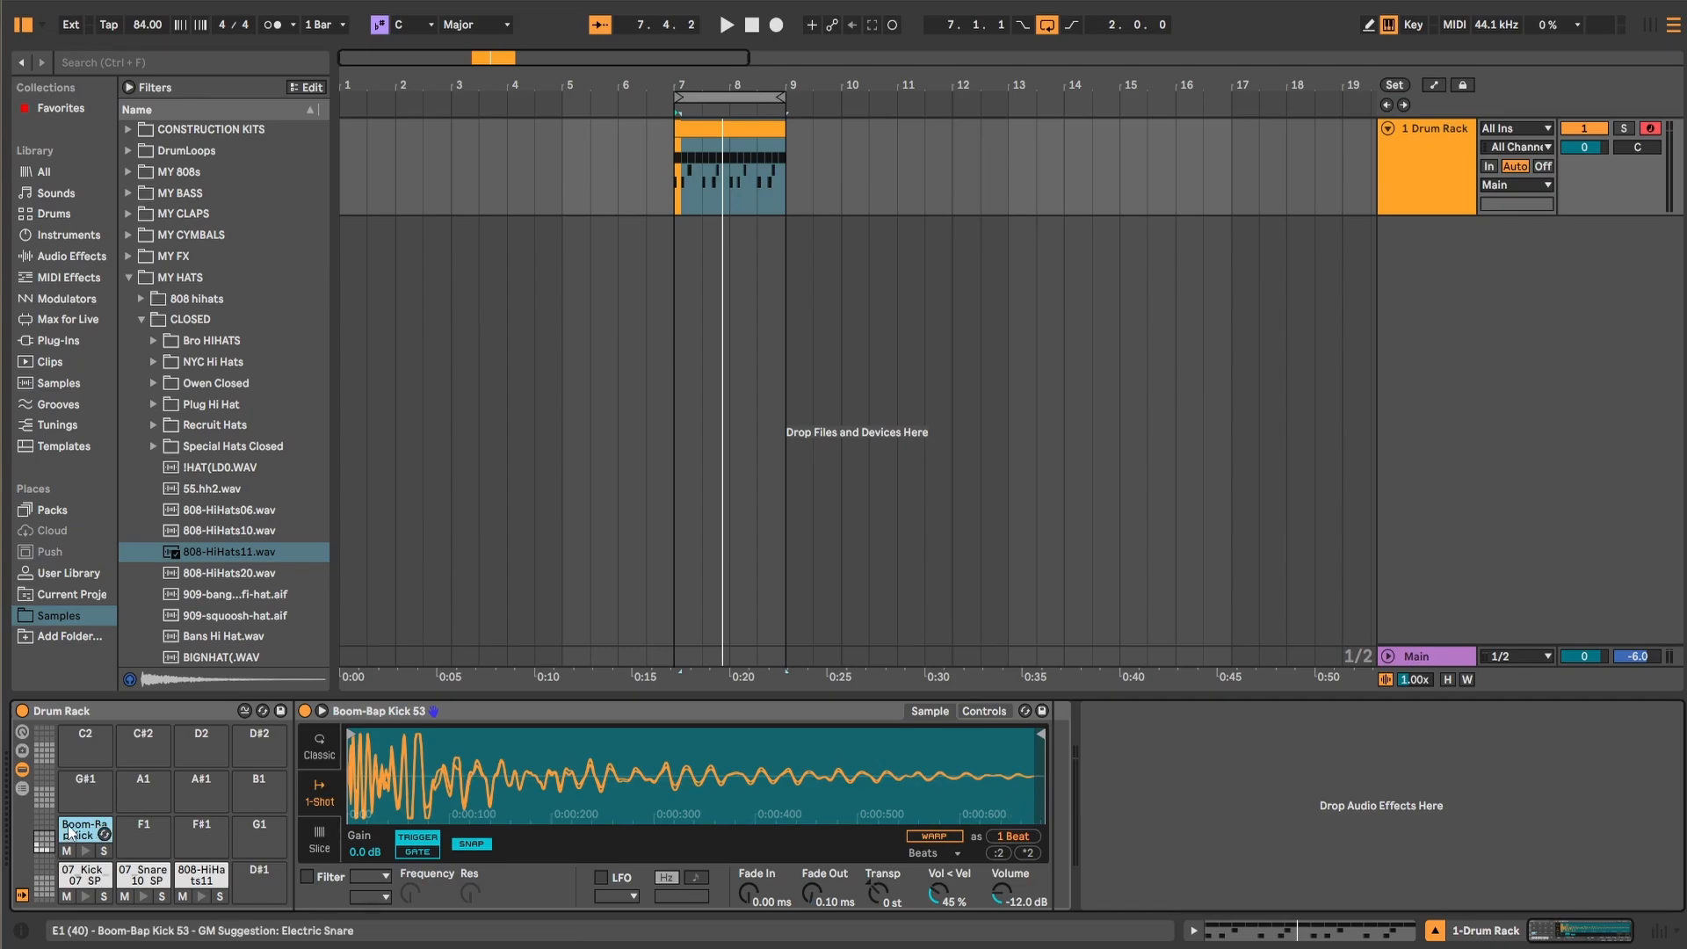
# Step: View the Drum Rack's kick samples, selecting the 07_Kick_07_SP pad and its sampler device
pyautogui.click(93, 708)
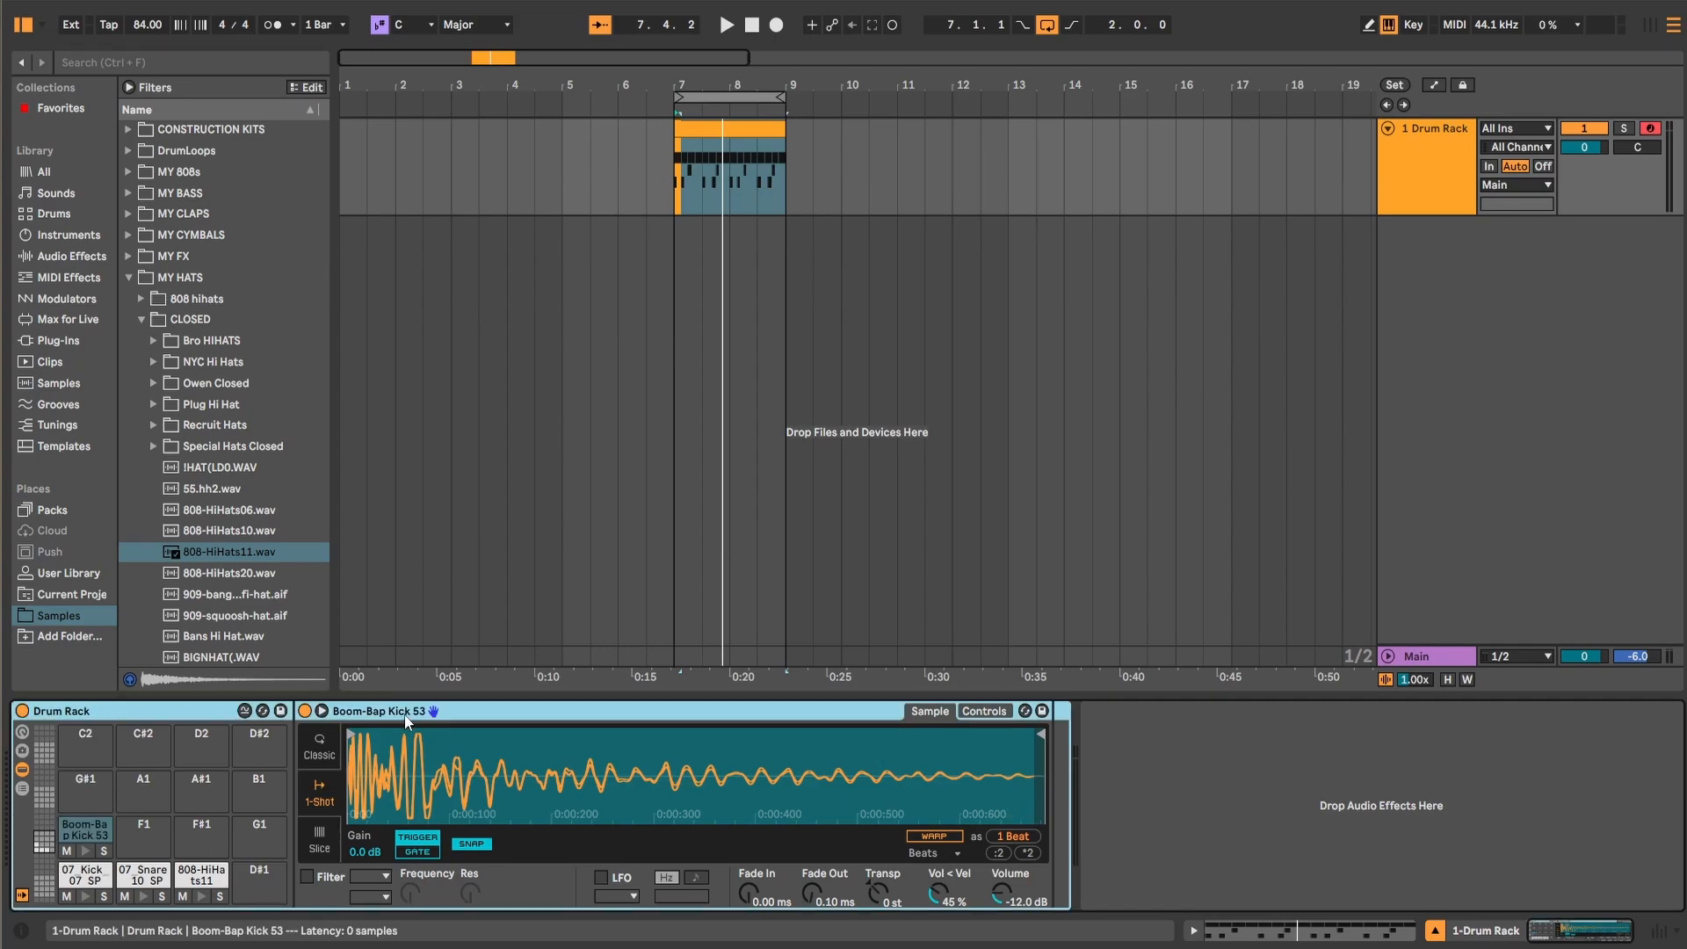
pyautogui.click(86, 852)
pyautogui.click(86, 873)
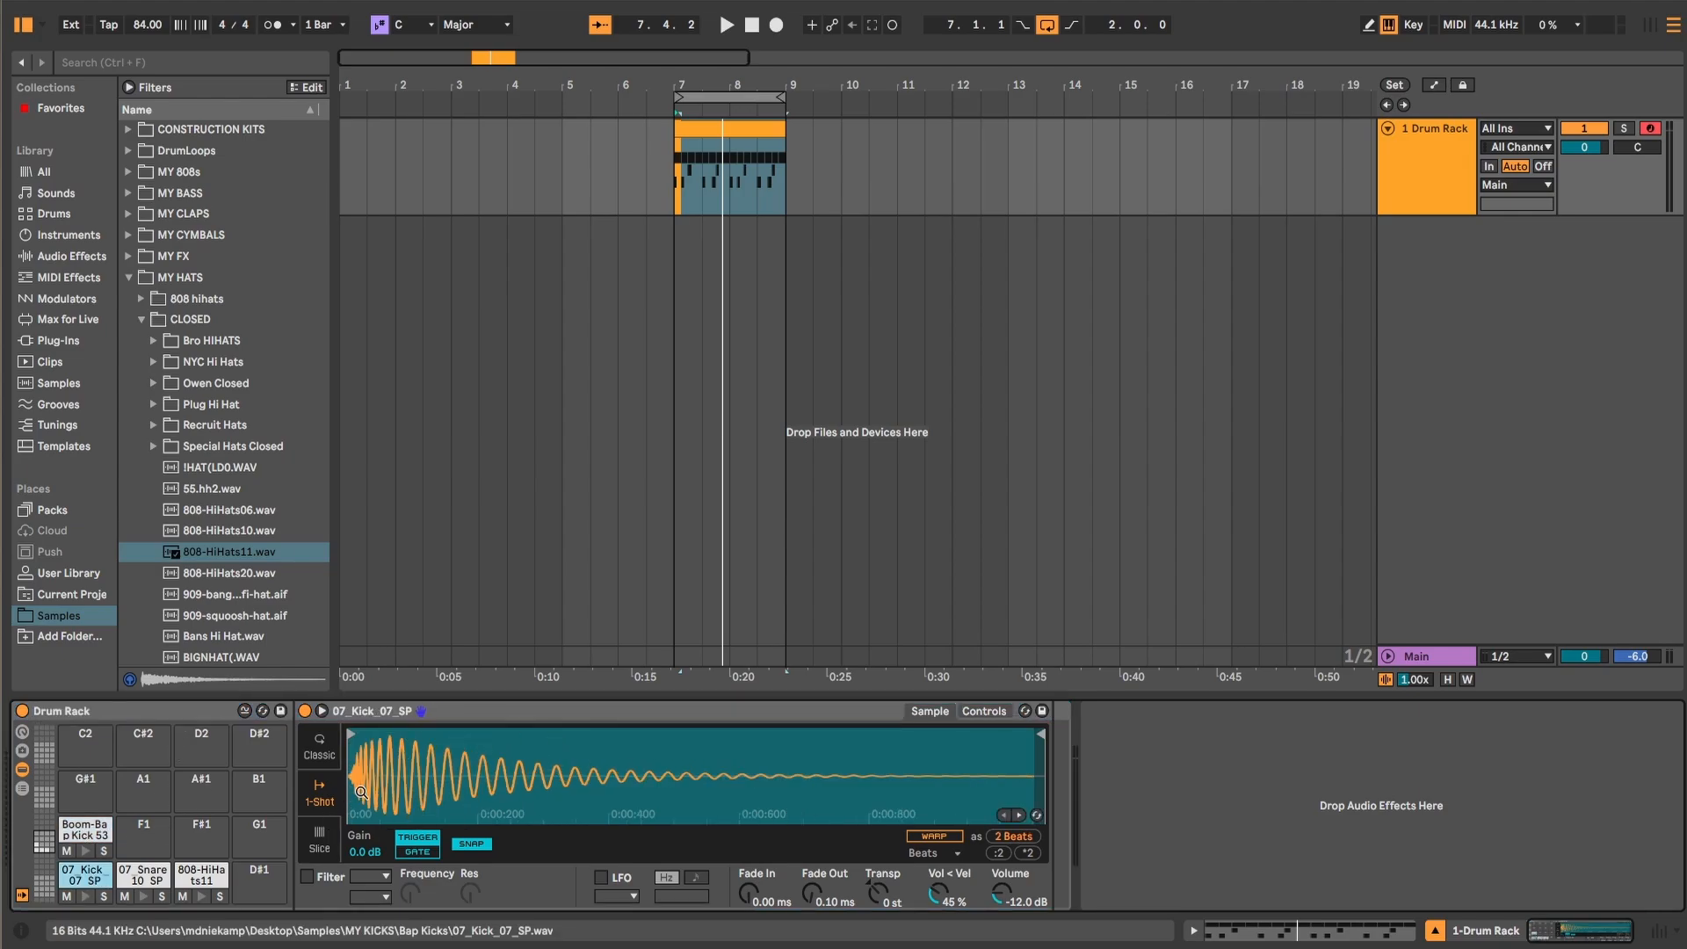
pyautogui.click(530, 713)
pyautogui.rightClick(530, 713)
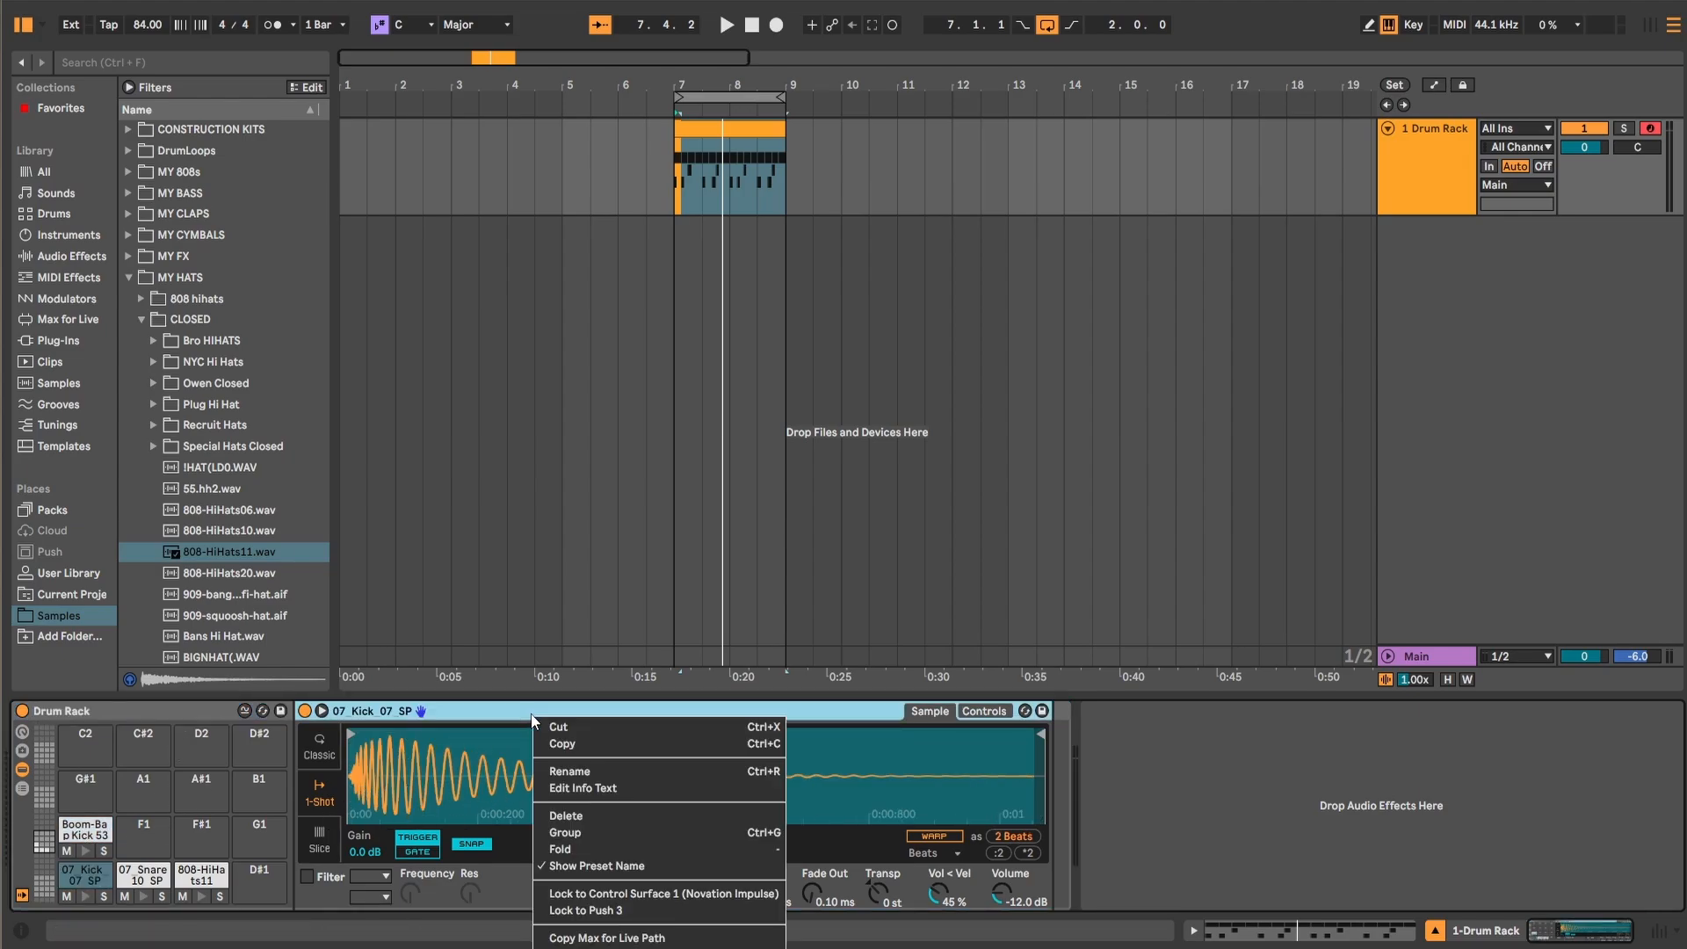
pyautogui.click(501, 713)
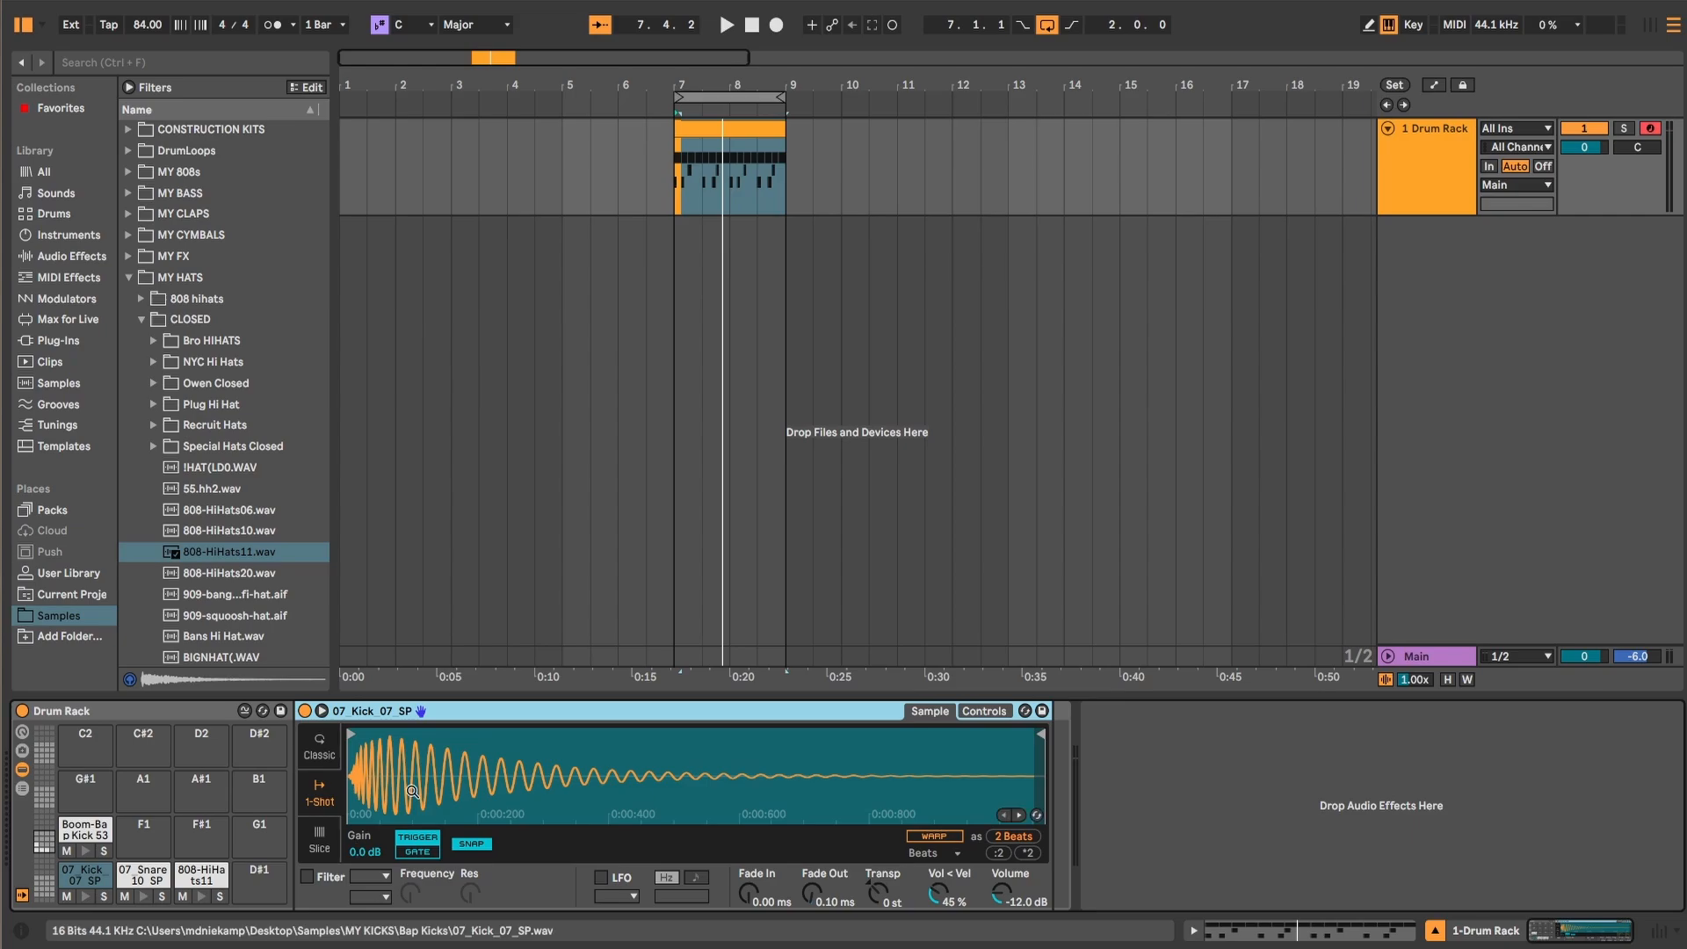
# Step: Show the Drum Rack's chain list, select the 07_Kick_07_SP chain, and hide and reshow its devices
pyautogui.click(22, 788)
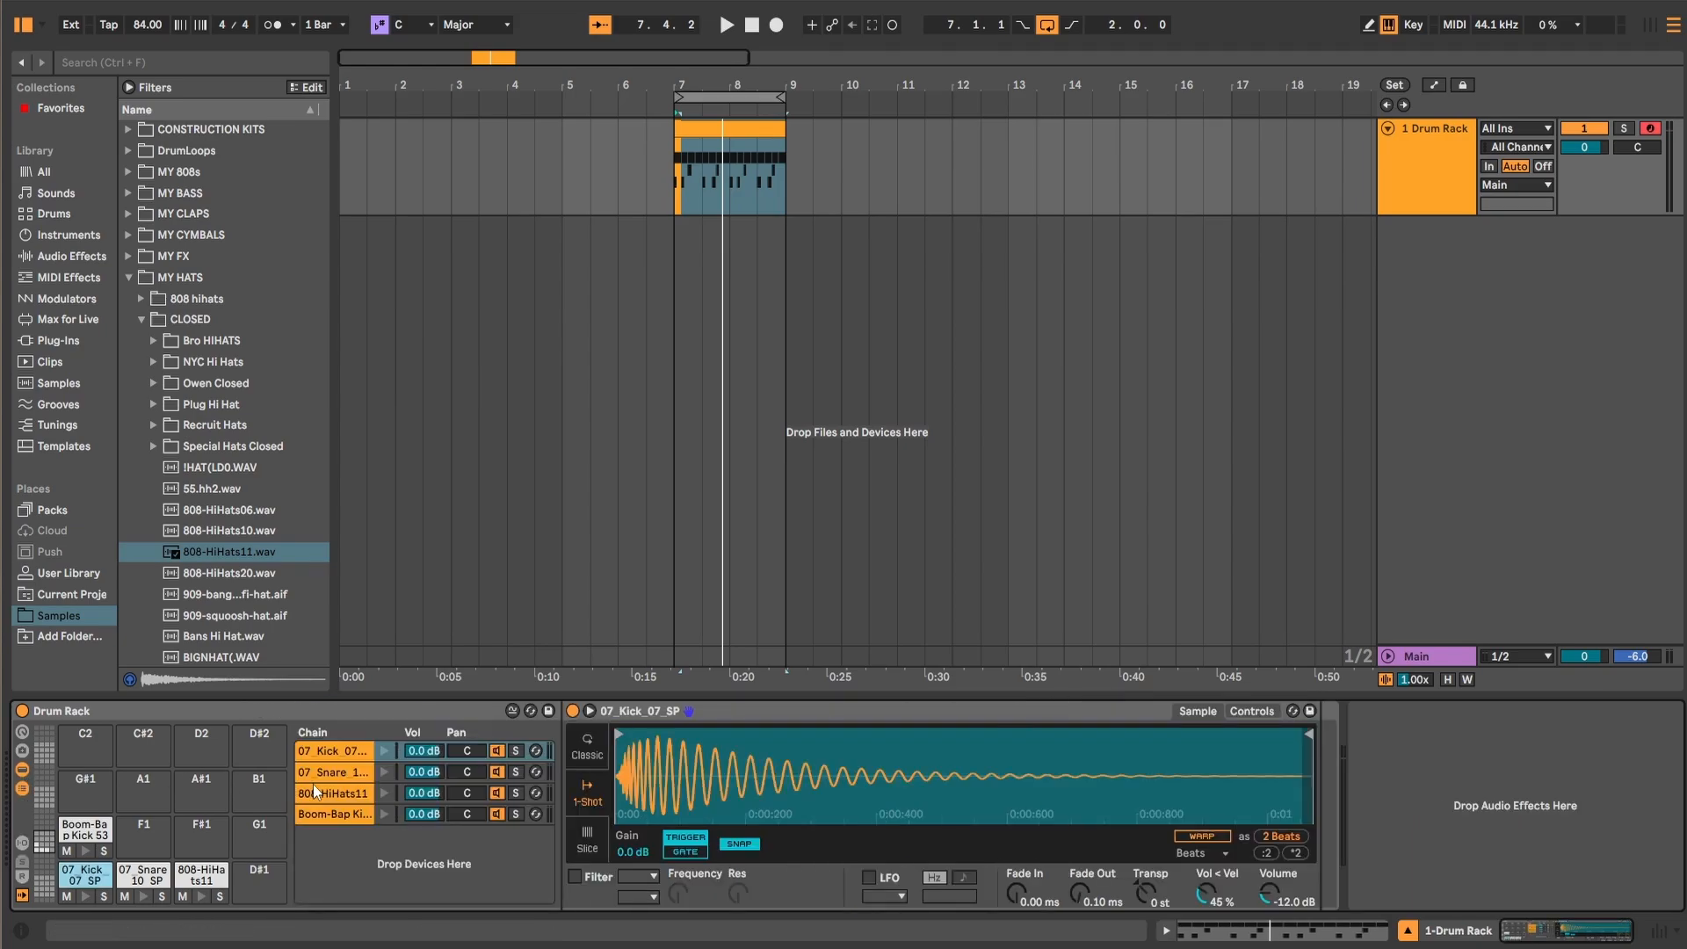
pyautogui.click(321, 751)
pyautogui.doubleClick(343, 752)
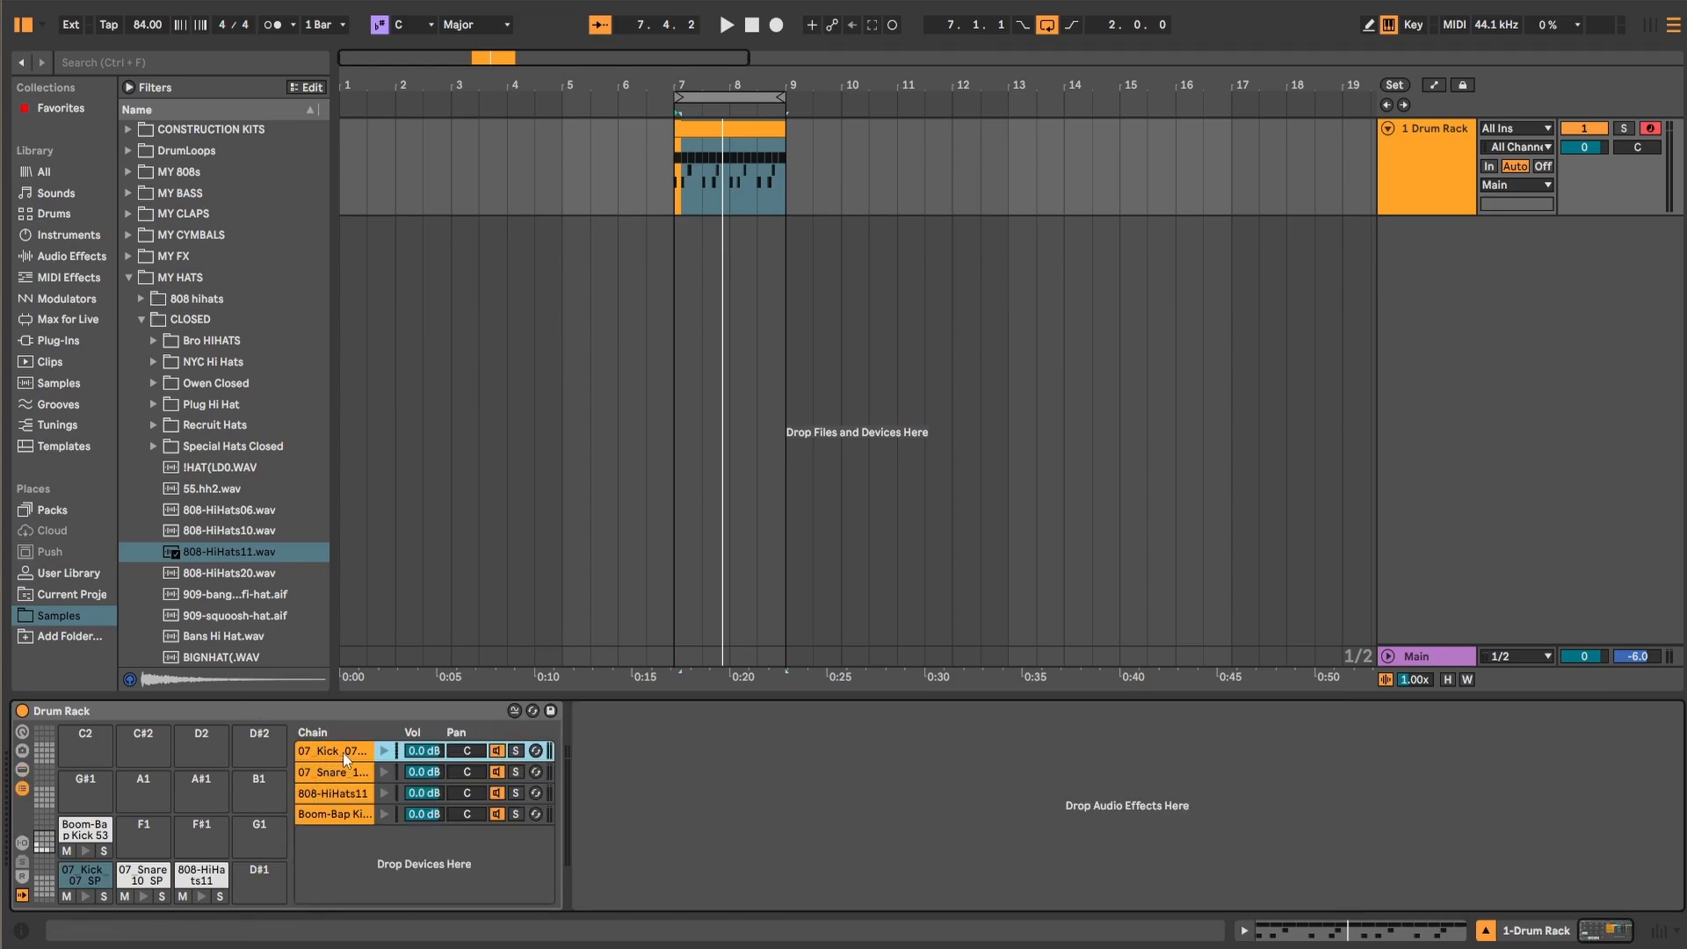
pyautogui.doubleClick(342, 752)
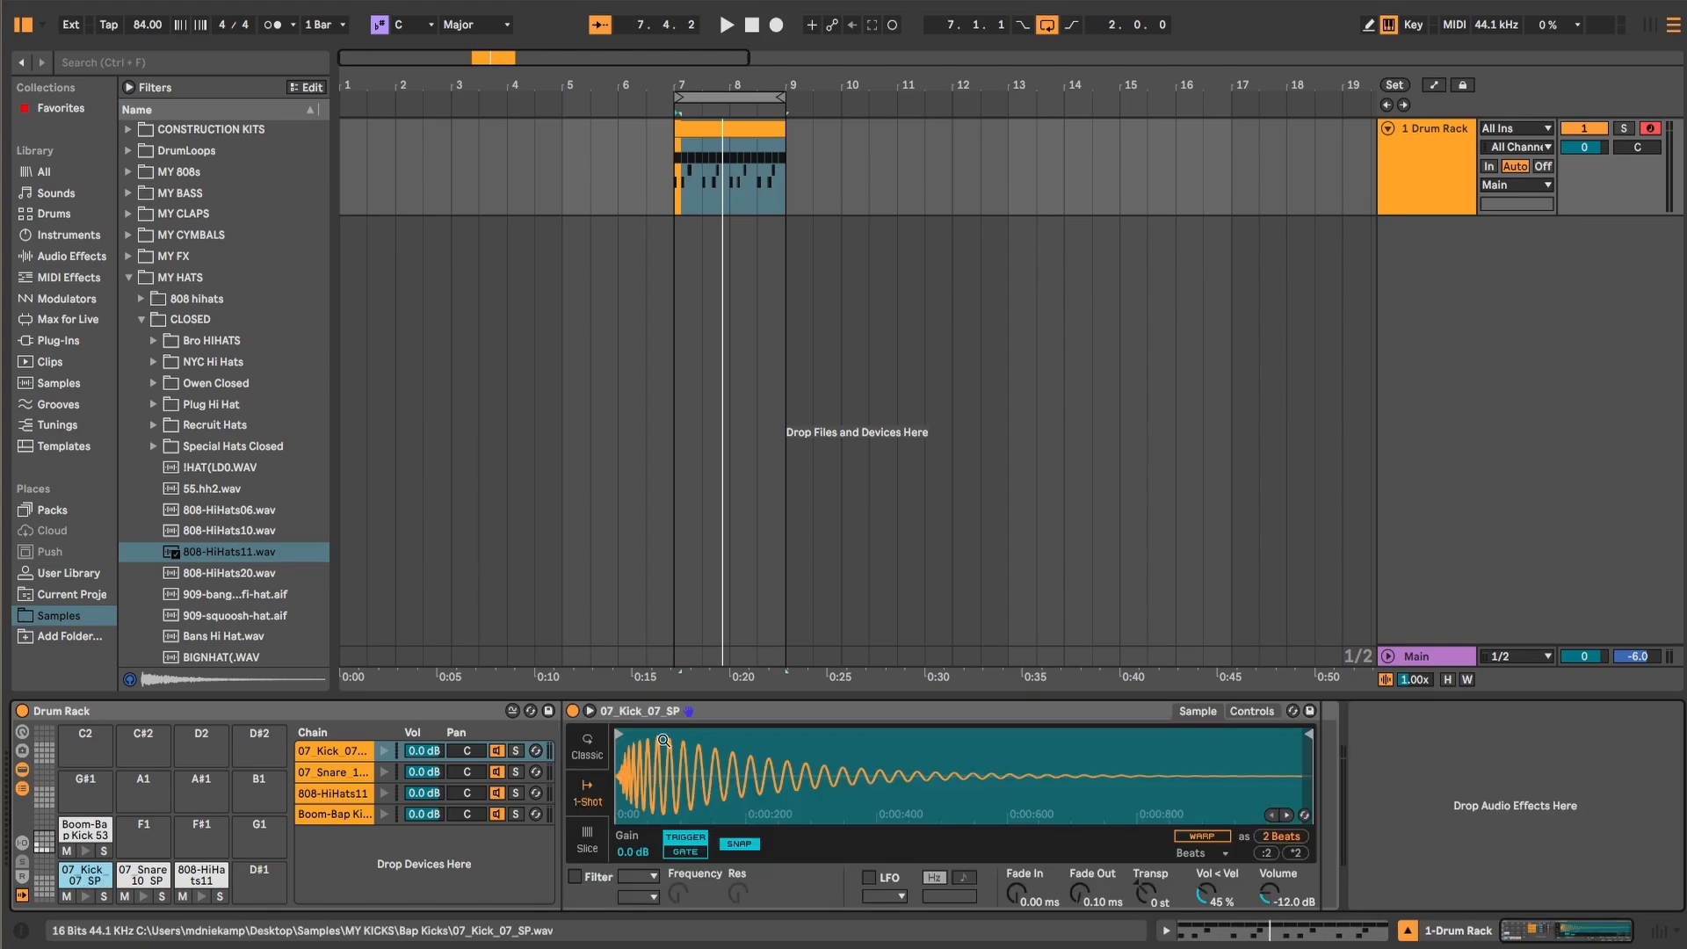
# Step: Add a Drum Buss audio effect after the sampler in the 07_Kick_07_SP chain of the Drum Rack
pyautogui.click(60, 258)
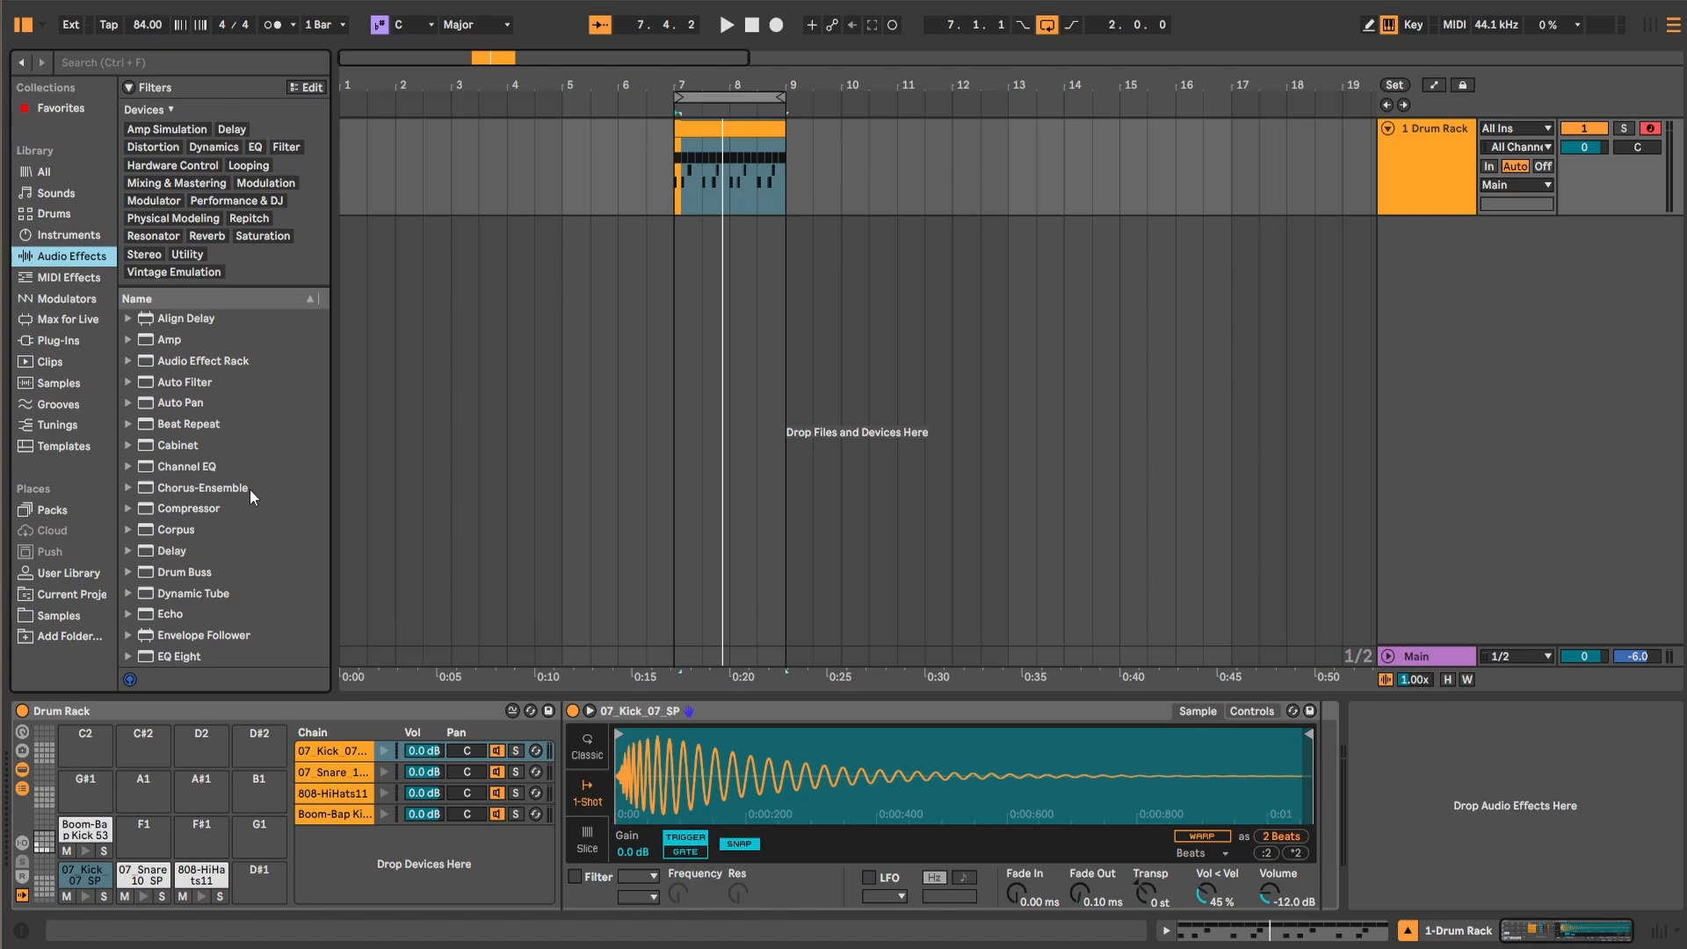
pyautogui.scroll(-3, 249, 488)
pyautogui.moveTo(230, 418); pyautogui.dragTo(1323, 789)
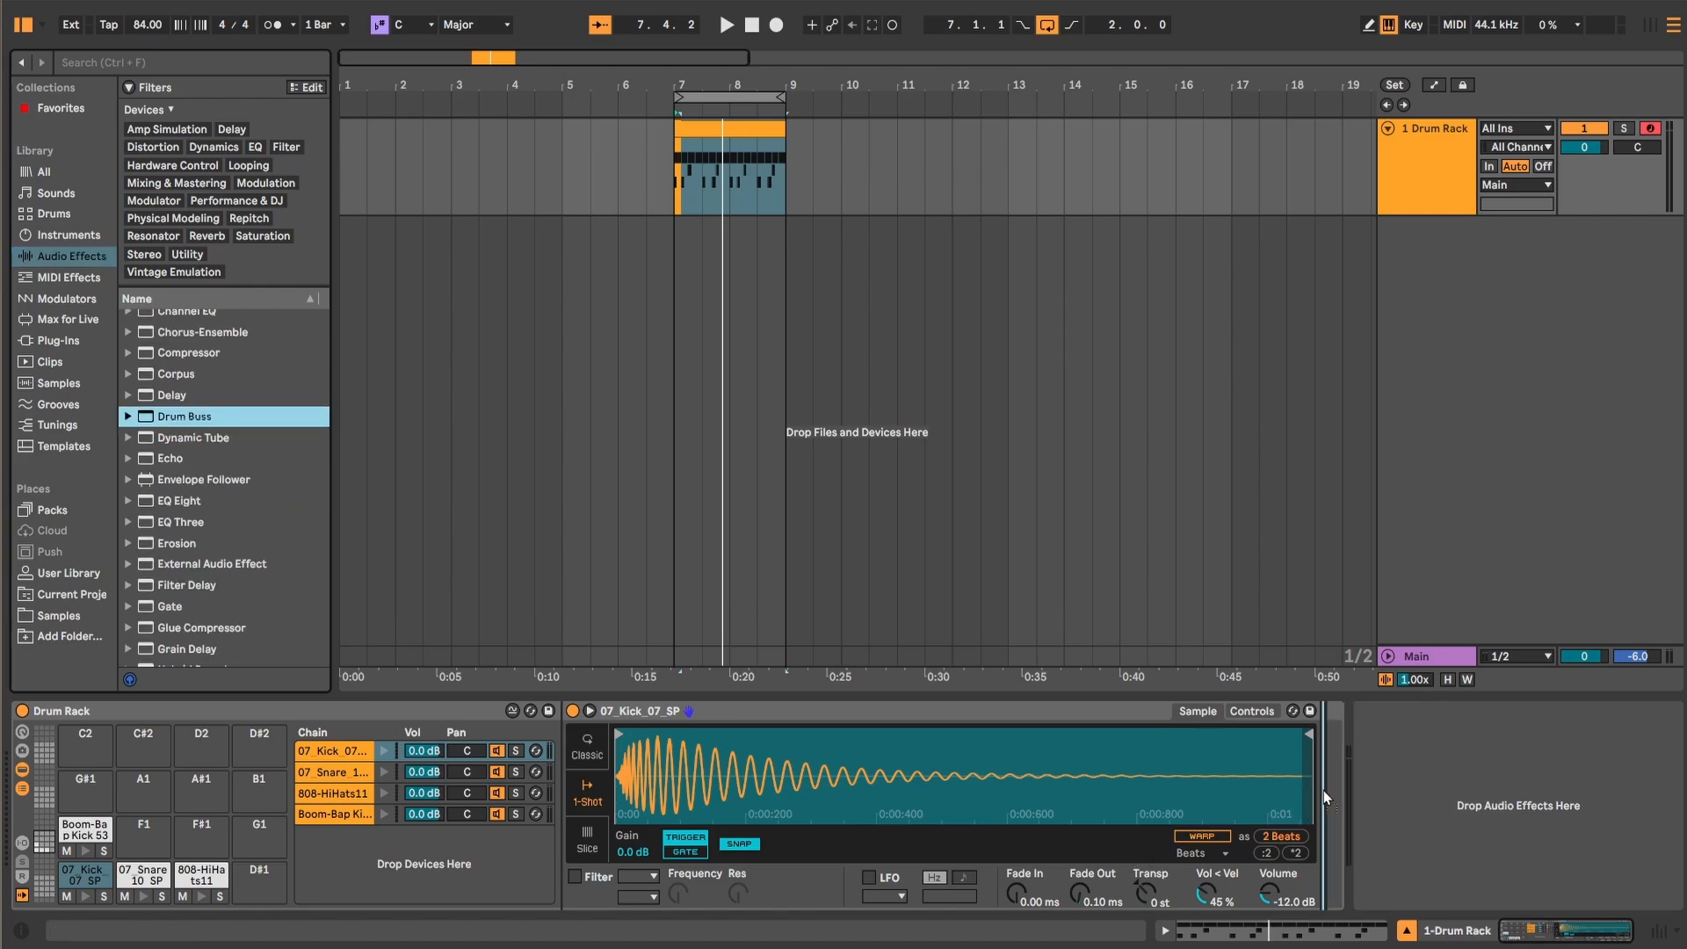
pyautogui.moveTo(1323, 789); pyautogui.dragTo(1383, 782)
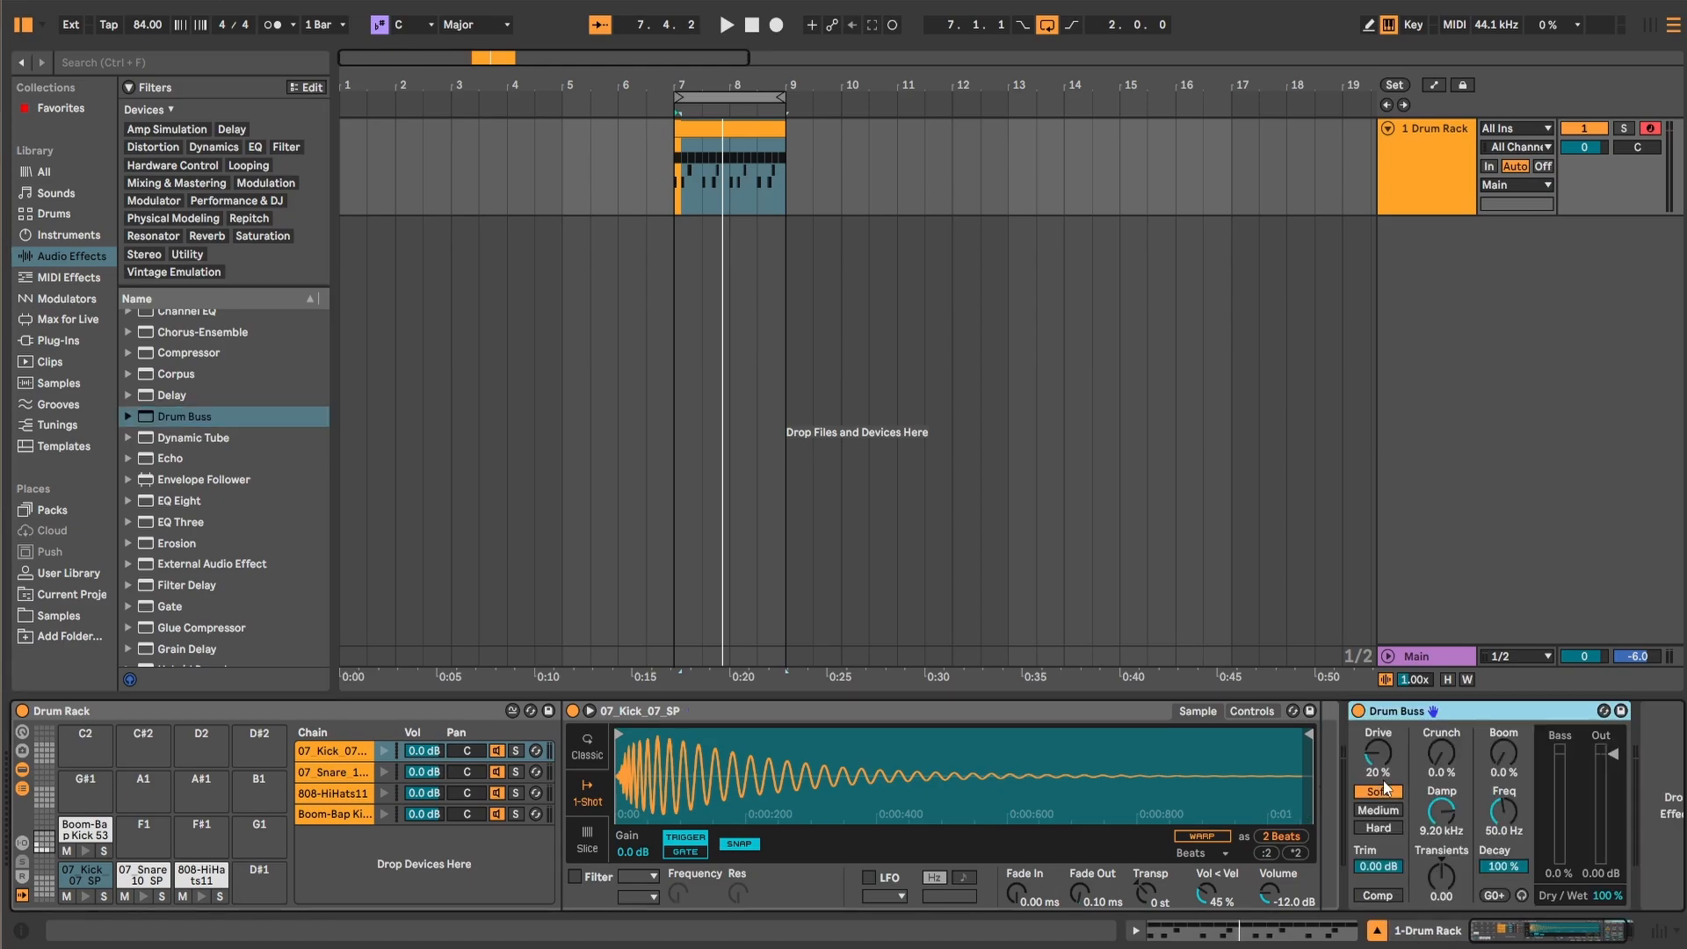
# Step: Play back the beat while setting the kick's Drum Buss to 17% Drive and 30% Crunch
pyautogui.press('space')
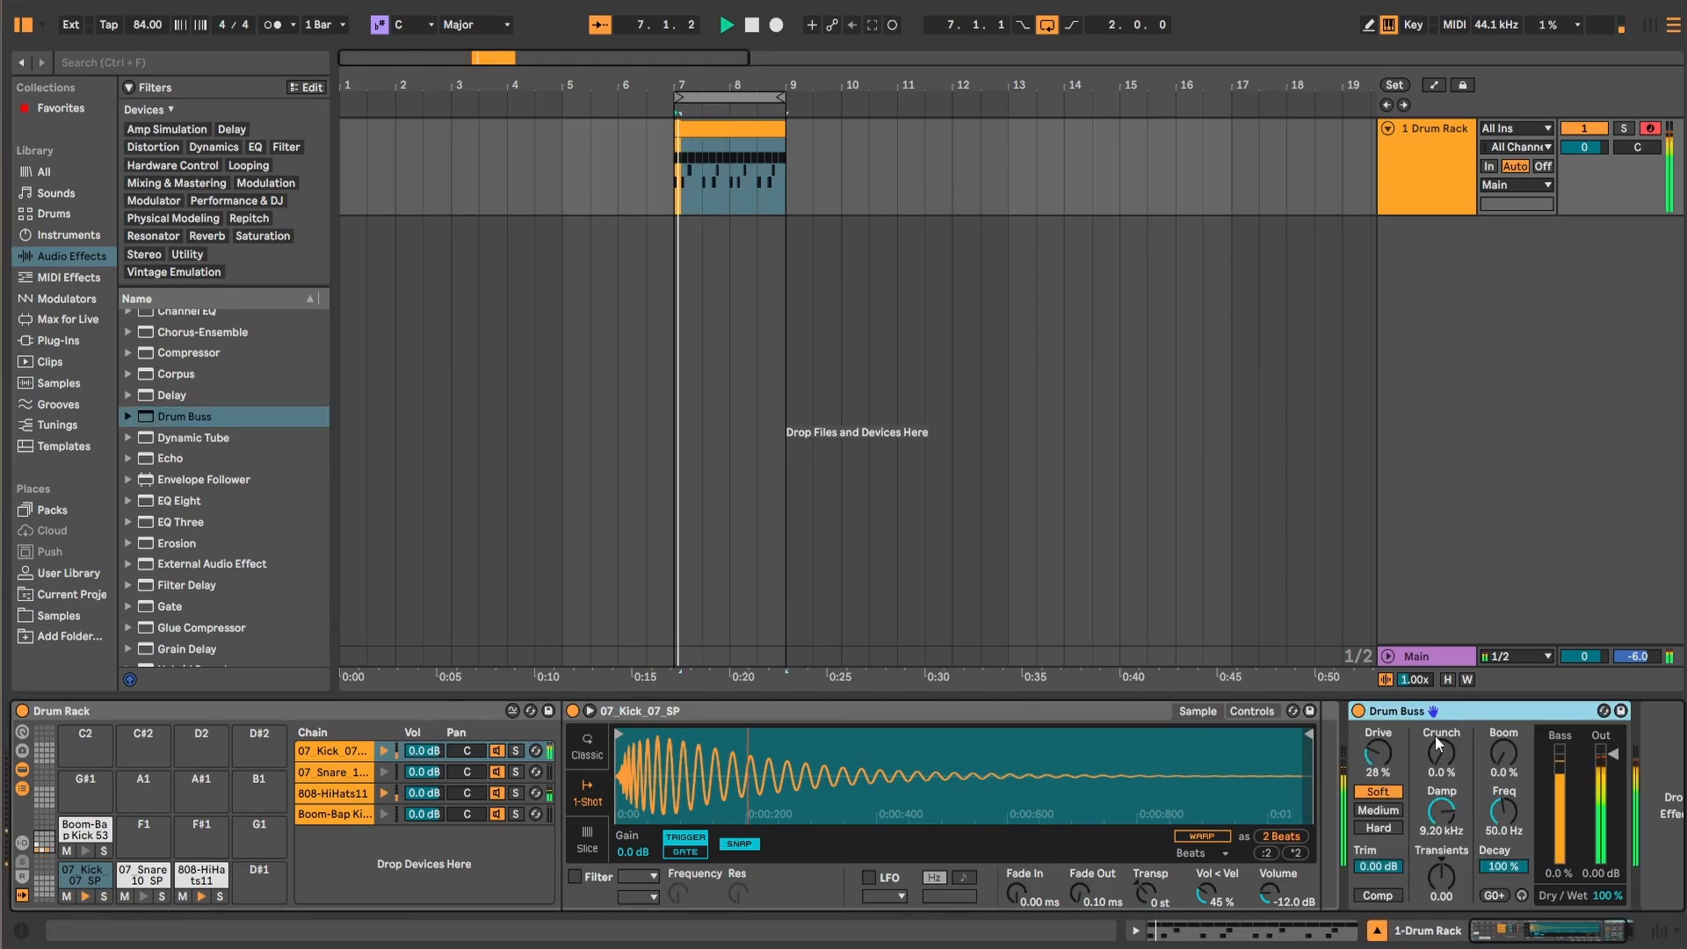
pyautogui.moveTo(1376, 752); pyautogui.dragTo(1439, 749)
pyautogui.click(1451, 721)
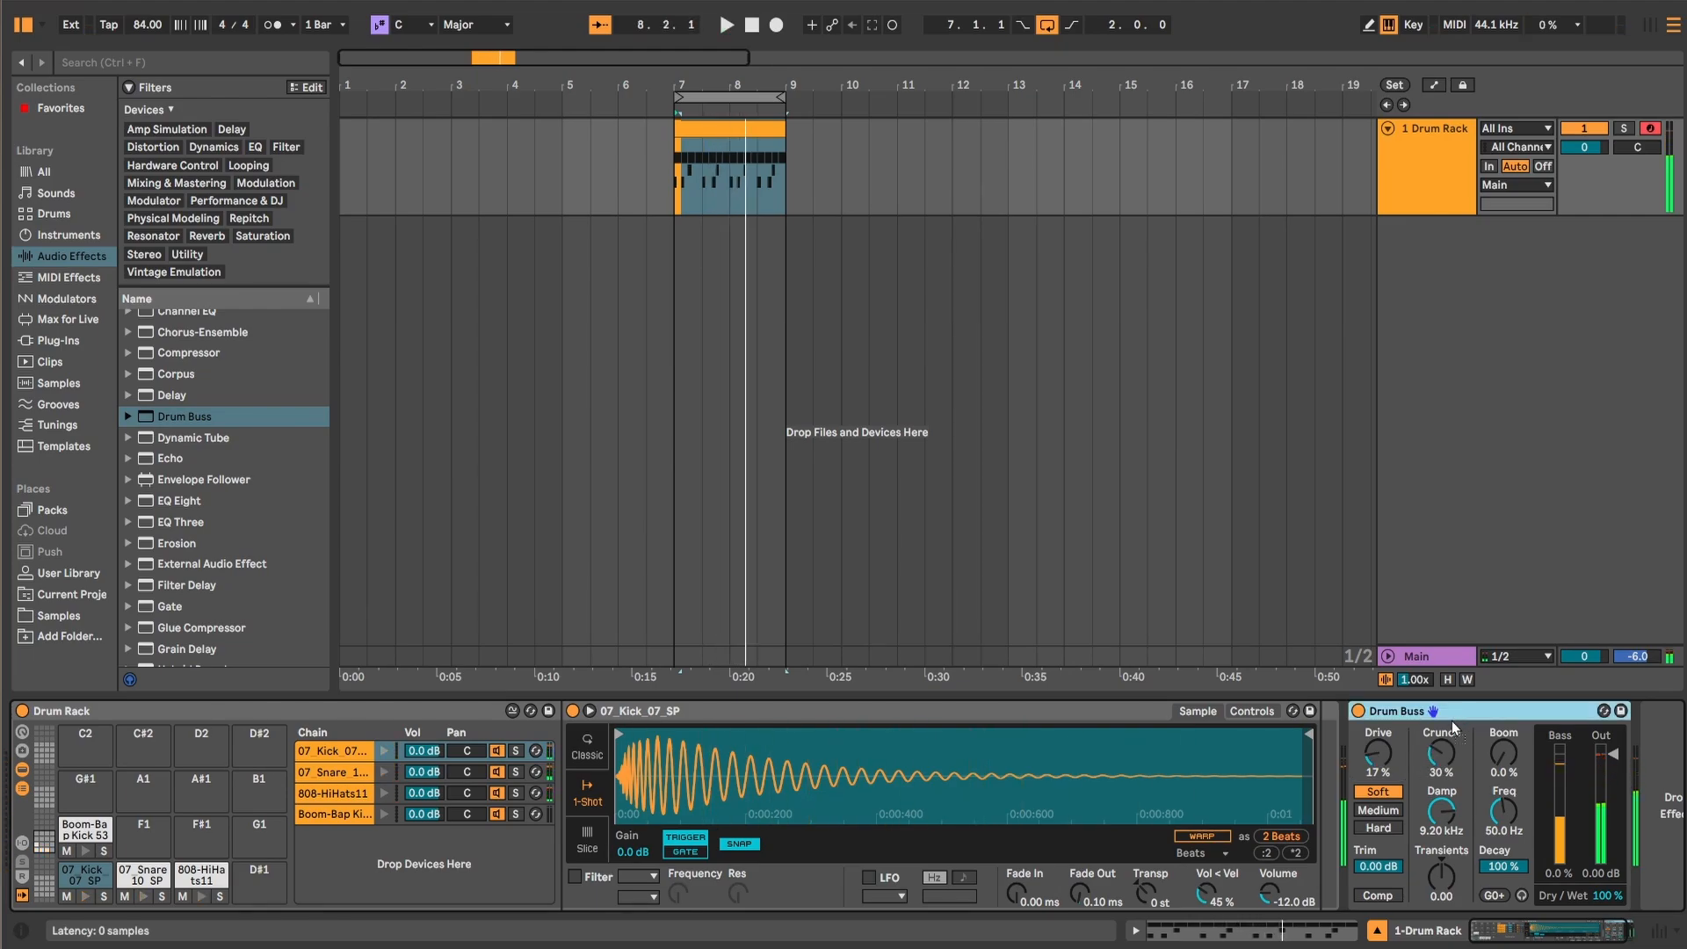
pyautogui.moveTo(1318, 745); pyautogui.dragTo(1319, 746)
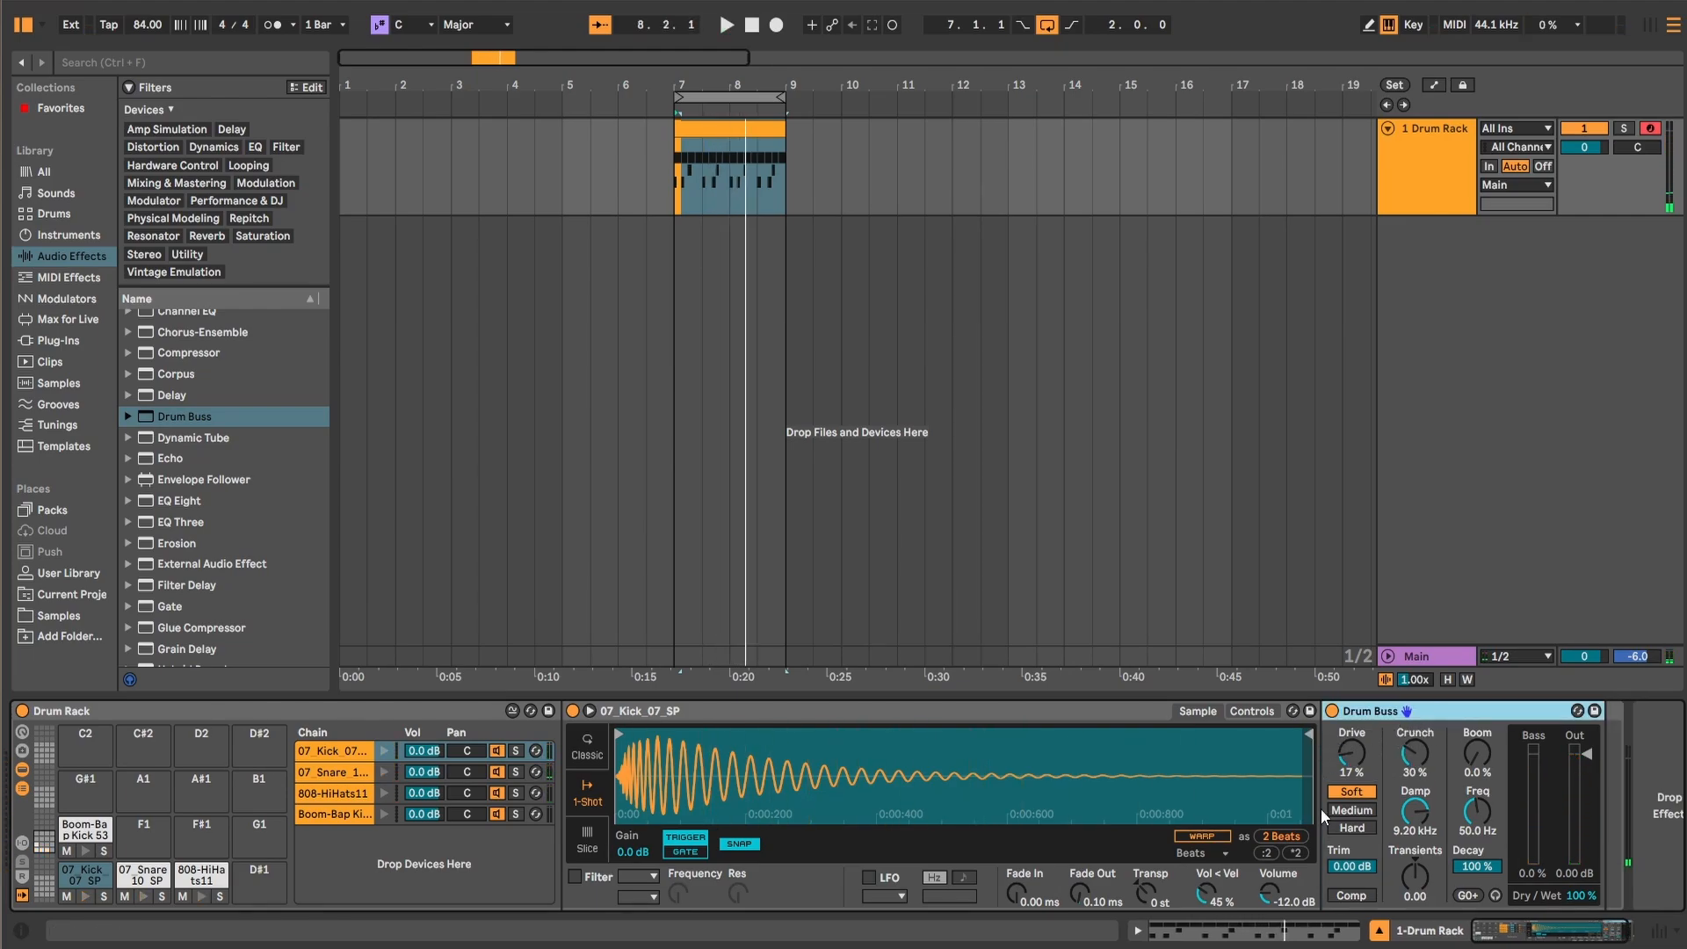
# Step: Select the kick, snare and hi-hat pads in turn to compare their devices
pyautogui.click(669, 714)
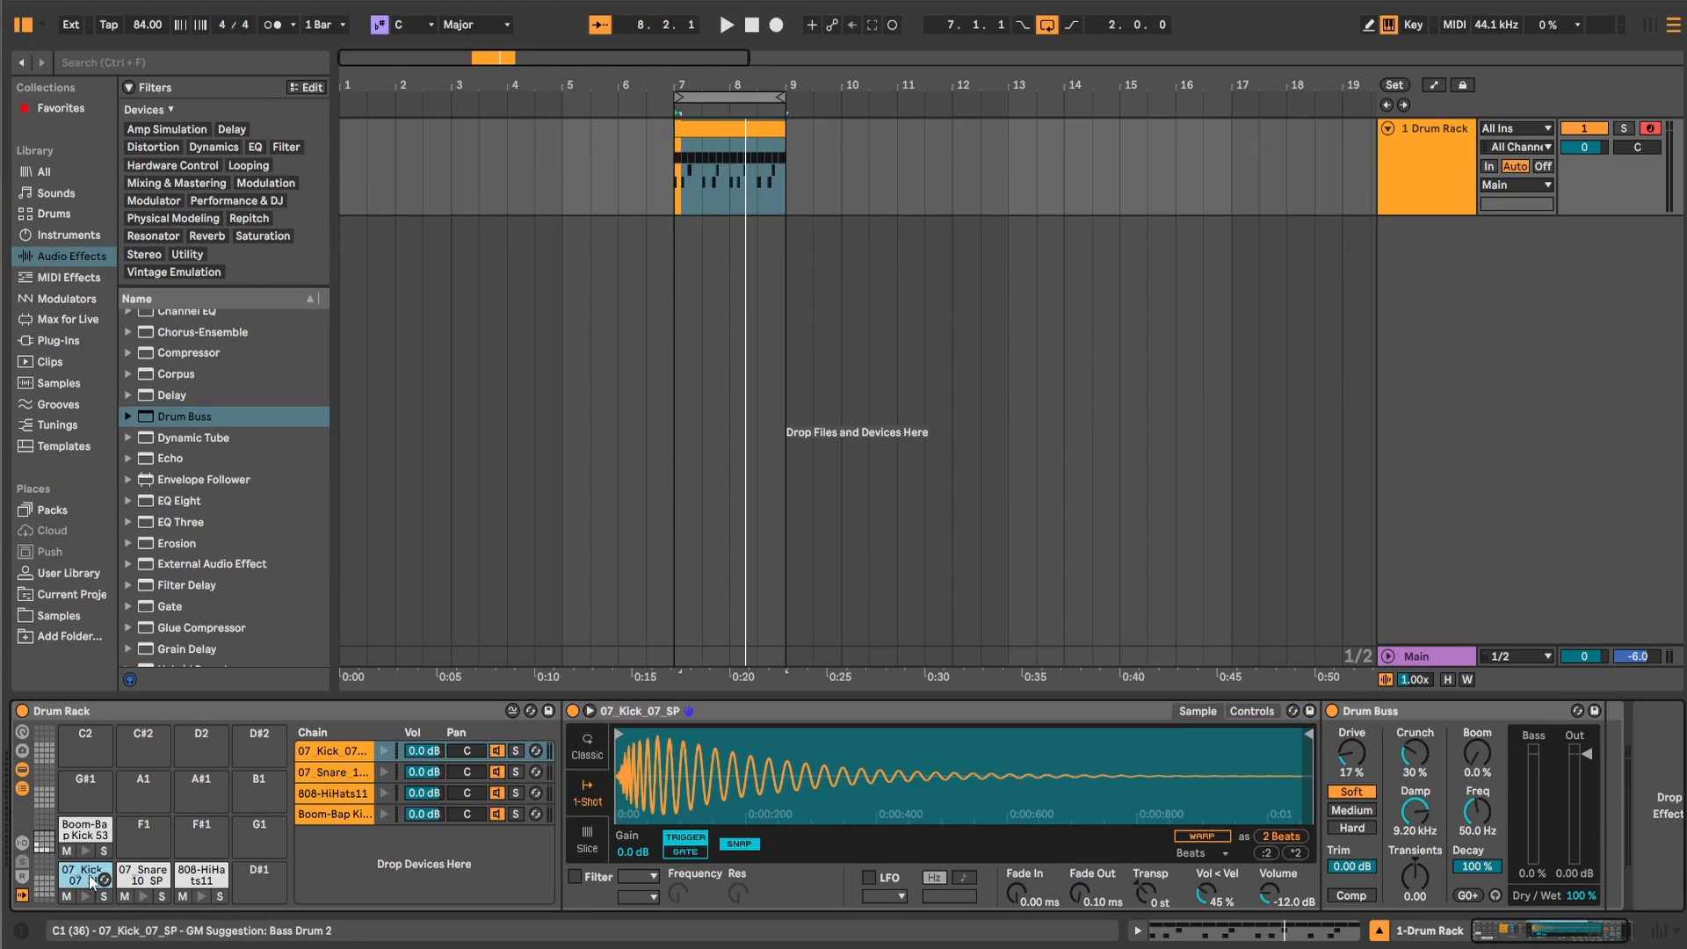
pyautogui.click(143, 879)
pyautogui.click(92, 879)
pyautogui.click(144, 877)
pyautogui.click(195, 876)
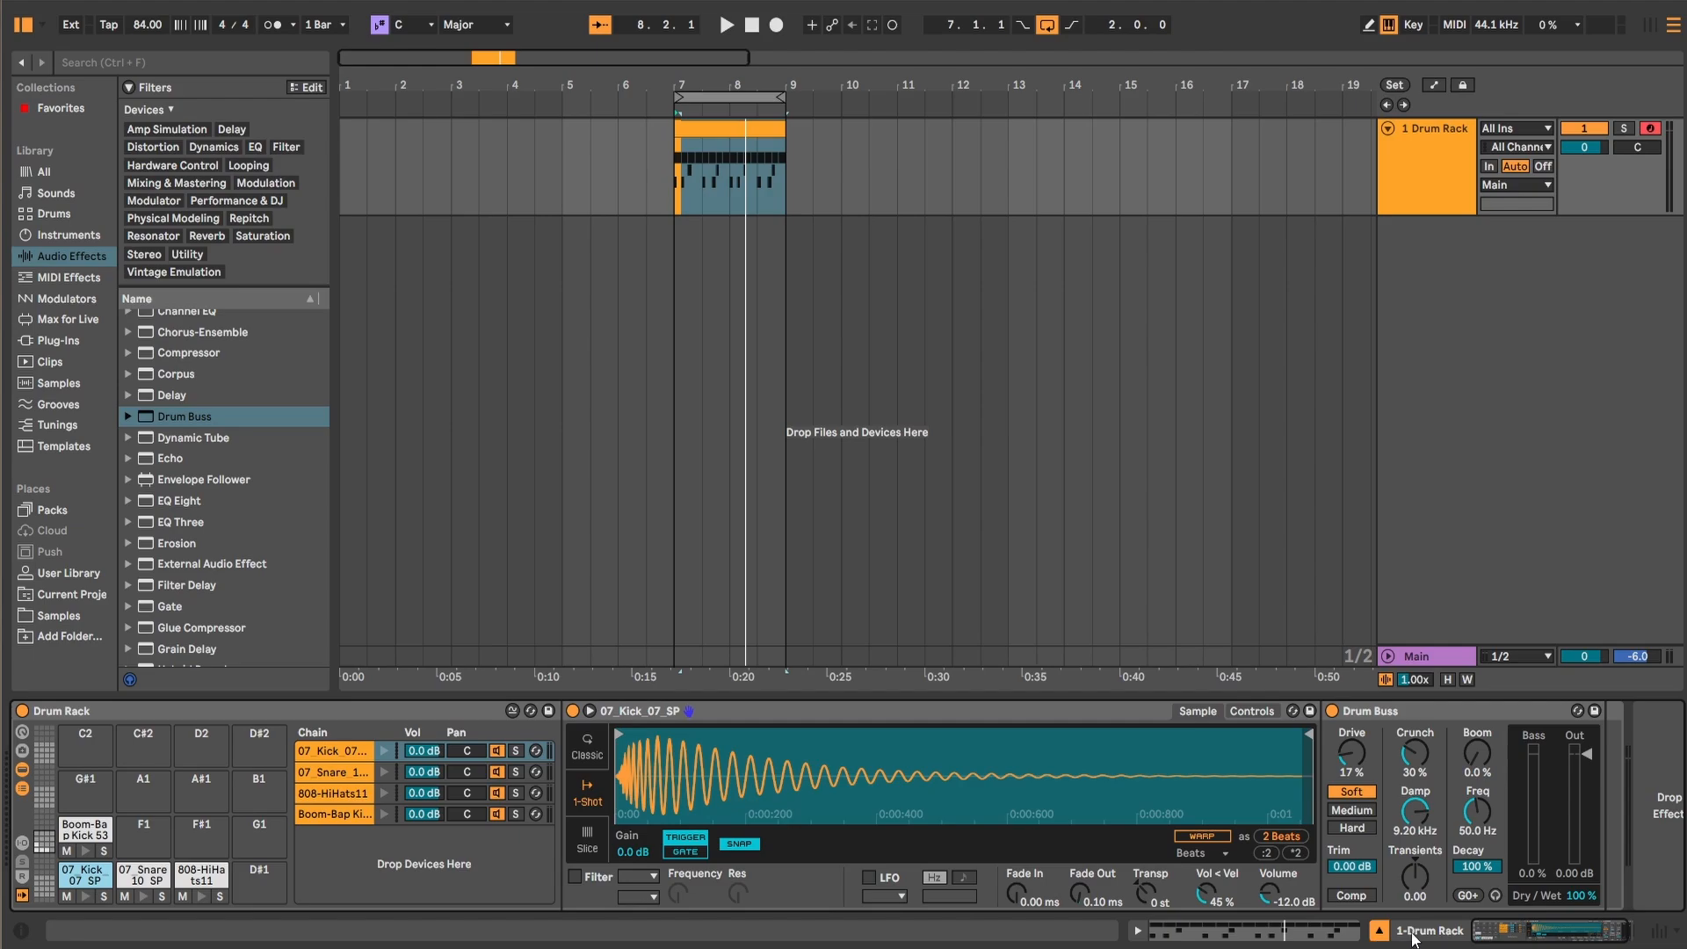
# Step: Show the mixer, unfold the Drum Rack track into its individual chains, and view each chain's devices
pyautogui.click(1670, 933)
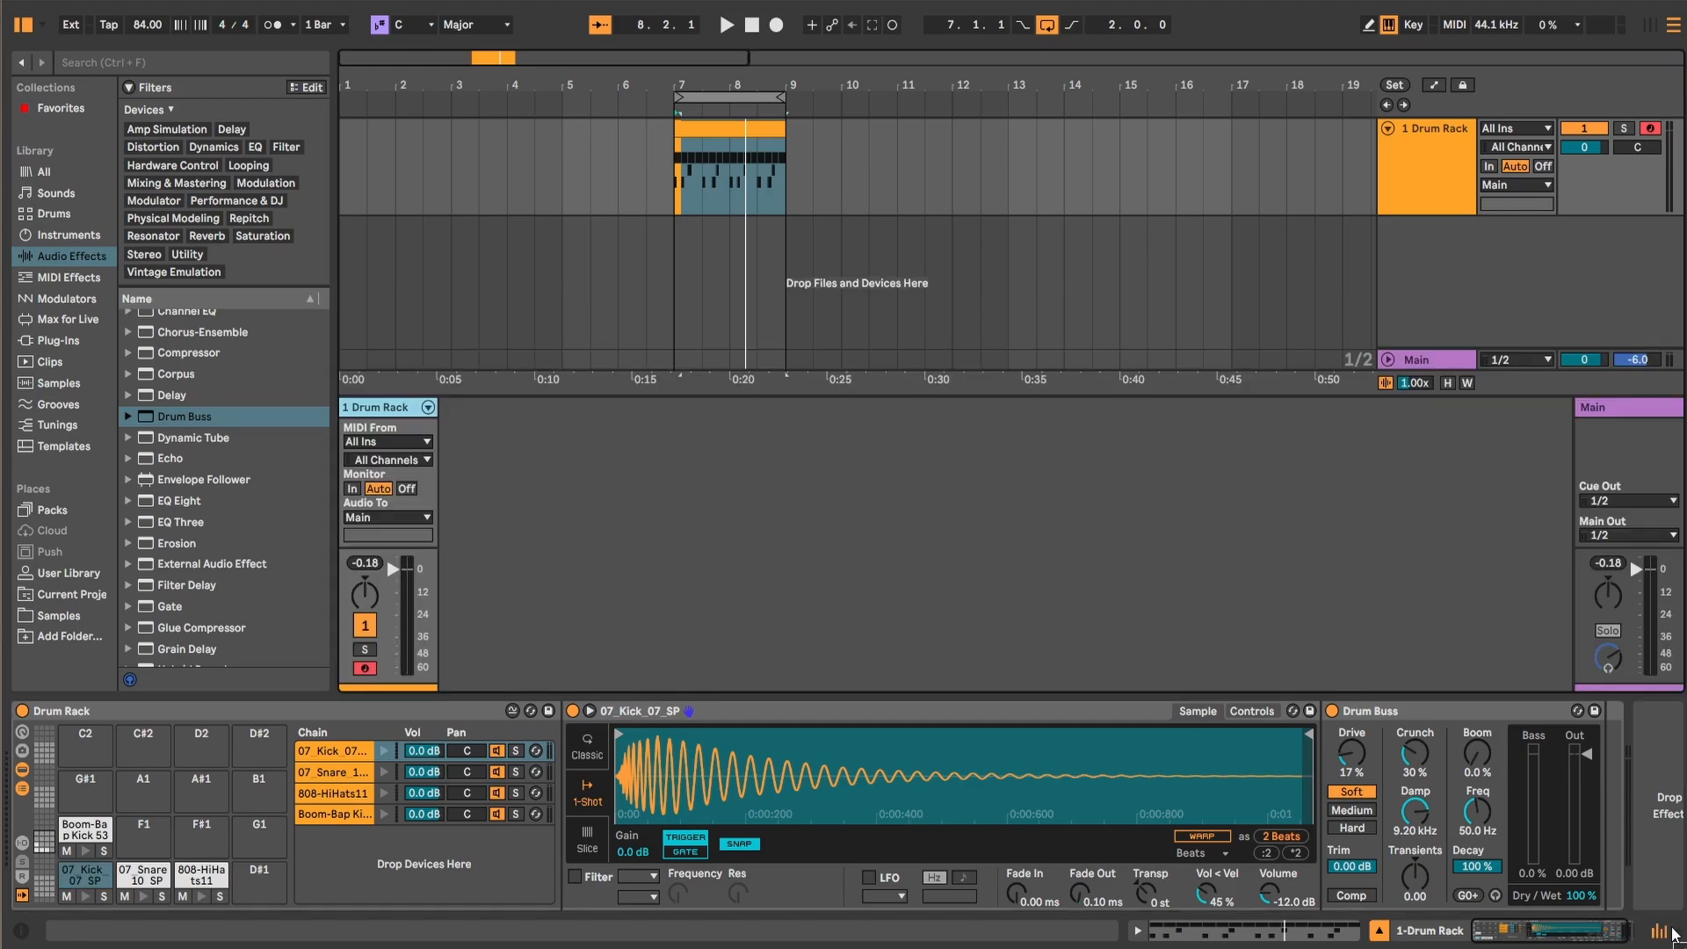
pyautogui.click(428, 408)
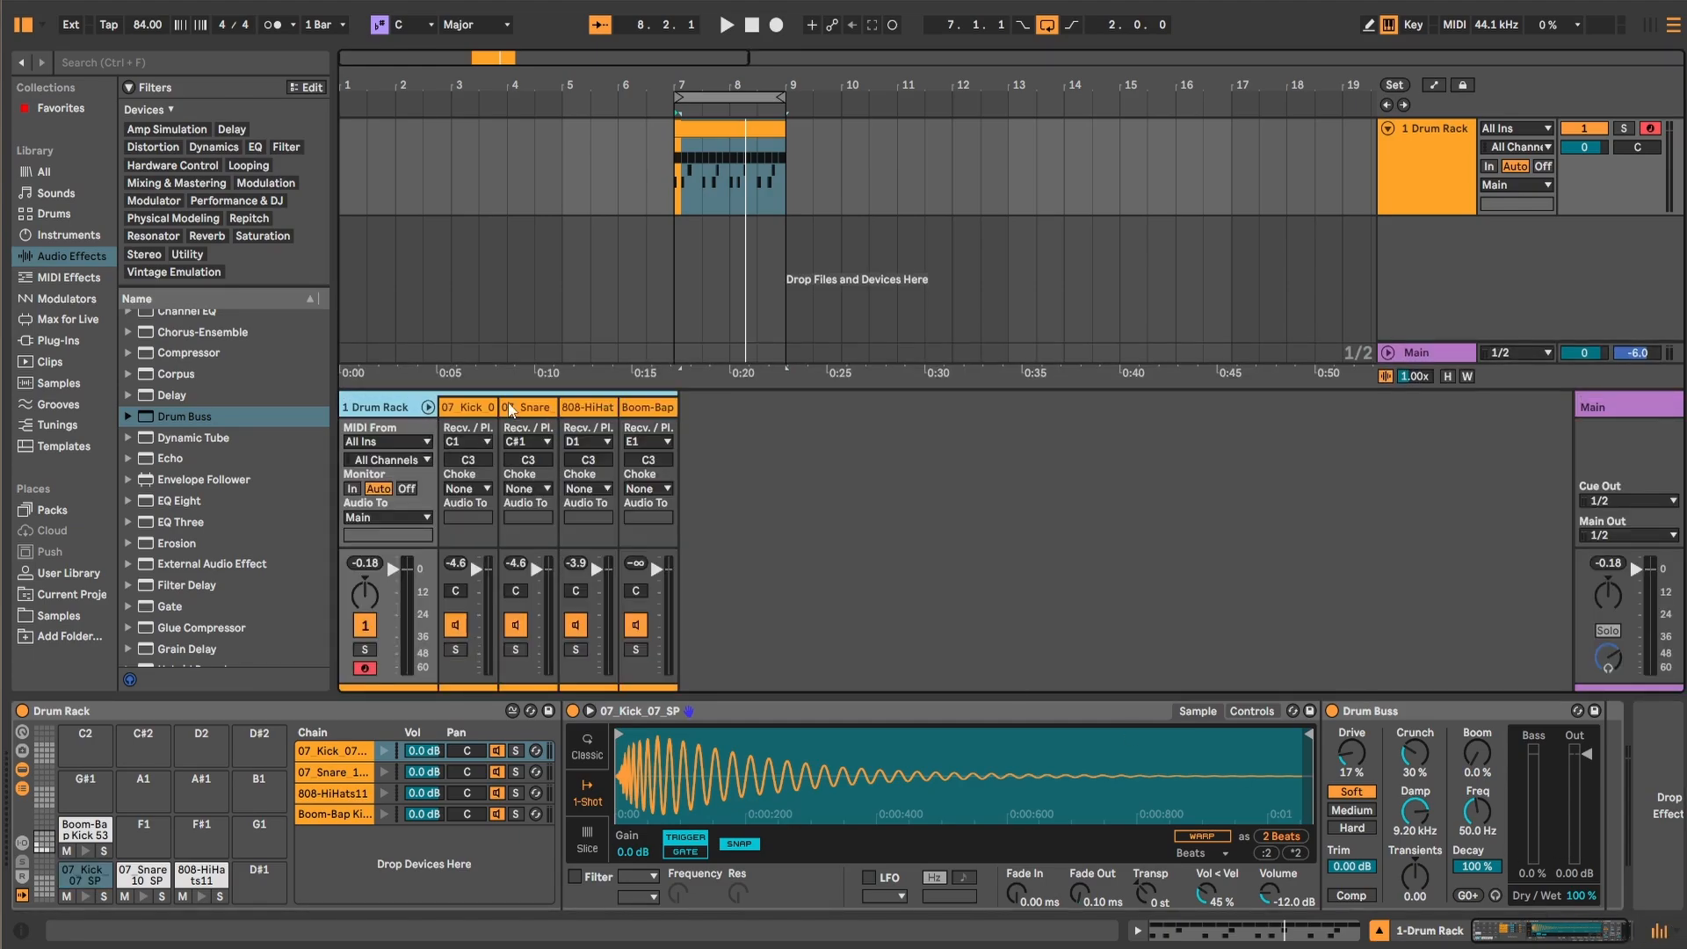
pyautogui.click(480, 408)
pyautogui.click(535, 408)
pyautogui.click(589, 410)
pyautogui.click(647, 407)
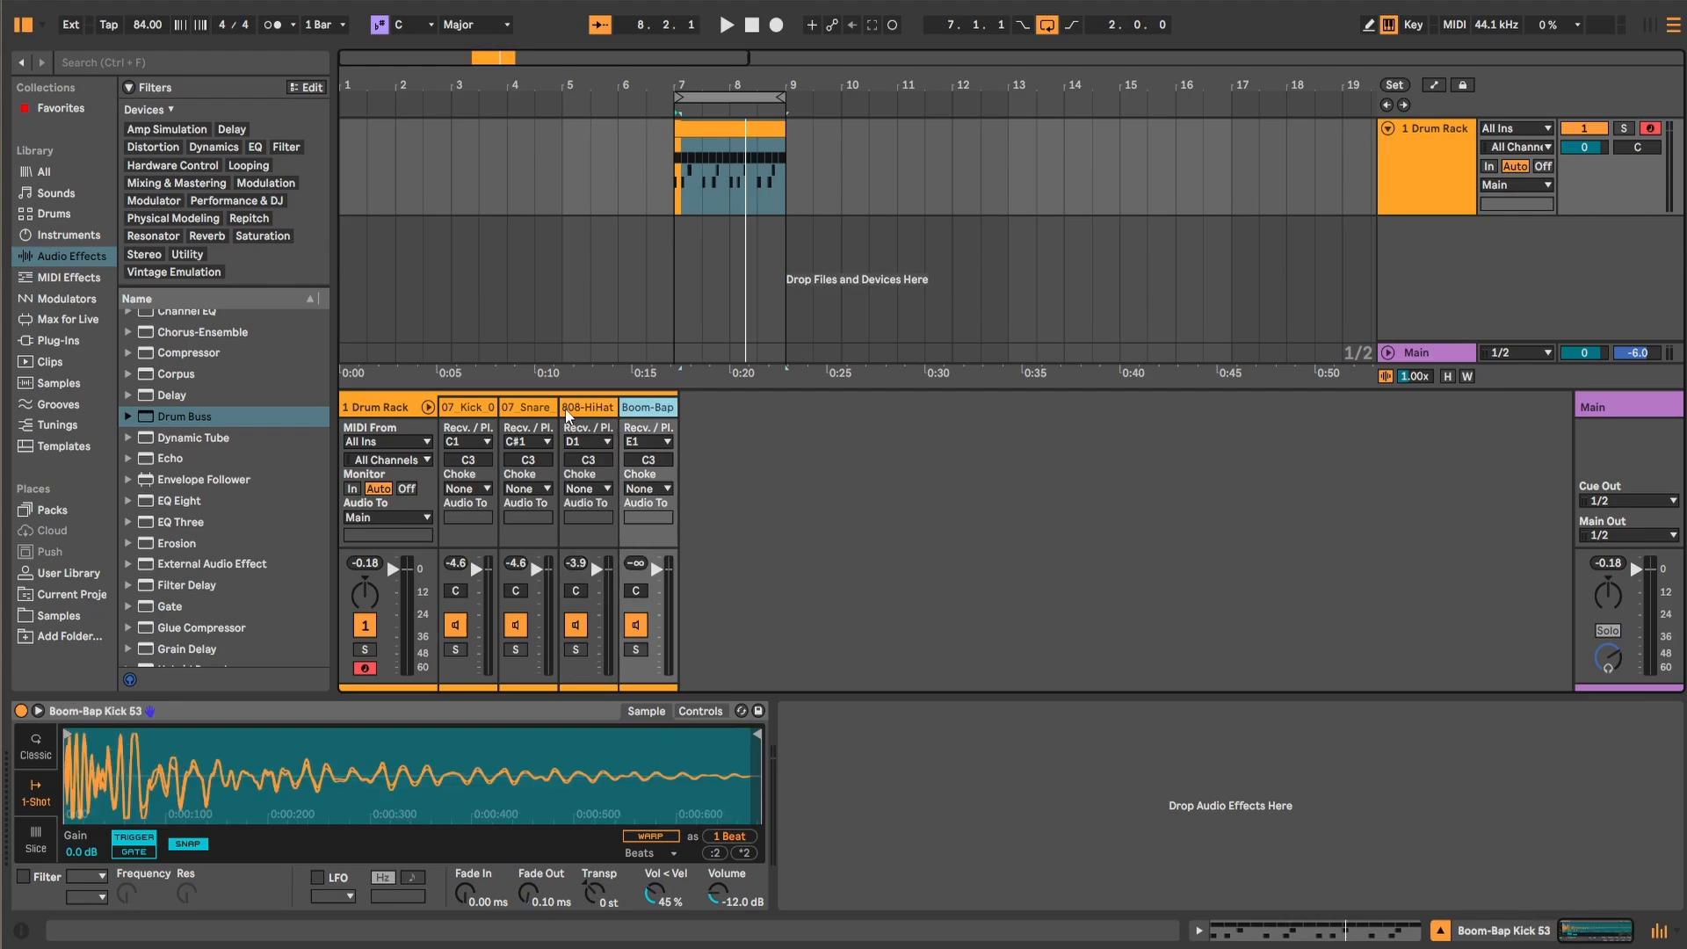
pyautogui.click(591, 408)
pyautogui.click(530, 409)
pyautogui.click(482, 409)
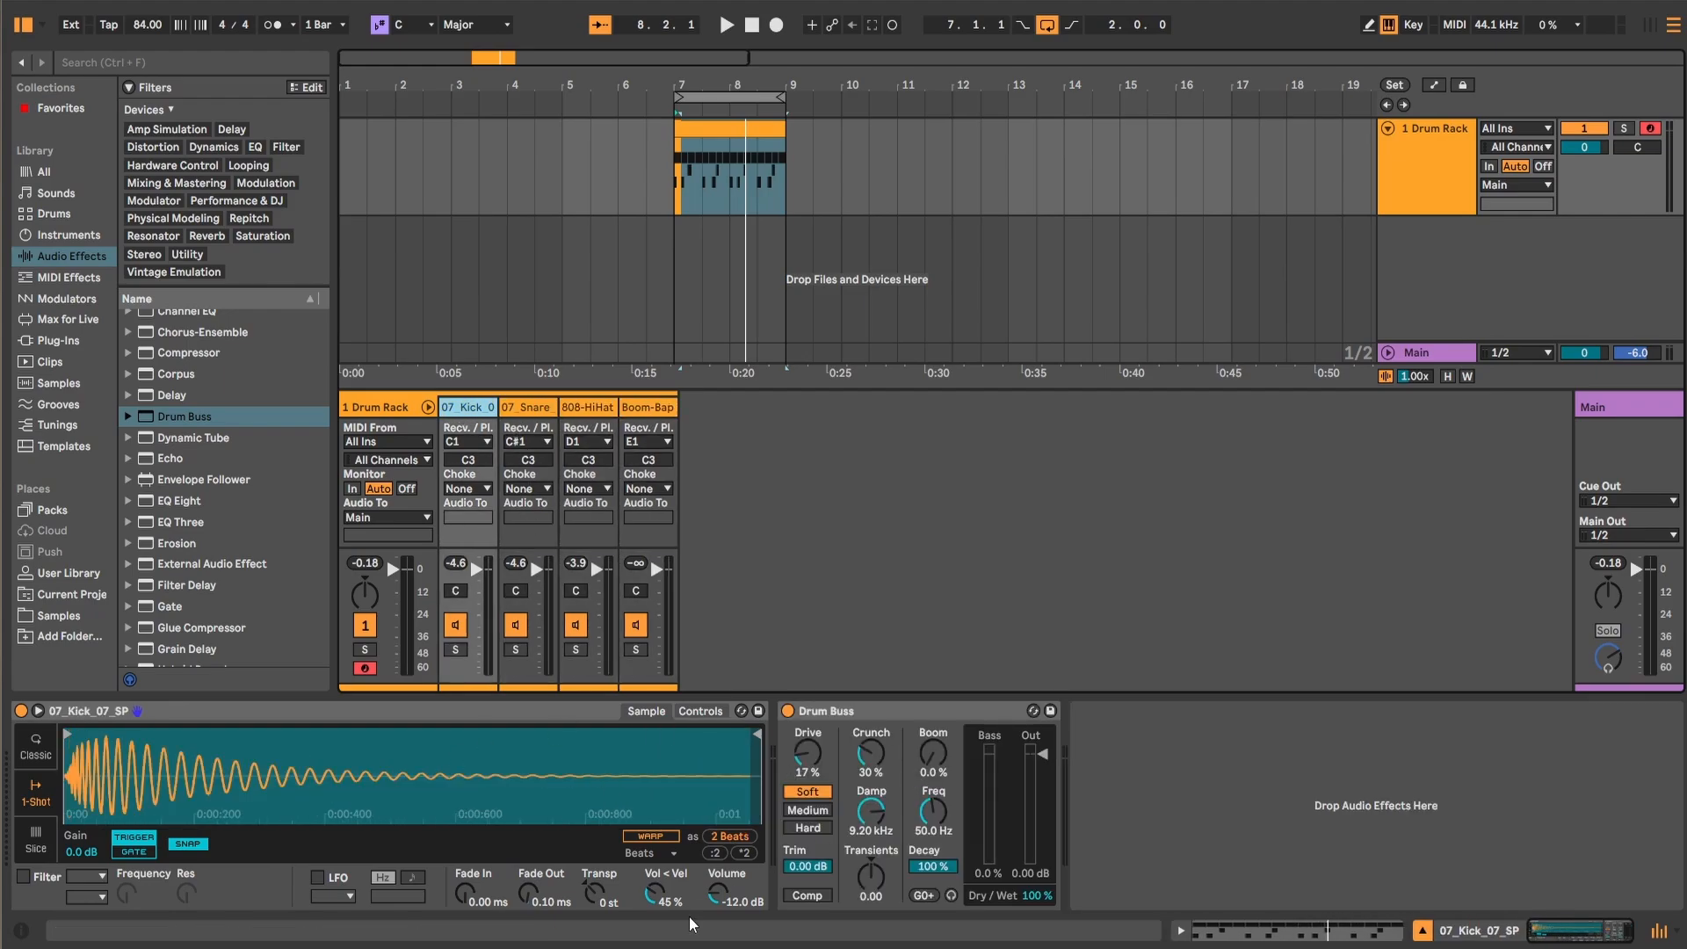
# Step: Return to the whole Drum Rack track and select the snare and 808-HiHats11 pads
pyautogui.click(400, 408)
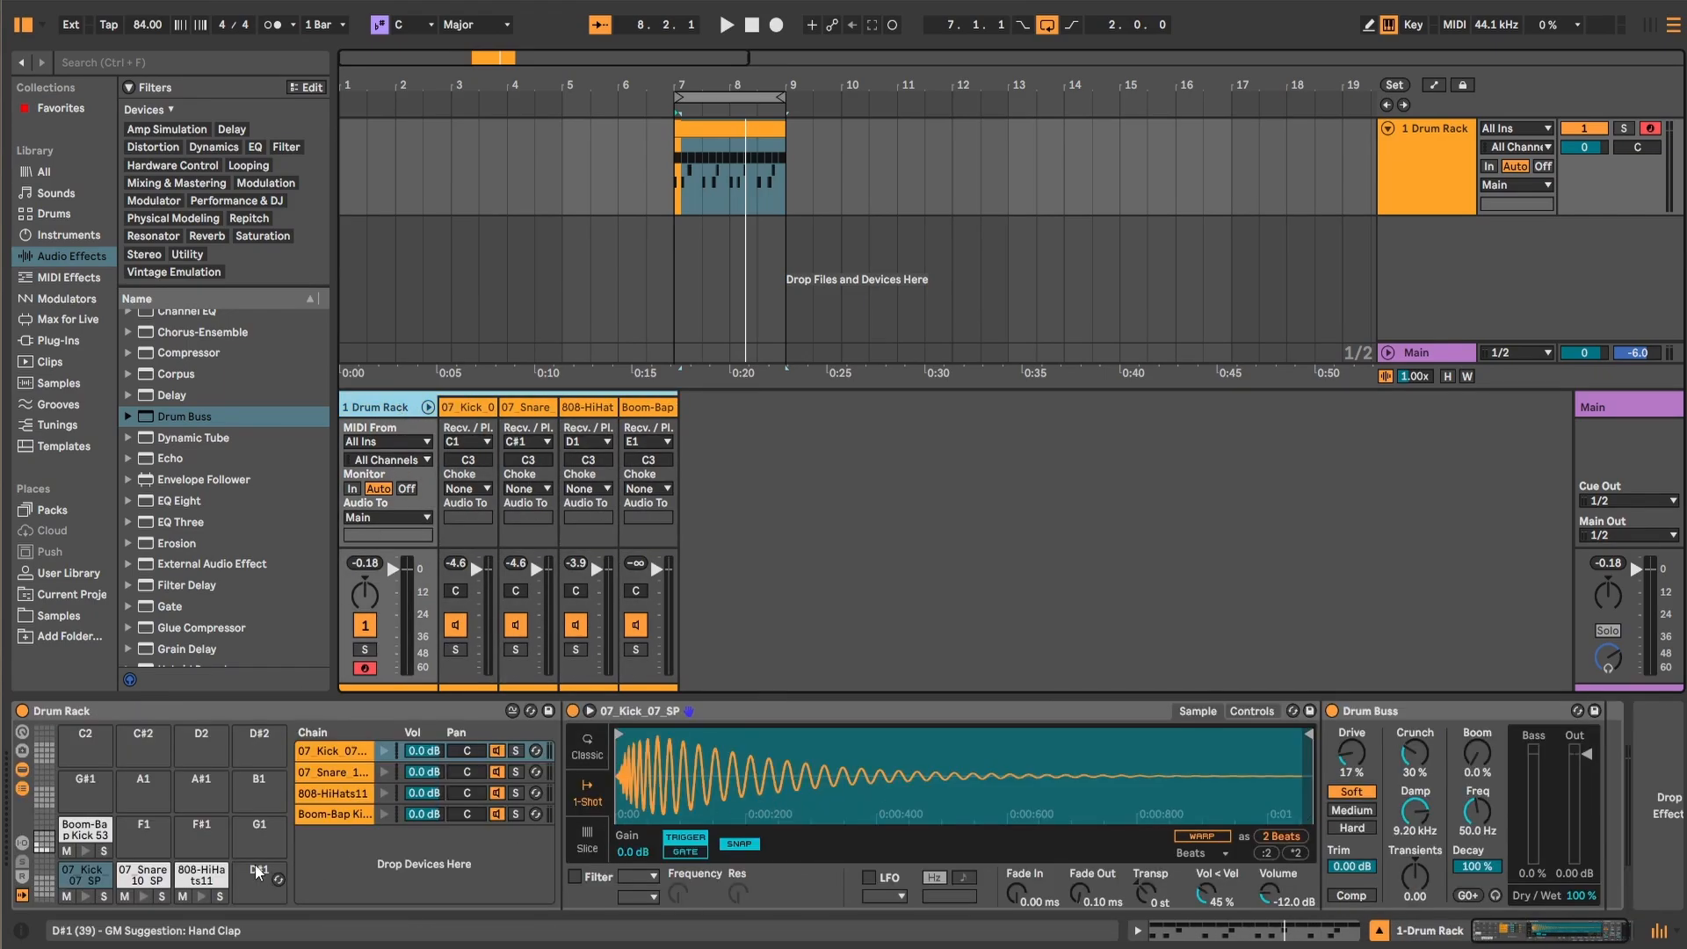
pyautogui.click(143, 875)
pyautogui.click(201, 875)
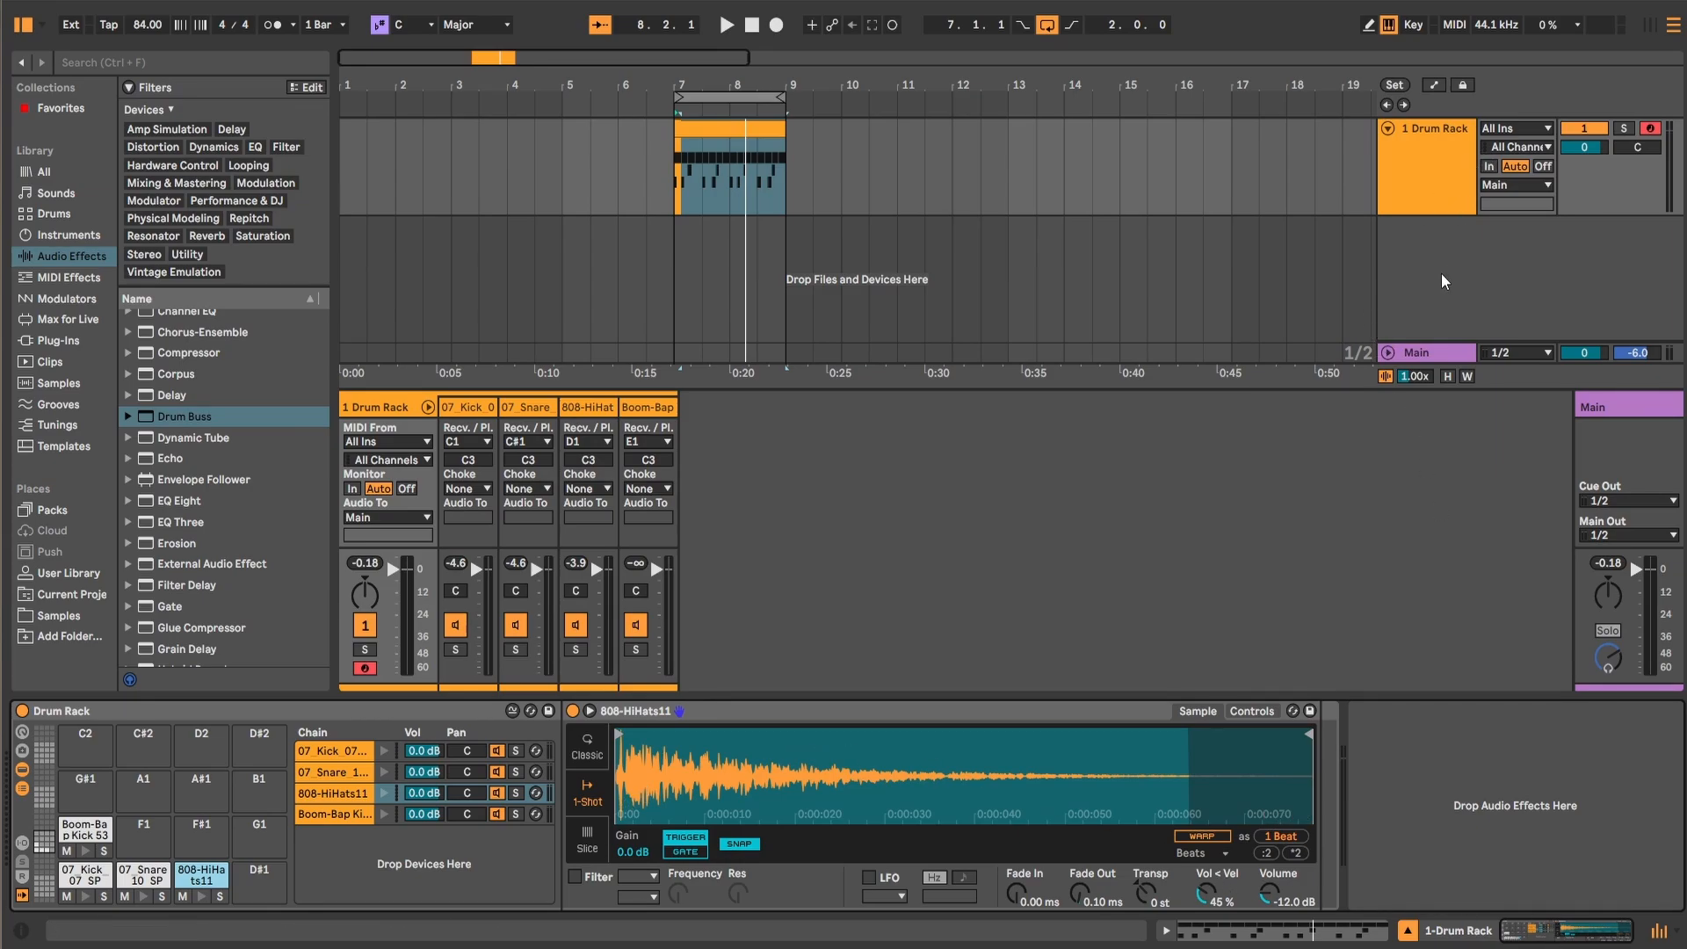
# Step: Insert an audio track, set its input to Resampling and its monitoring to Auto
pyautogui.rightClick(1400, 230)
pyautogui.click(1441, 241)
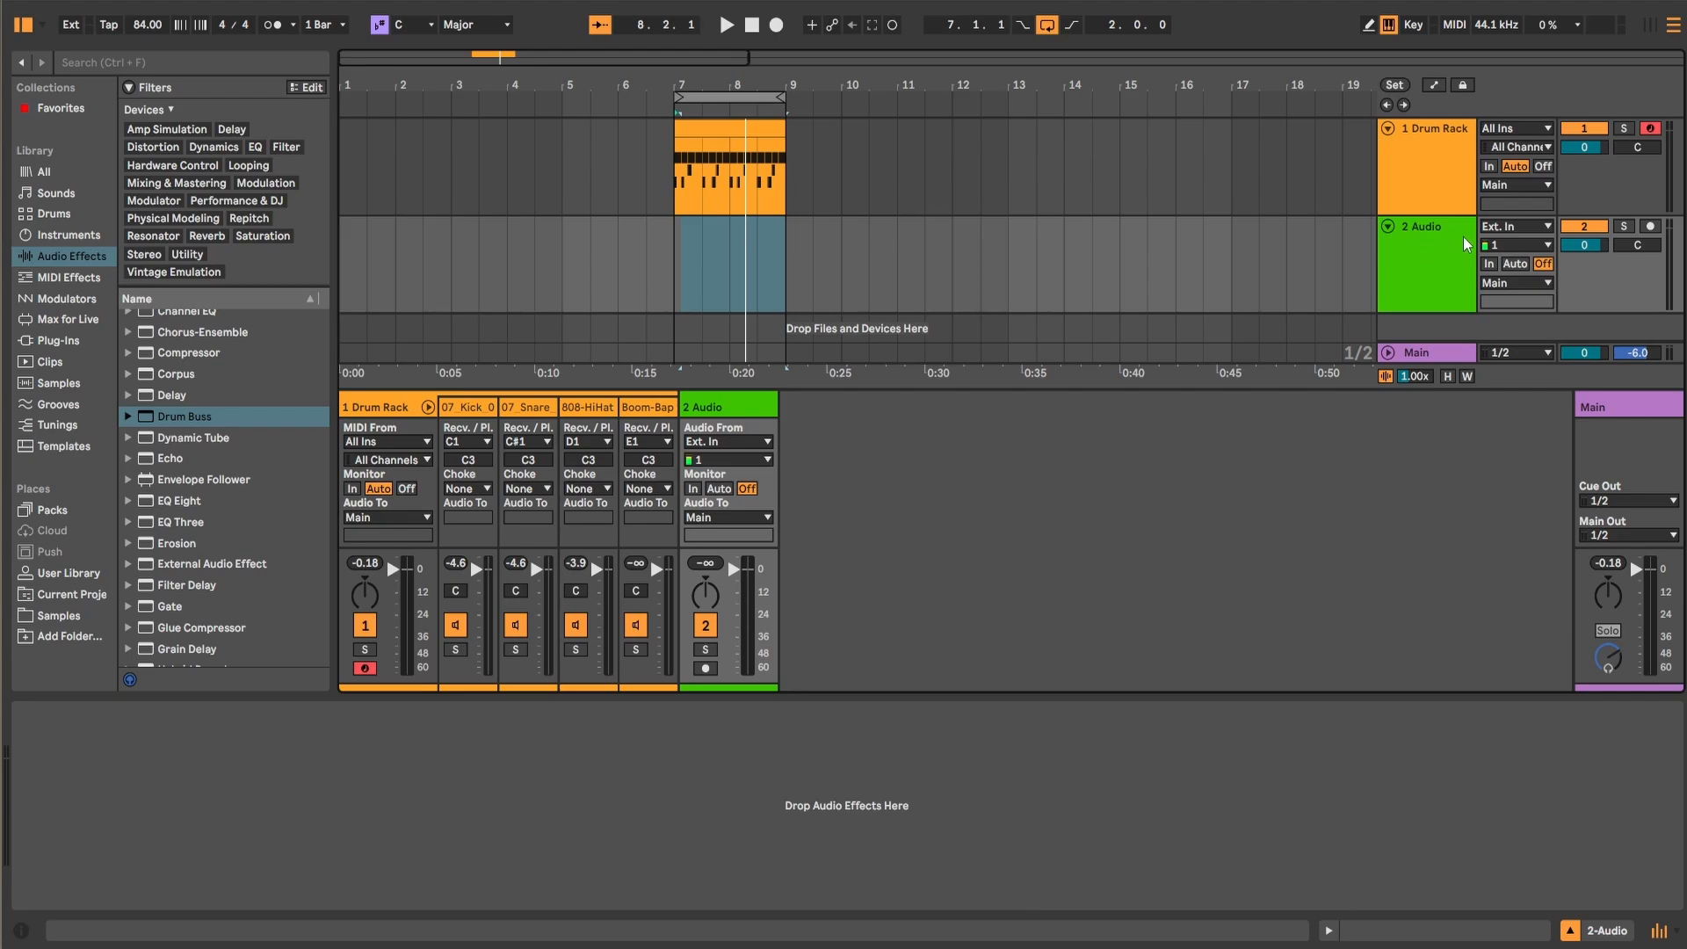
pyautogui.click(1515, 227)
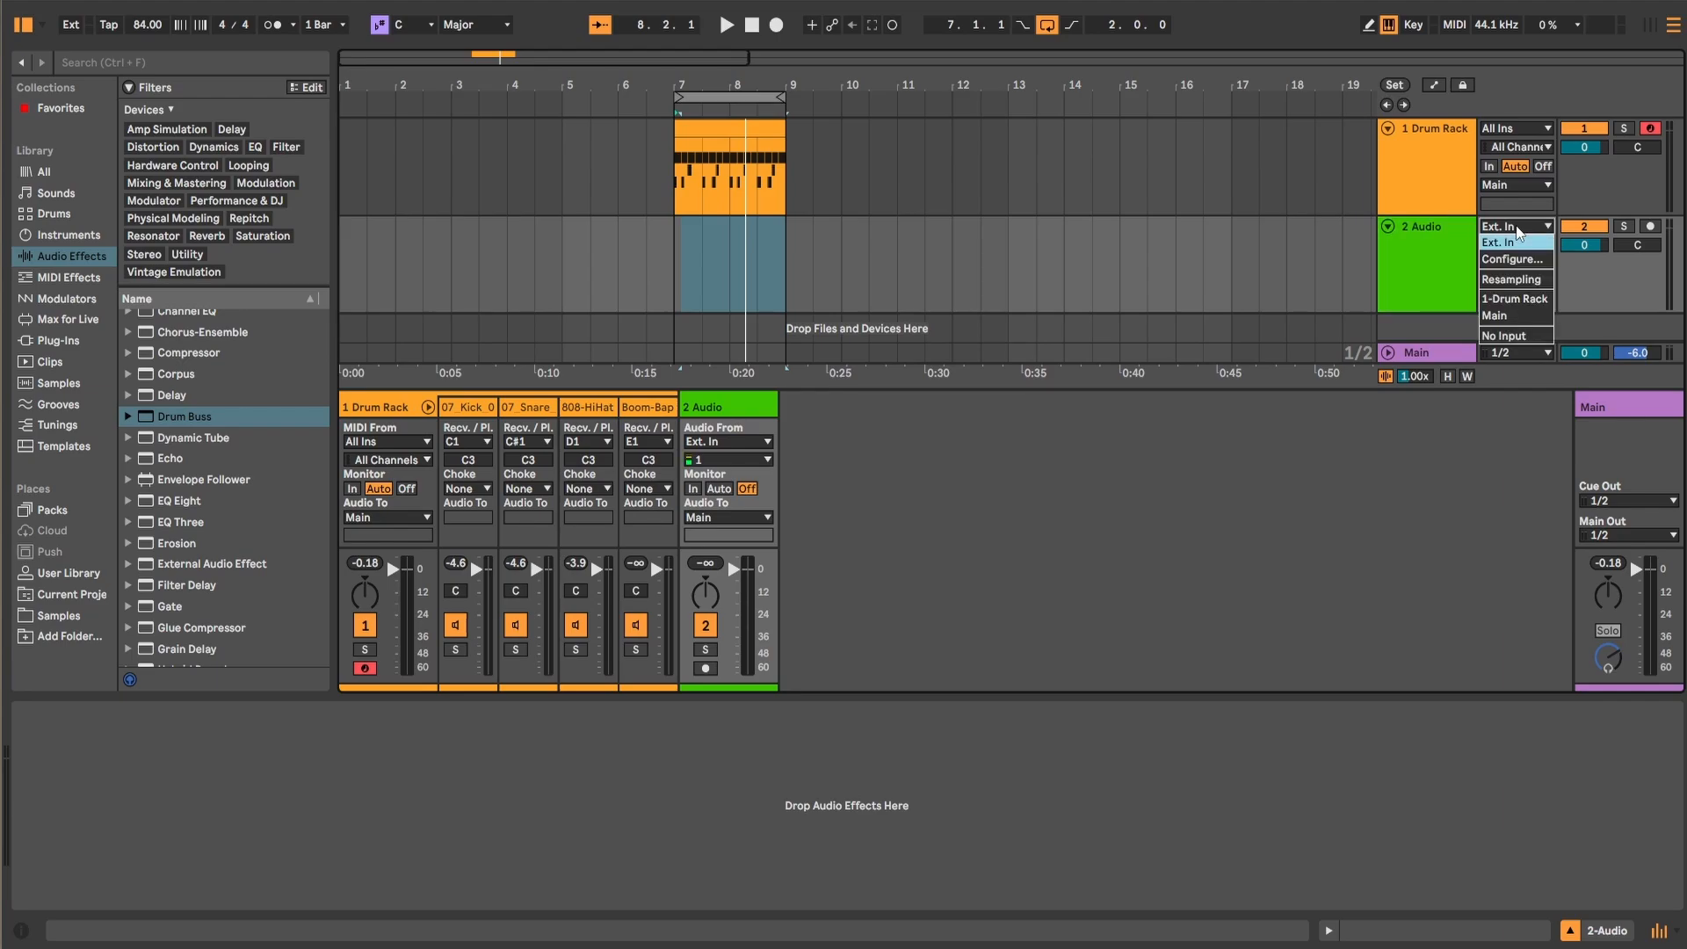
pyautogui.click(1514, 279)
pyautogui.click(1453, 252)
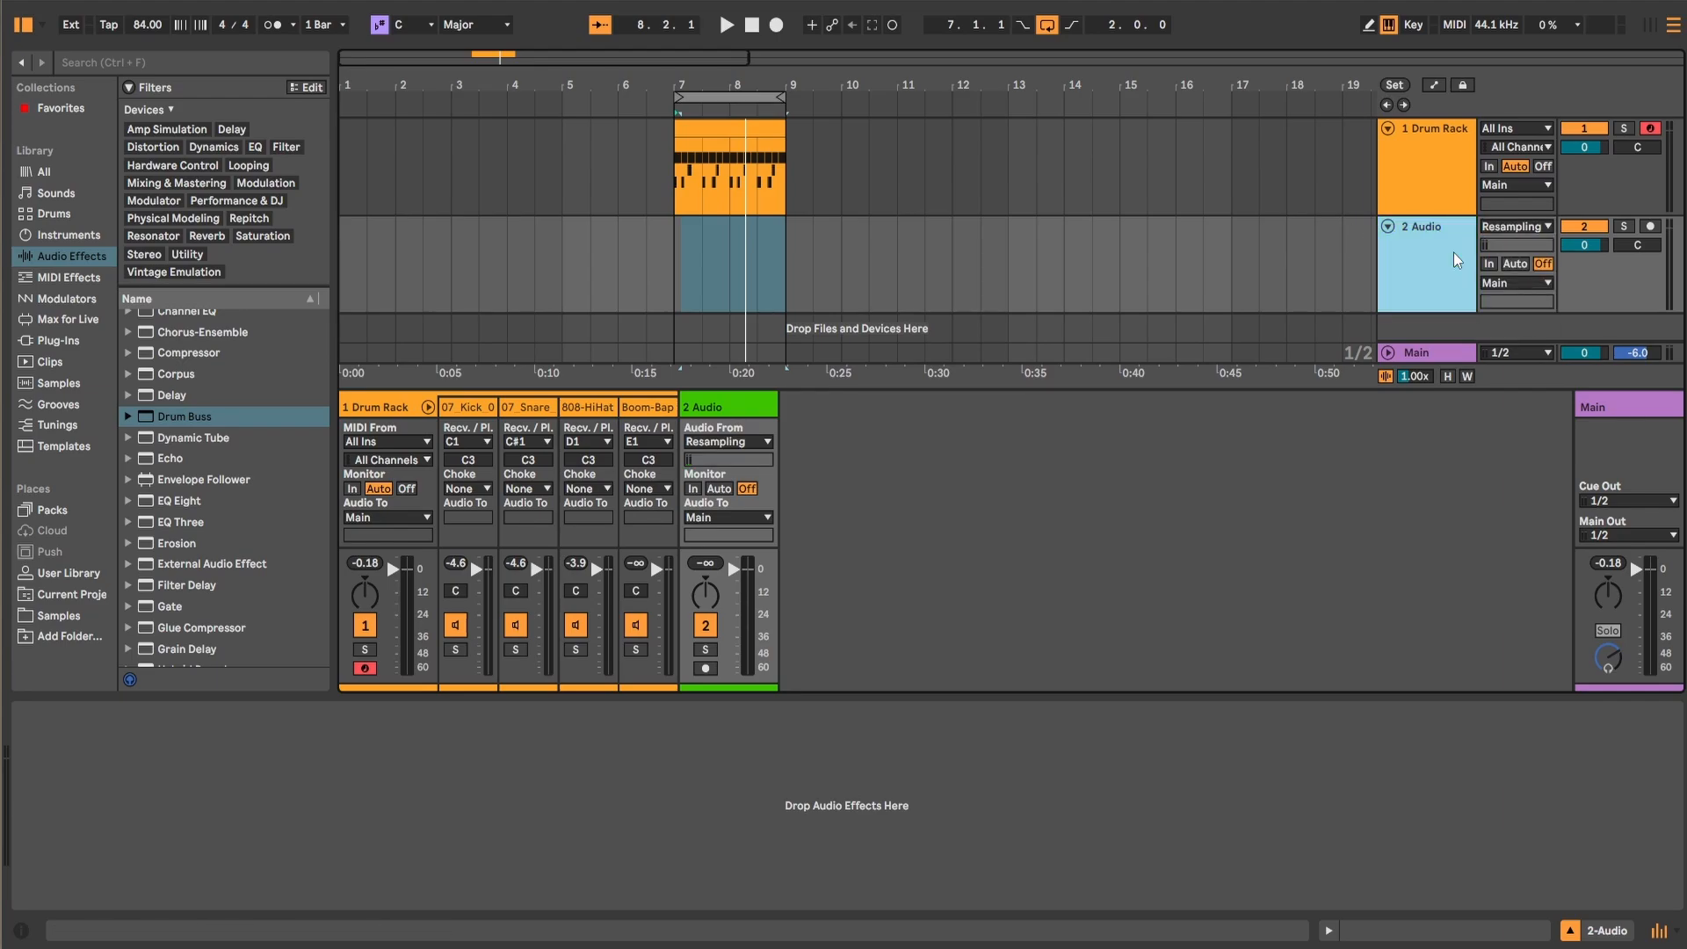
pyautogui.click(1514, 263)
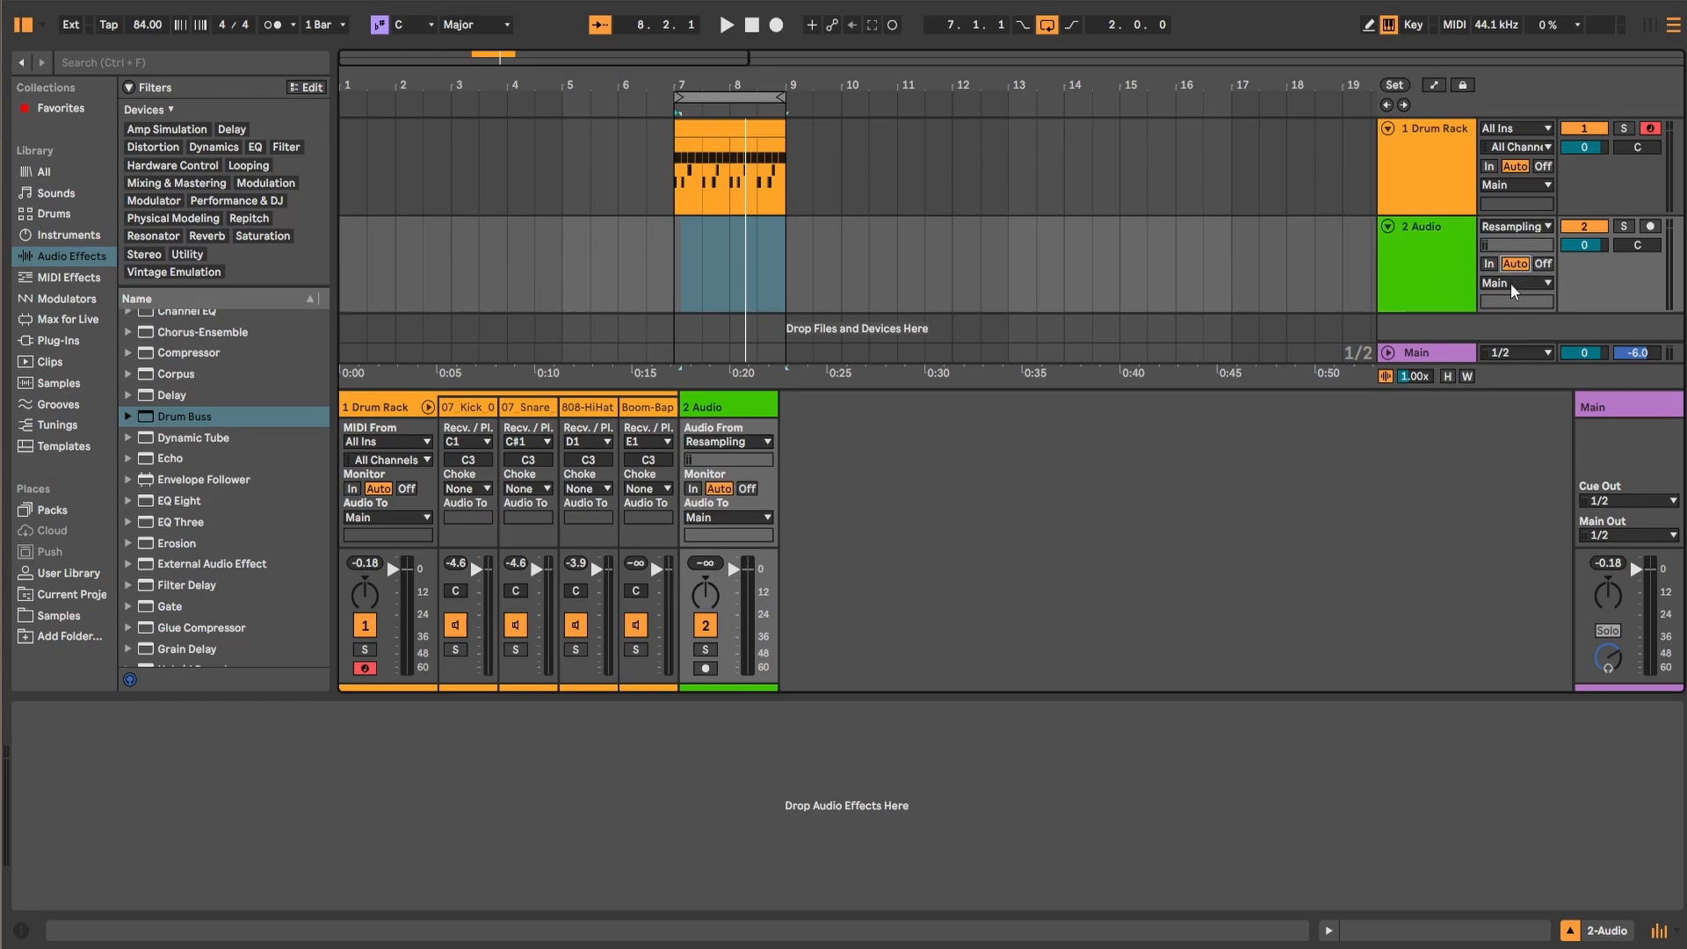
# Step: Route the Drum Rack track's output to 2-Audio and play back the beat
pyautogui.click(1507, 186)
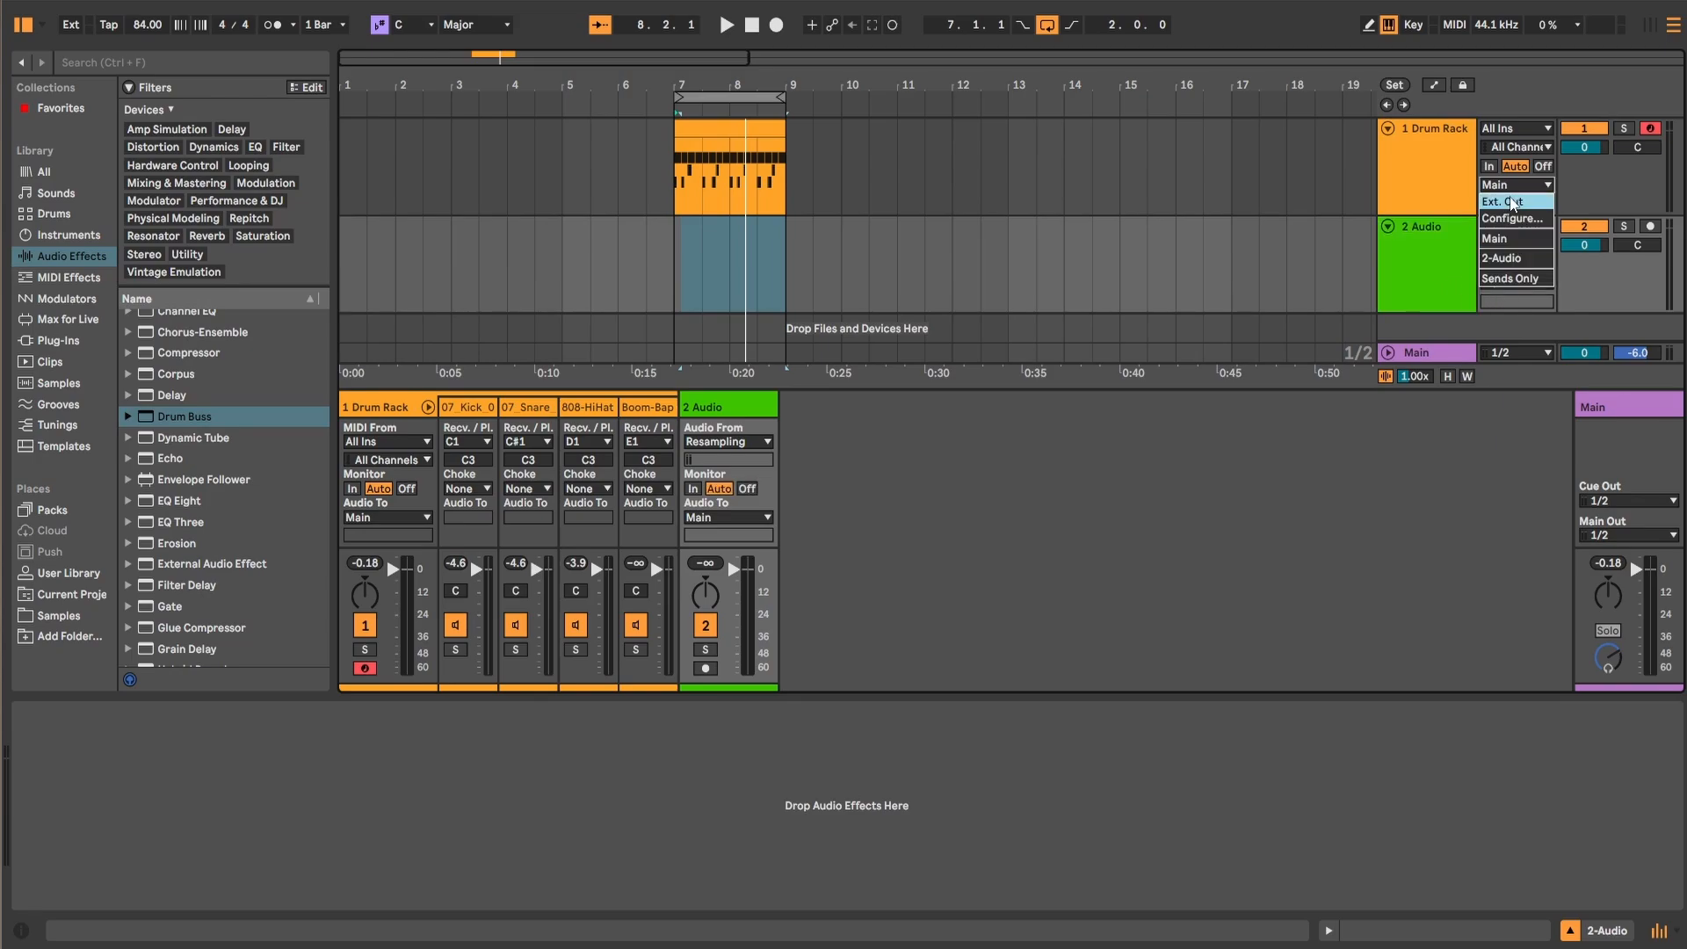
pyautogui.click(1508, 261)
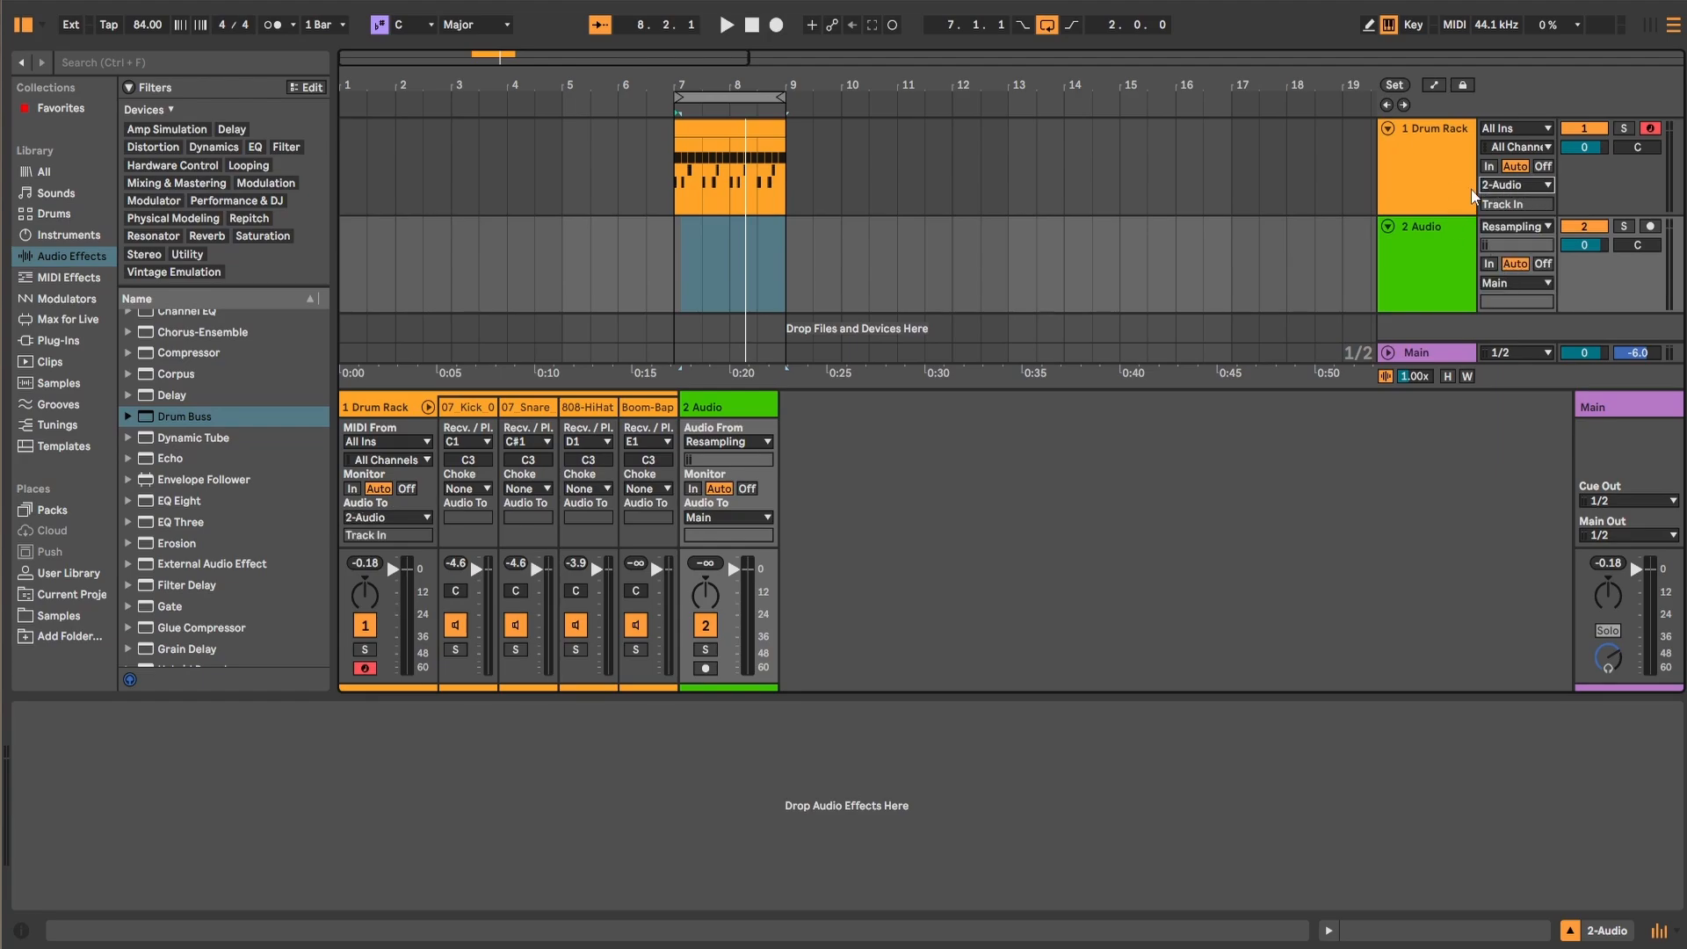
pyautogui.click(1424, 173)
pyautogui.press('space')
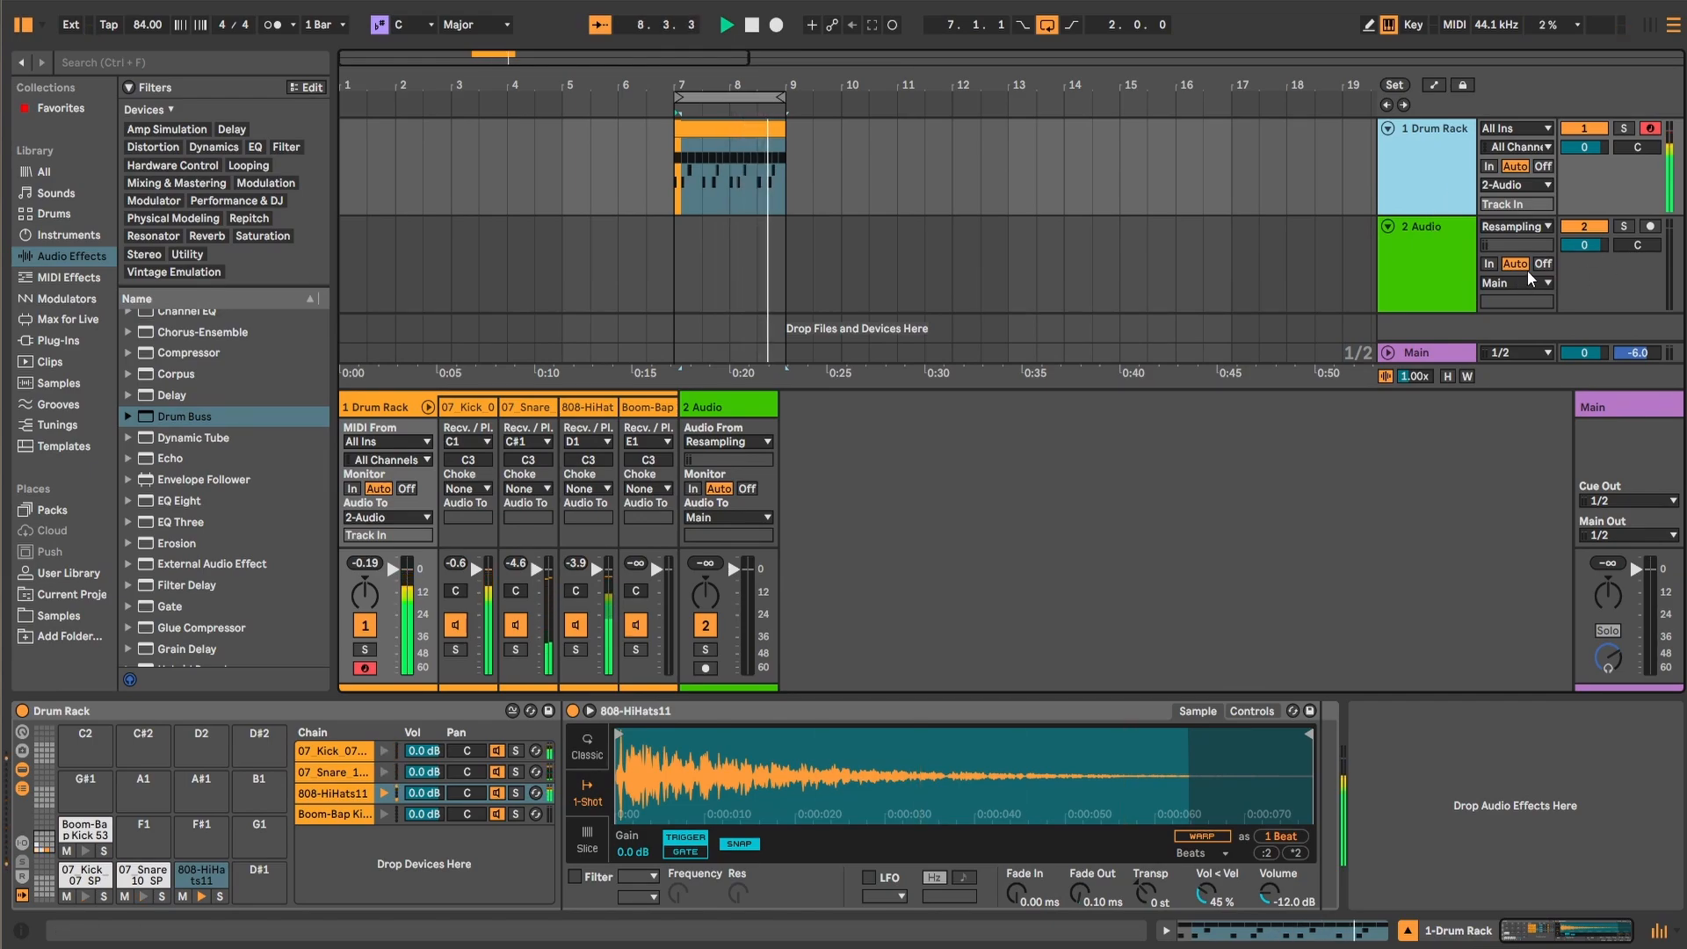
# Step: Arm the 2 Audio track, record the drum beat into it, turn off looping and stop the transport
pyautogui.click(1424, 253)
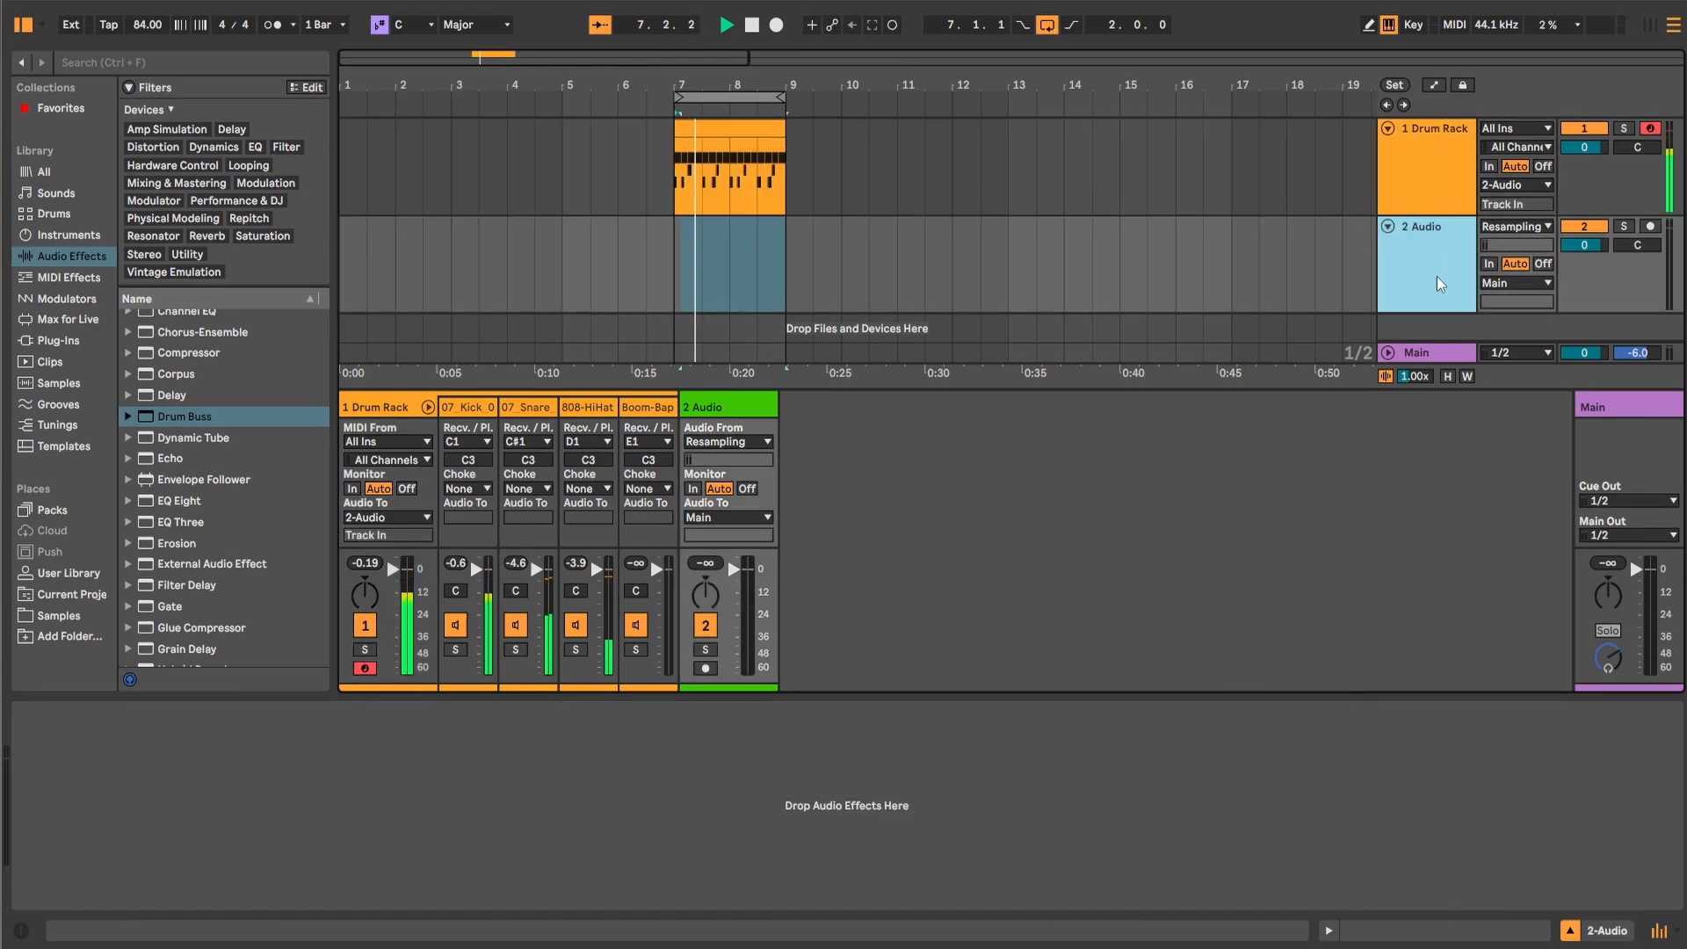
pyautogui.click(1651, 227)
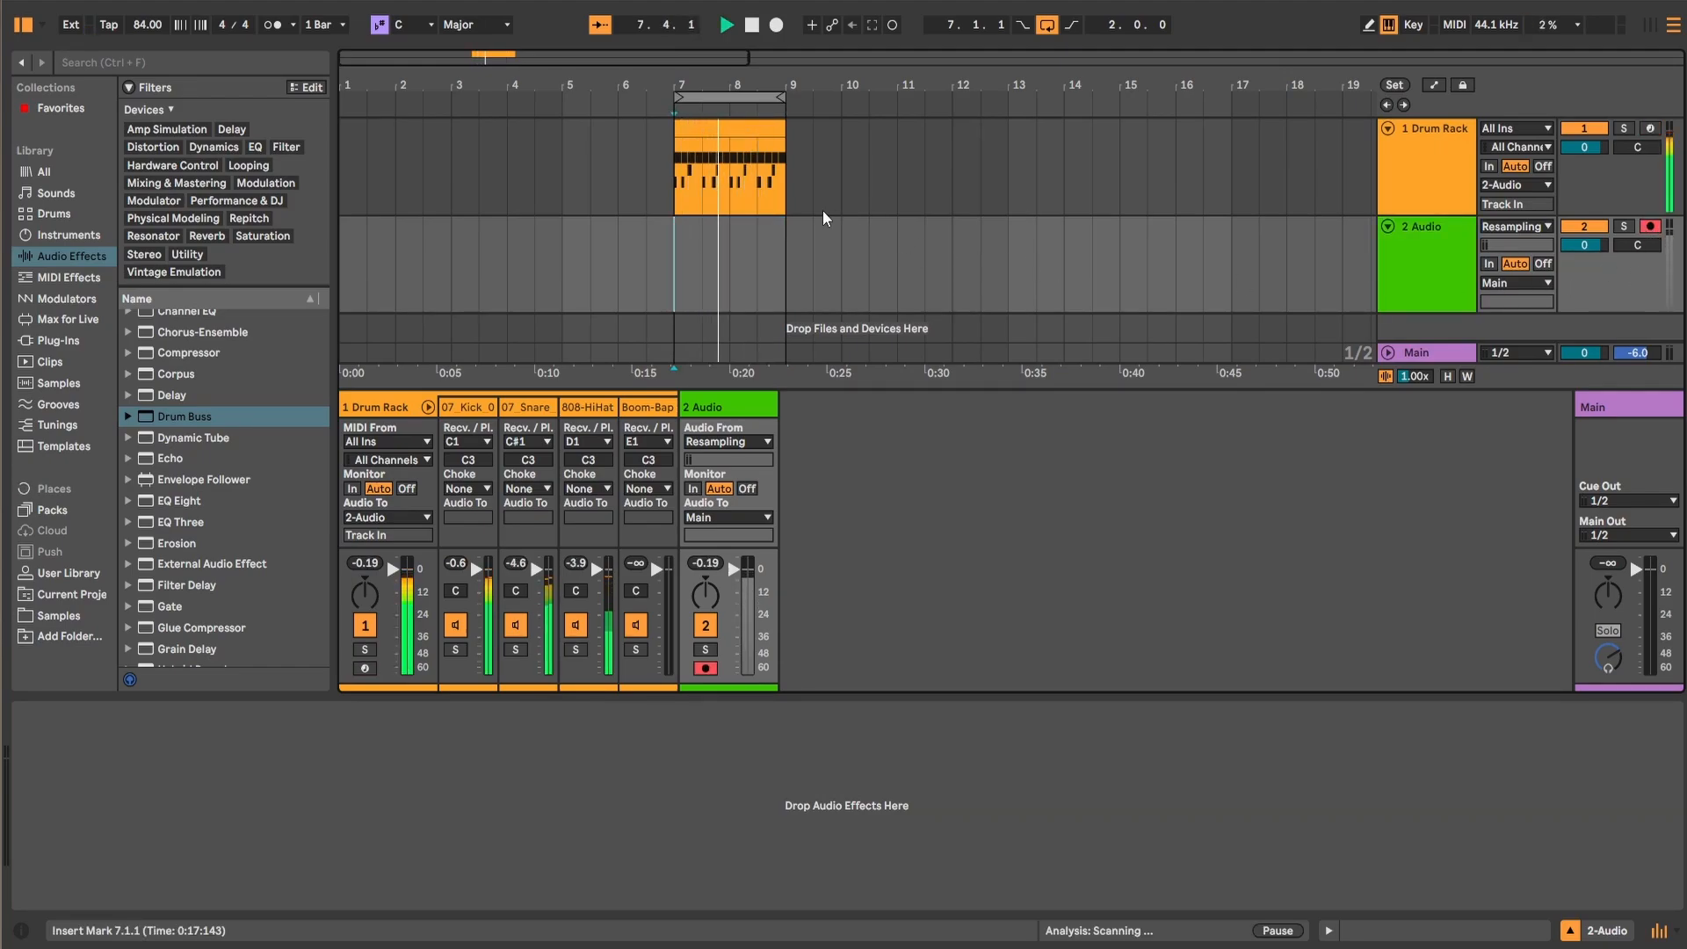
pyautogui.click(777, 26)
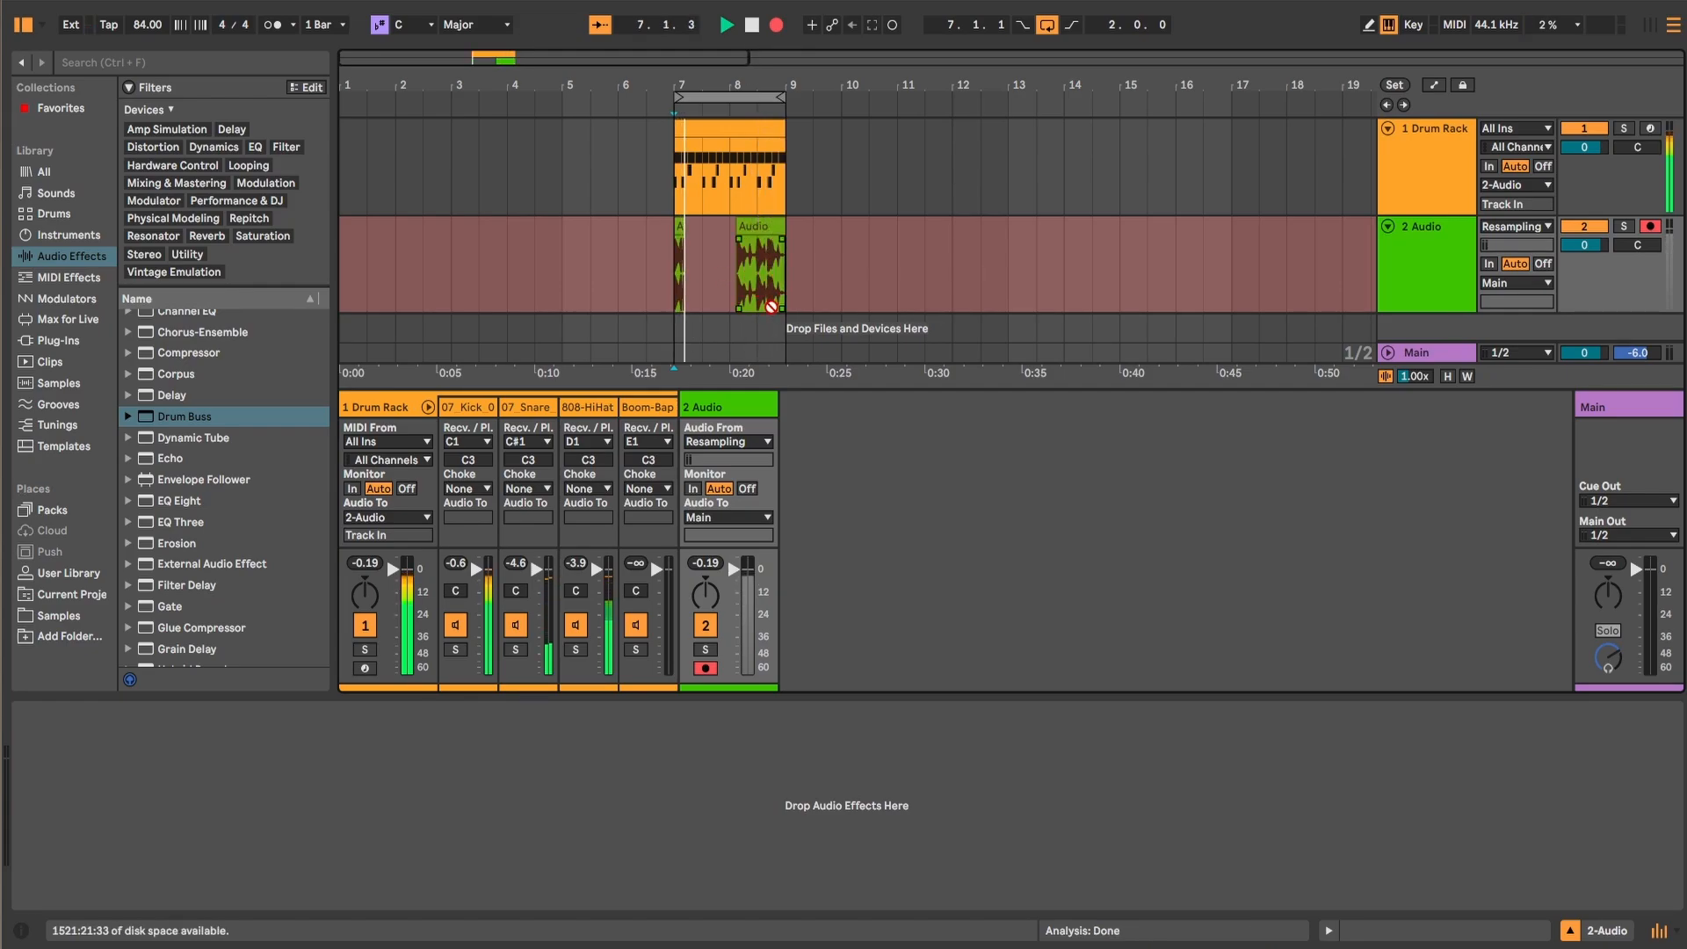
pyautogui.hotkey('ctrl', 'l')
pyautogui.click(751, 26)
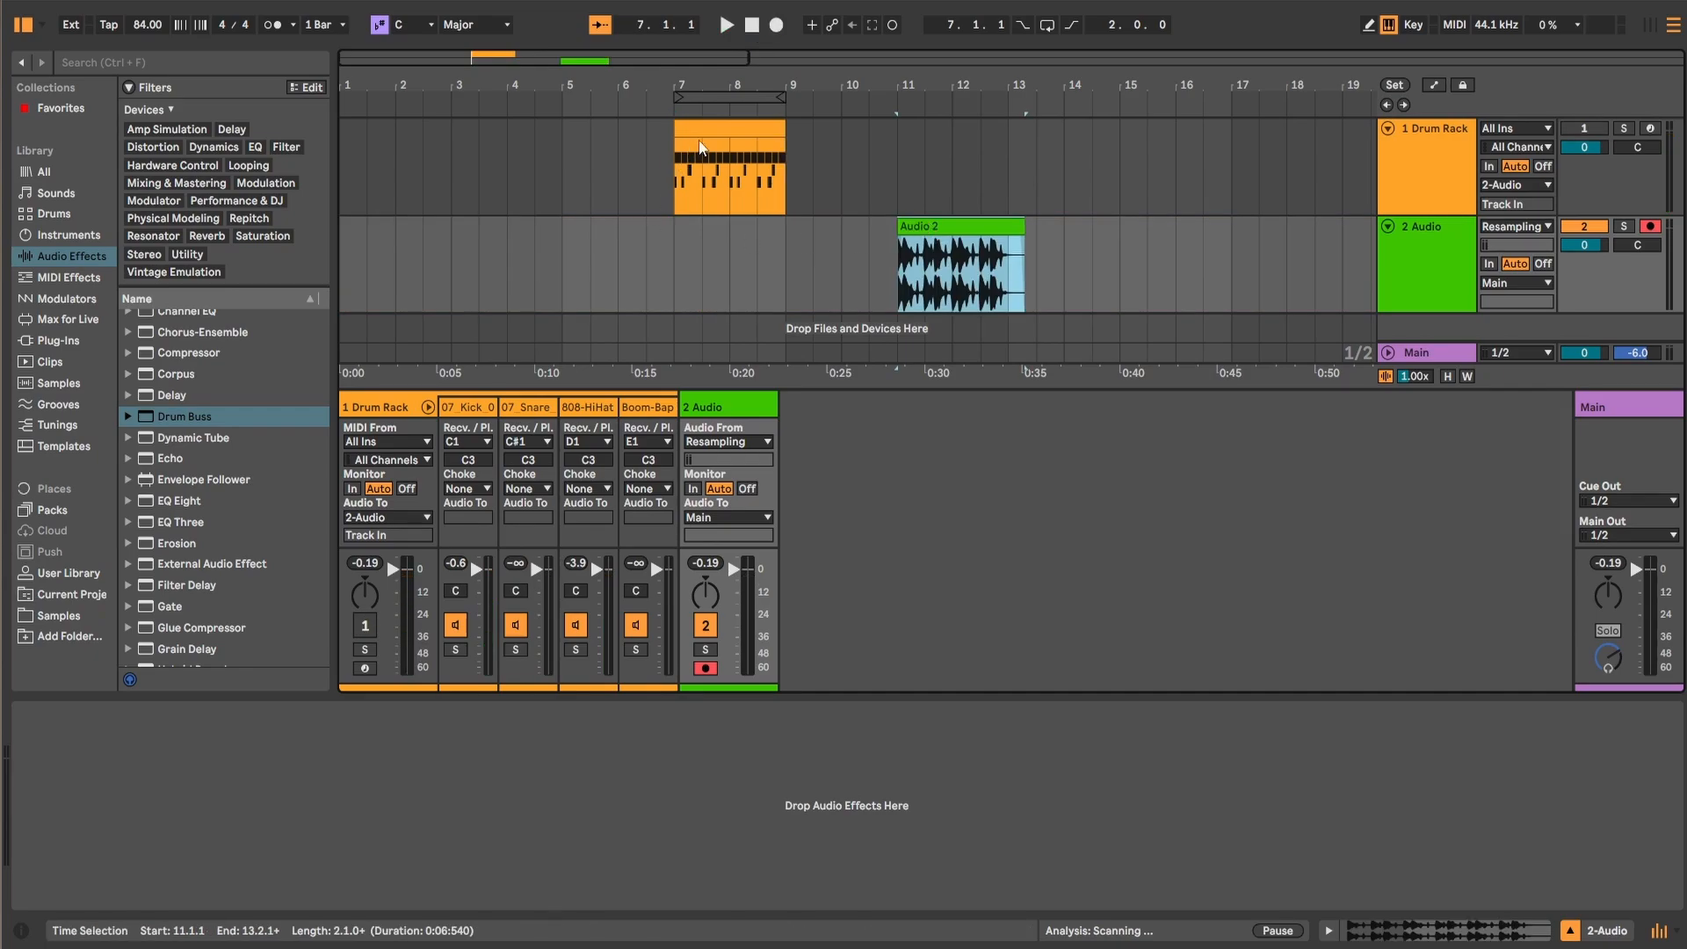
# Step: Trim the end of the recorded Audio 2 clip to bar 13 and select the Drum Rack track
pyautogui.click(947, 265)
pyautogui.moveTo(1023, 230); pyautogui.dragTo(1008, 231)
pyautogui.click(1427, 160)
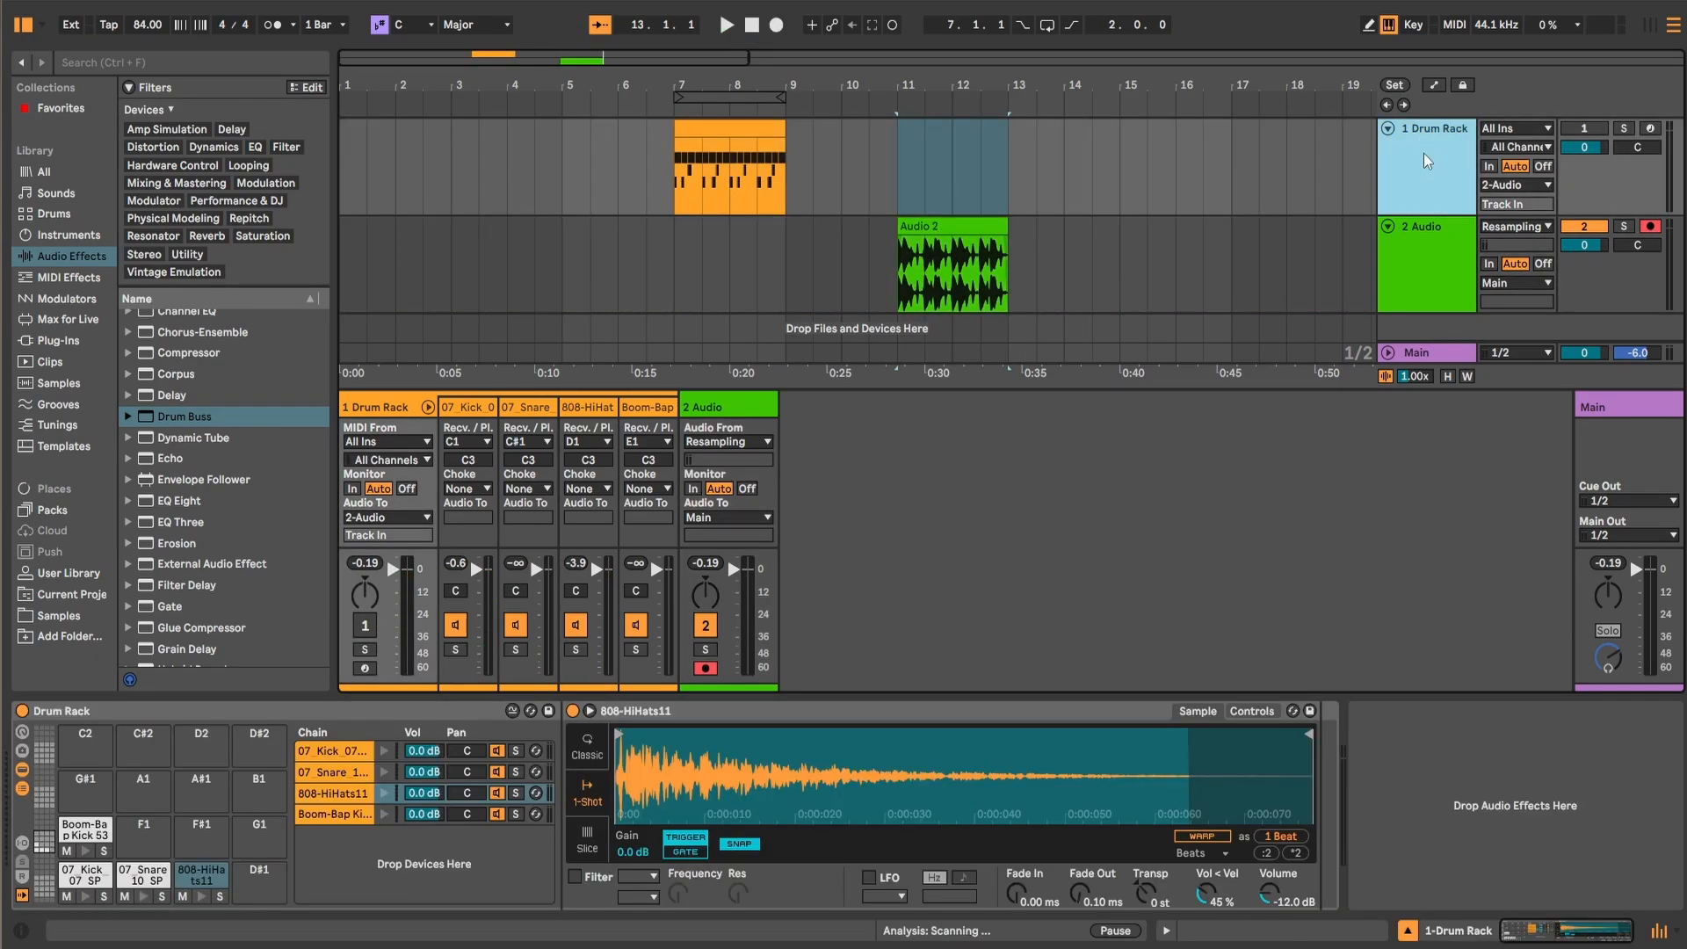
# Step: Select the two-bar Audio 2 clip as the range to render and open the Export Audio/Video settings
pyautogui.scroll(-1, 1436, 185)
pyautogui.click(921, 206)
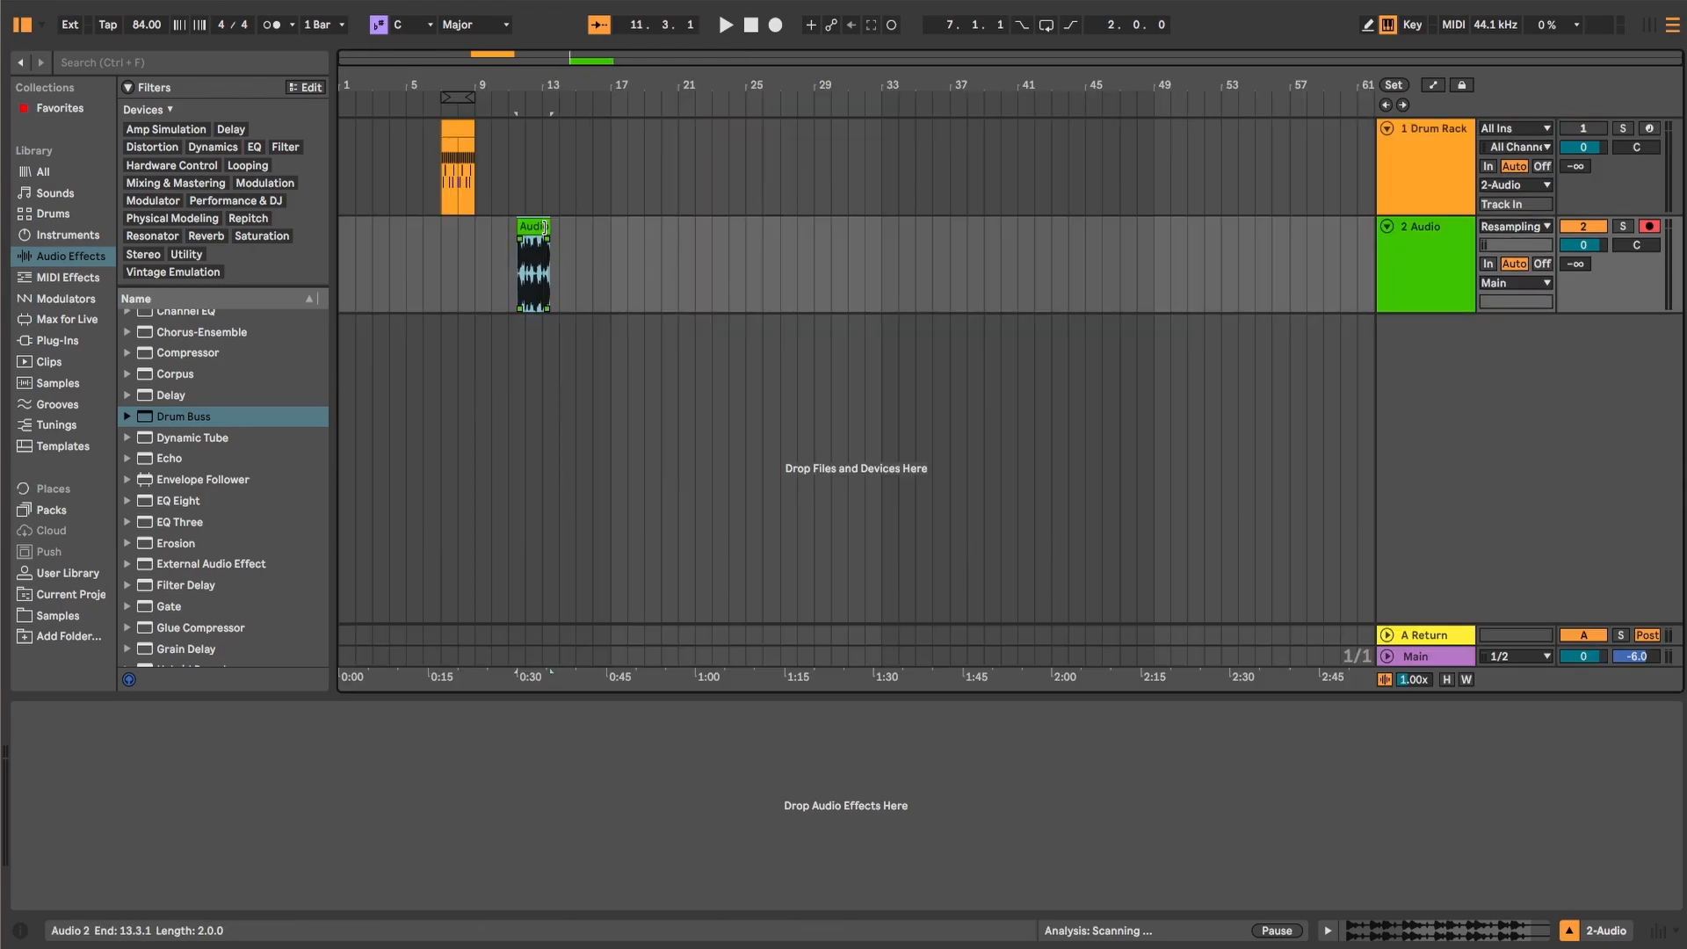
pyautogui.click(21, 4)
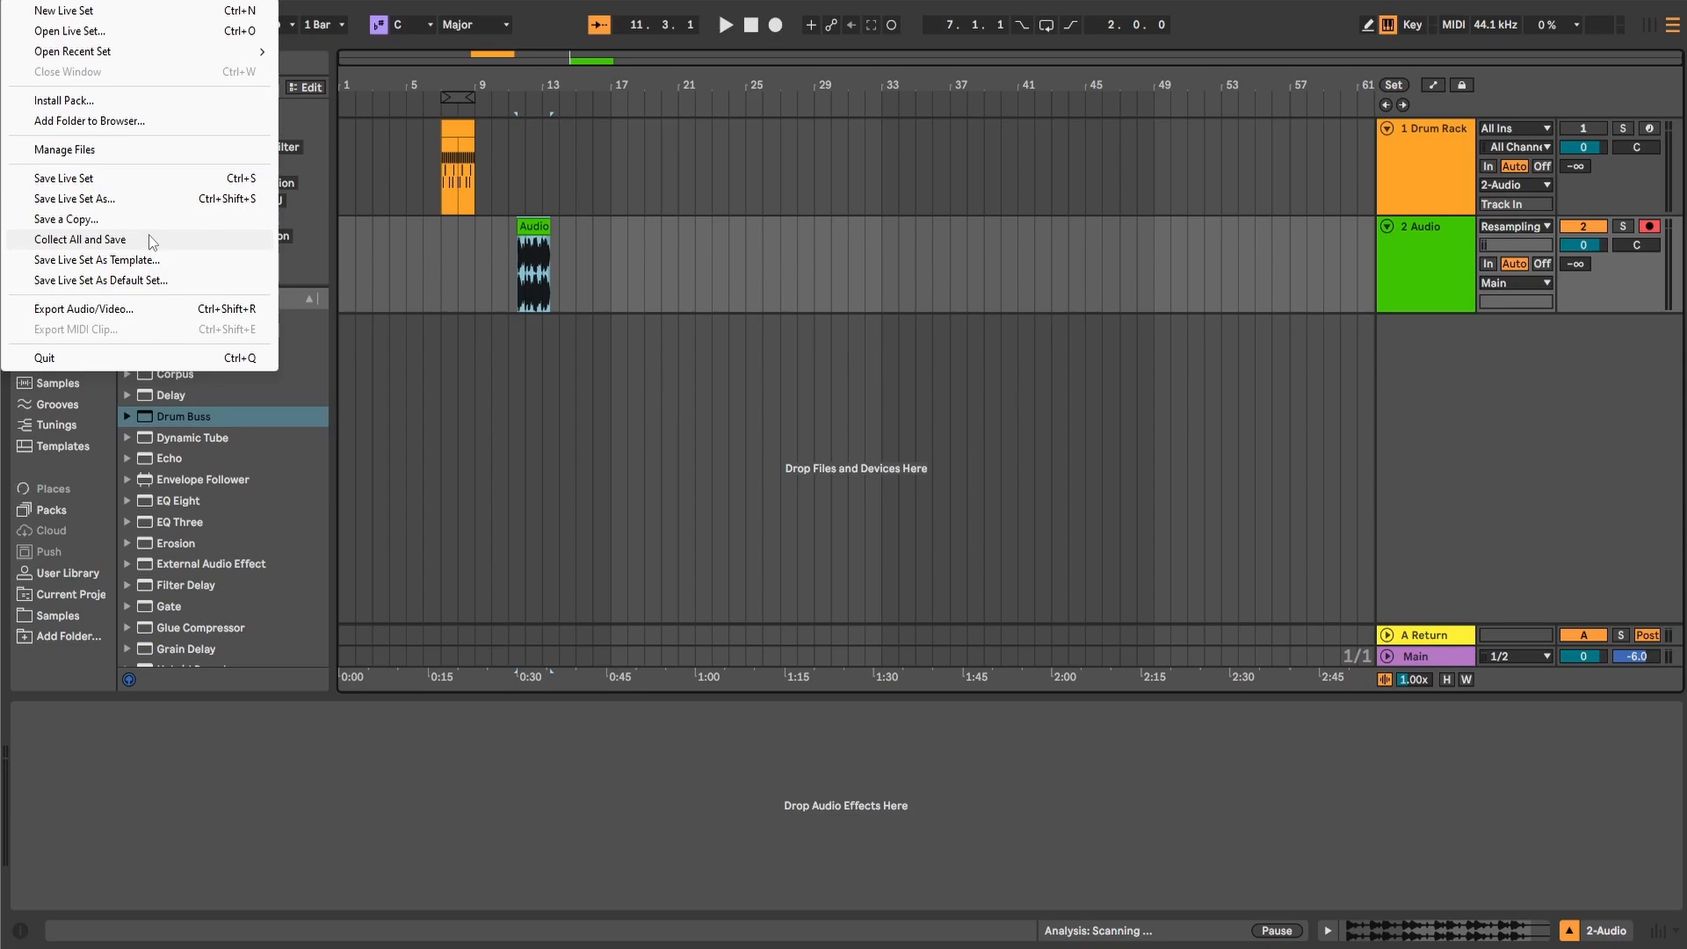
pyautogui.click(120, 308)
pyautogui.moveTo(425, 402); pyautogui.dragTo(826, 123)
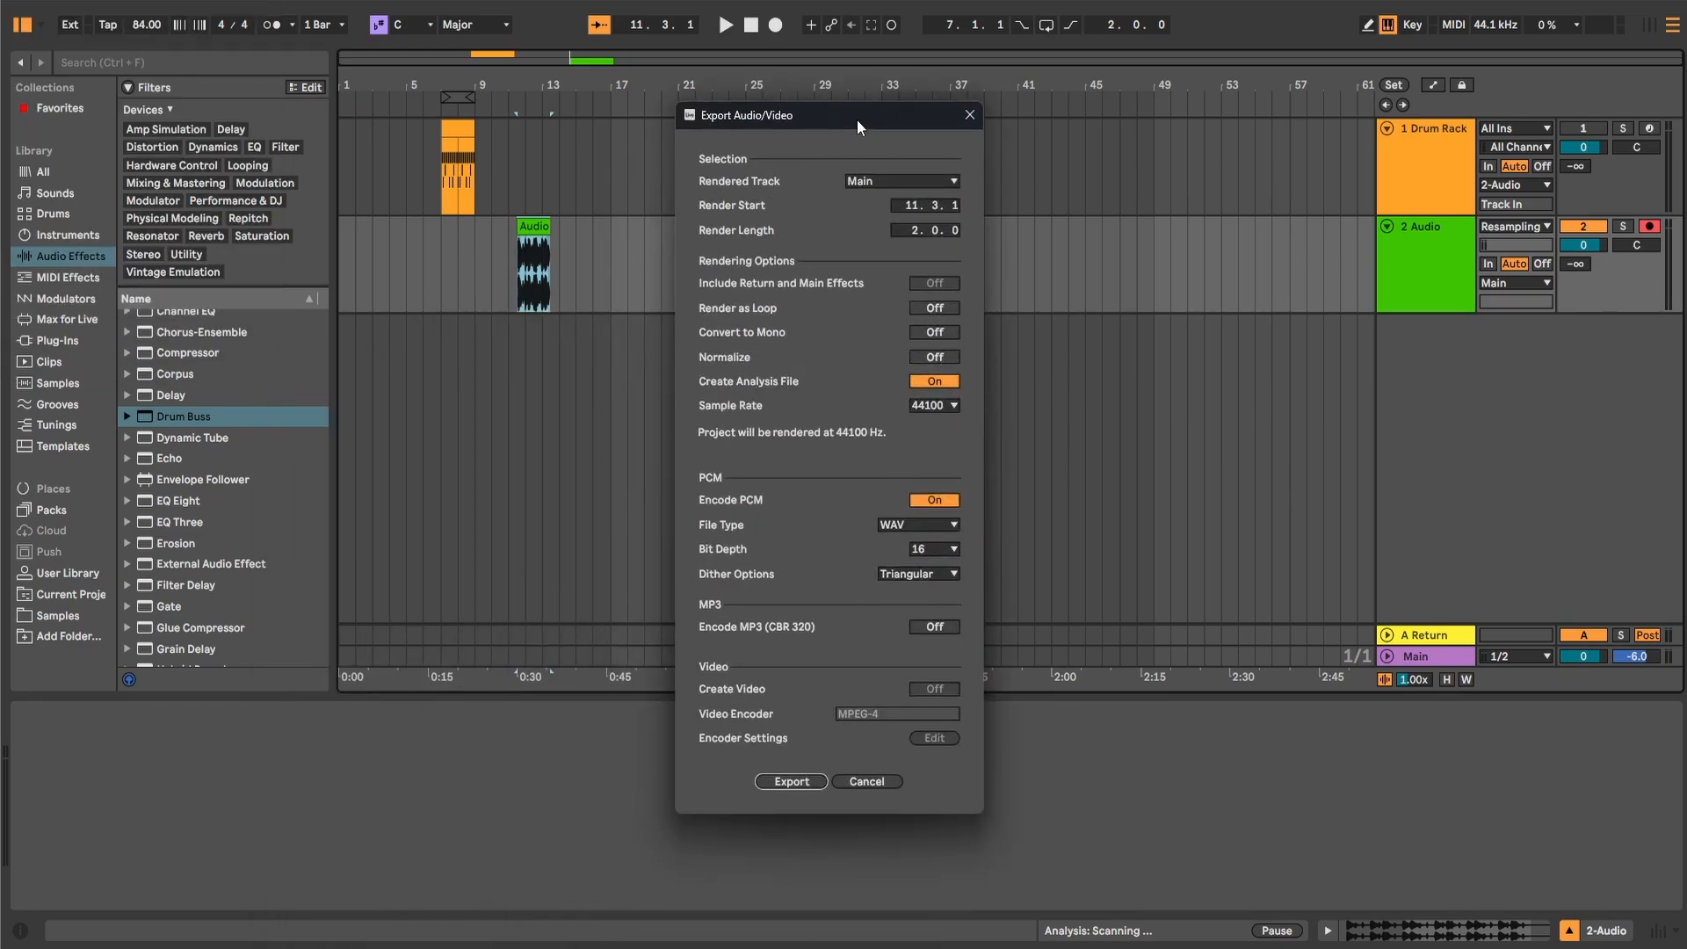
# Step: Keep Main as the rendered track, turn on Render as Loop and keep WAV as the file type
pyautogui.click(874, 176)
pyautogui.click(877, 177)
pyautogui.click(924, 309)
pyautogui.click(910, 525)
pyautogui.click(911, 525)
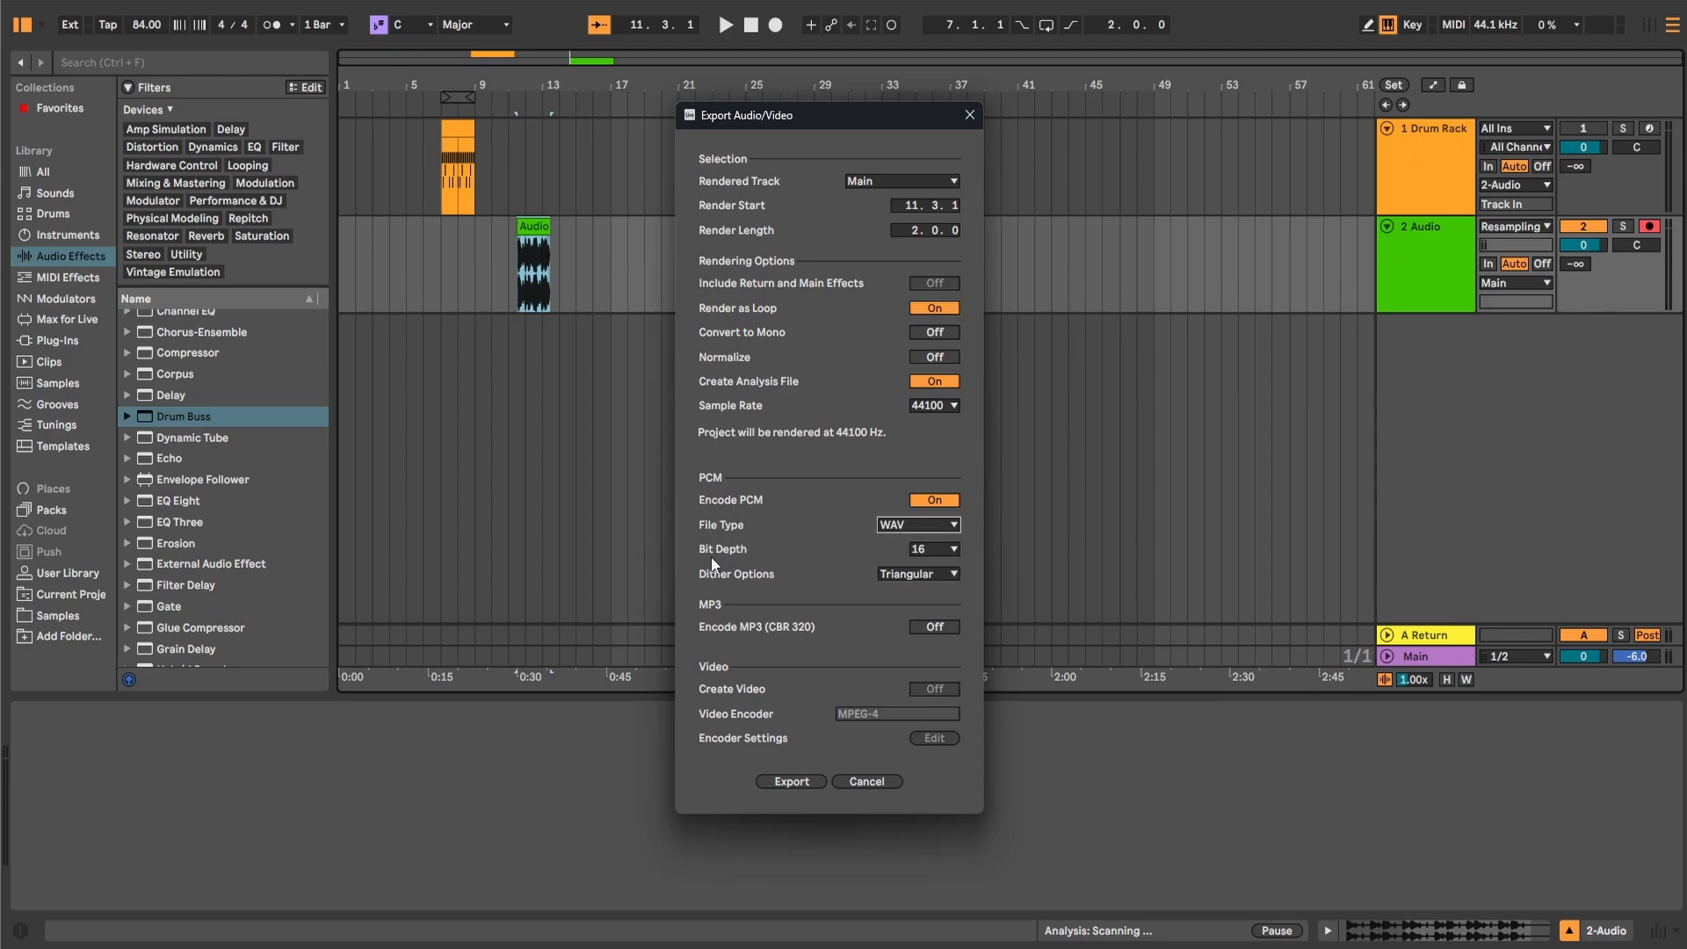
# Step: Set the bit depth to 24, turn on MP3 encoding and export the loop to the desktop as DrumLoopTutorial
pyautogui.click(918, 550)
pyautogui.click(933, 626)
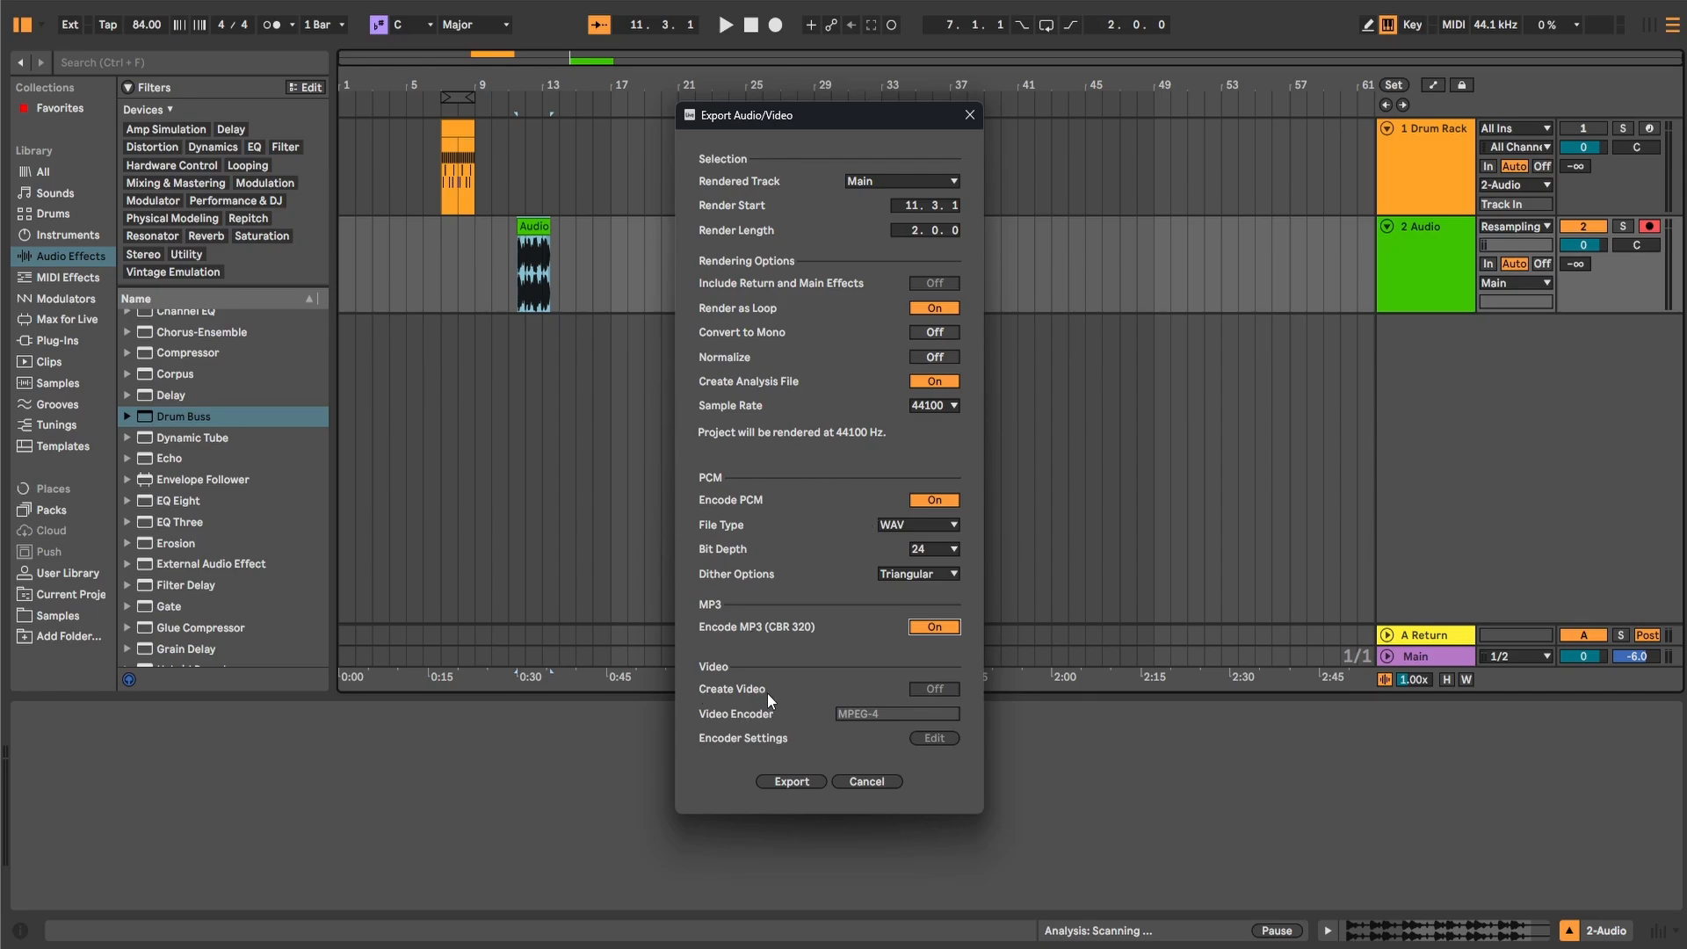
pyautogui.click(793, 782)
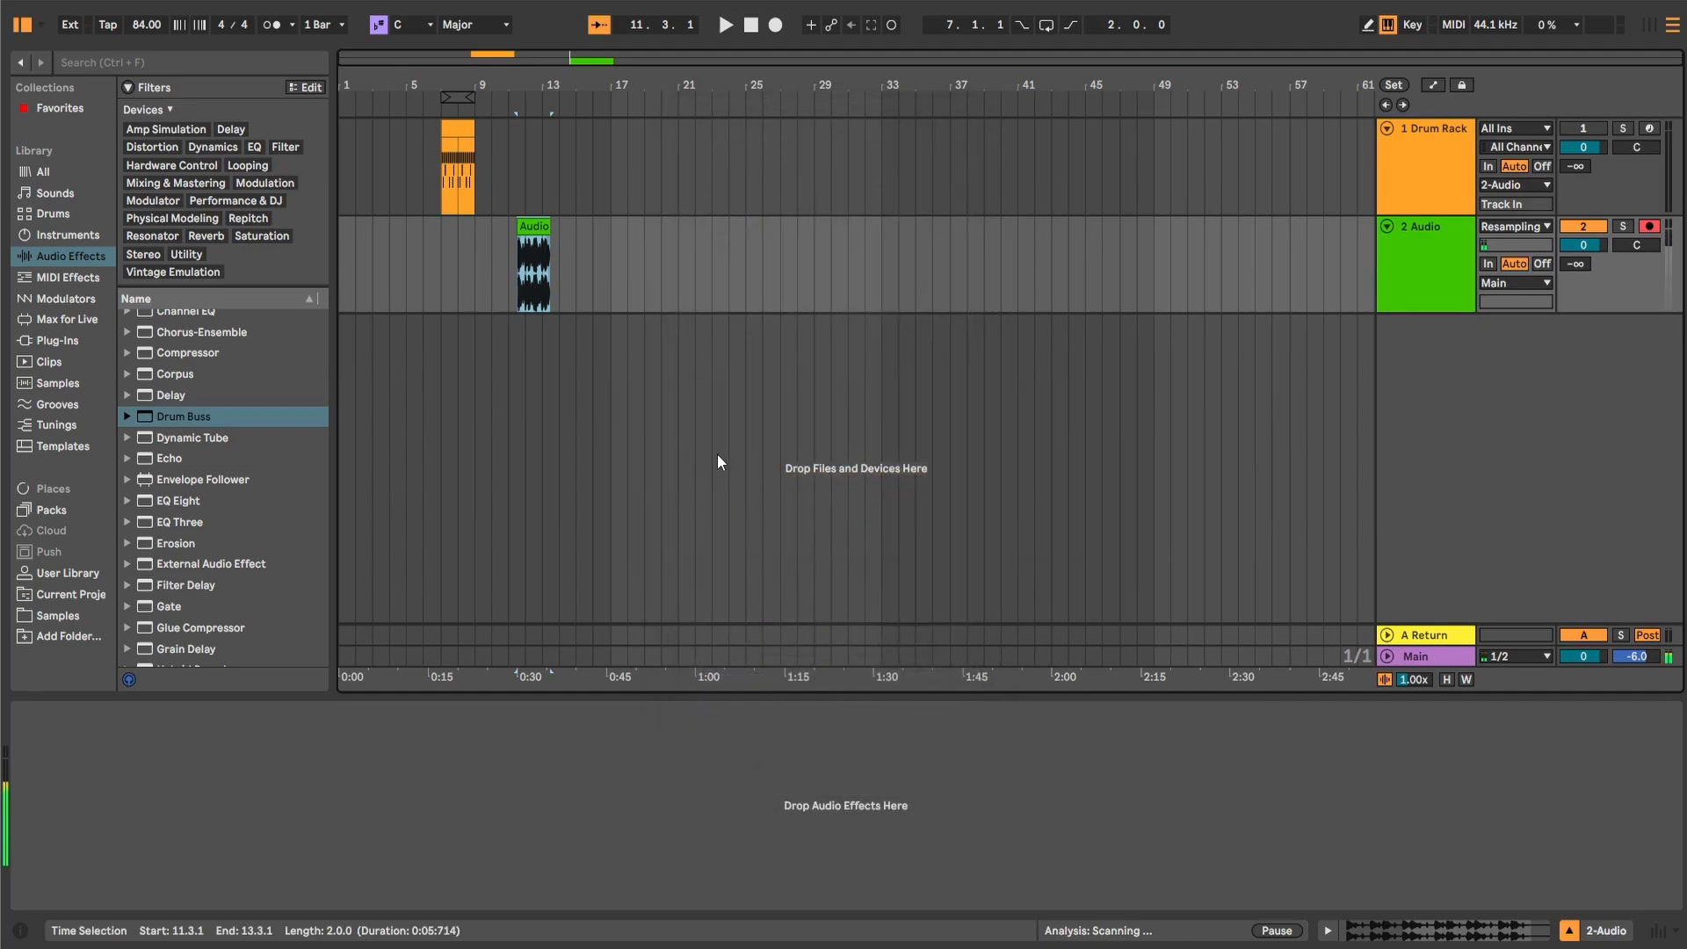
# Step: Check the exported DrumLoopTutorial WAV and MP3 files in the Desktop folder in File Explorer
pyautogui.click(821, 382)
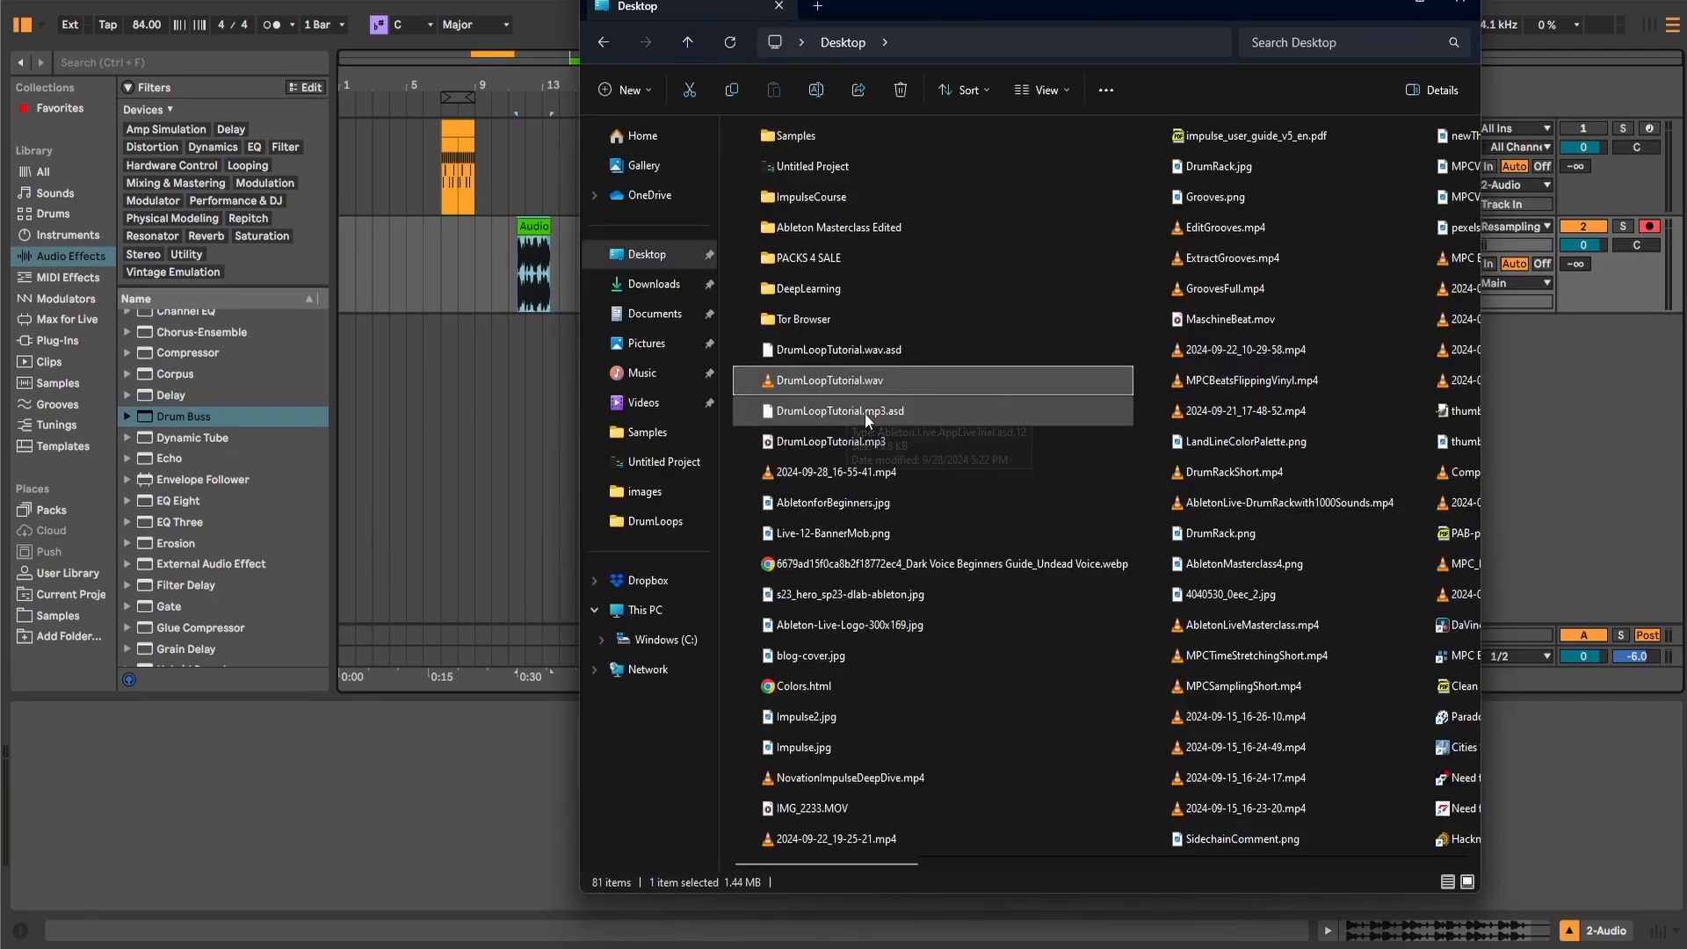
pyautogui.click(864, 413)
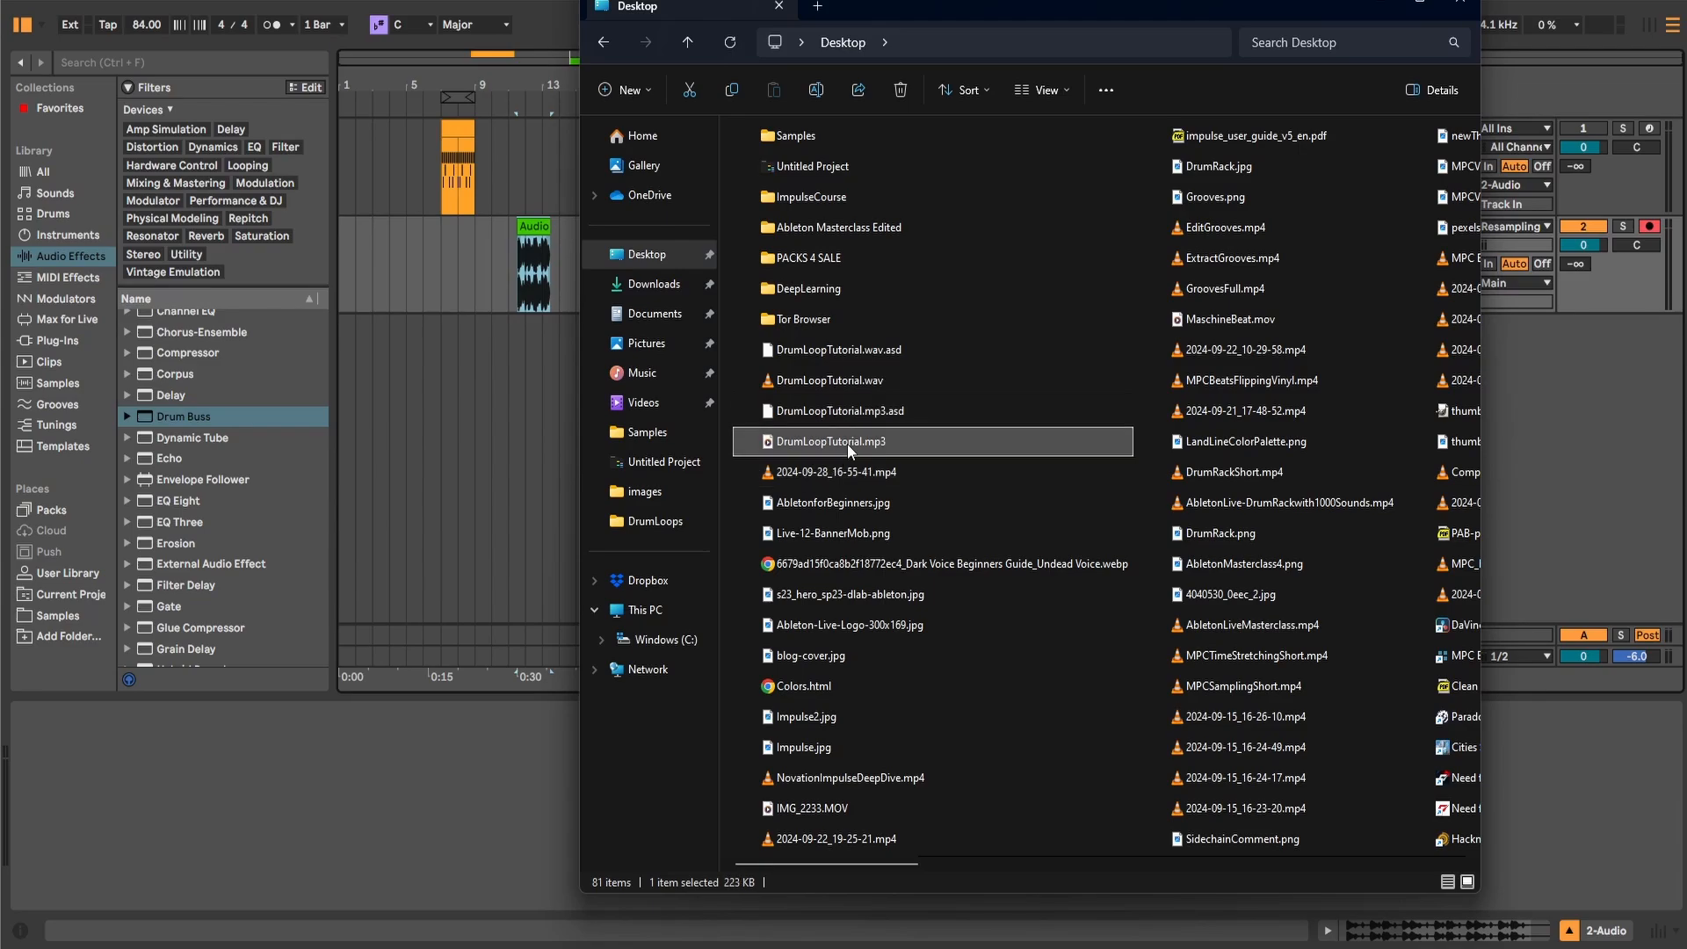
pyautogui.click(857, 389)
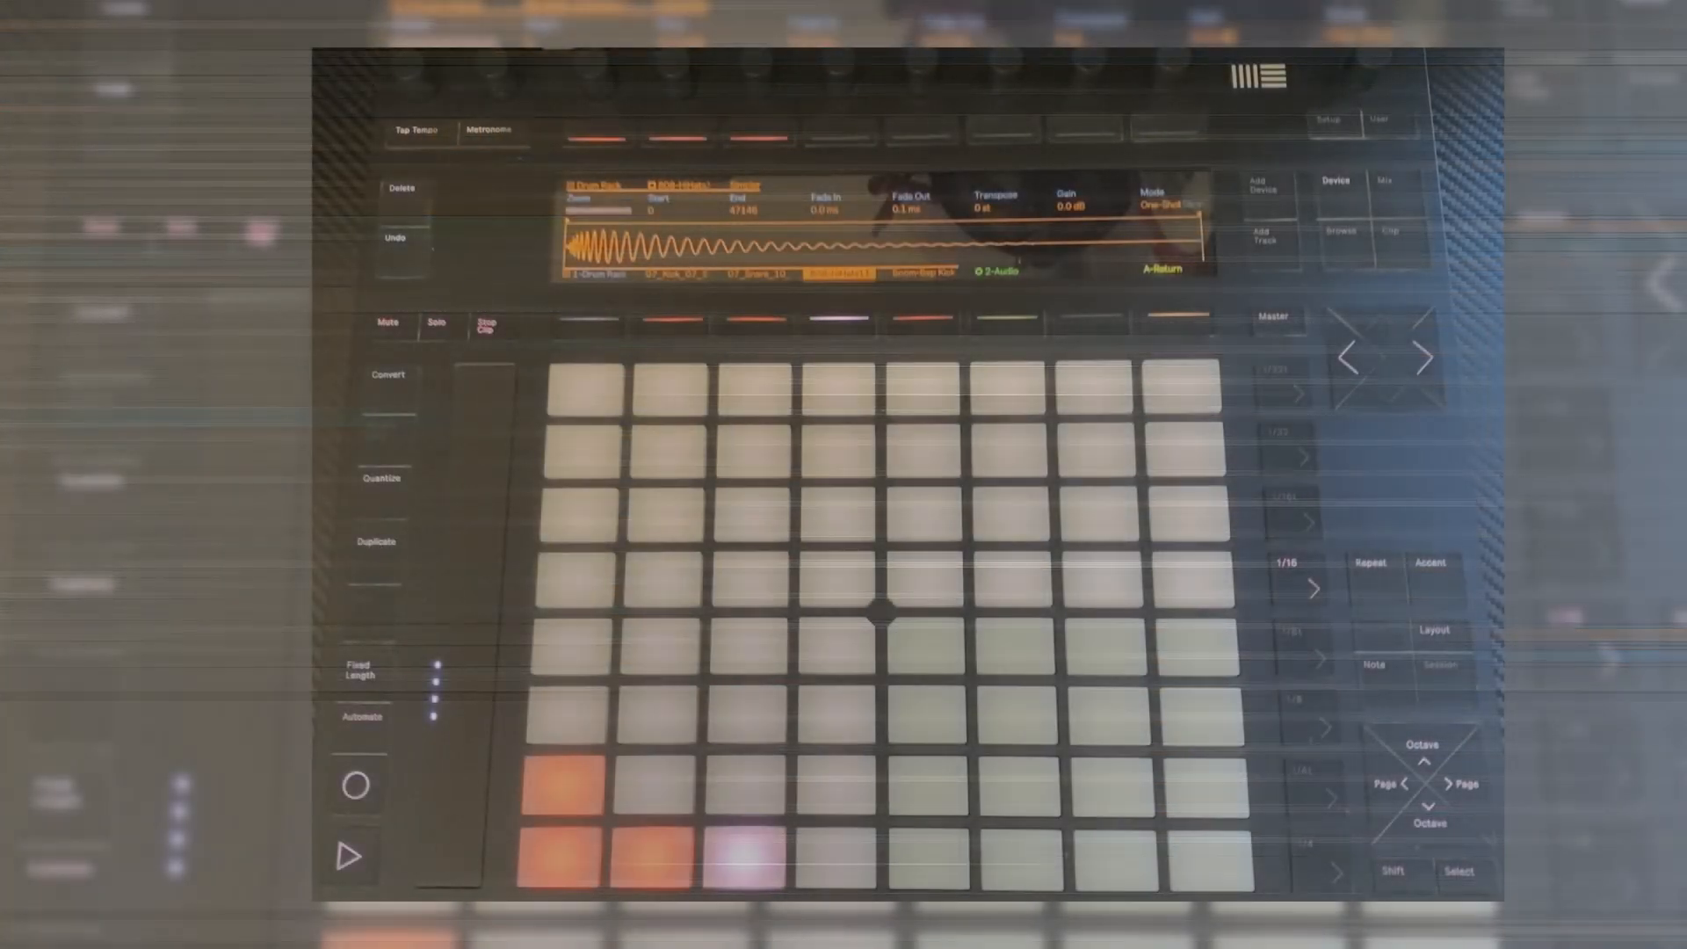